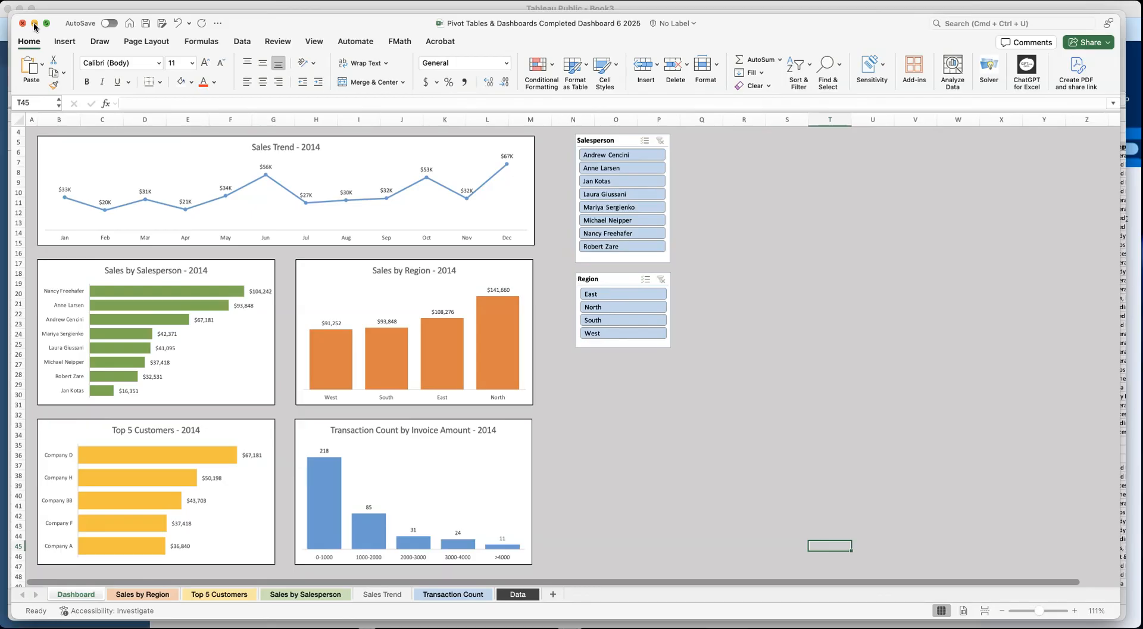
# - Examine the Order Details for 2014 records on the Data sheet from the first row to the last
pyautogui.click(34, 27)
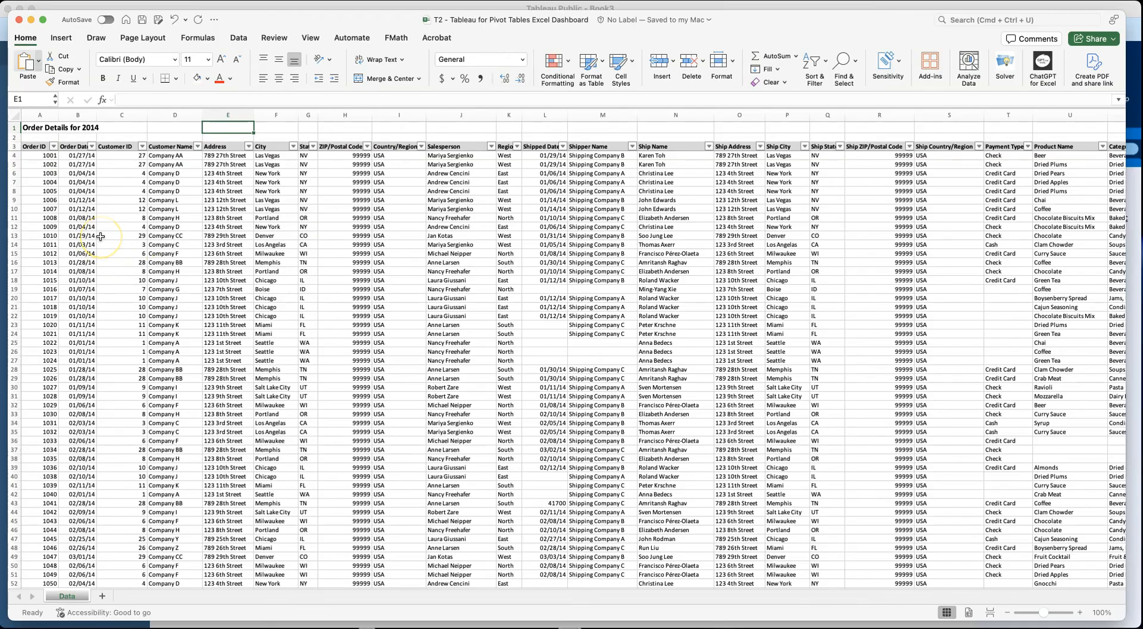
pyautogui.click(51, 226)
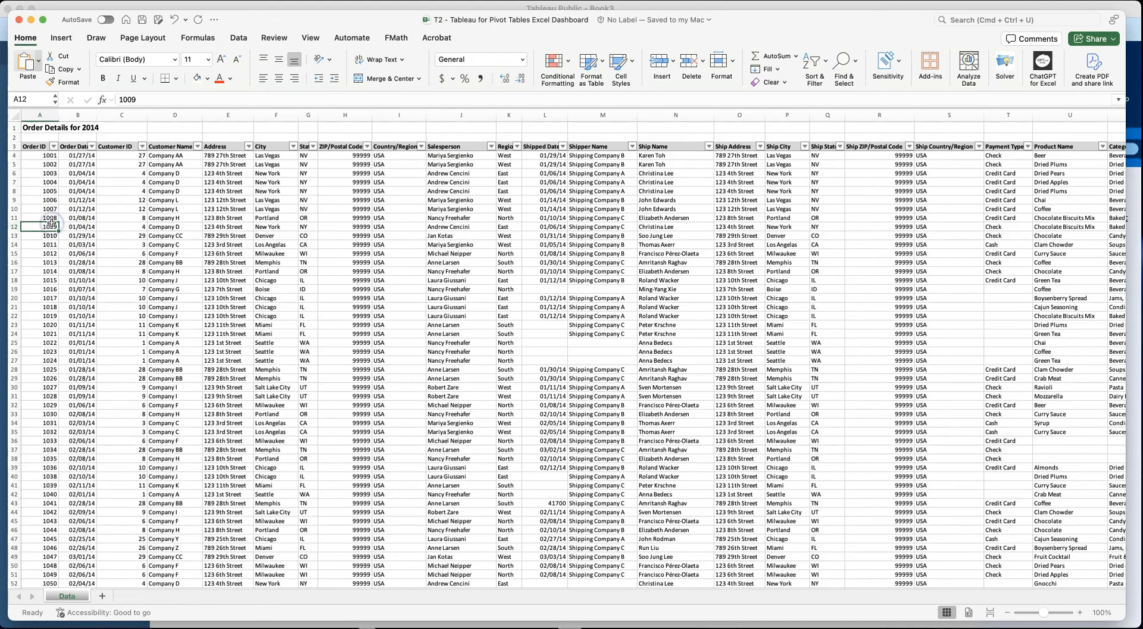
pyautogui.hotkey('ctrl', 'Down')
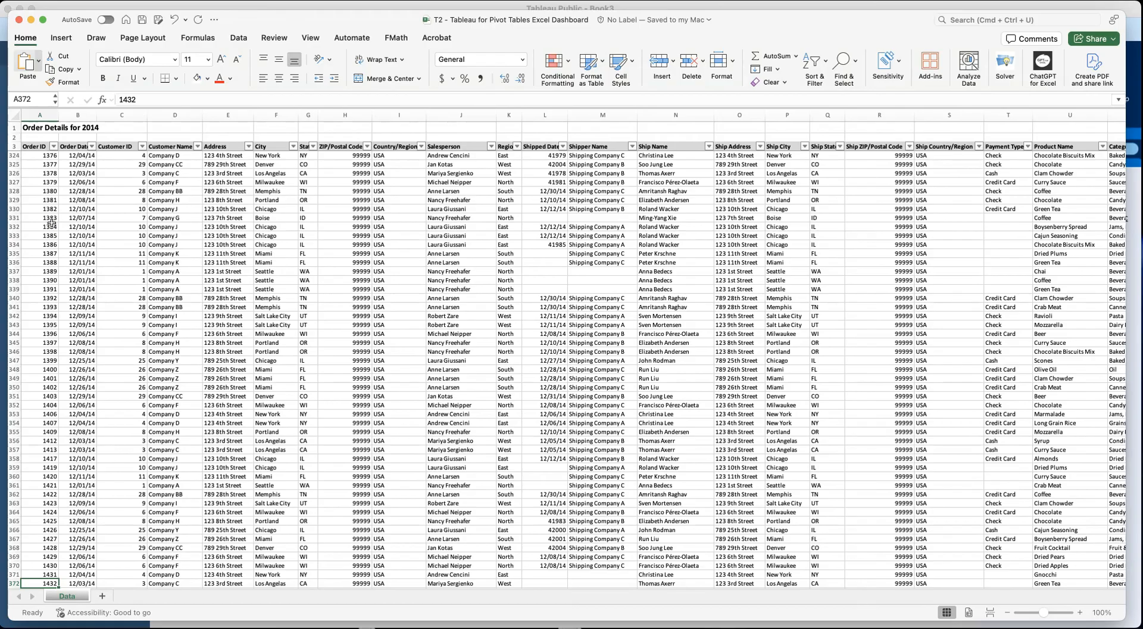
pyautogui.hotkey('ctrl', 'Up')
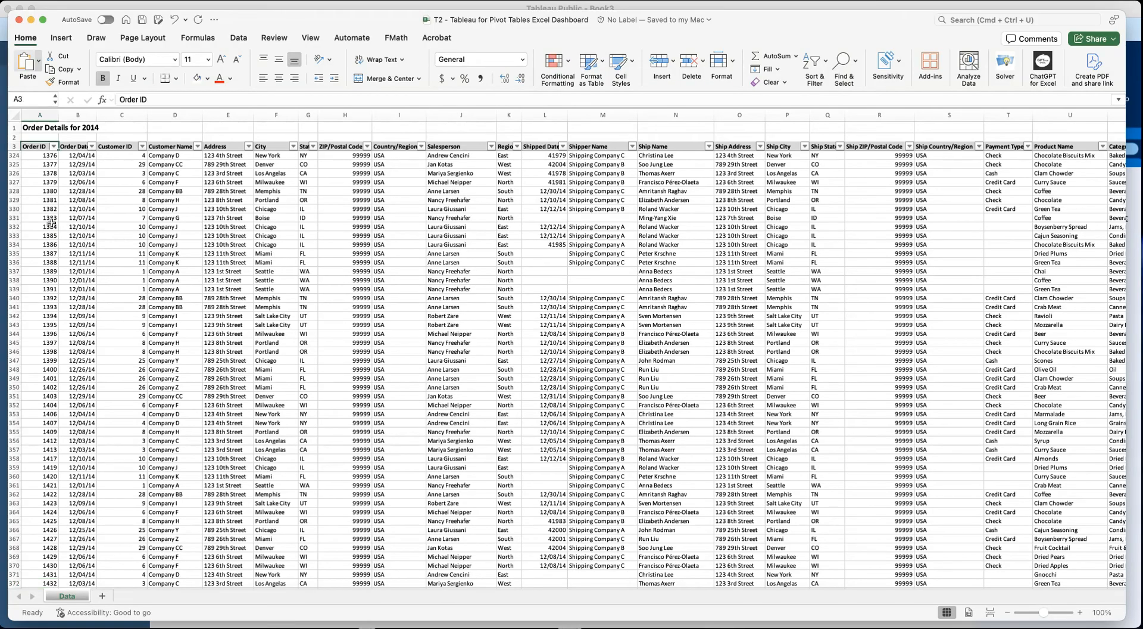
pyautogui.hotkey('ctrl', 'Up')
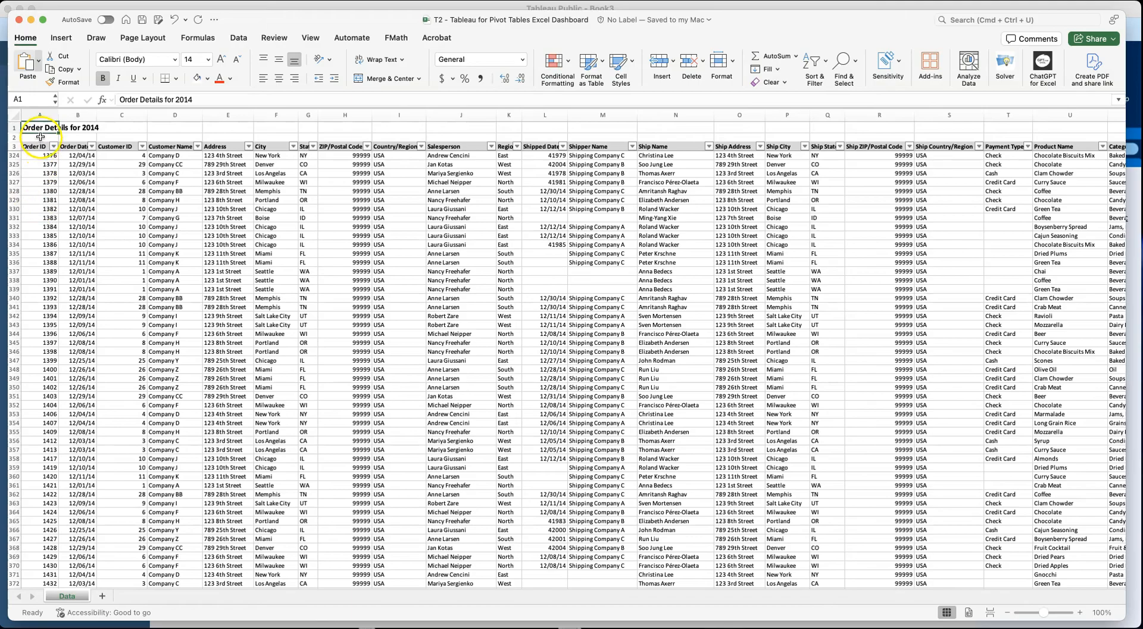
pyautogui.click(39, 163)
pyautogui.scroll(20, 39, 164)
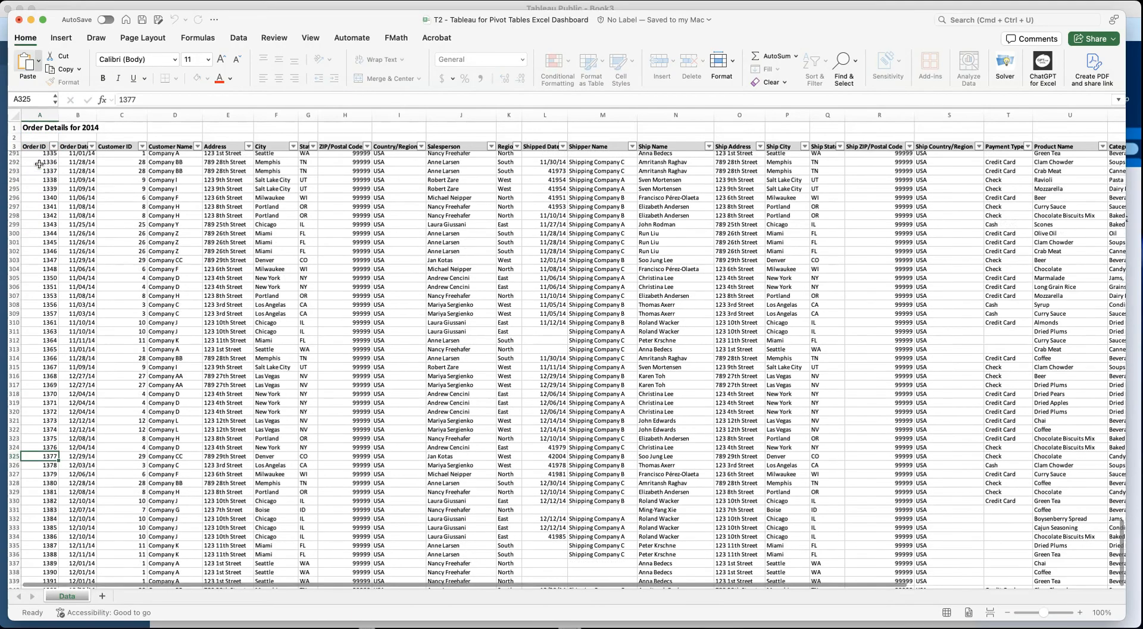
pyautogui.scroll(20, 67, 218)
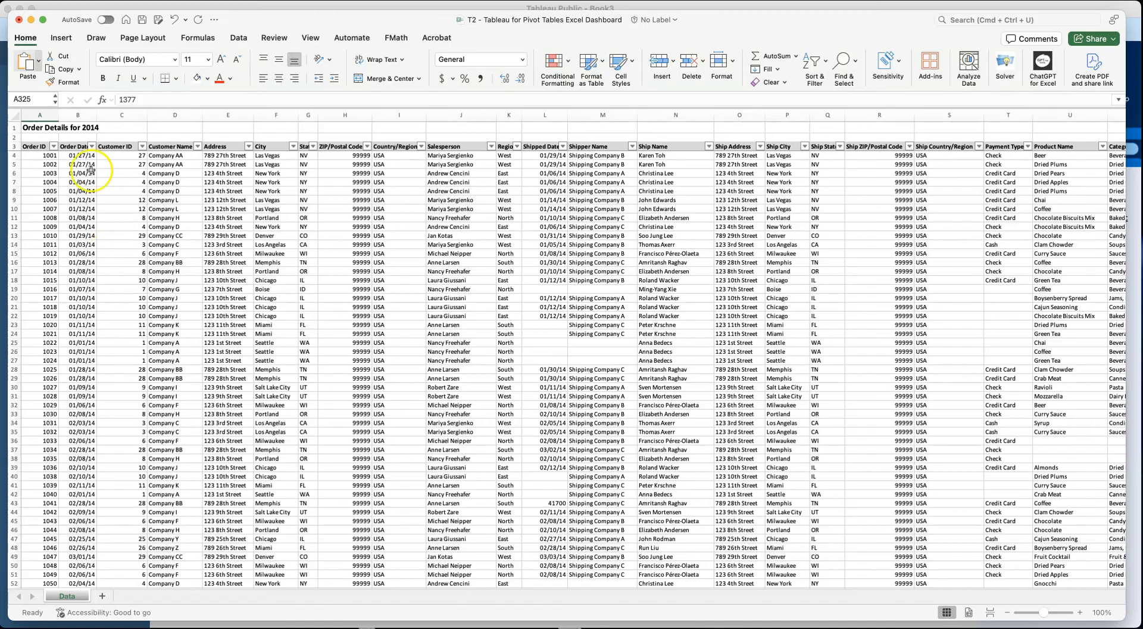
pyautogui.click(31, 21)
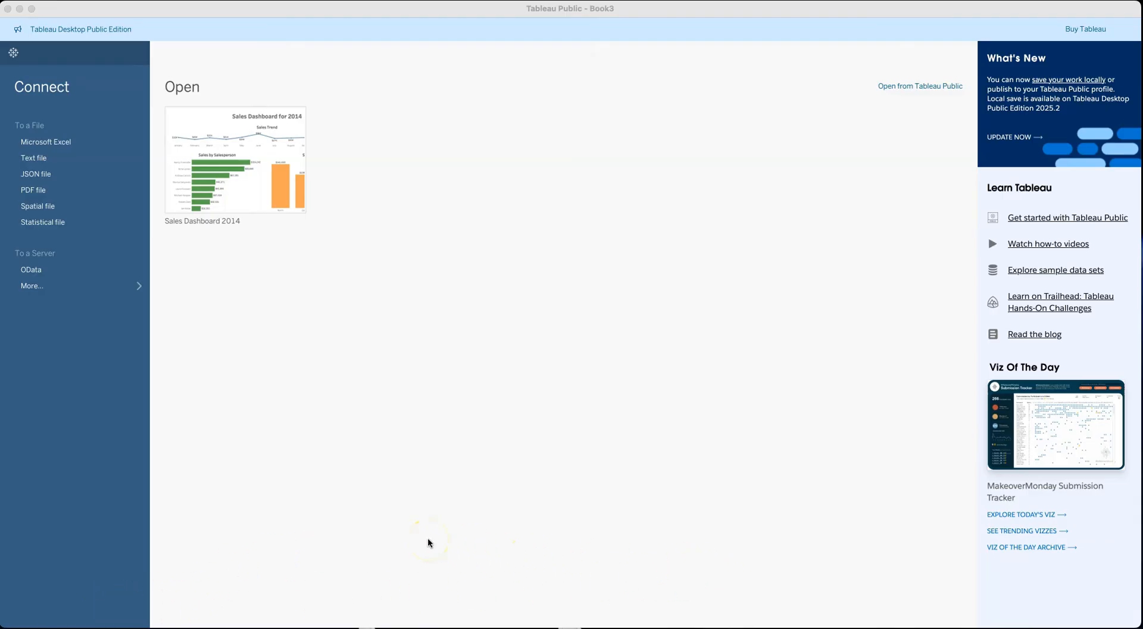
# - Switch to Tableau Public, create a new workbook and move its window fully into view
pyautogui.click(278, 424)
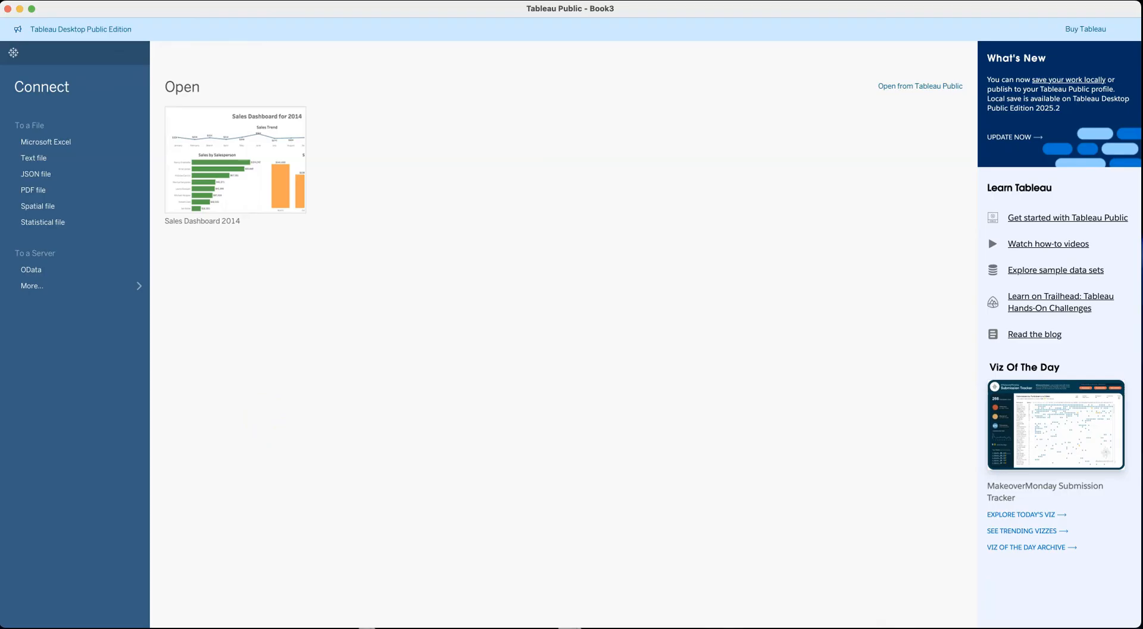
pyautogui.click(0, 0)
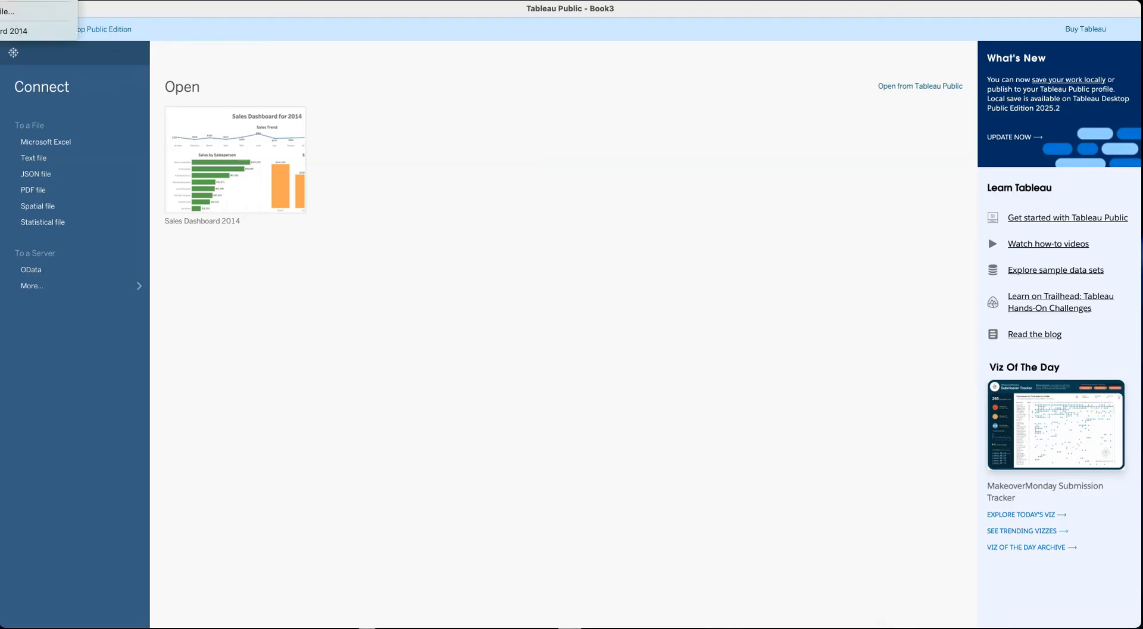
pyautogui.click(0, 0)
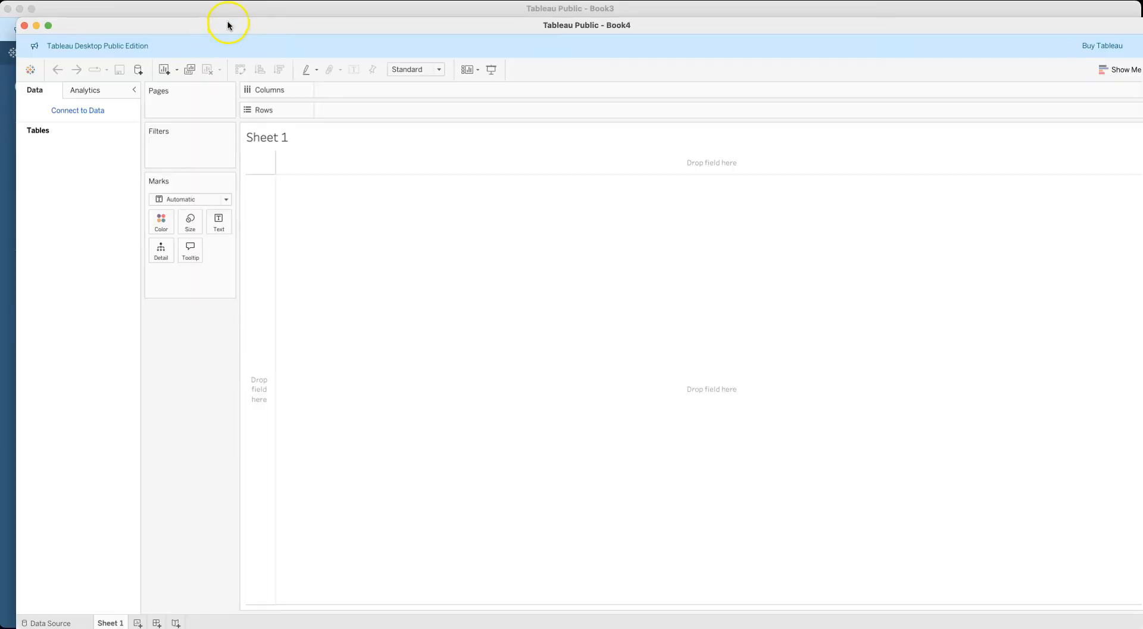
pyautogui.click(229, 24)
pyautogui.moveTo(128, 25); pyautogui.dragTo(114, 9)
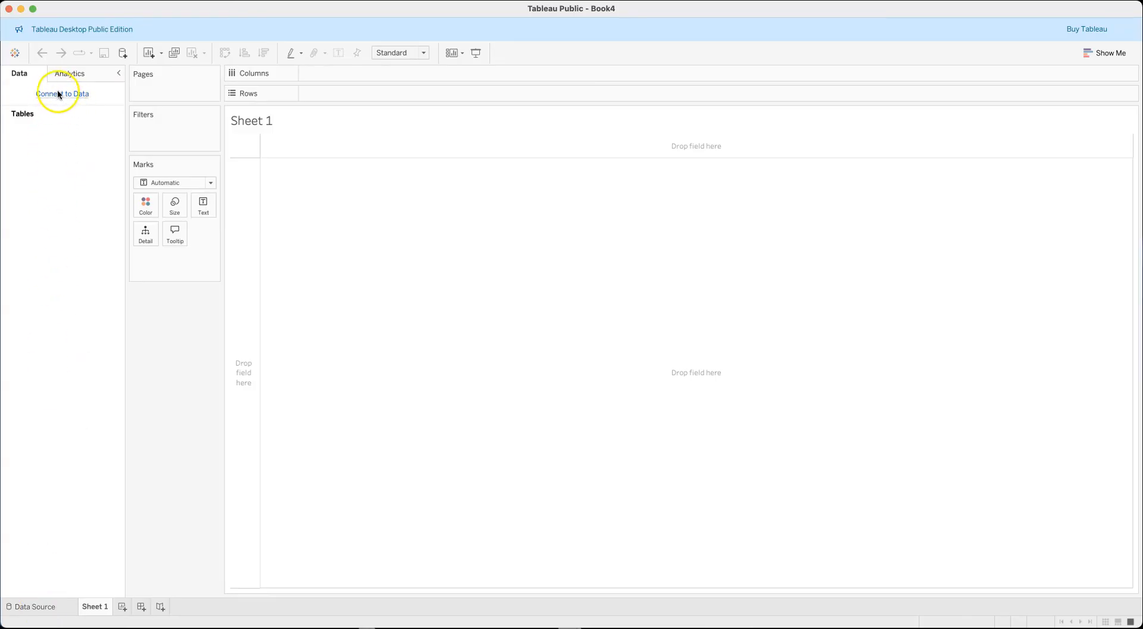
# - Connect to the Microsoft Excel file "T2 - Tableau for Pivot Tables Excel Dashboard .xlsx" on the Desktop as the data source
pyautogui.click(33, 606)
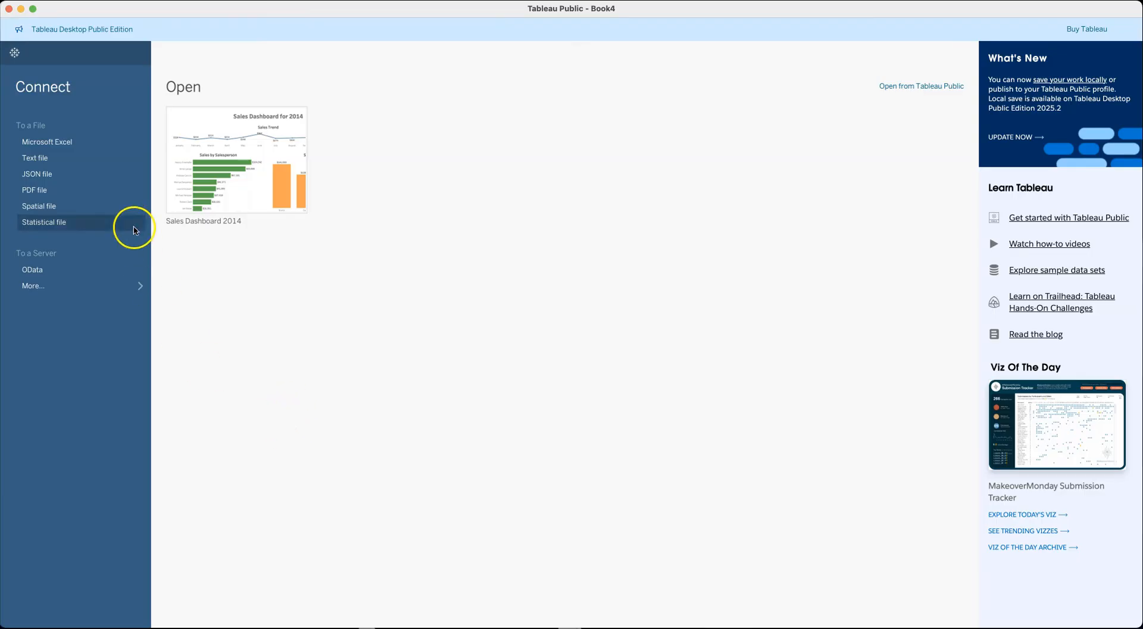
pyautogui.click(61, 144)
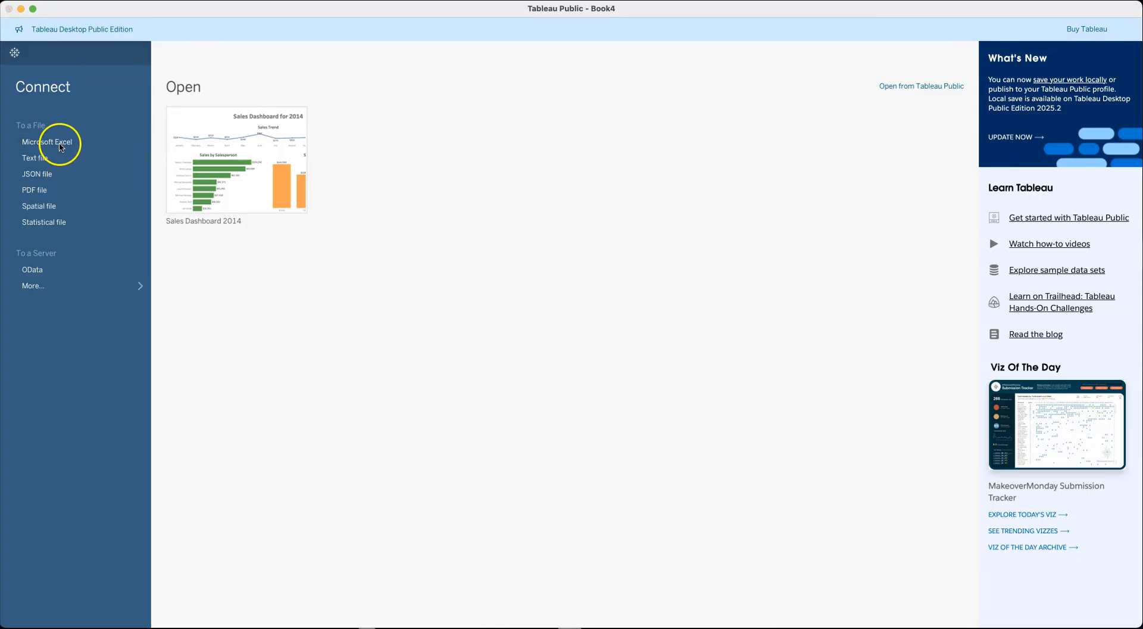
pyautogui.click(543, 183)
pyautogui.scroll(-3, 543, 185)
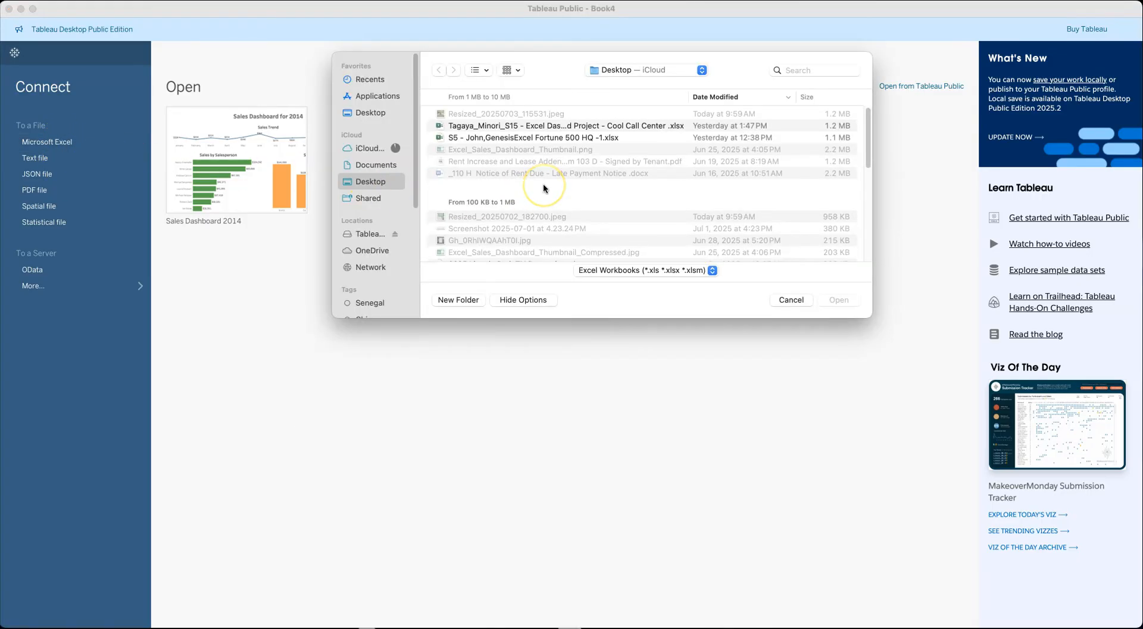
pyautogui.scroll(-3, 543, 188)
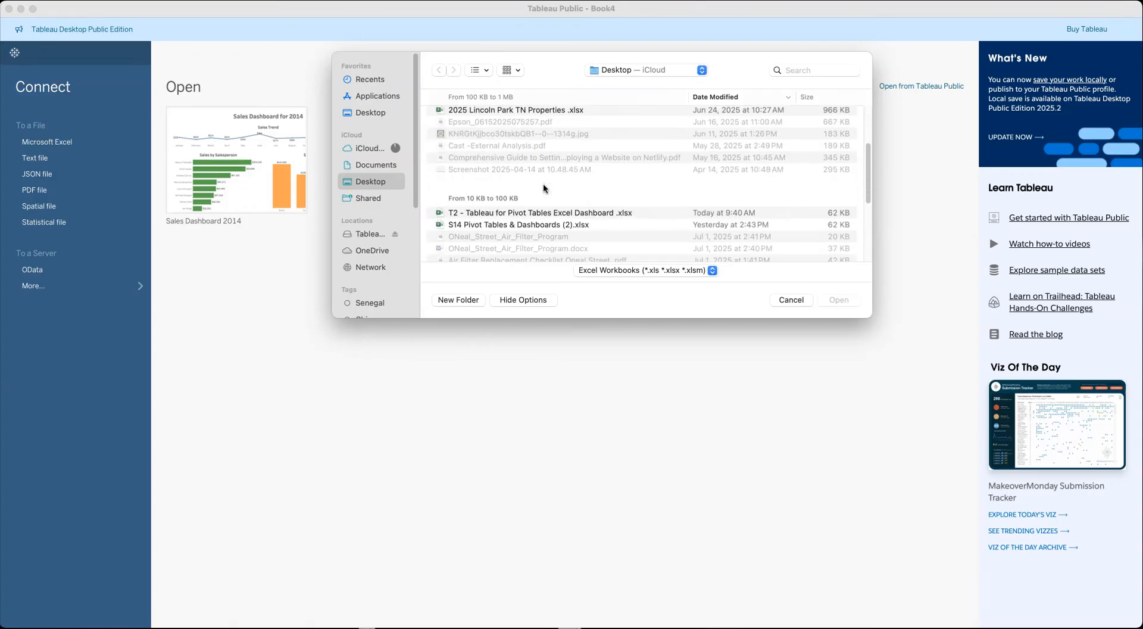
pyautogui.click(506, 213)
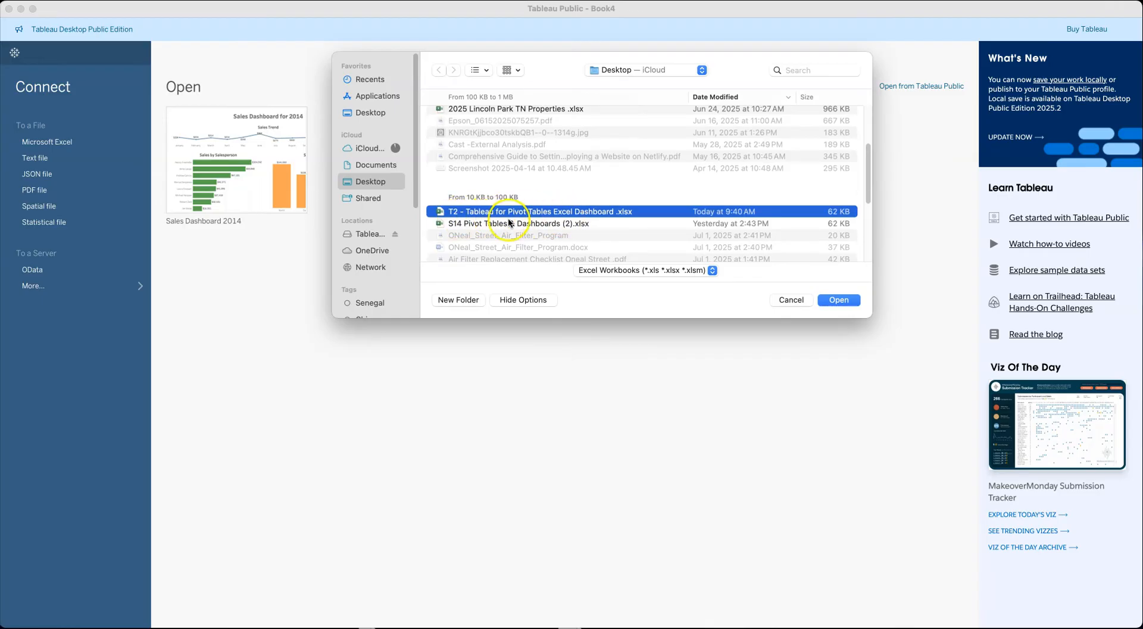
pyautogui.click(855, 307)
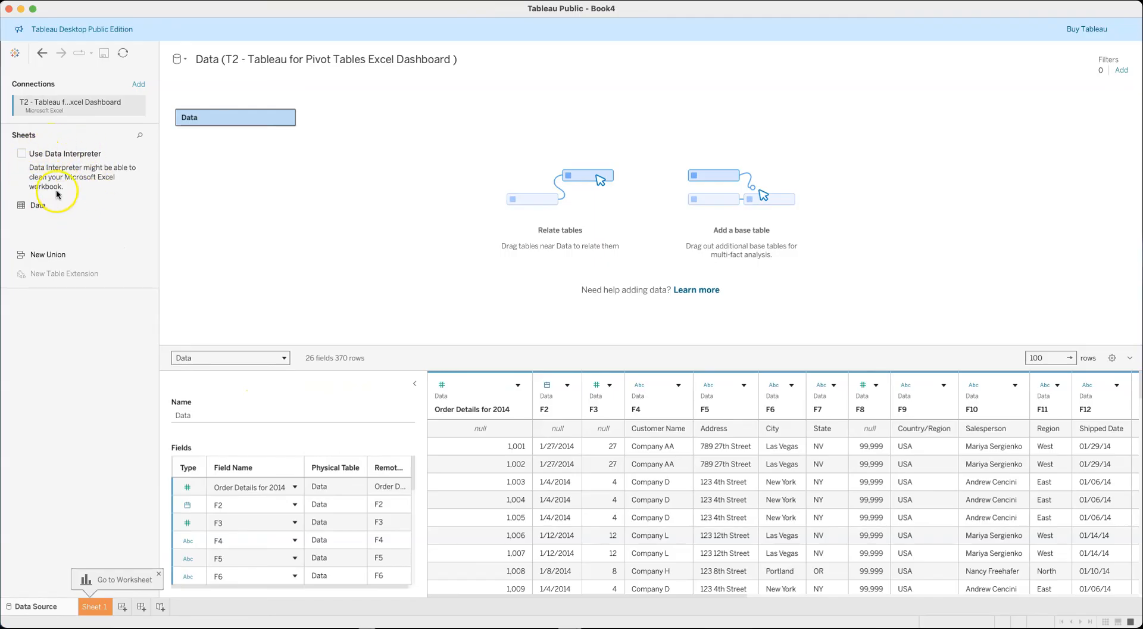
# - Clean the imported Data sheet with Data Interpreter and go to the Sheet 1 worksheet
pyautogui.click(22, 153)
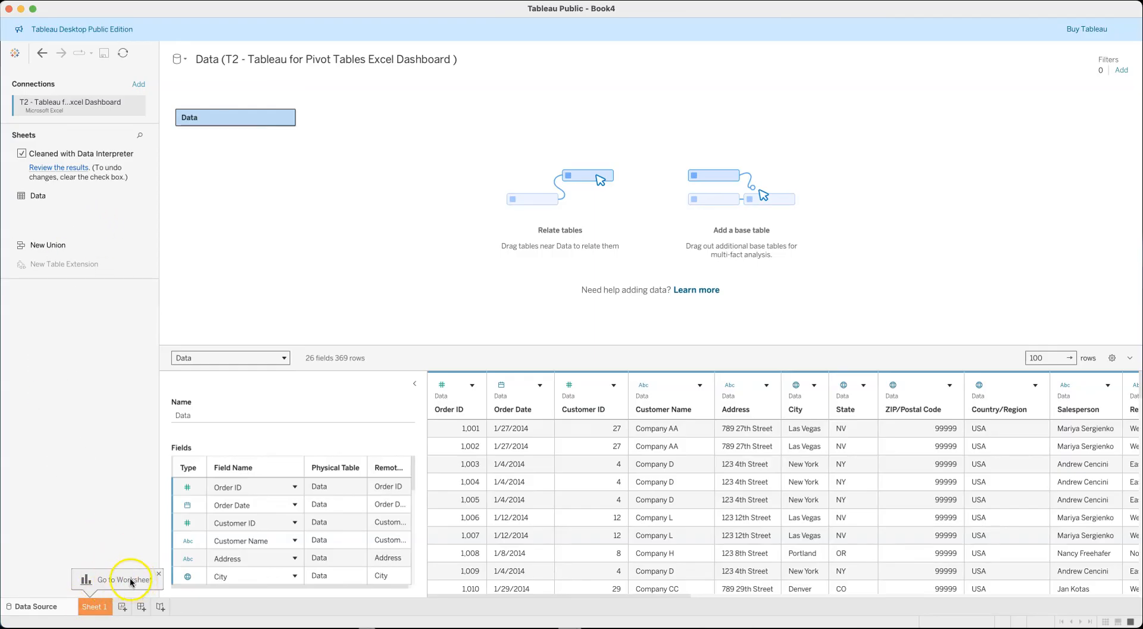
pyautogui.click(96, 607)
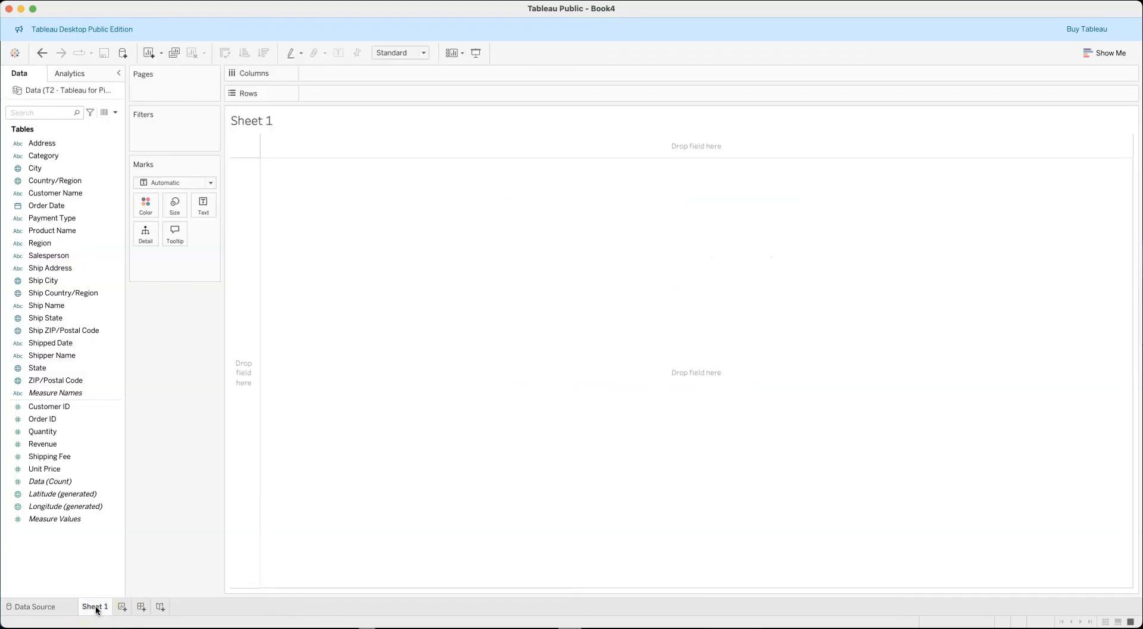
pyautogui.moveTo(96, 609)
# - Review the Sales by Region chart in the completed Excel dashboard against the dimensions and measures available in Tableau Public
pyautogui.click(956, 627)
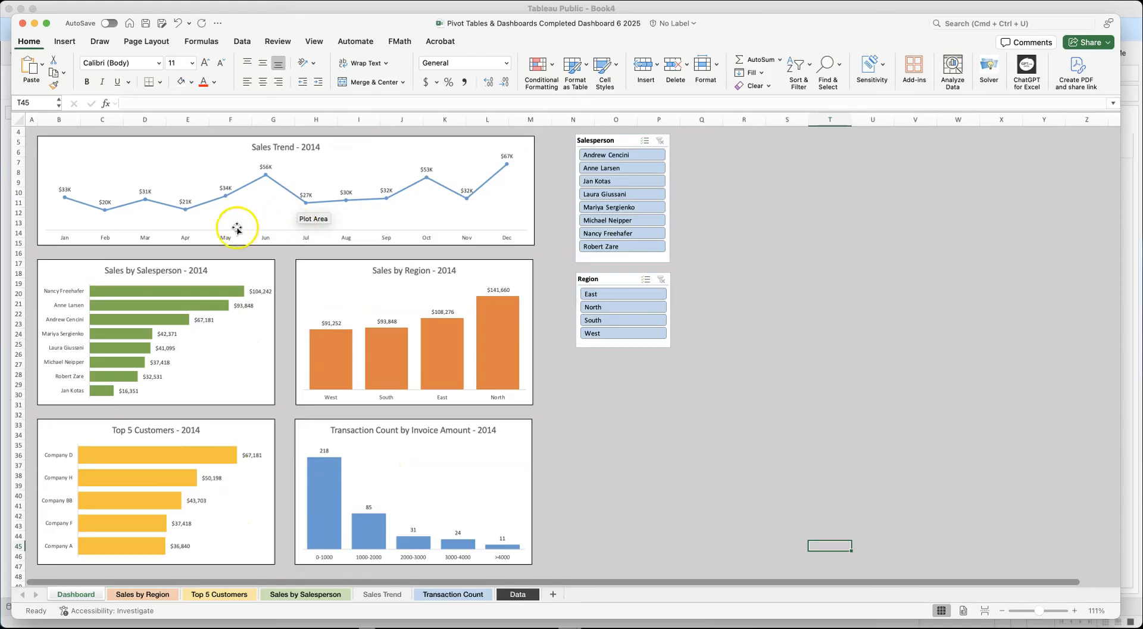
pyautogui.click(34, 24)
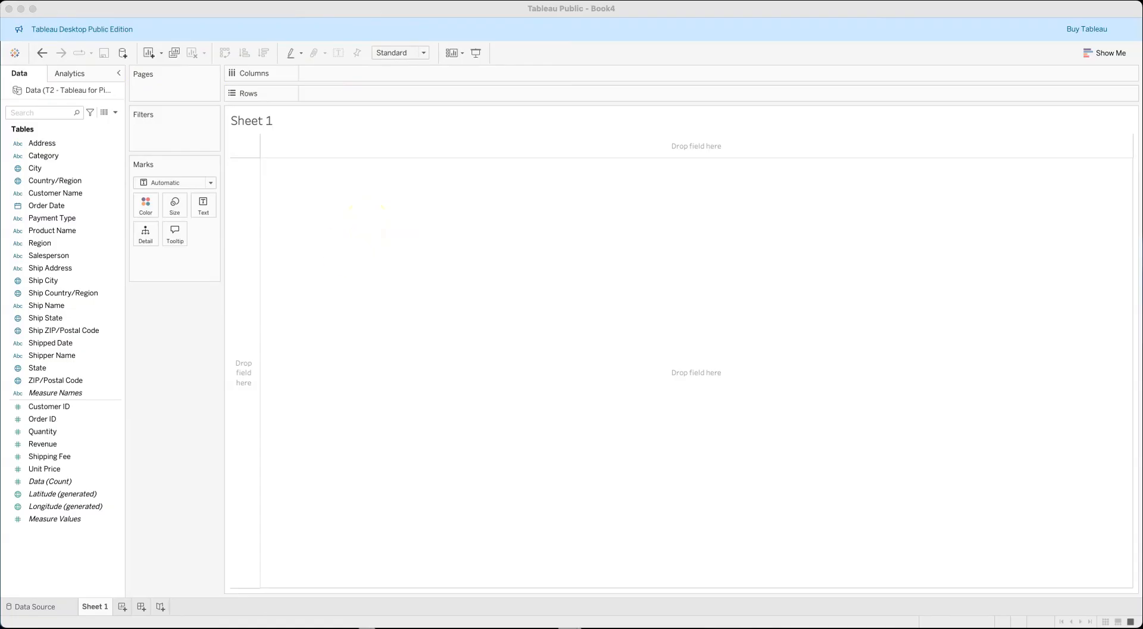
pyautogui.click(991, 628)
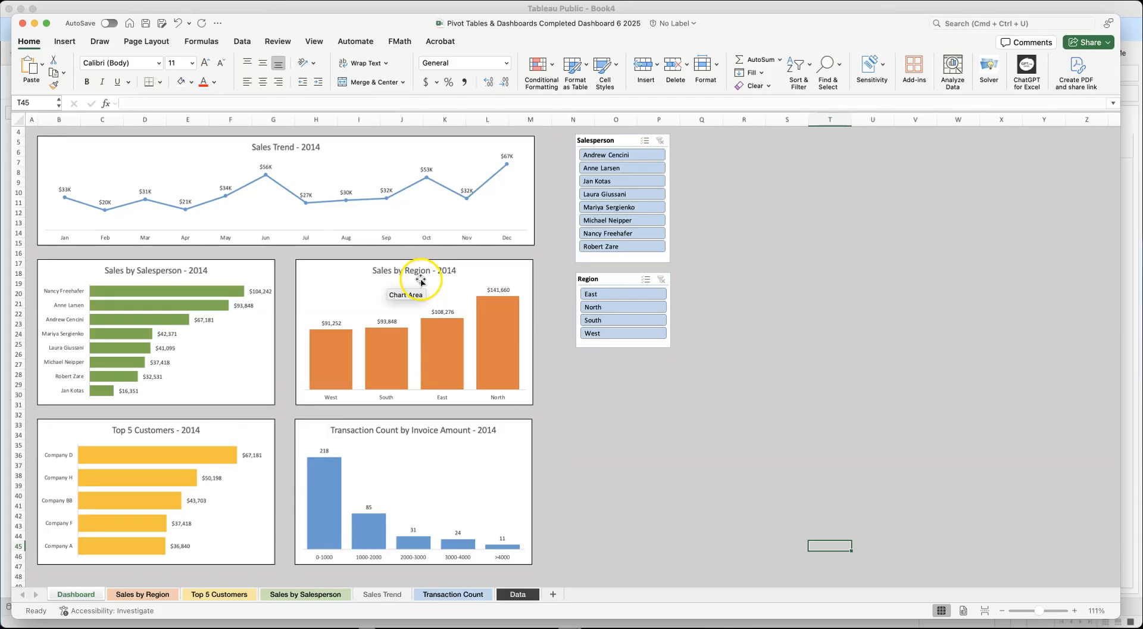
pyautogui.moveTo(365, 326)
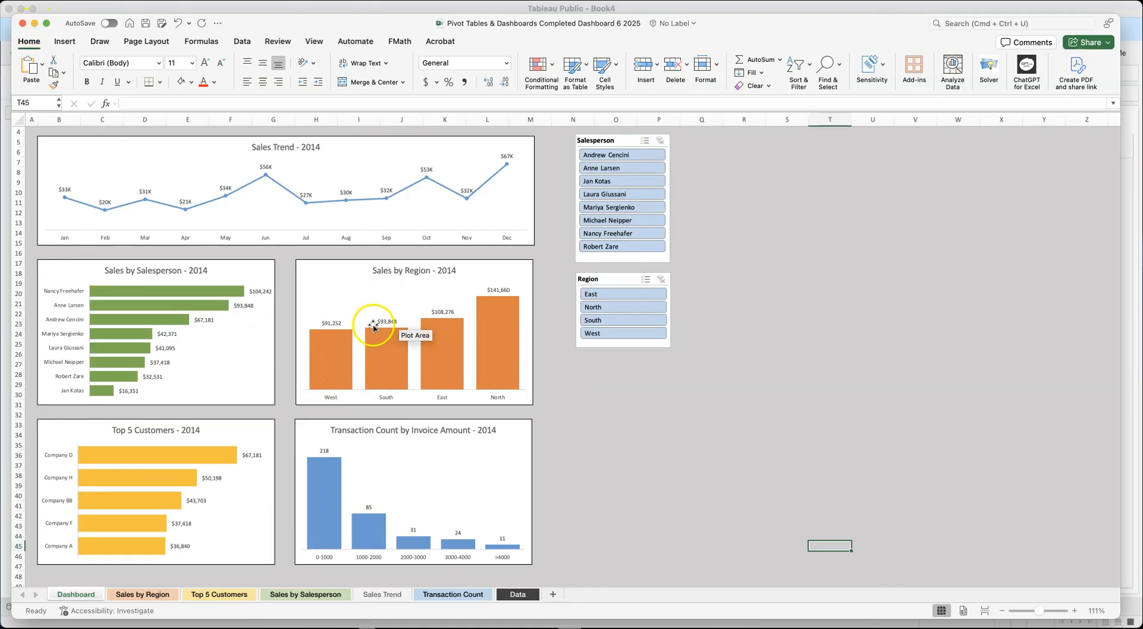
pyautogui.click(33, 24)
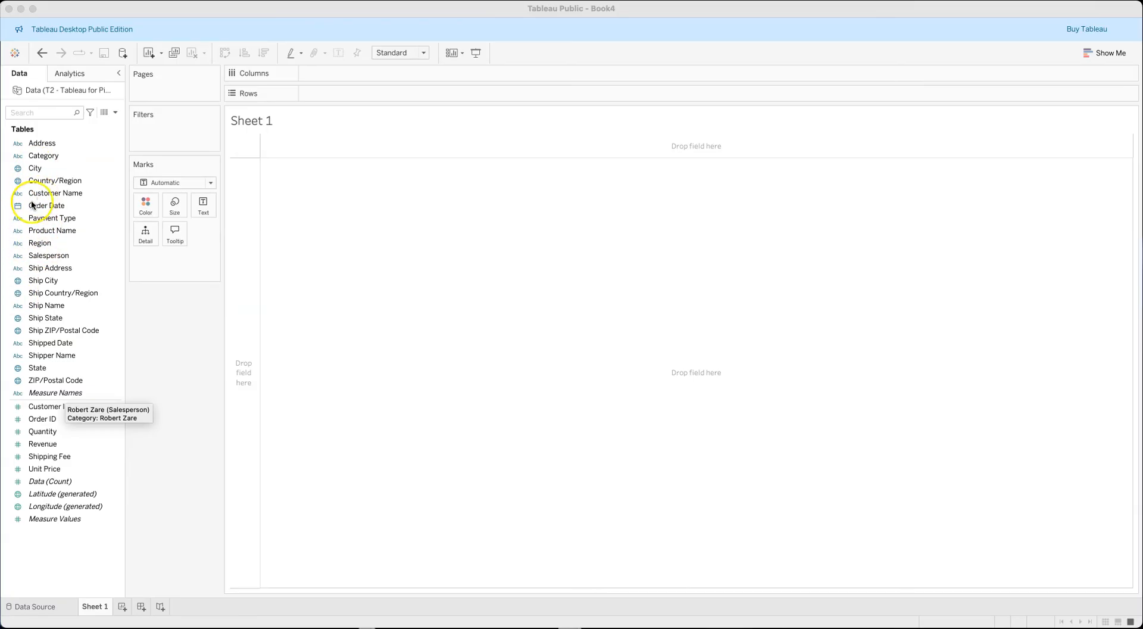
pyautogui.click(54, 547)
pyautogui.click(42, 523)
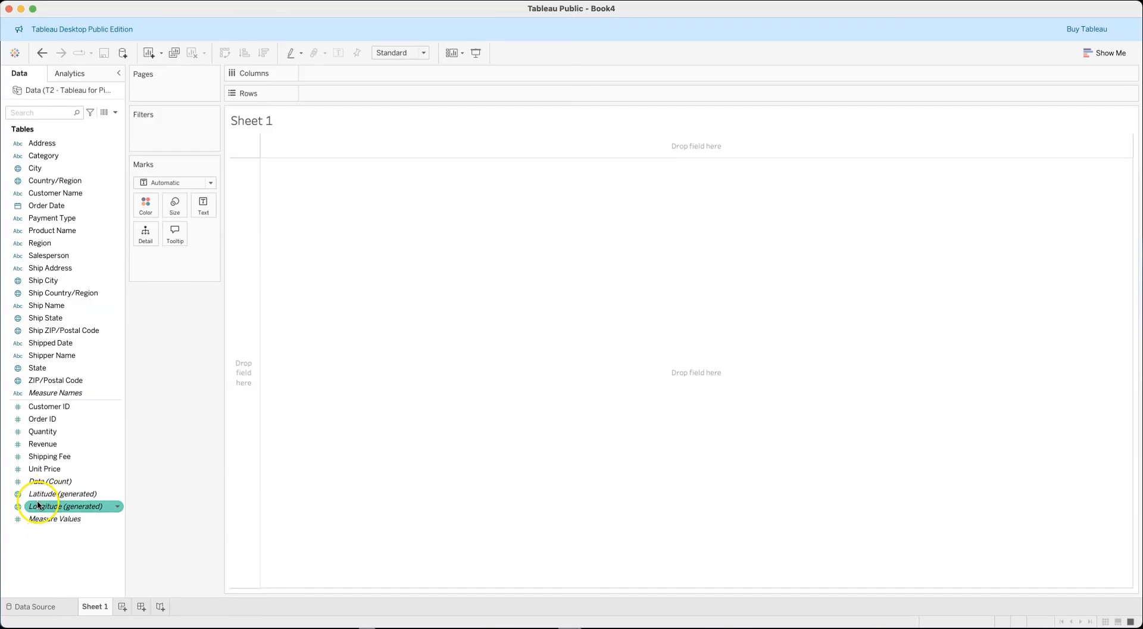
pyautogui.moveTo(38, 499)
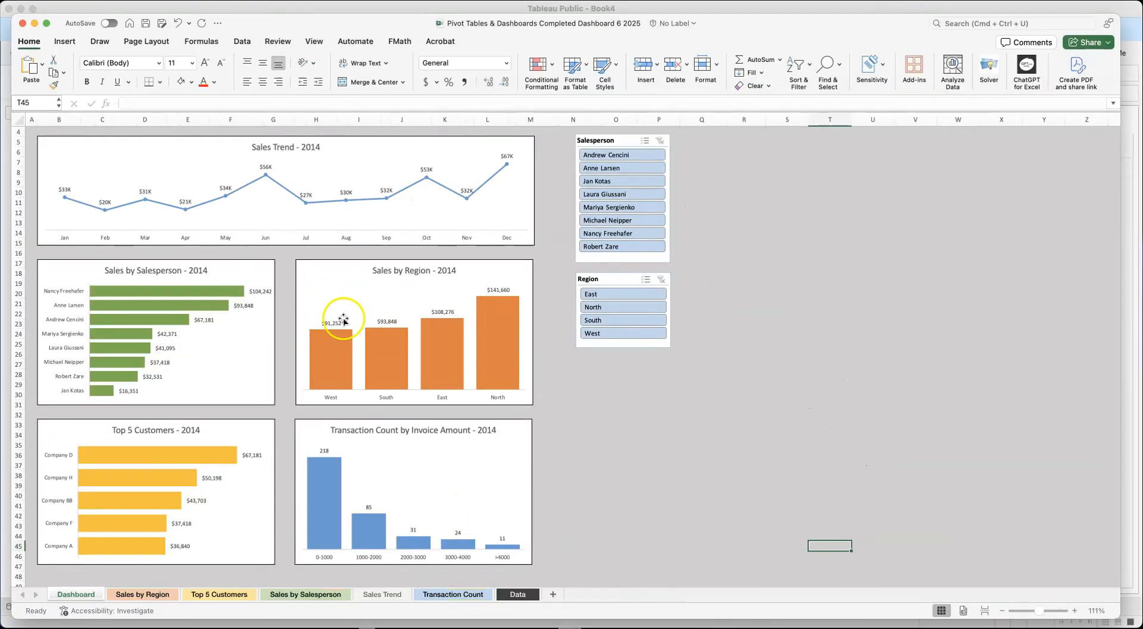
pyautogui.click(34, 24)
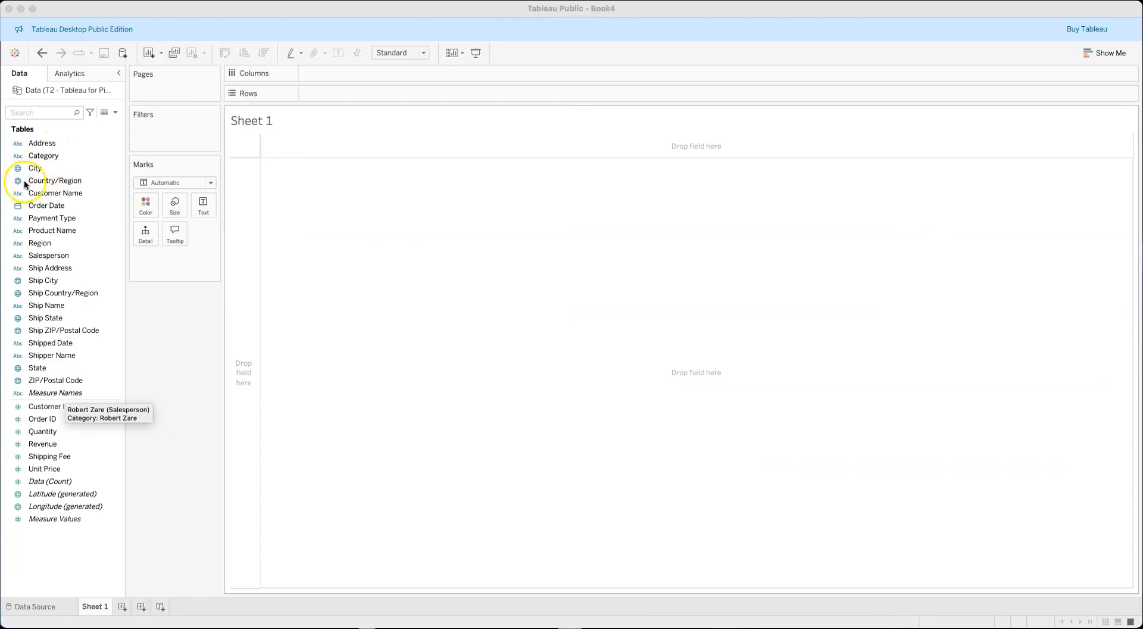
# - Build a bar chart on Sheet 1 with Region as columns and the sum of Revenue as rows
pyautogui.click(40, 246)
pyautogui.moveTo(46, 242); pyautogui.dragTo(337, 73)
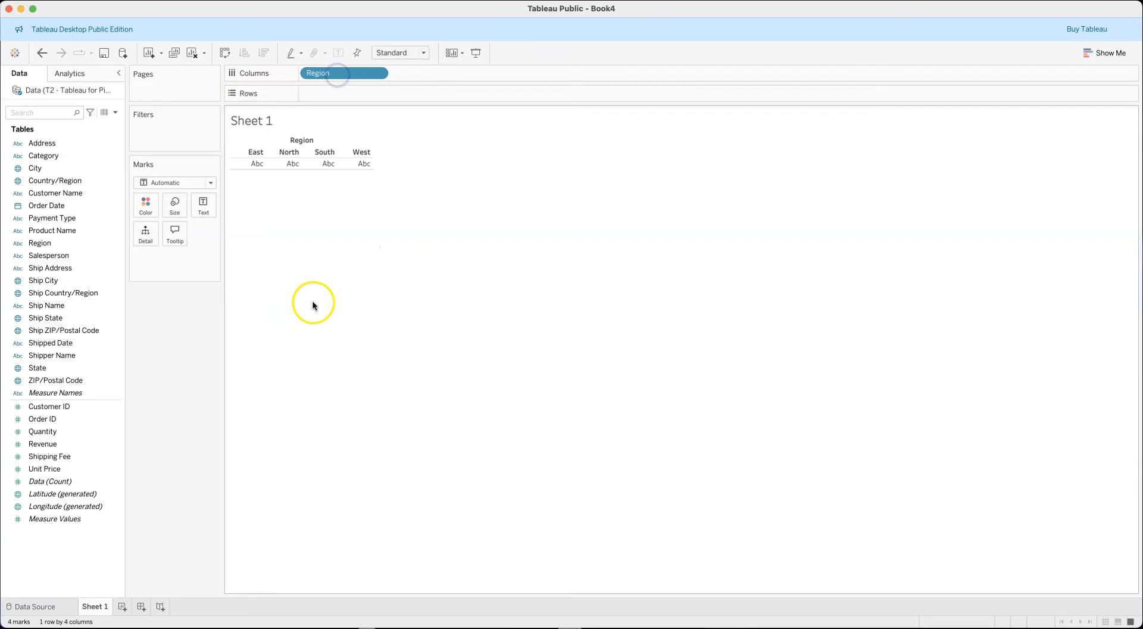
pyautogui.click(43, 444)
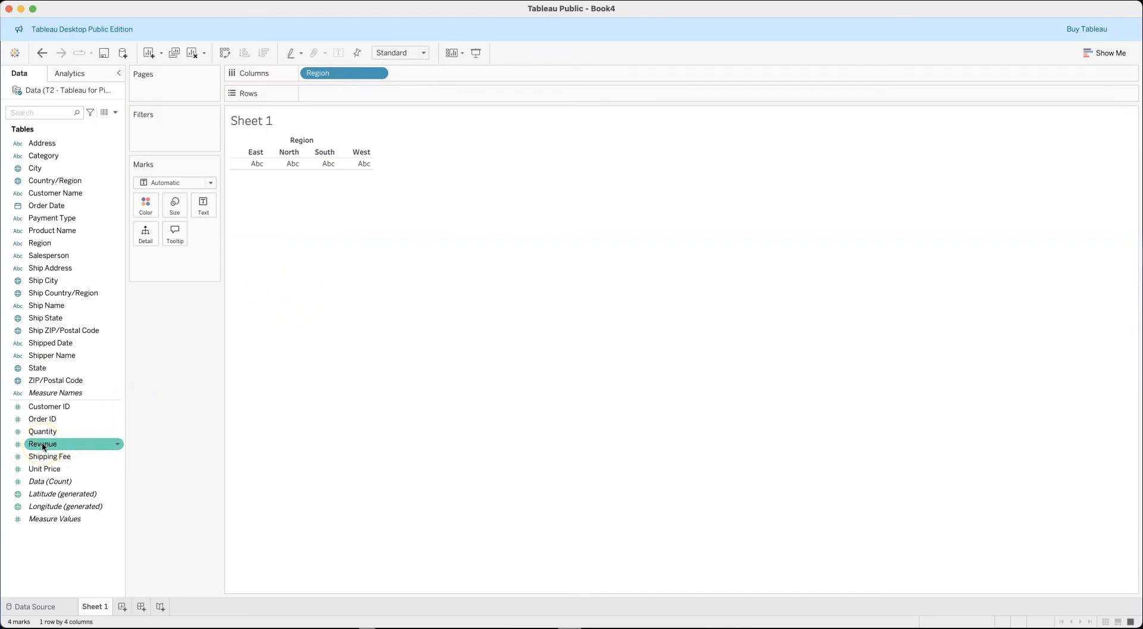
pyautogui.moveTo(43, 447); pyautogui.dragTo(329, 94)
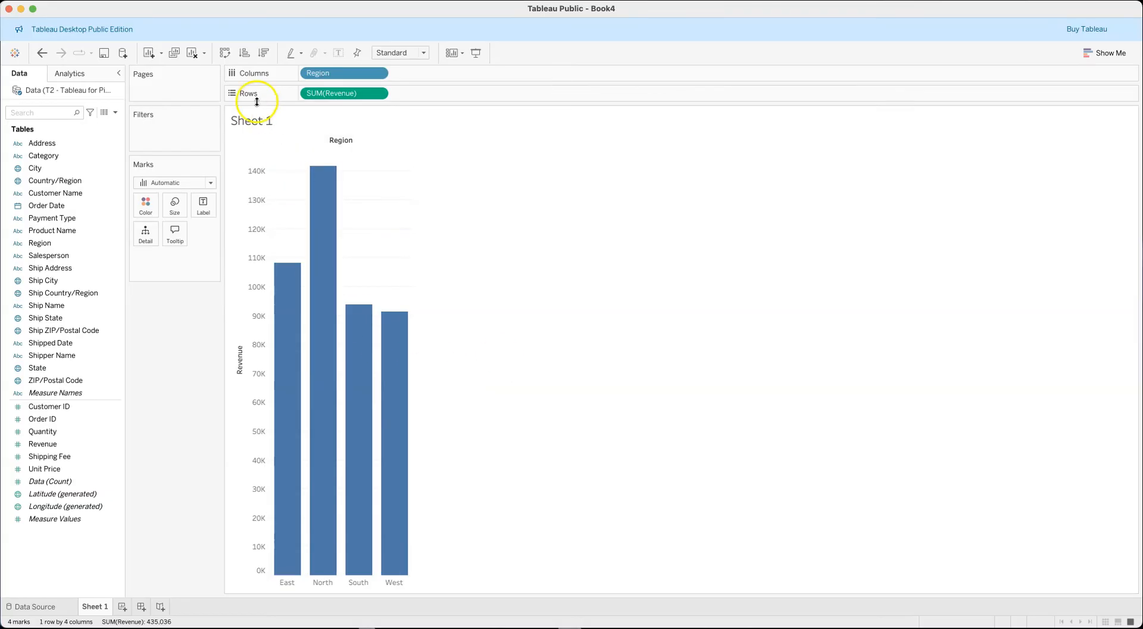
# - Sort the region bars in ascending order of revenue
pyautogui.click(244, 54)
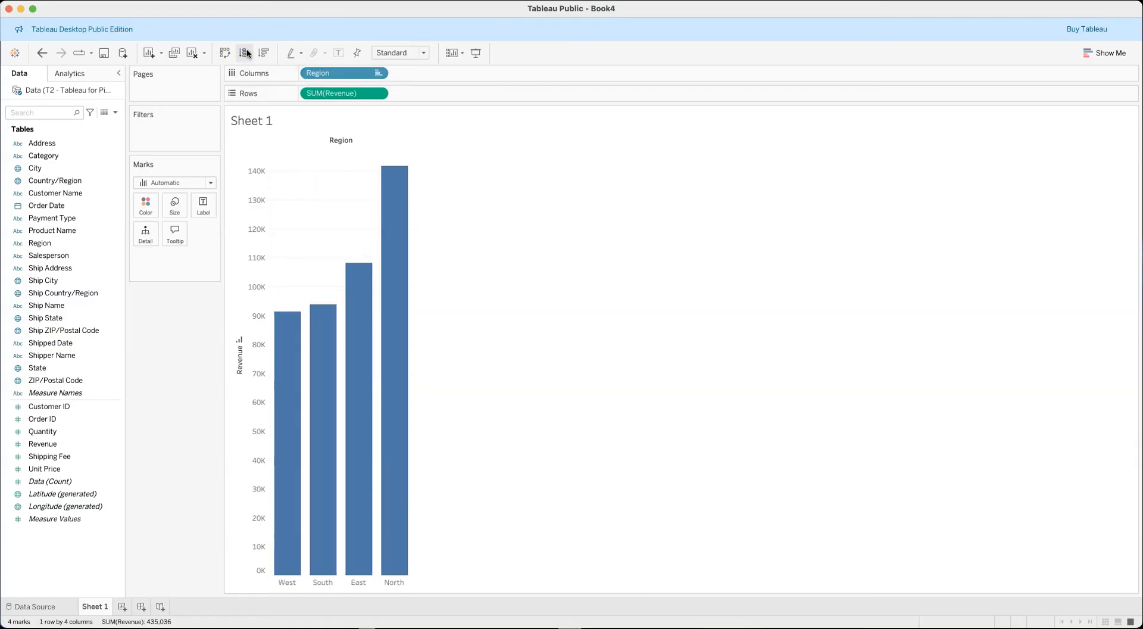
pyautogui.click(265, 54)
pyautogui.click(241, 53)
# - Check the Sales by Region chart in the completed Excel dashboard and show mark labels on the region bars in Tableau Public
pyautogui.click(569, 628)
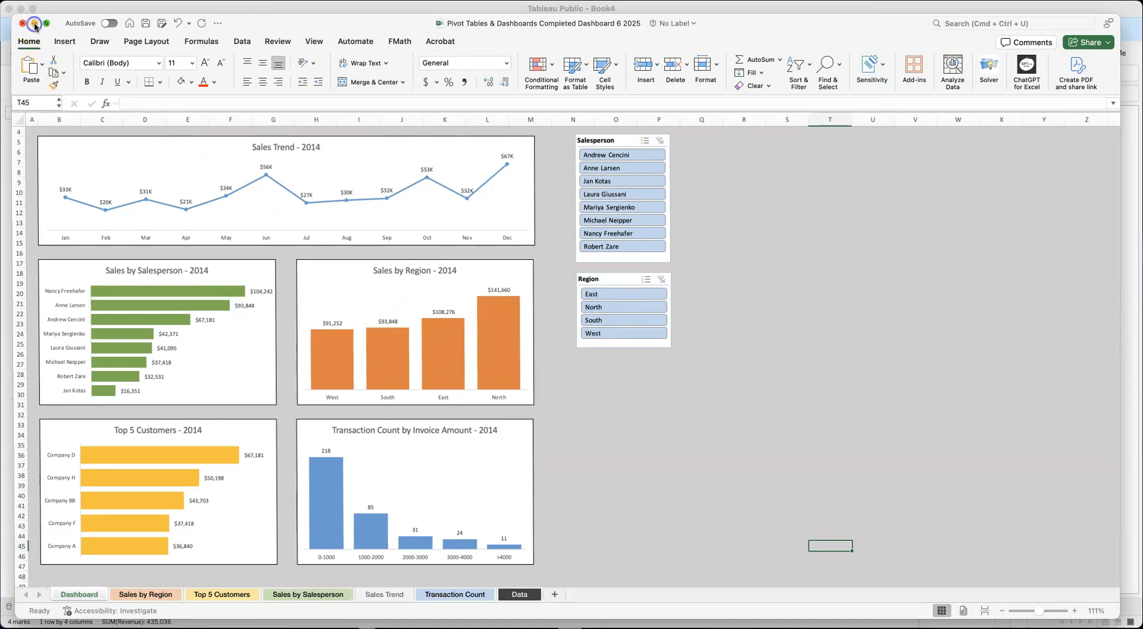
pyautogui.click(35, 24)
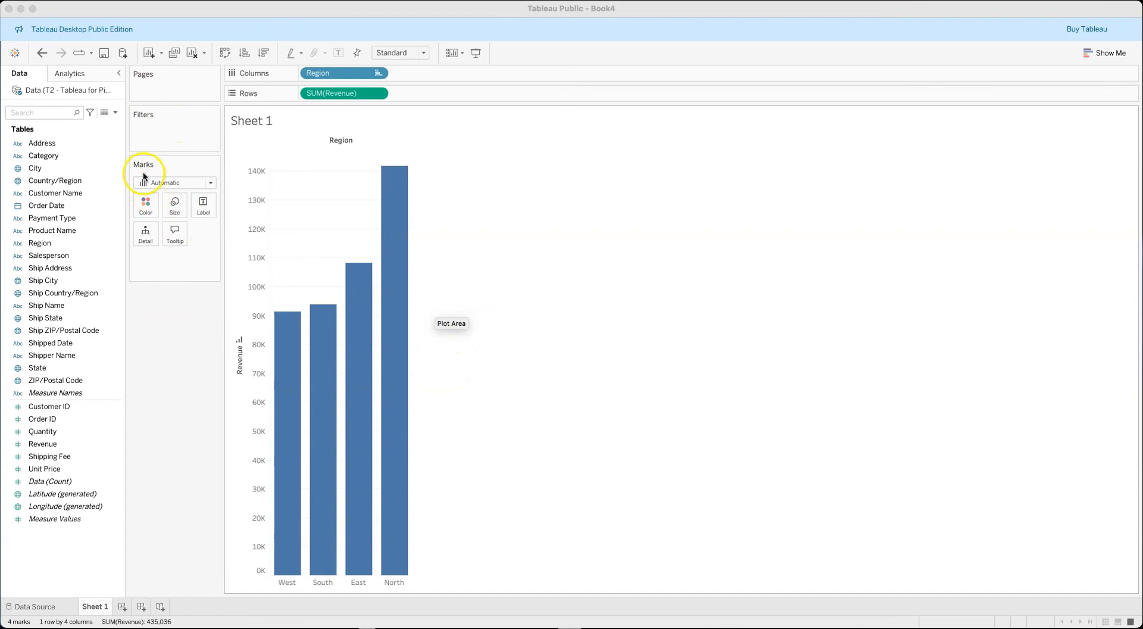
pyautogui.click(202, 212)
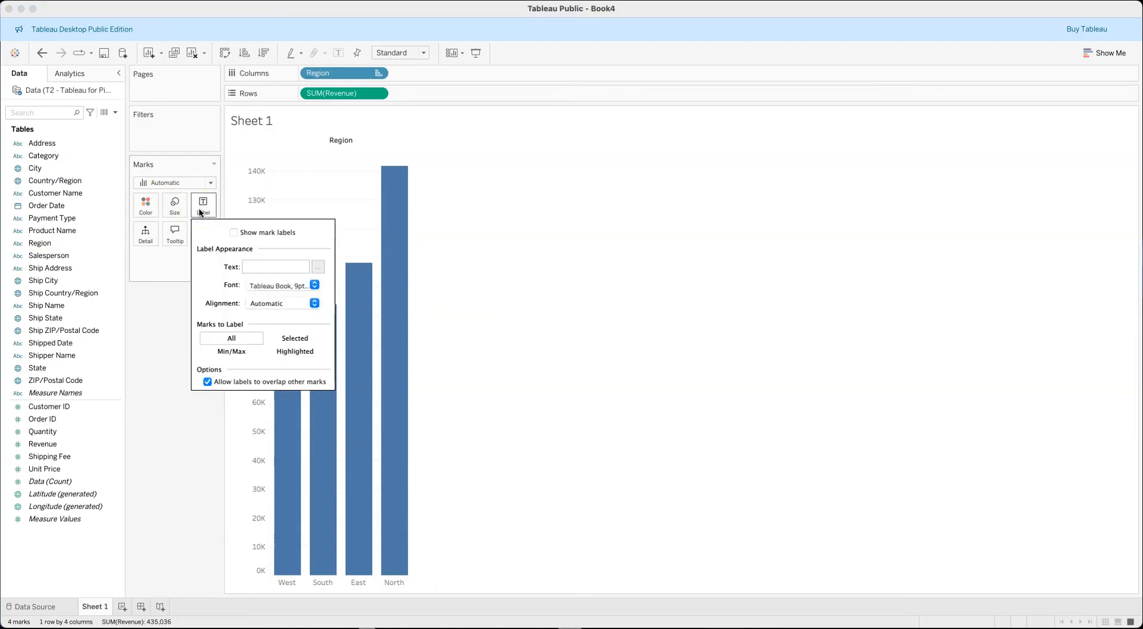
pyautogui.click(233, 232)
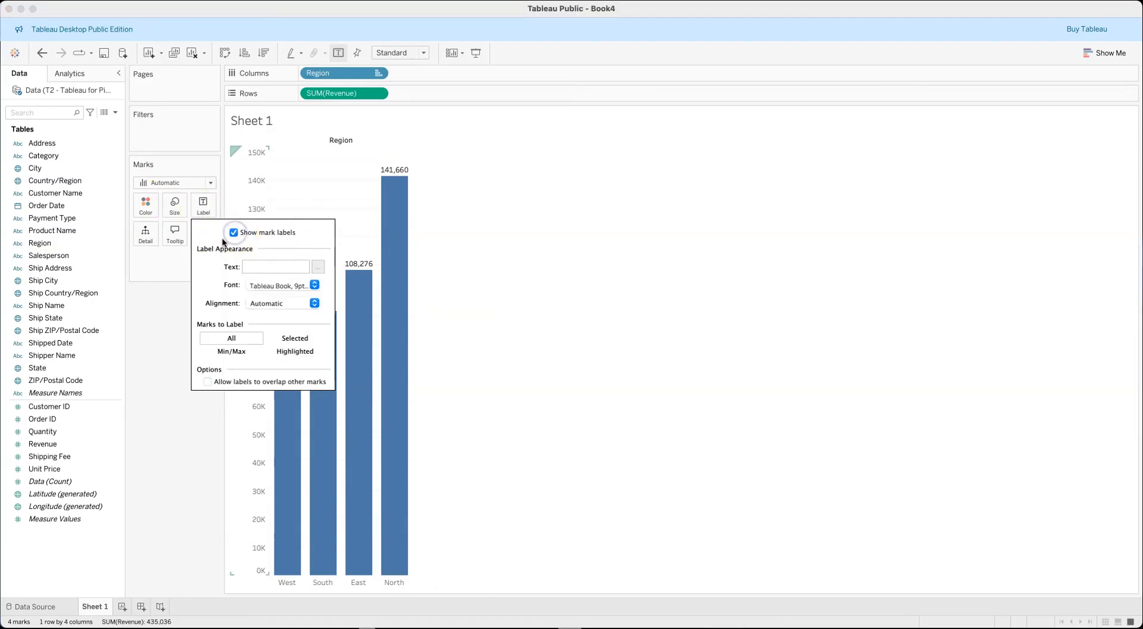
pyautogui.click(165, 325)
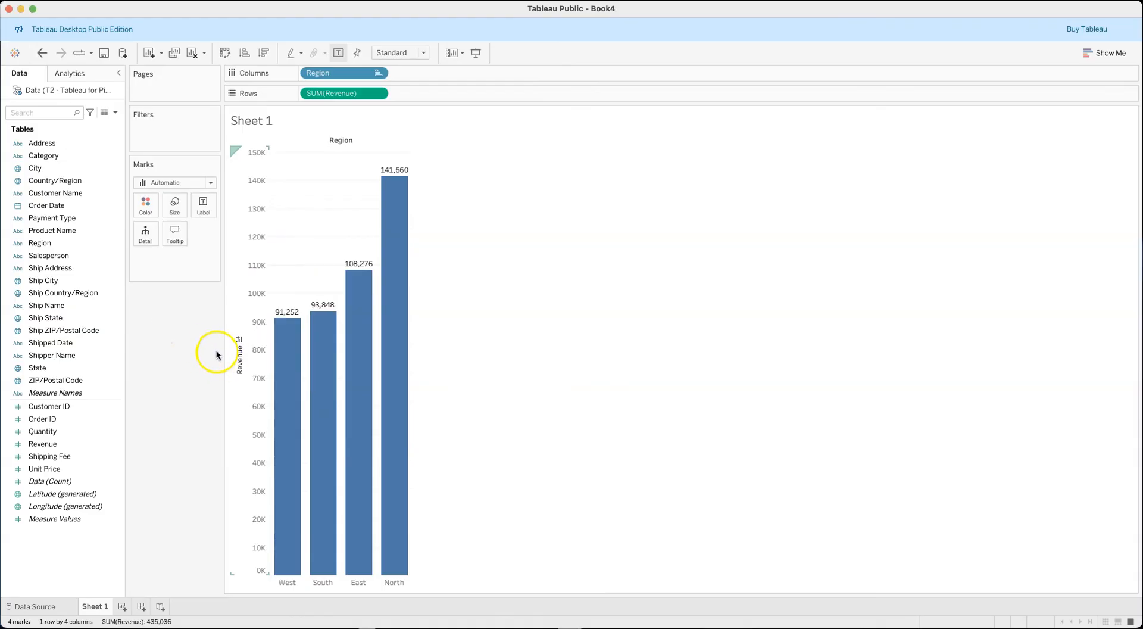
# - Set the default number format of the Revenue field to Currency (Custom) with 0 decimal places
pyautogui.moveTo(393, 175)
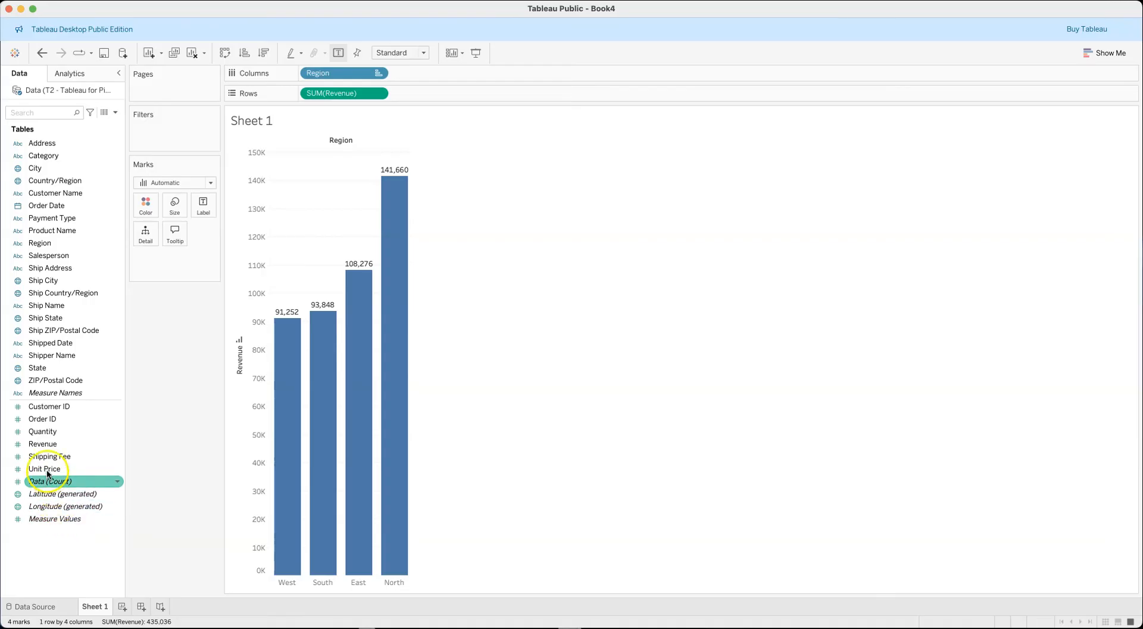
pyautogui.click(114, 444)
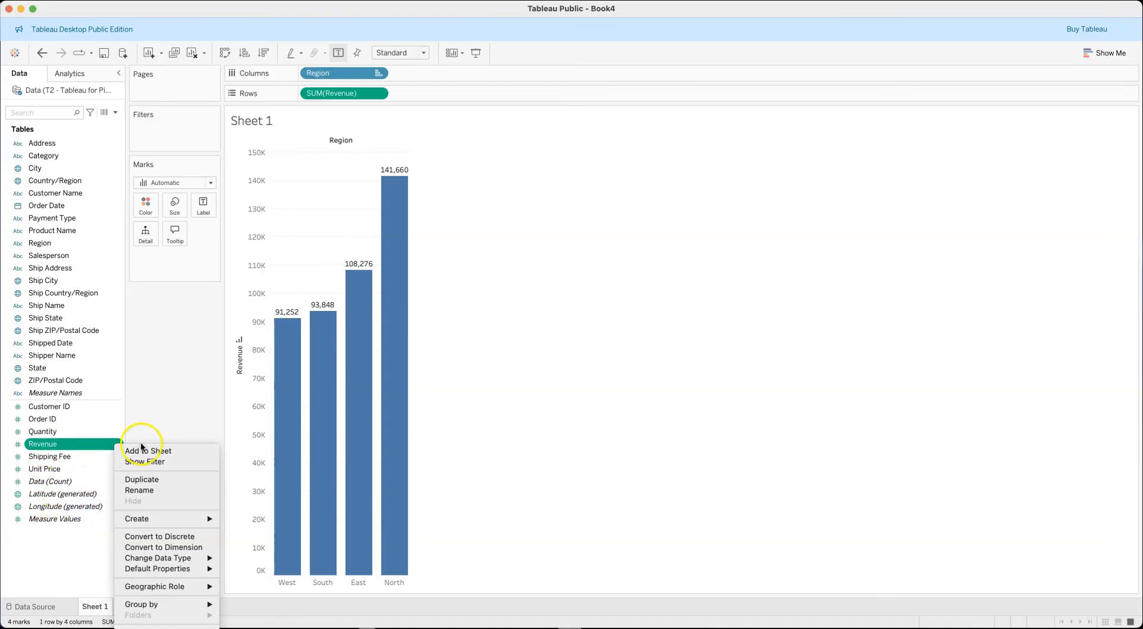
pyautogui.moveTo(166, 571)
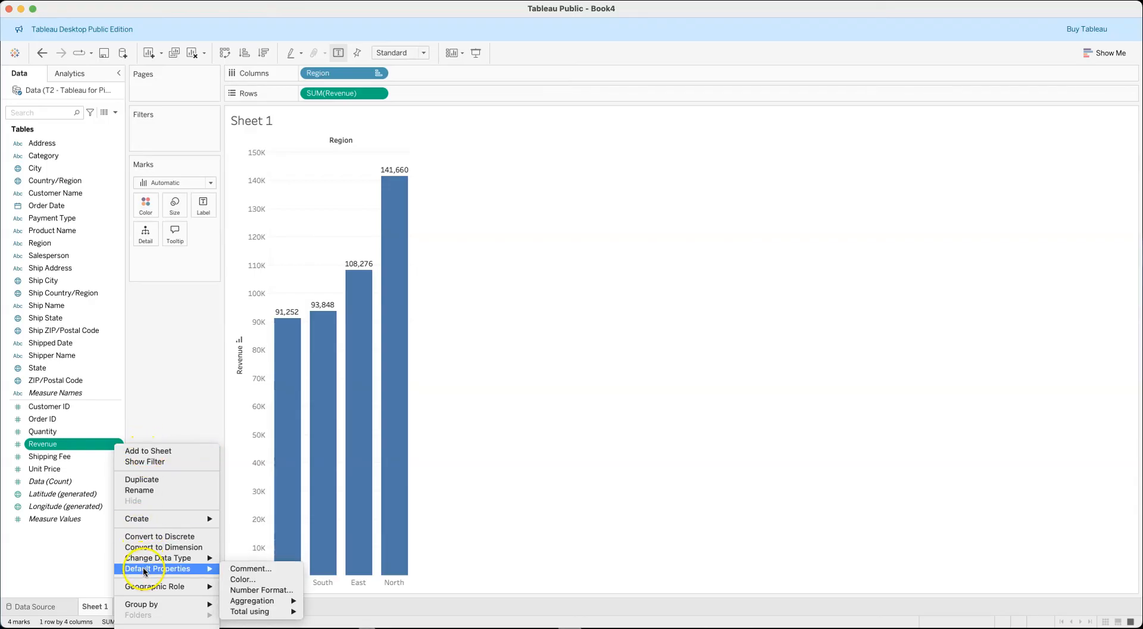
pyautogui.click(259, 589)
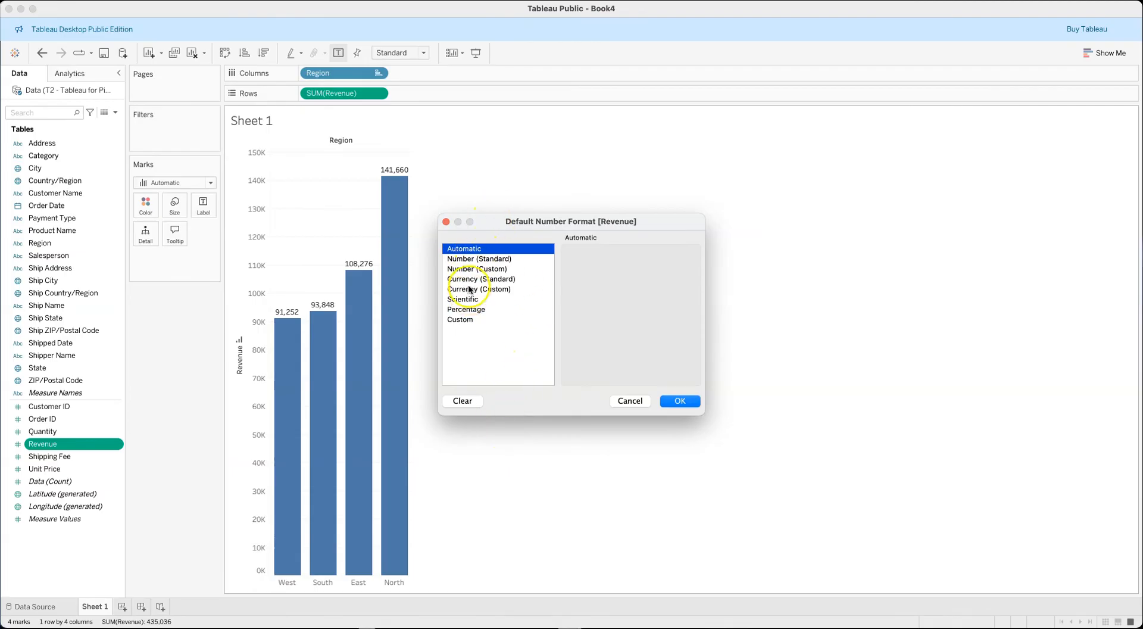
pyautogui.click(498, 290)
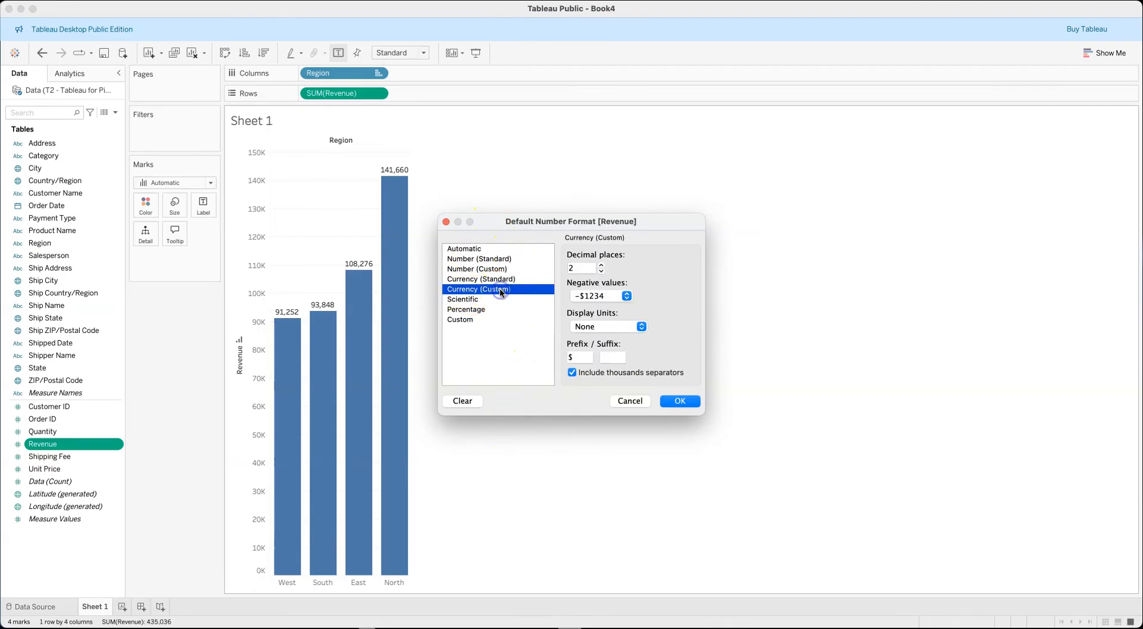
pyautogui.click(600, 271)
pyautogui.click(601, 271)
pyautogui.click(671, 403)
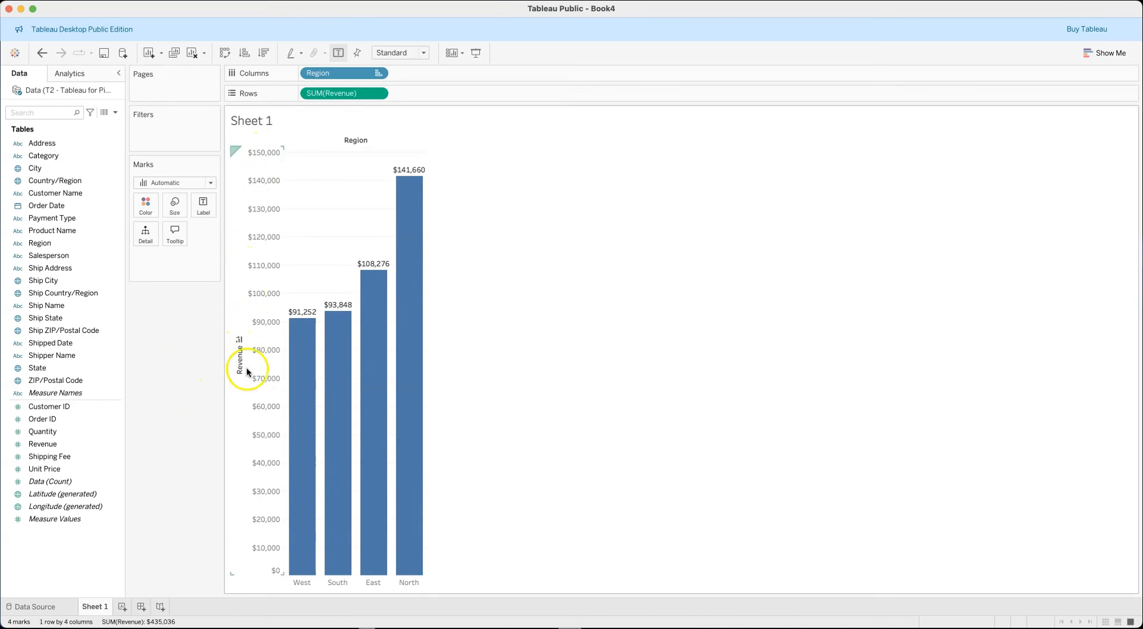
# - Hide the Revenue axis header on the bar chart, undoing and redoing the change
pyautogui.rightClick(261, 316)
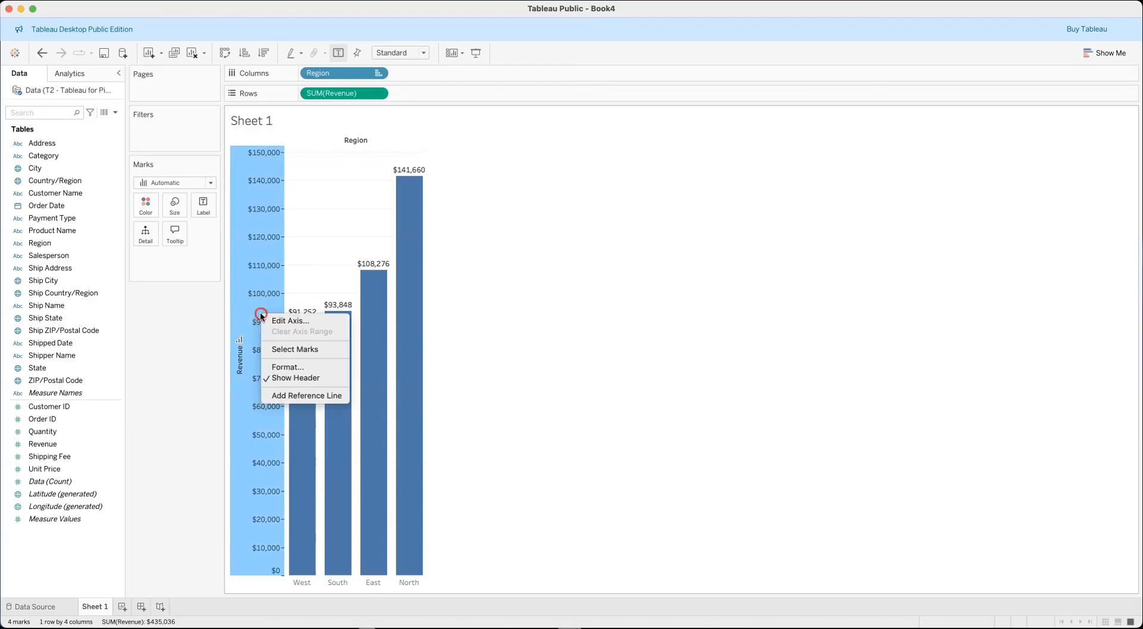
pyautogui.click(274, 379)
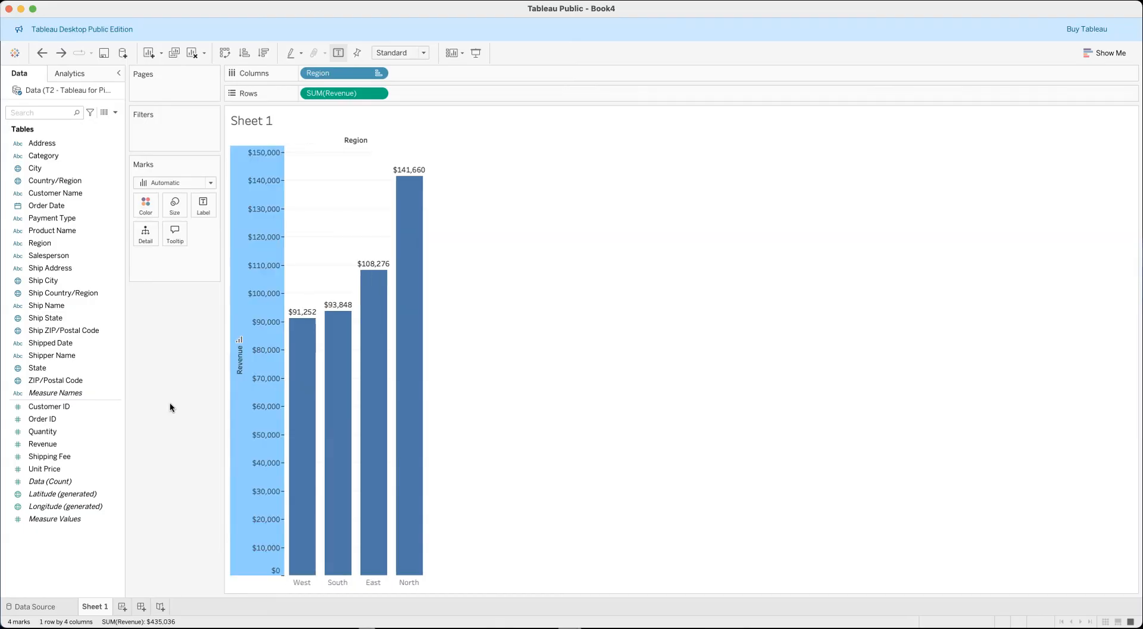
pyautogui.click(155, 366)
pyautogui.click(61, 55)
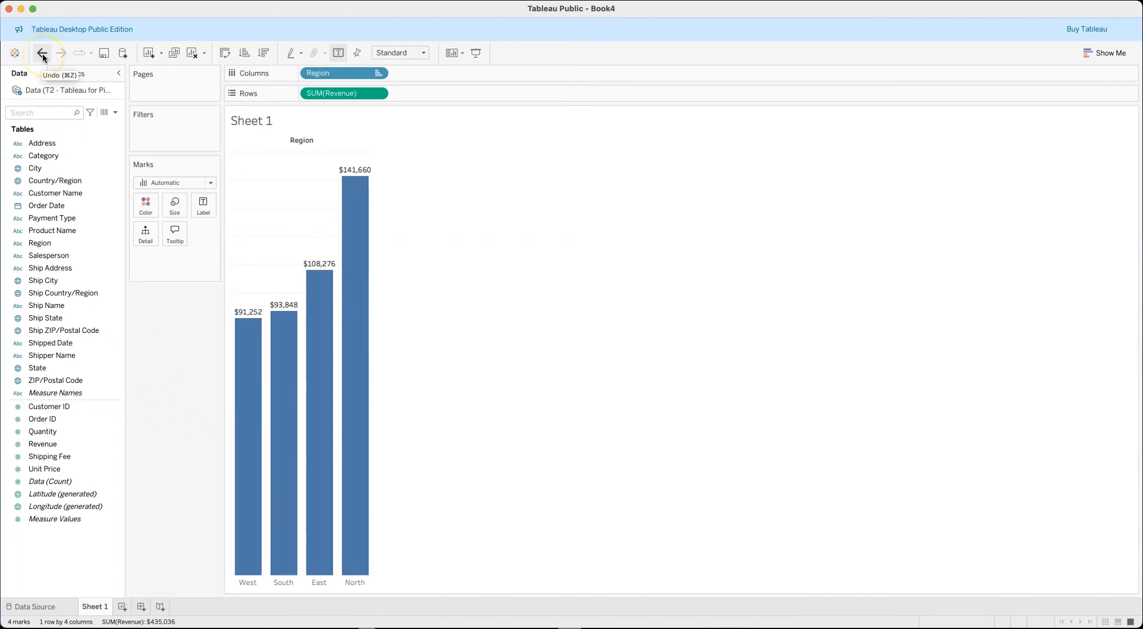
pyautogui.click(42, 55)
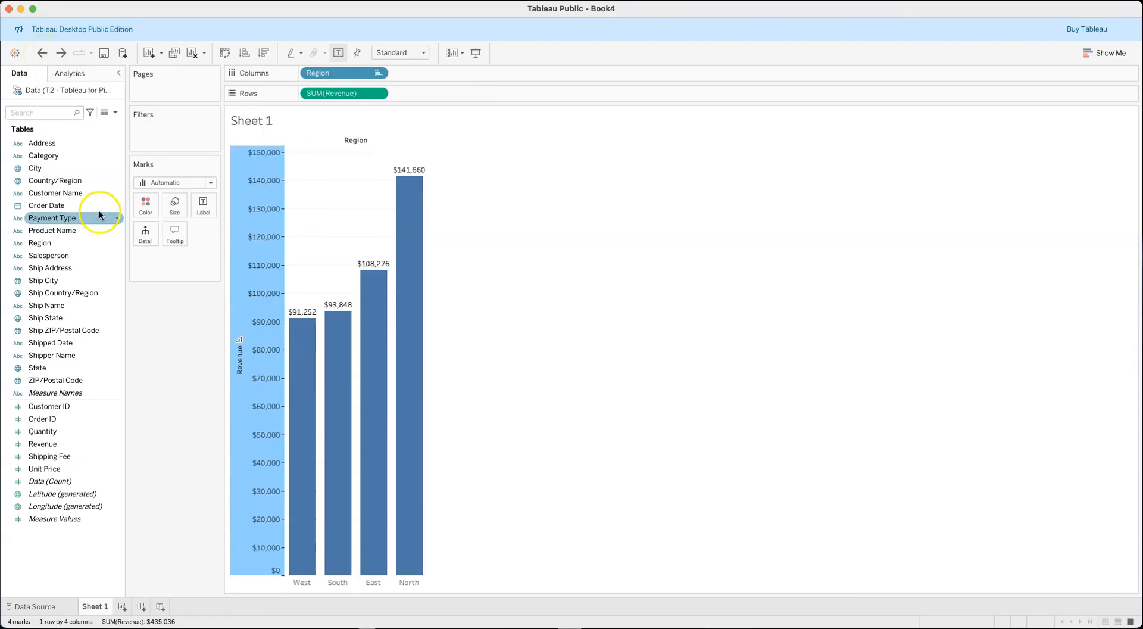
pyautogui.click(58, 54)
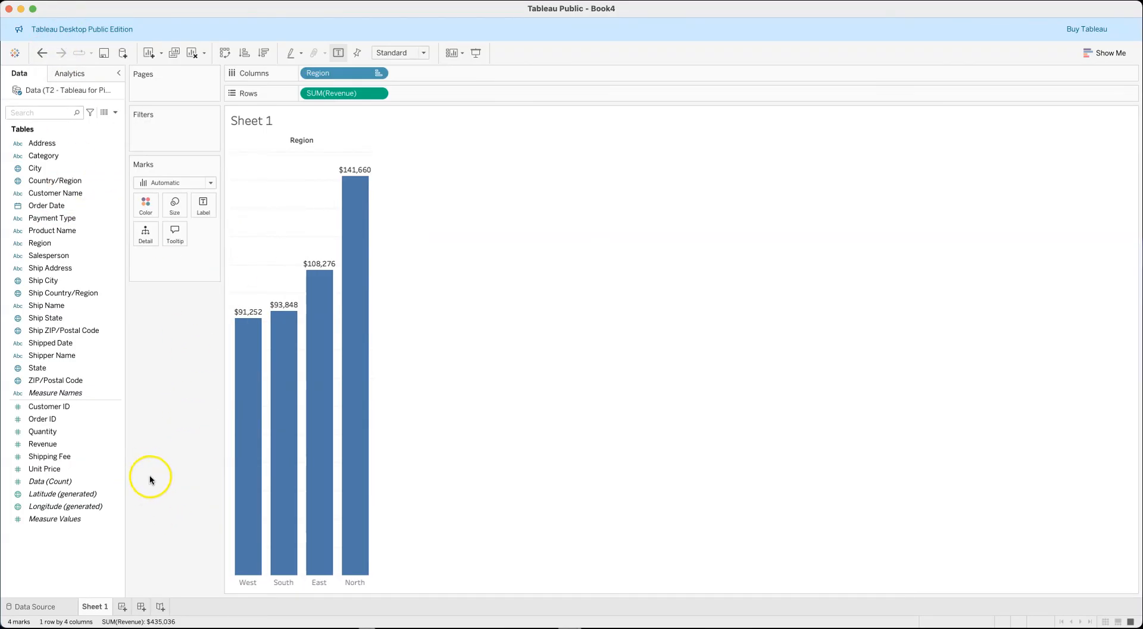
# - Hide the Region field label for columns above the bars
pyautogui.click(305, 143)
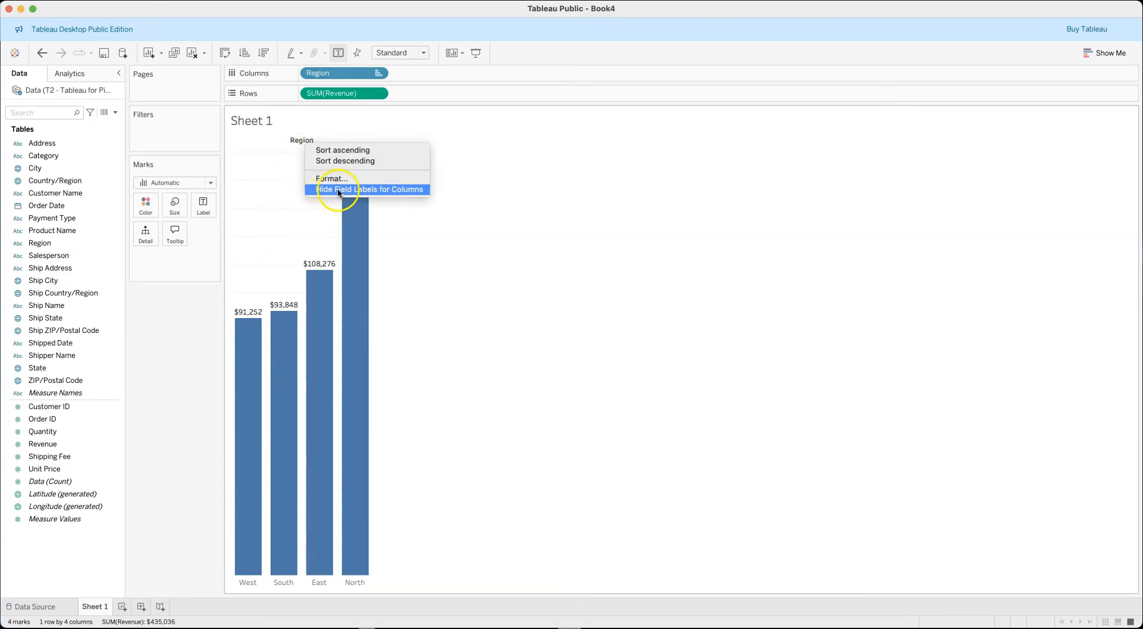
pyautogui.click(411, 189)
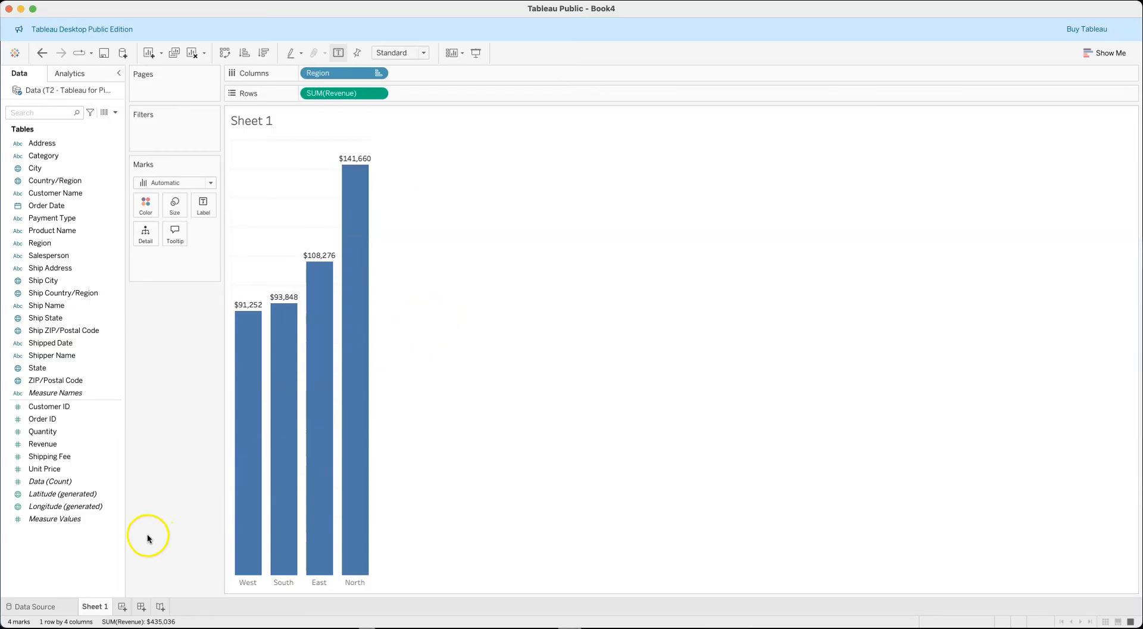
# - Rename the Sheet 1 worksheet as "Sales By Region"
pyautogui.rightClick(92, 607)
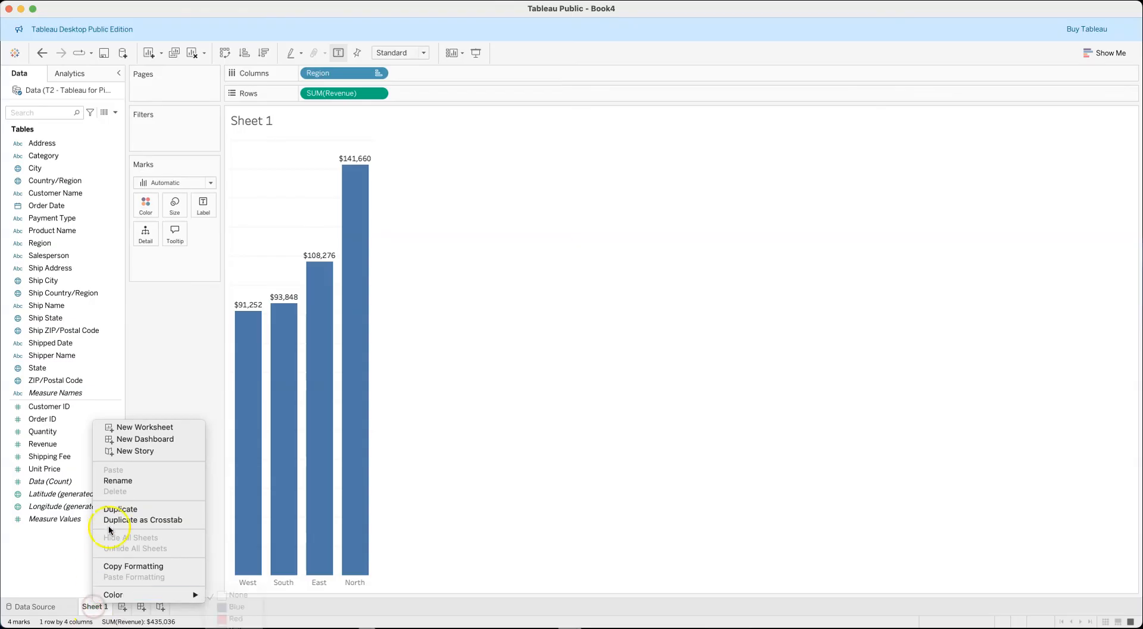
pyautogui.click(129, 481)
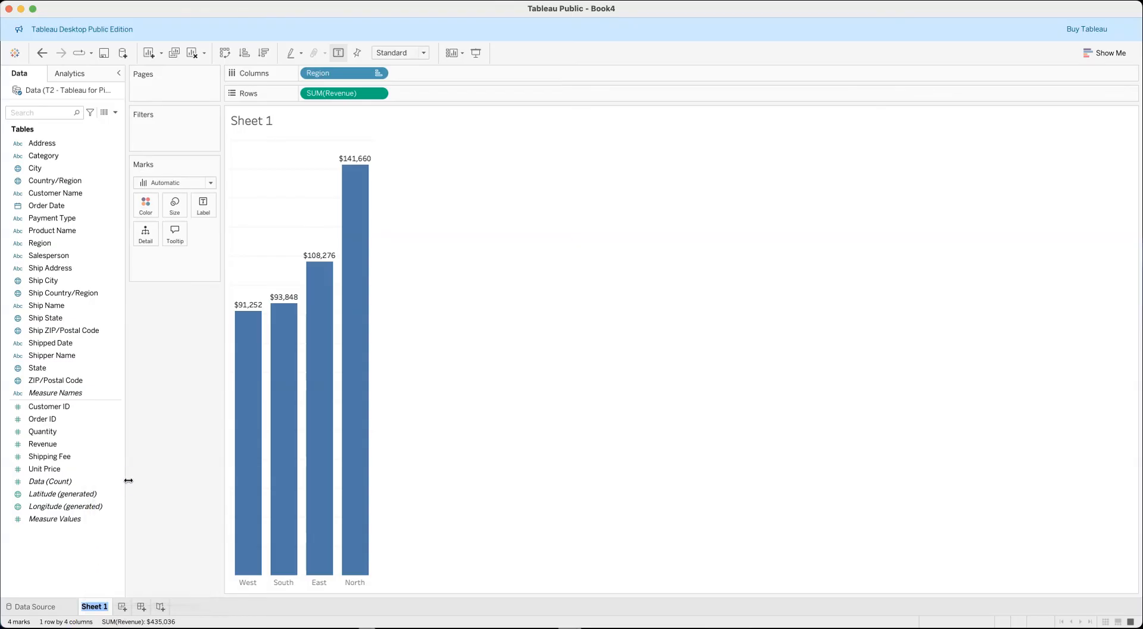
pyautogui.write('Sales By Region')
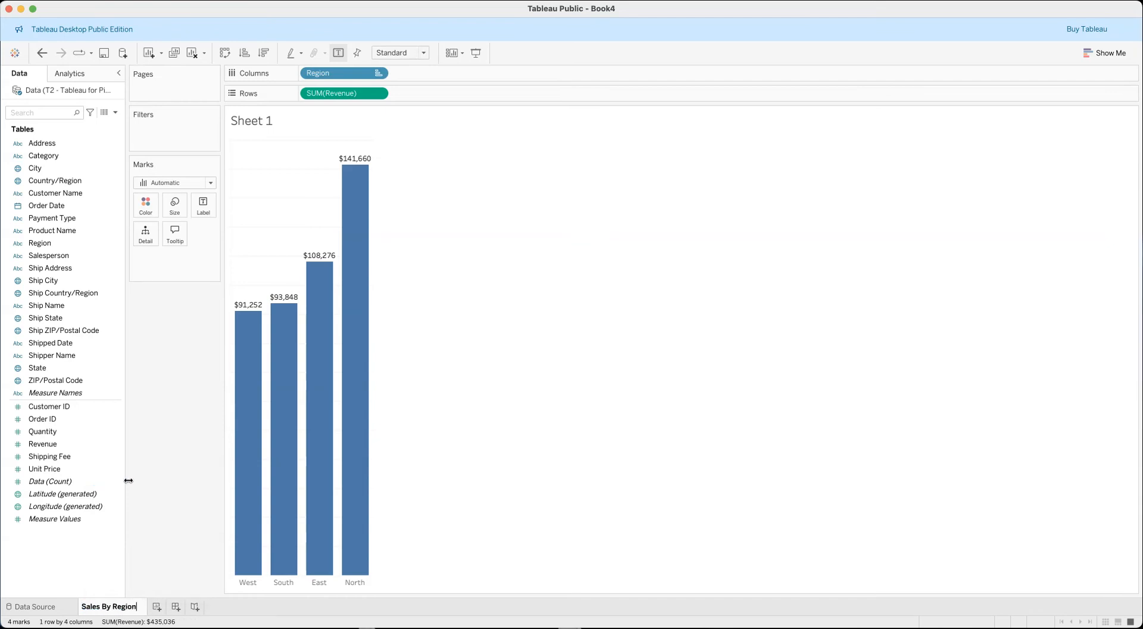
pyautogui.press('Return')
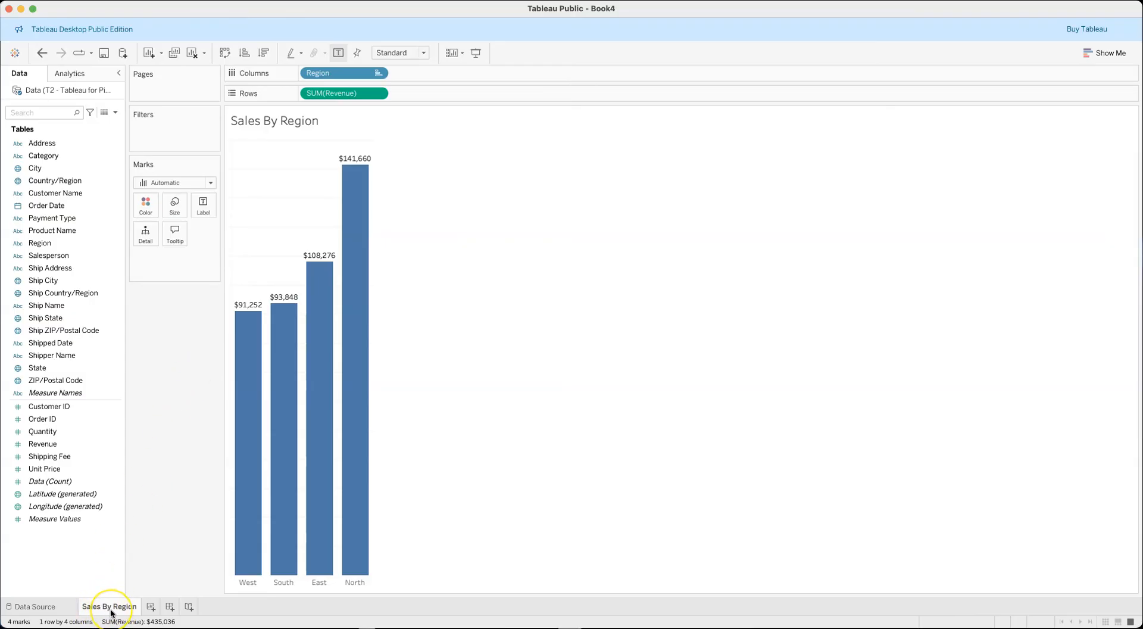
pyautogui.moveTo(111, 612)
# - Edit the chart title, replacing the sheet name placeholder with the text "Sales by Region"
pyautogui.rightClick(269, 122)
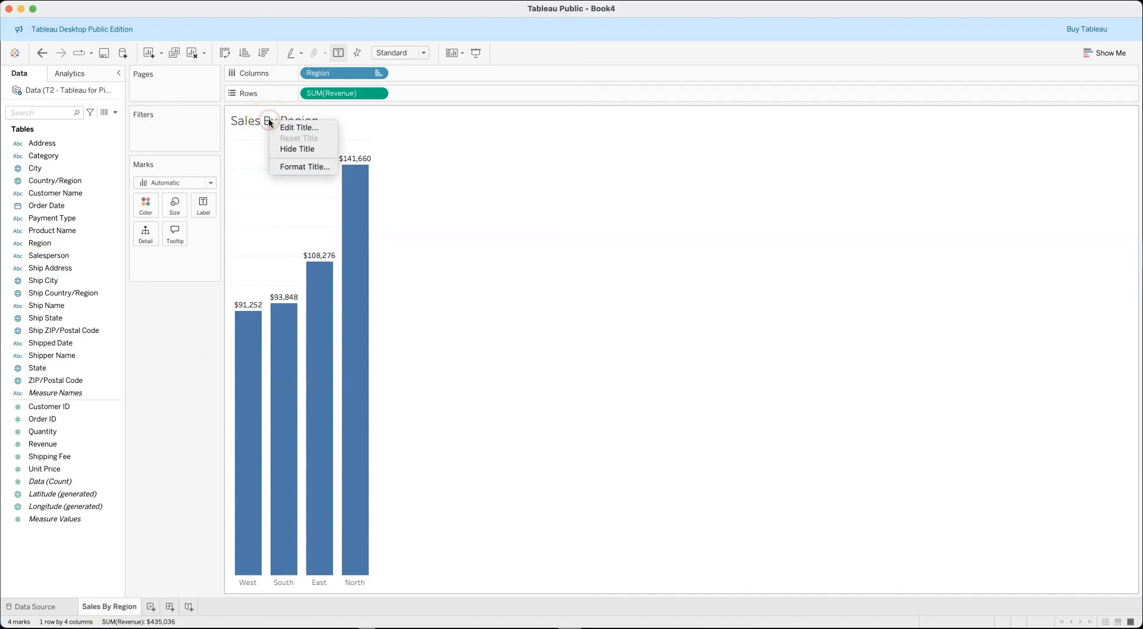
pyautogui.click(288, 129)
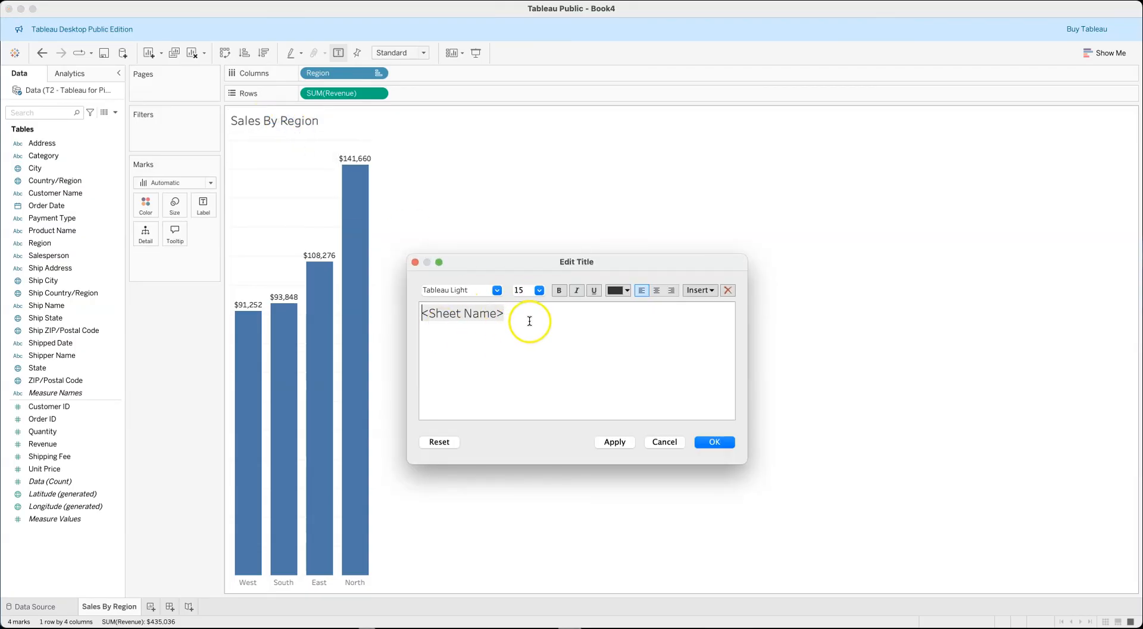
pyautogui.doubleClick(443, 317)
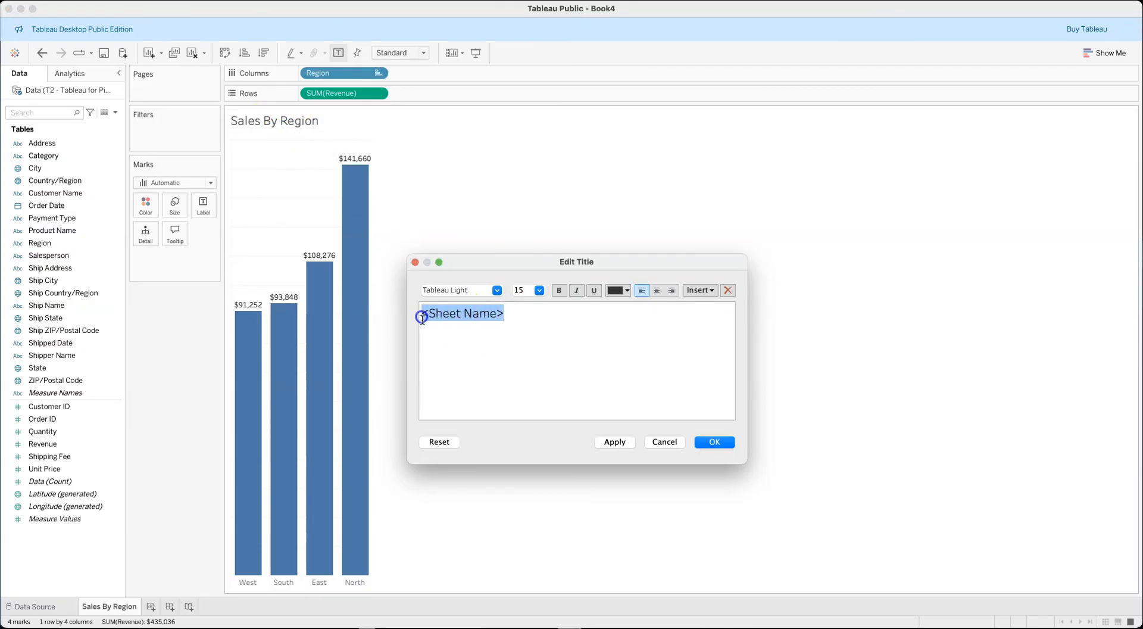
pyautogui.click(510, 313)
pyautogui.click(428, 313)
pyautogui.moveTo(518, 315); pyautogui.dragTo(425, 316)
pyautogui.write('Sales by Region')
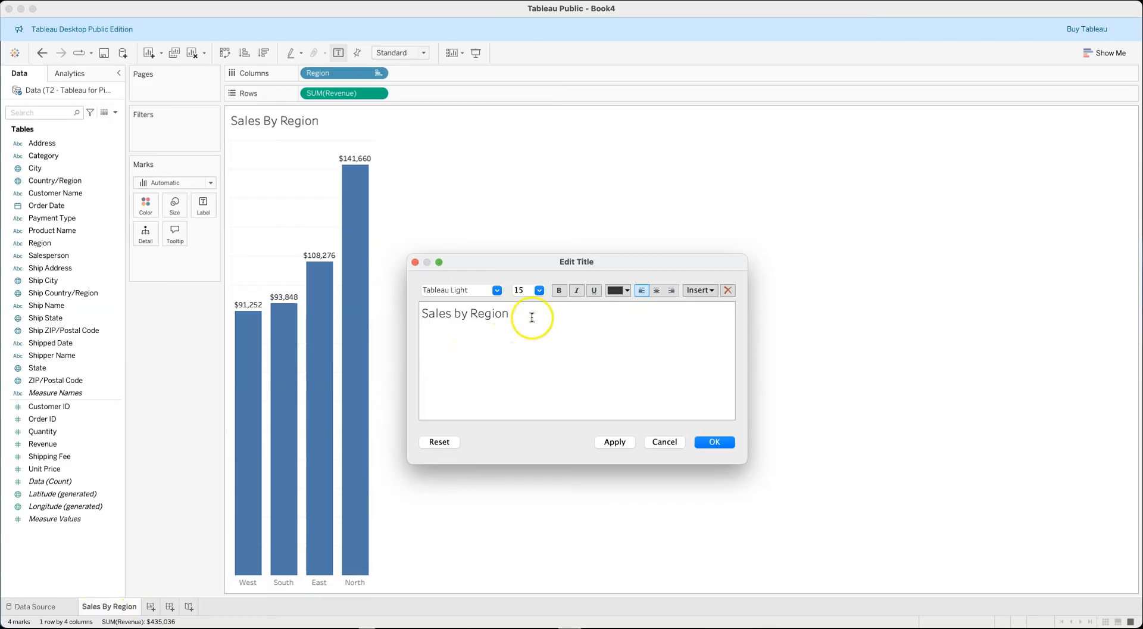
# - Format the chart title in Tableau Medium, size 16, centered, and apply it to the worksheet
pyautogui.moveTo(524, 315); pyautogui.dragTo(420, 315)
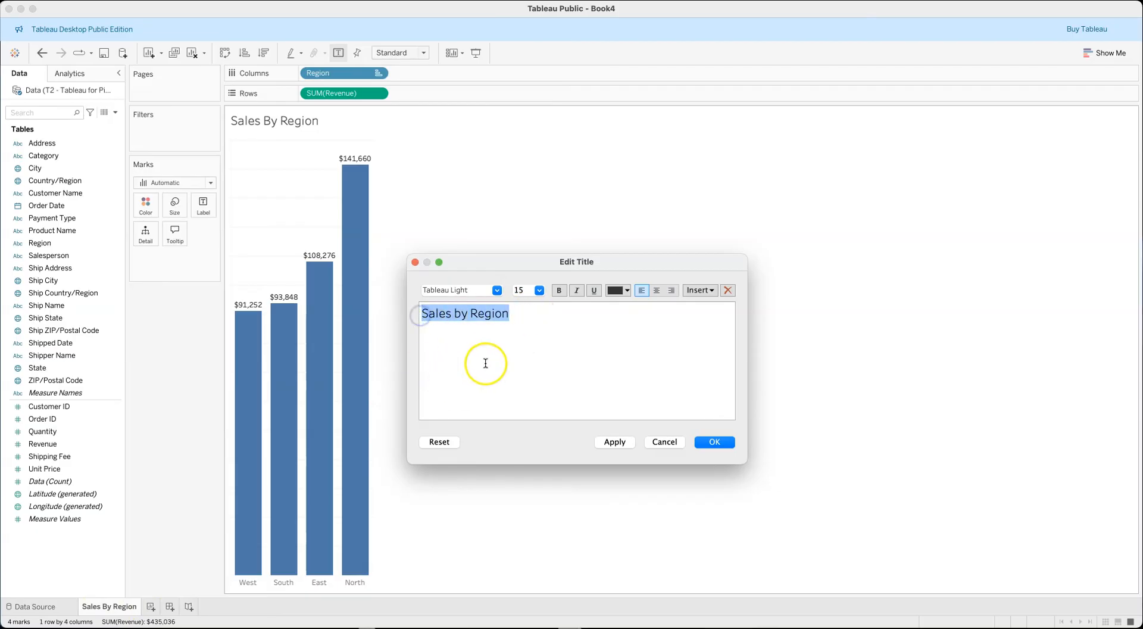
pyautogui.click(498, 290)
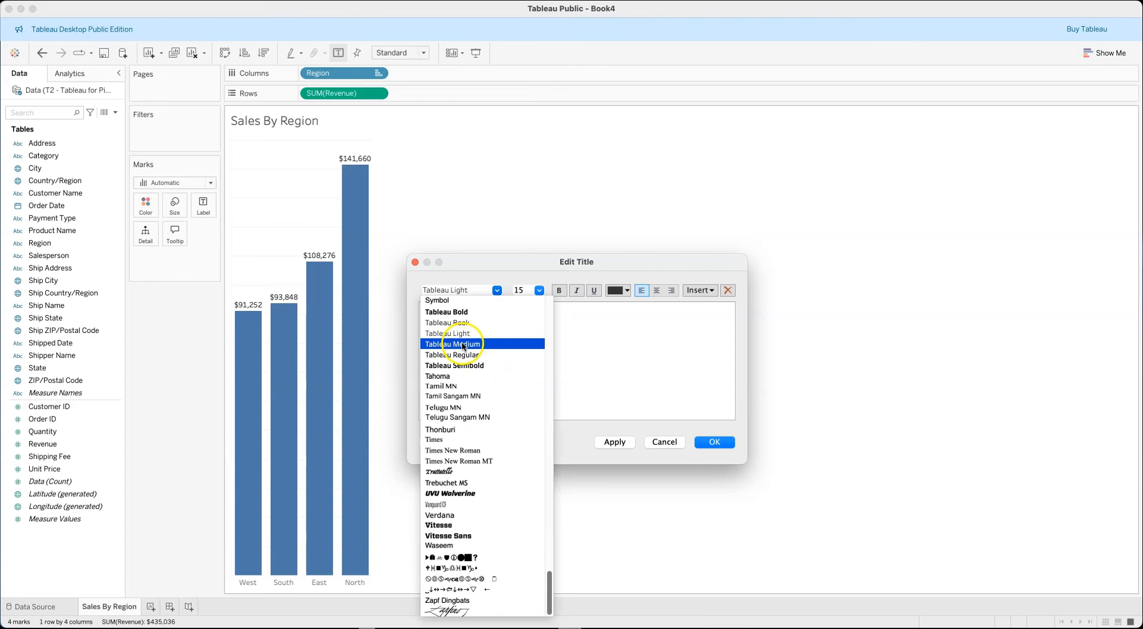
pyautogui.click(467, 344)
pyautogui.click(539, 290)
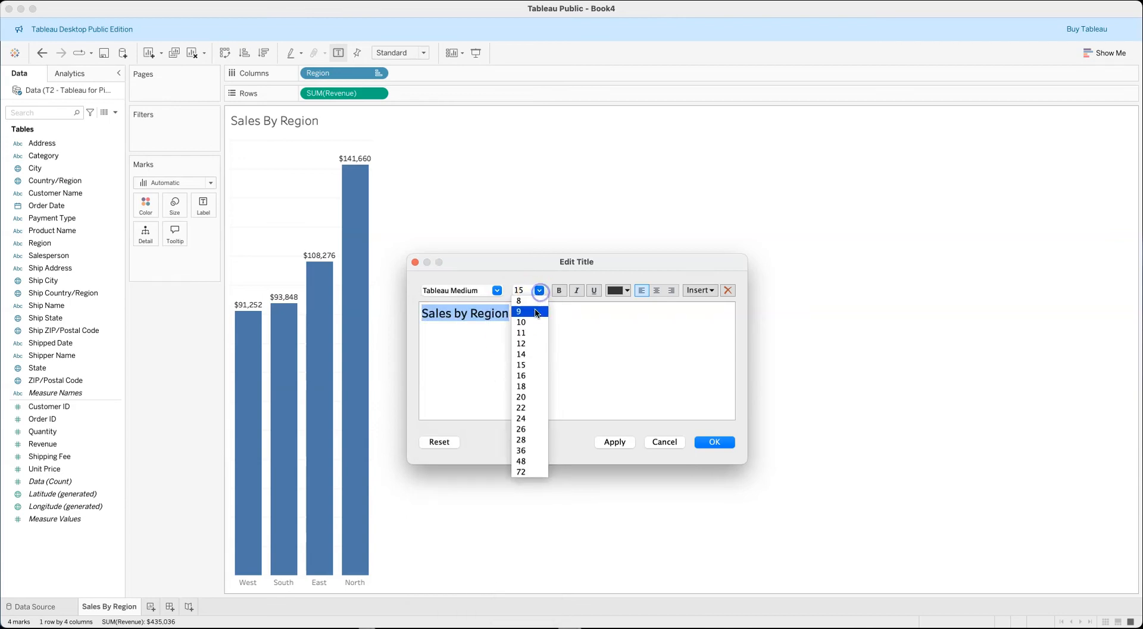
pyautogui.click(528, 373)
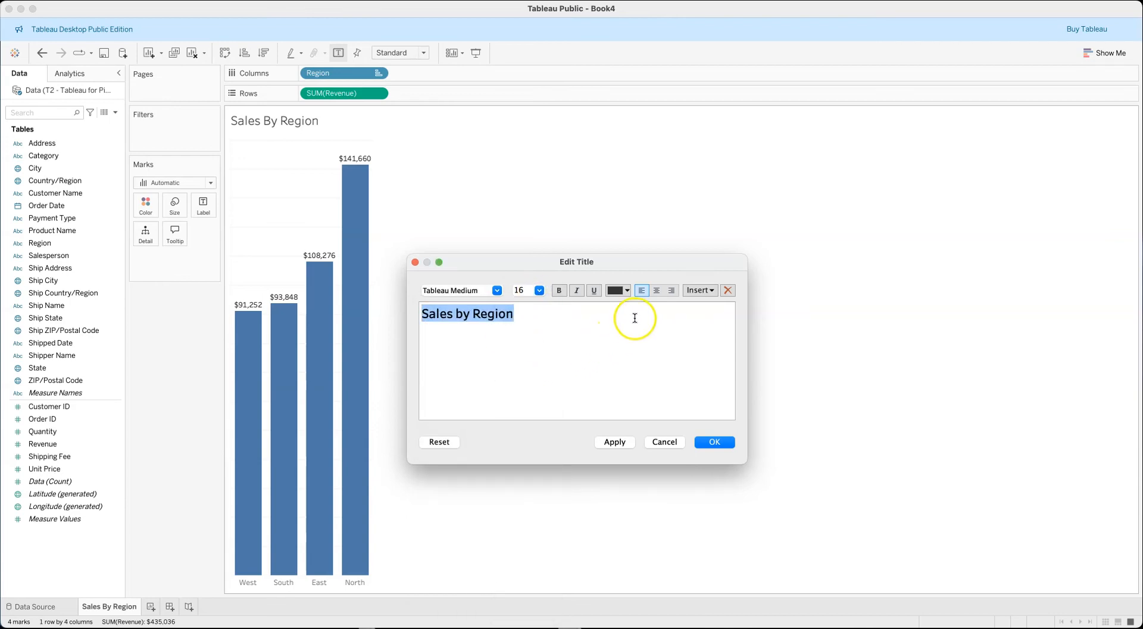
pyautogui.click(657, 291)
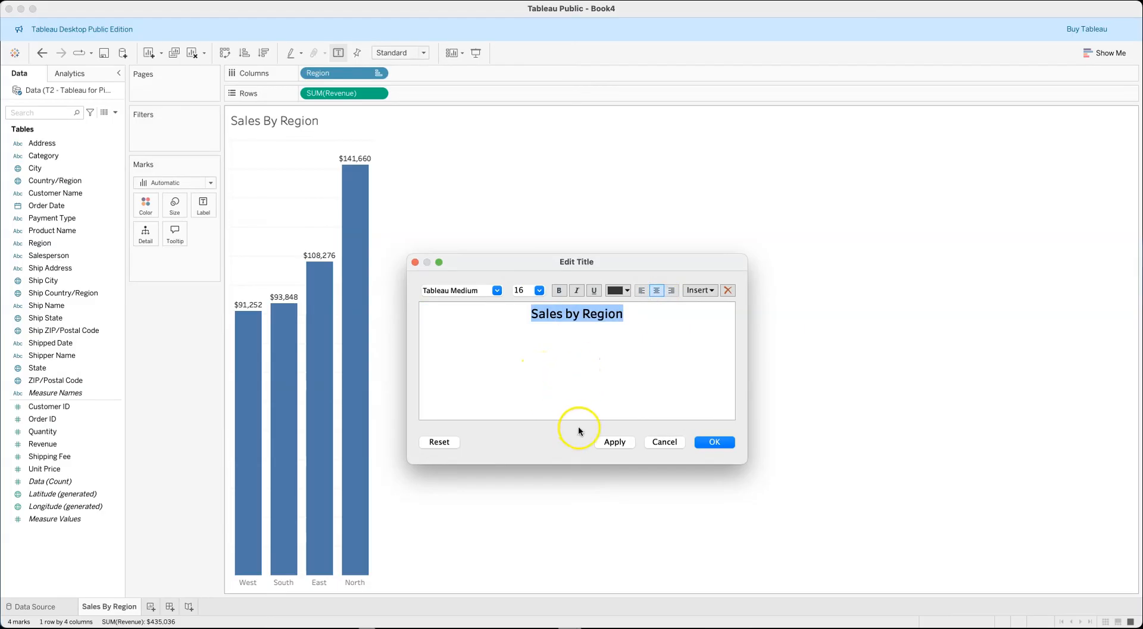
pyautogui.click(617, 444)
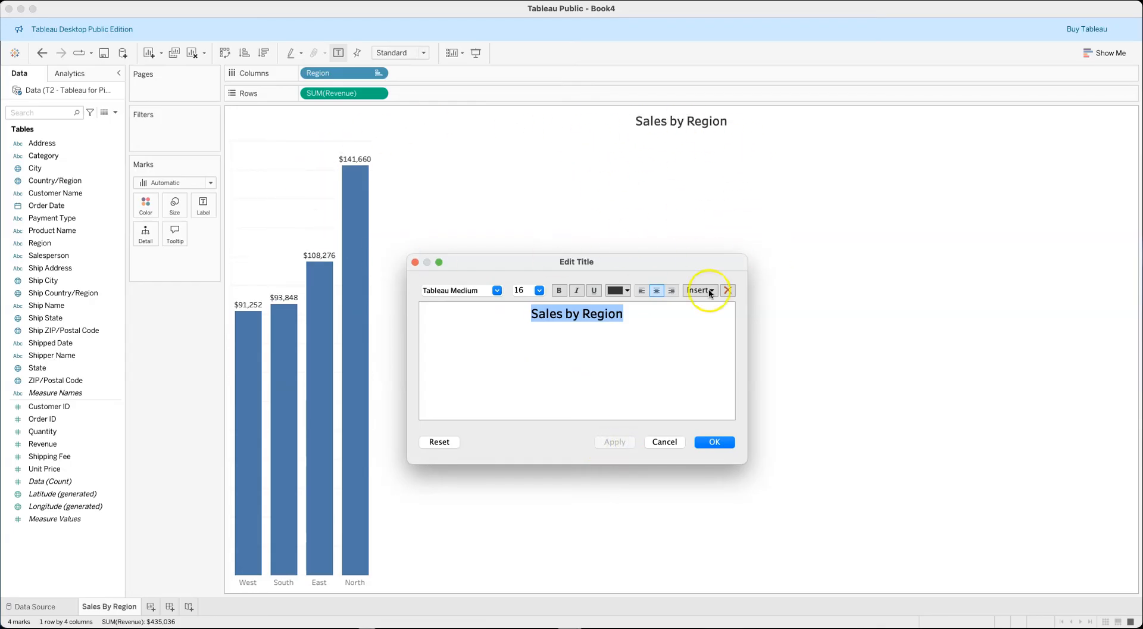
pyautogui.click(710, 444)
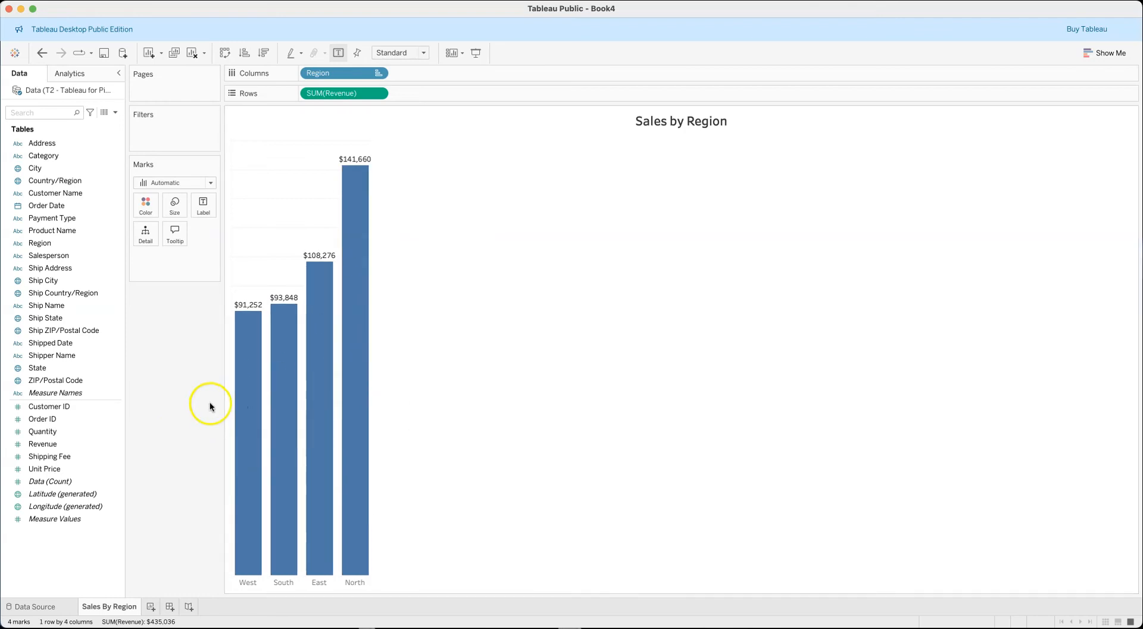
# - Change the color of the region bars to orange
pyautogui.click(146, 207)
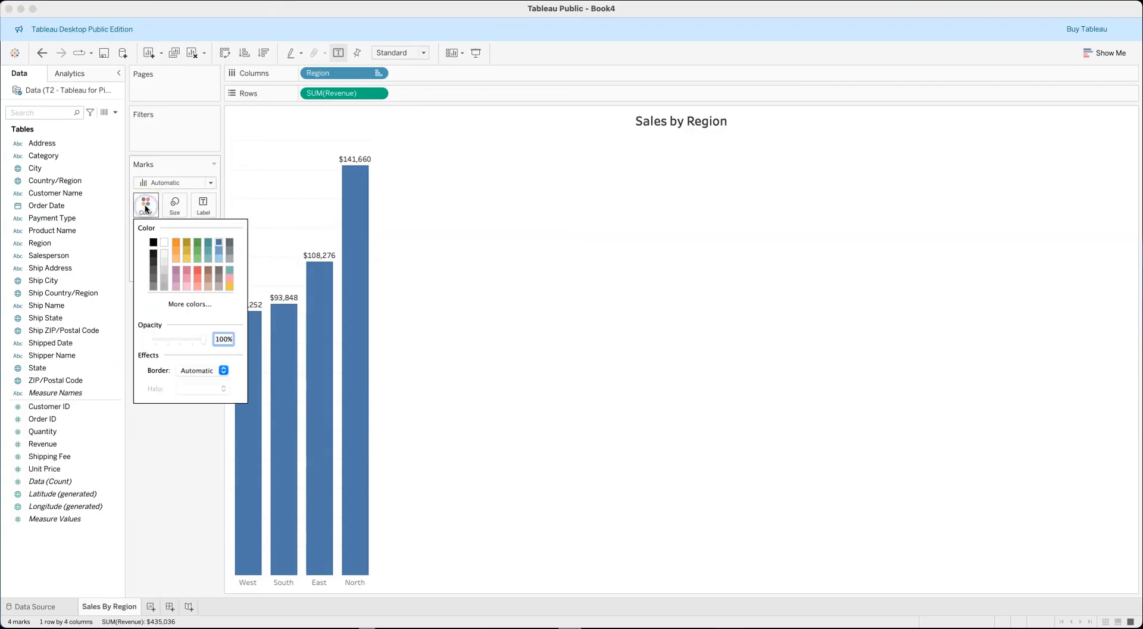
pyautogui.click(176, 243)
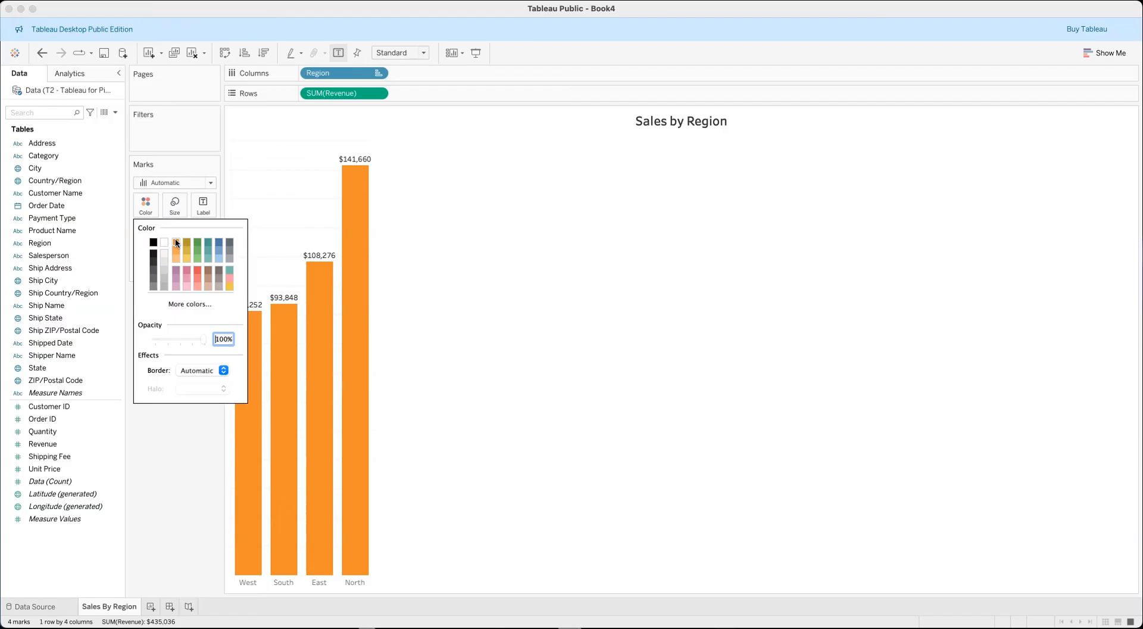
# - Lighten the region bars to the medium orange shade, one step lighter than the darkest orange
pyautogui.click(176, 257)
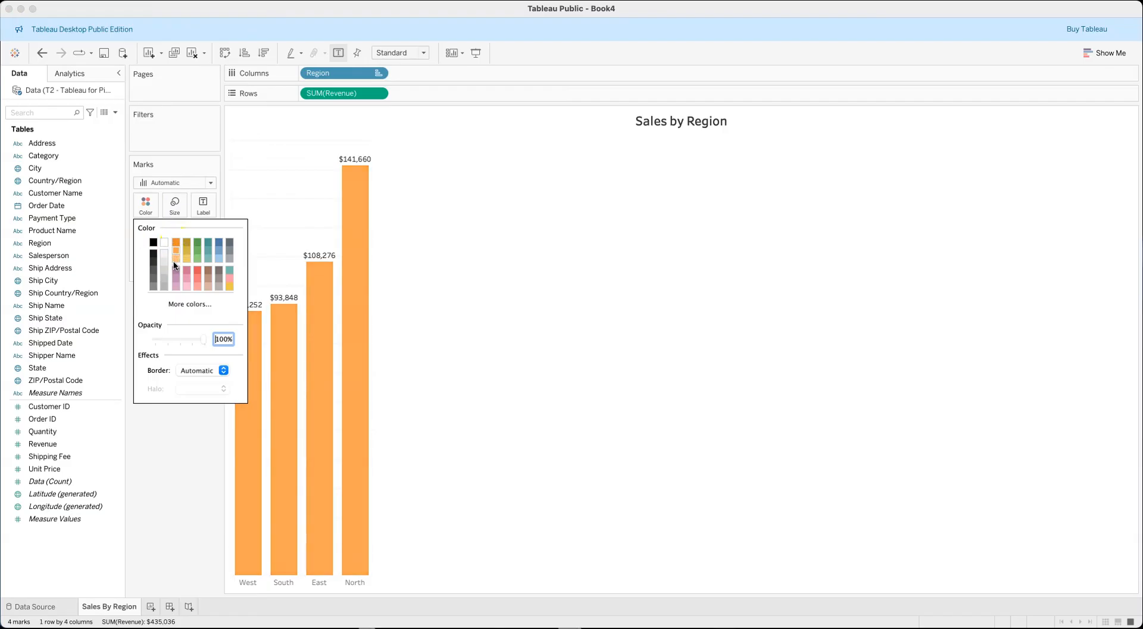
pyautogui.click(175, 262)
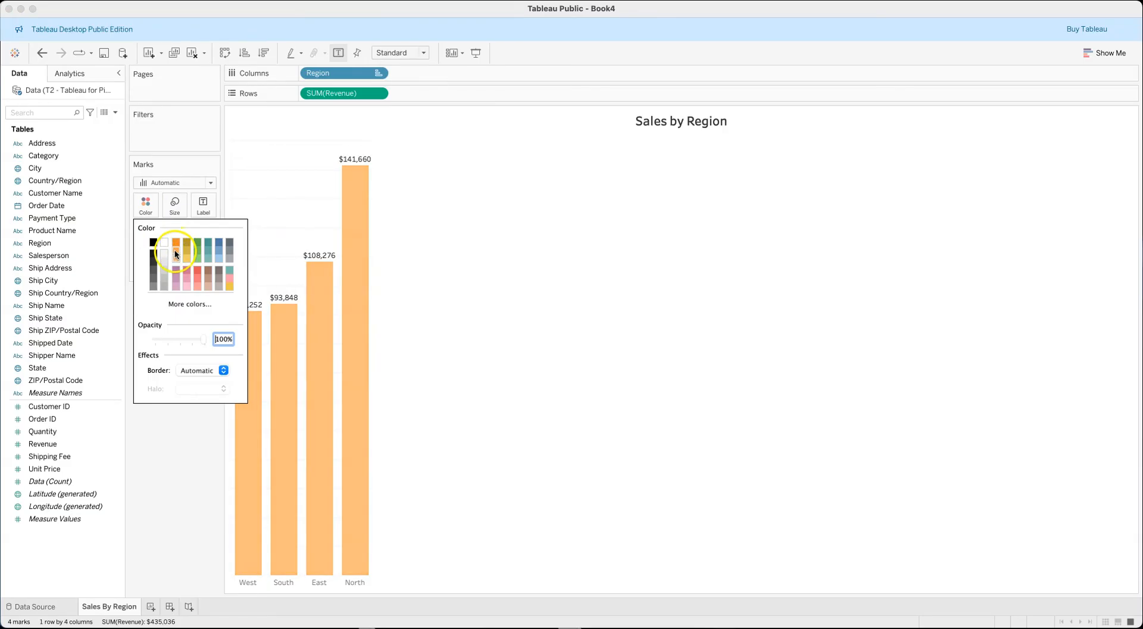
pyautogui.click(176, 253)
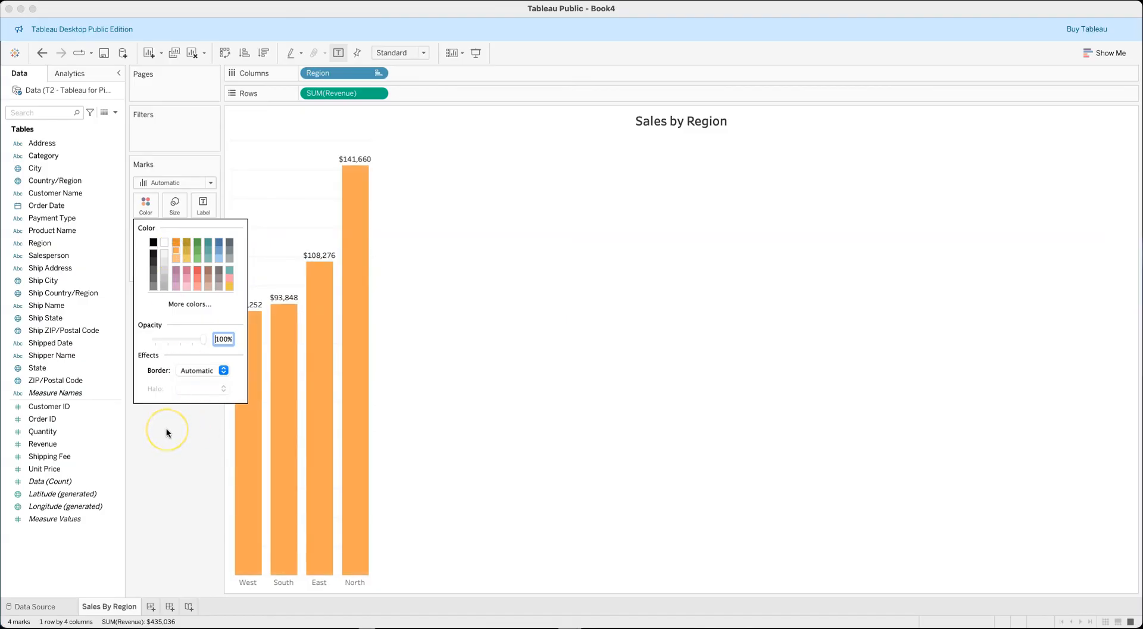
pyautogui.click(167, 431)
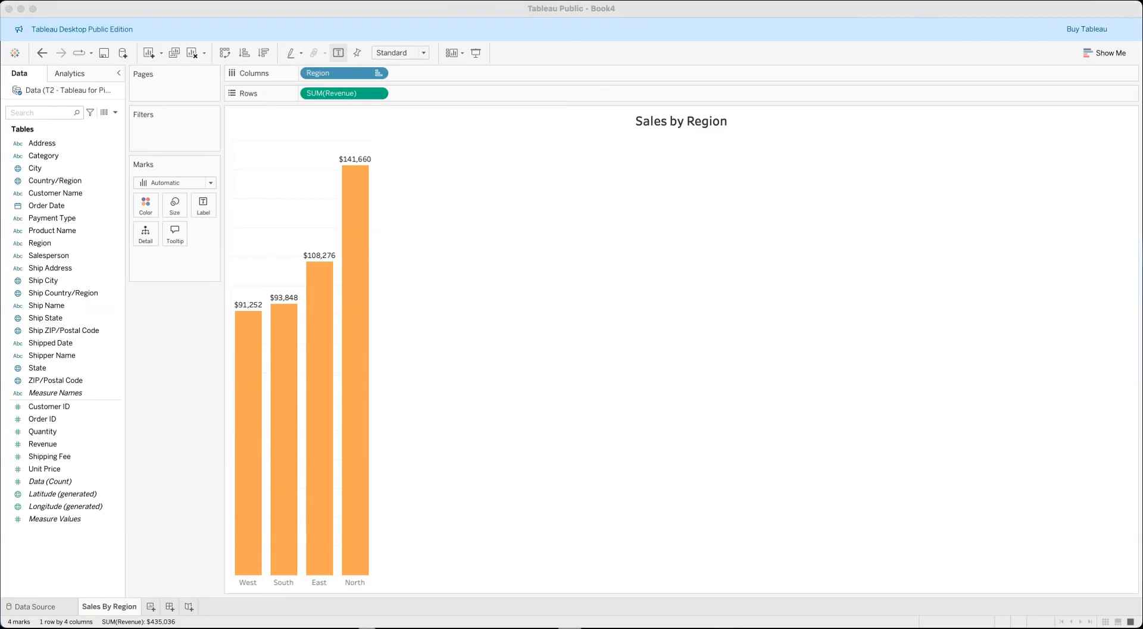
# - Check the original Excel dashboard, return to Tableau, and add a new worksheet named "Sales by Salesperson"
pyautogui.click(599, 627)
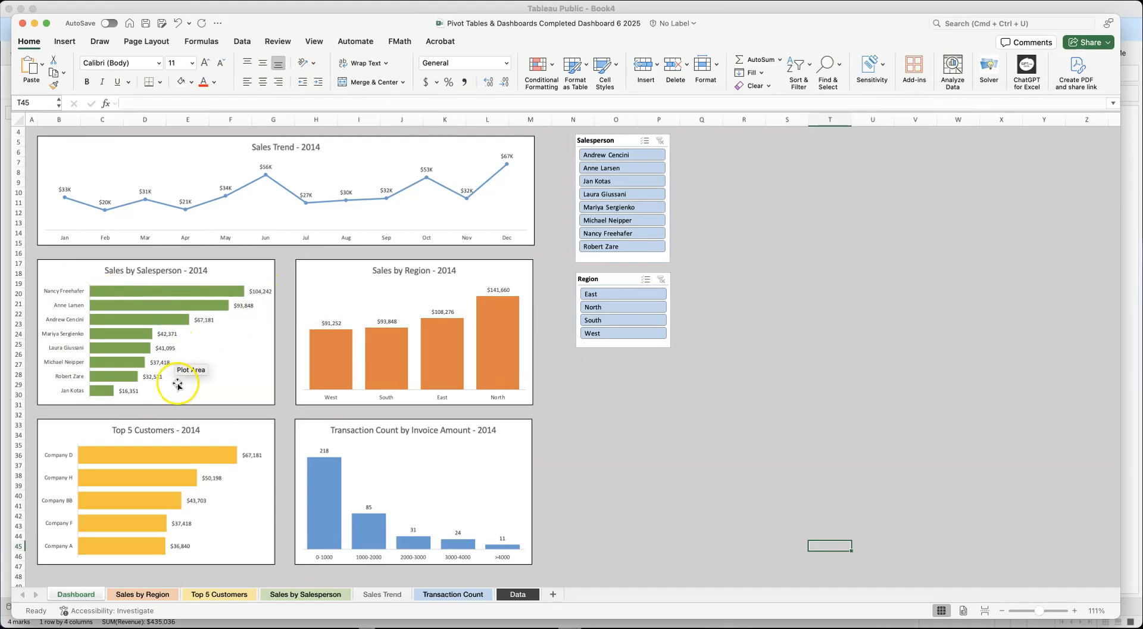
pyautogui.click(34, 23)
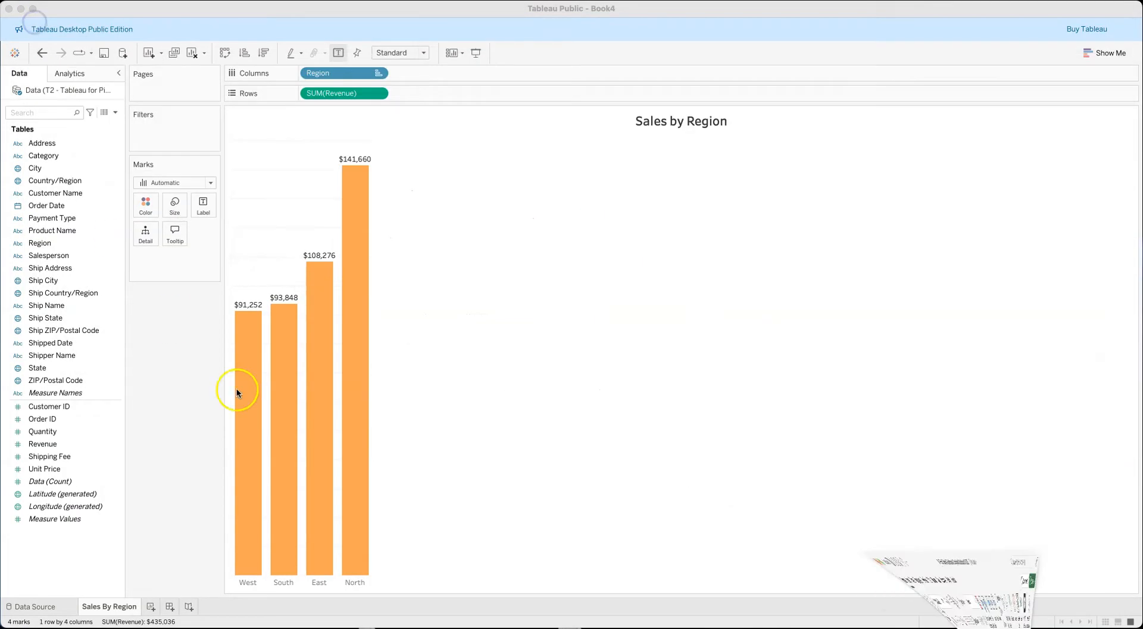
pyautogui.click(151, 606)
pyautogui.rightClick(153, 607)
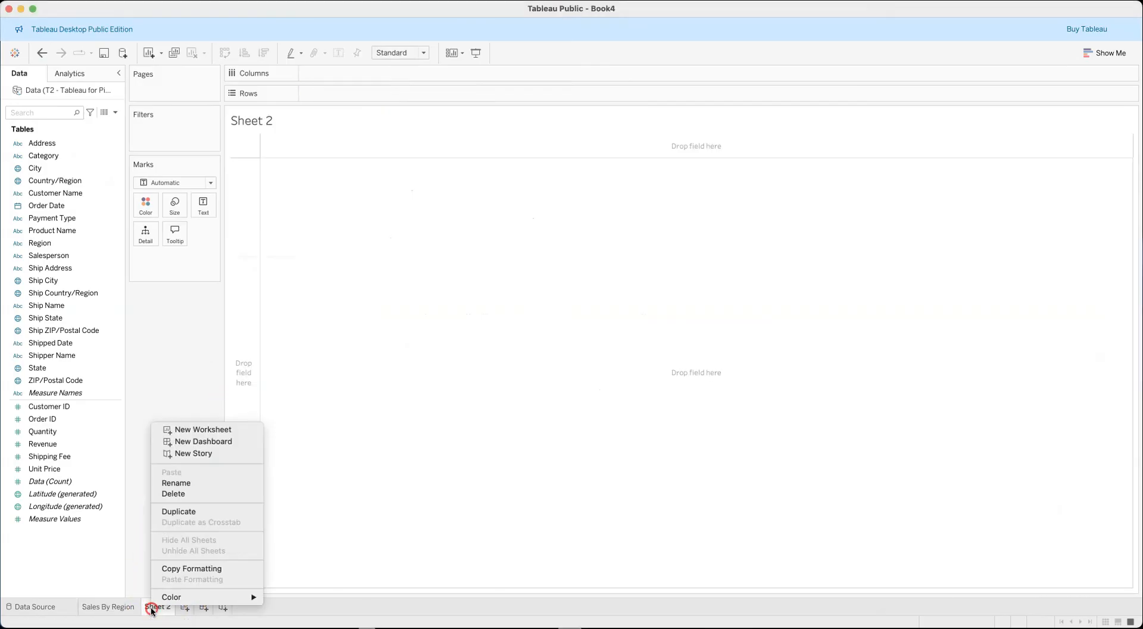
pyautogui.click(188, 485)
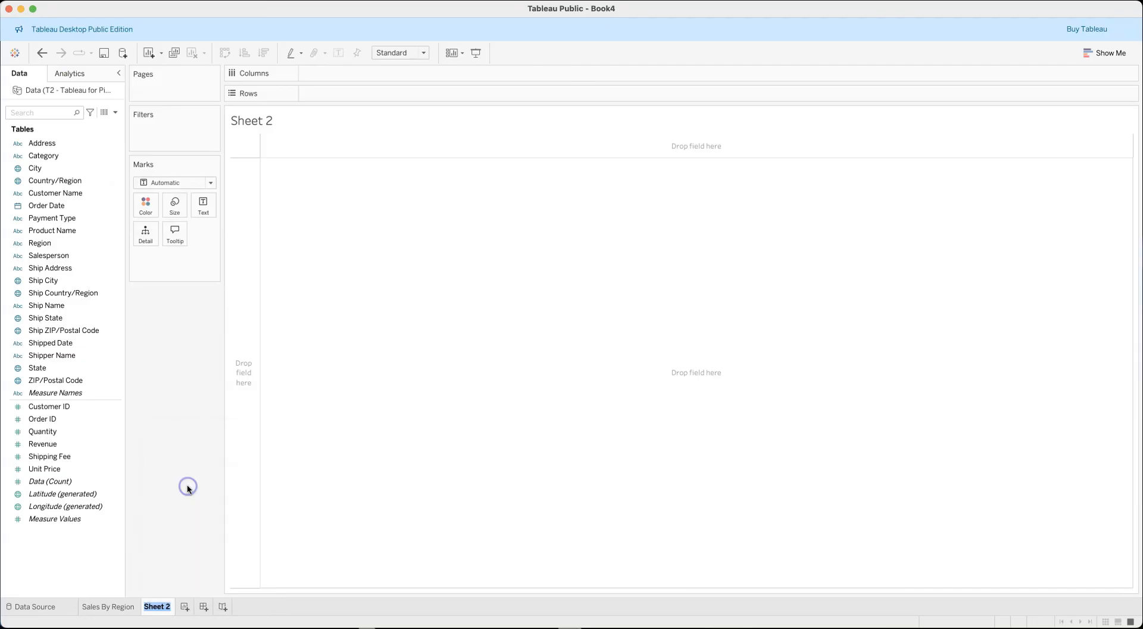
pyautogui.write('Sales by Salesperson')
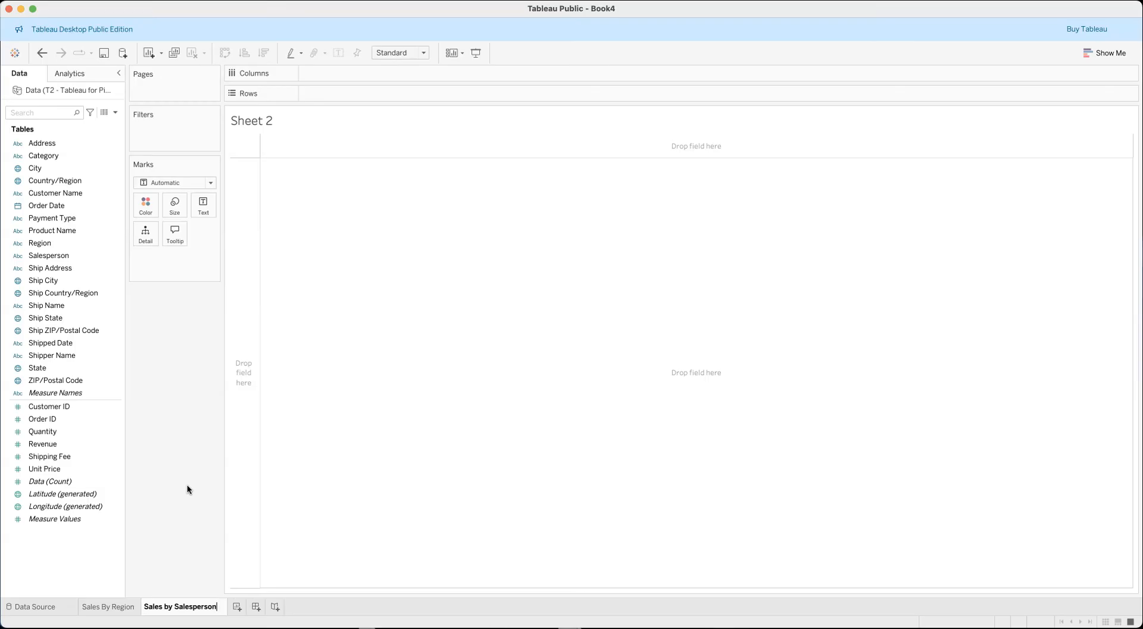
pyautogui.press('Return')
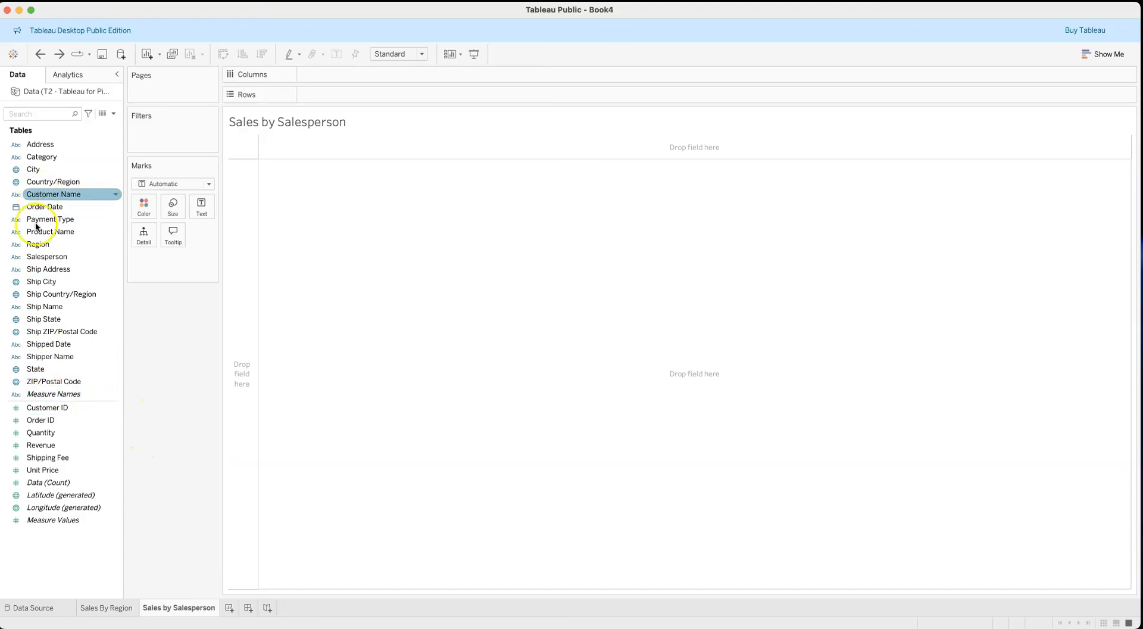
# - Build a horizontal bar chart with Salesperson as rows and summed Revenue as columns, sorted in descending order of revenue
pyautogui.moveTo(42, 261); pyautogui.dragTo(319, 95)
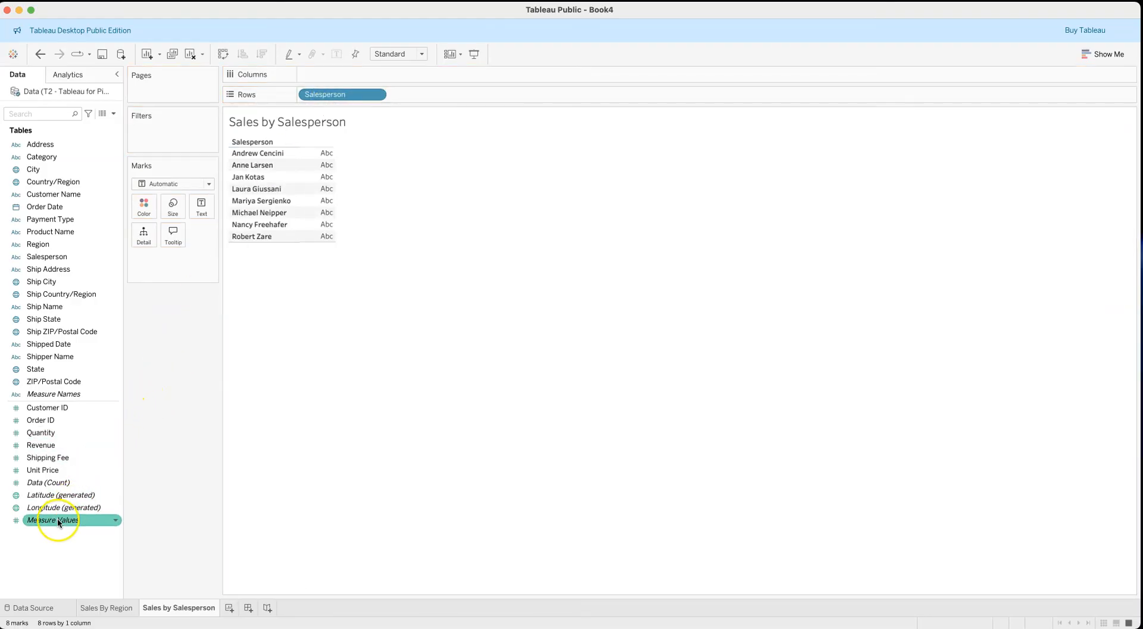
pyautogui.moveTo(41, 445); pyautogui.dragTo(321, 71)
pyautogui.click(97, 511)
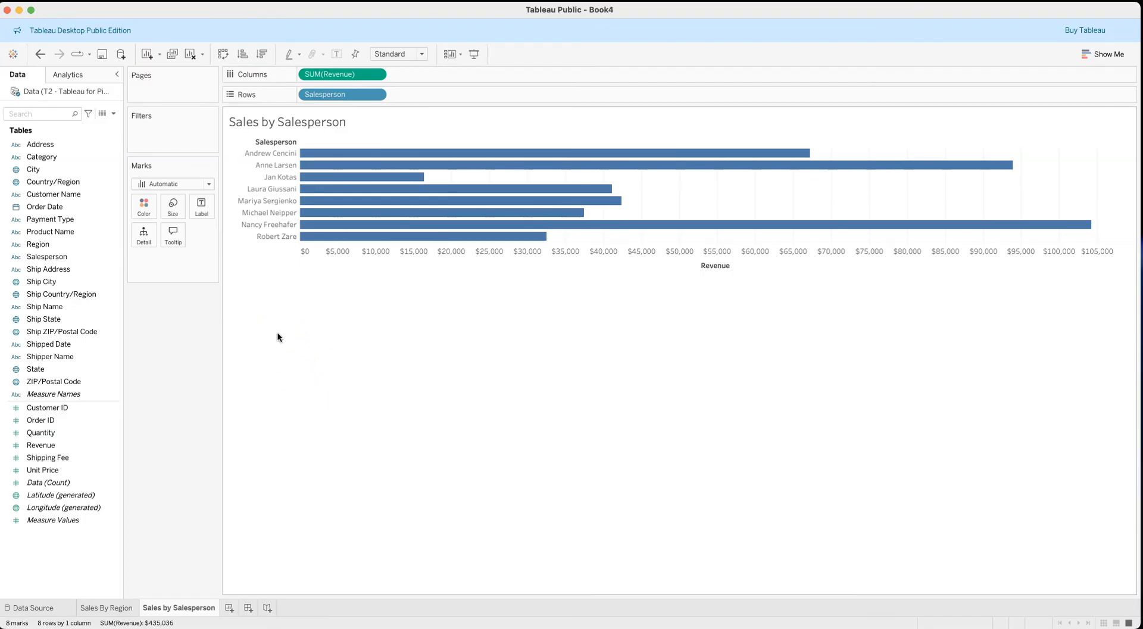
pyautogui.click(263, 56)
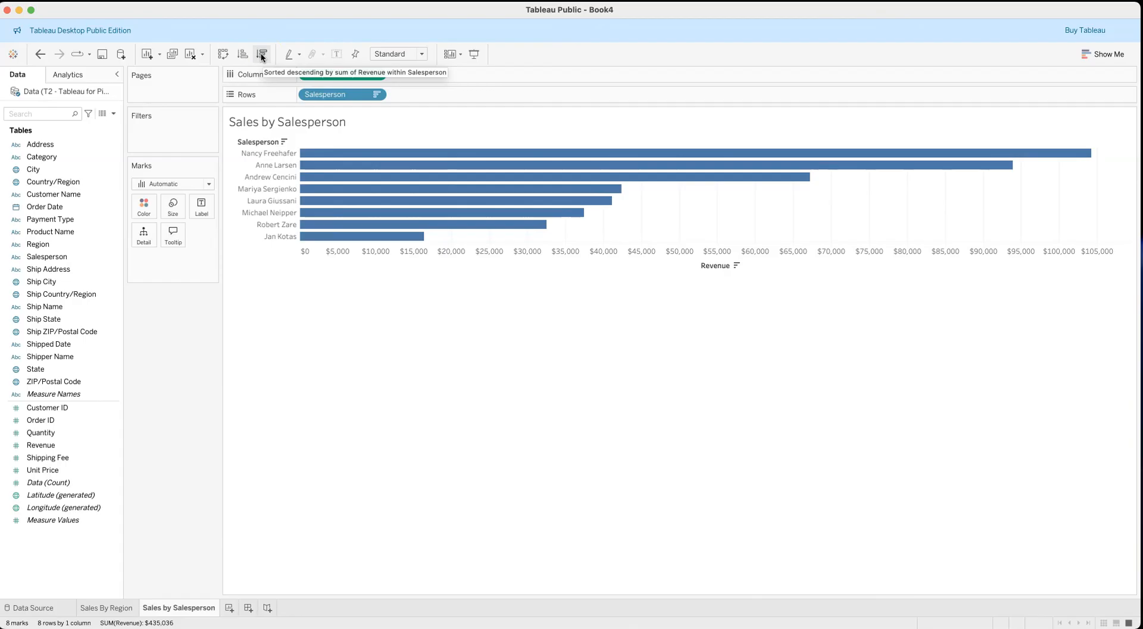
pyautogui.moveTo(375, 154)
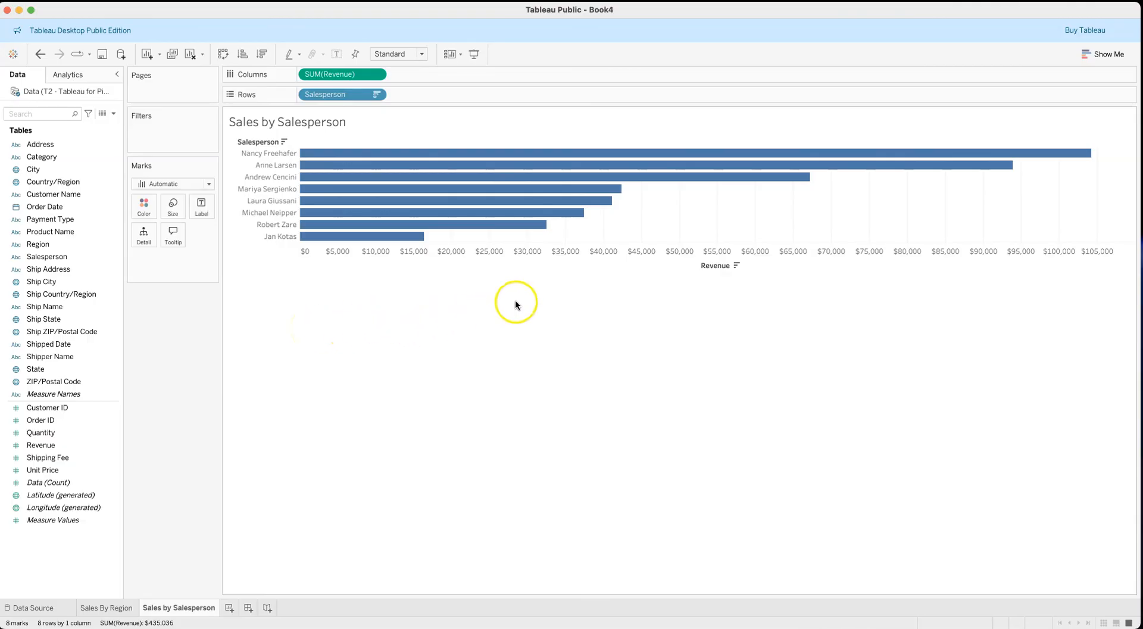
# - Show mark labels on the salesperson bars
pyautogui.click(202, 208)
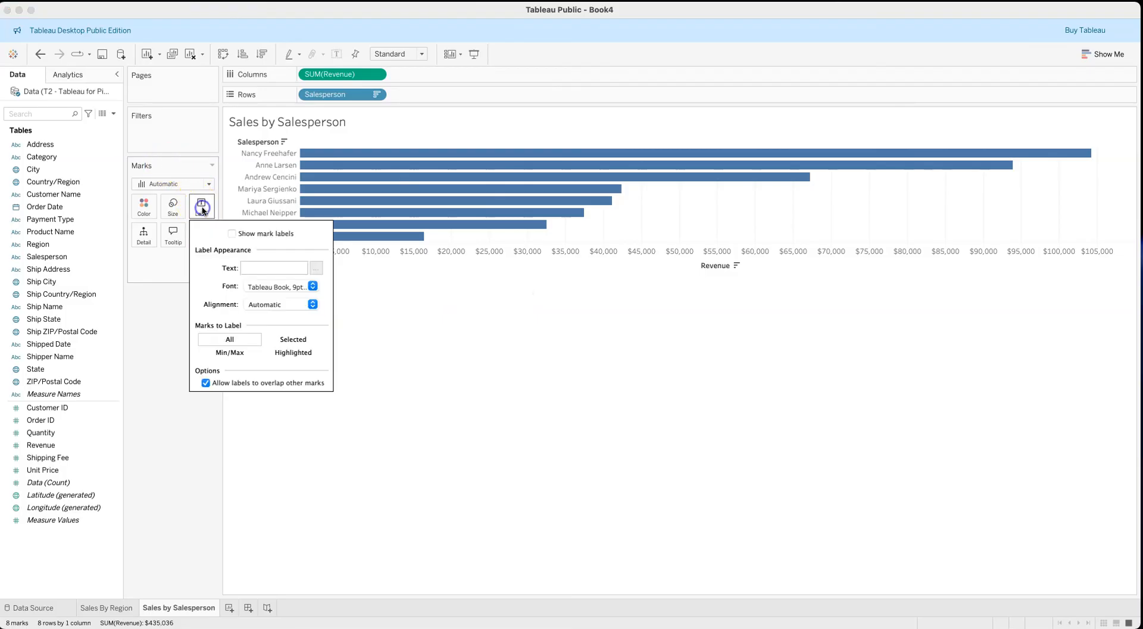
pyautogui.click(231, 234)
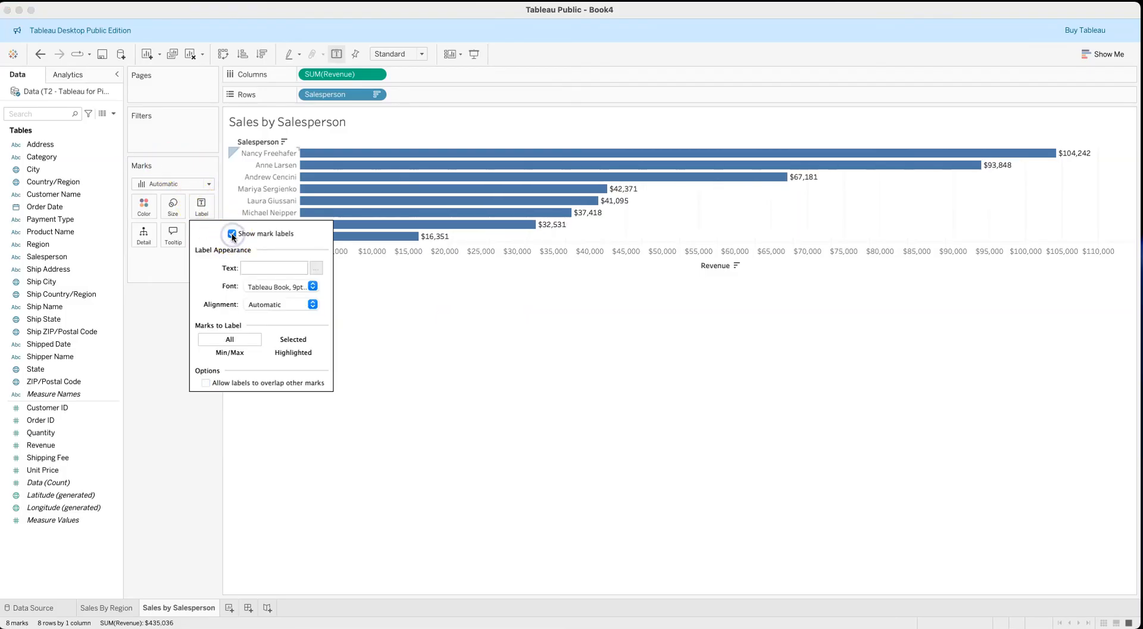
pyautogui.click(389, 323)
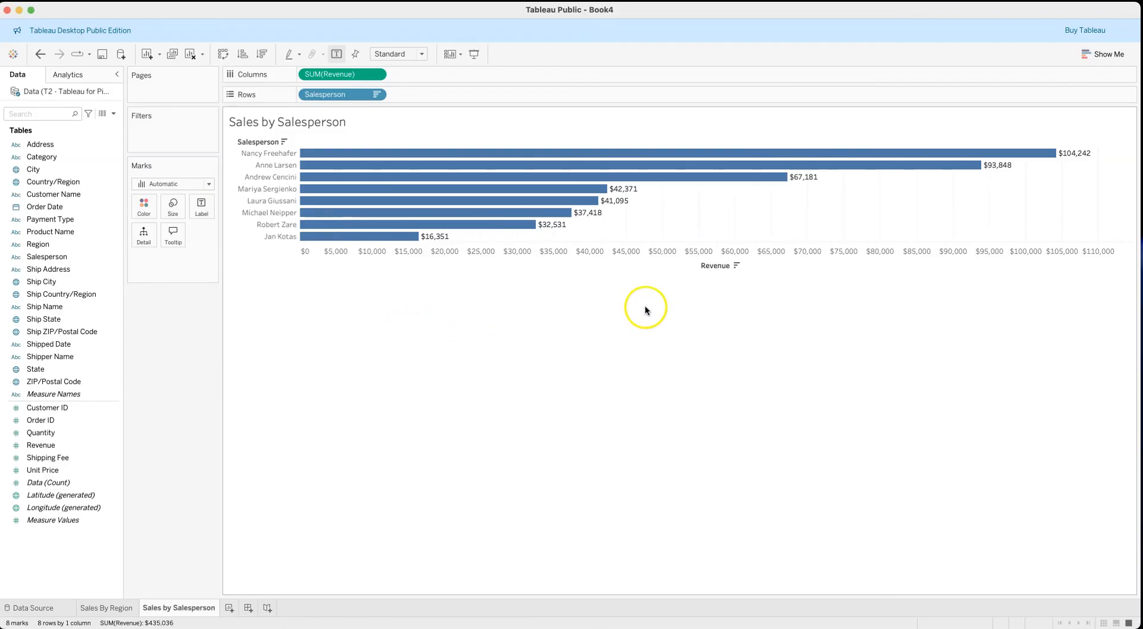
# - Hide the Revenue axis header and the Salesperson field label for rows
pyautogui.rightClick(709, 251)
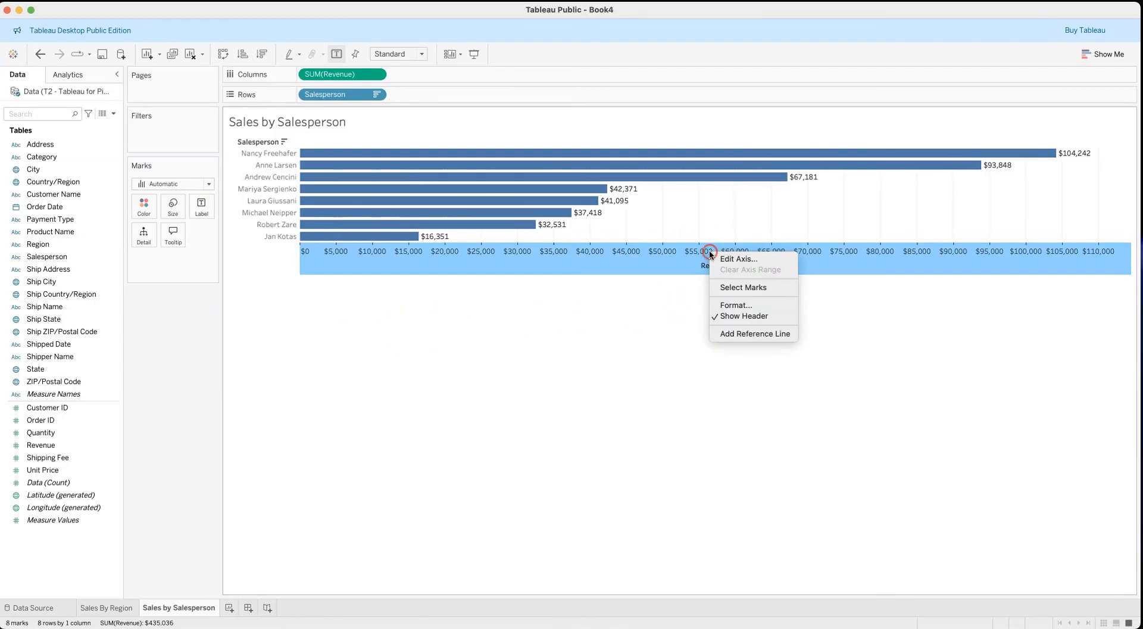
pyautogui.click(721, 320)
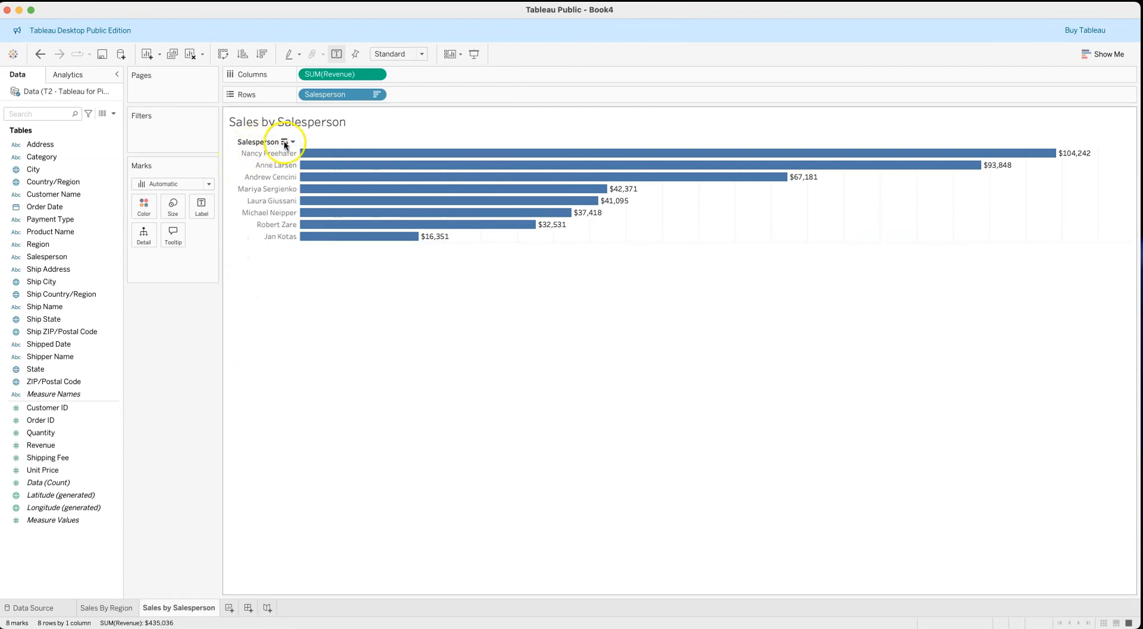
pyautogui.rightClick(259, 143)
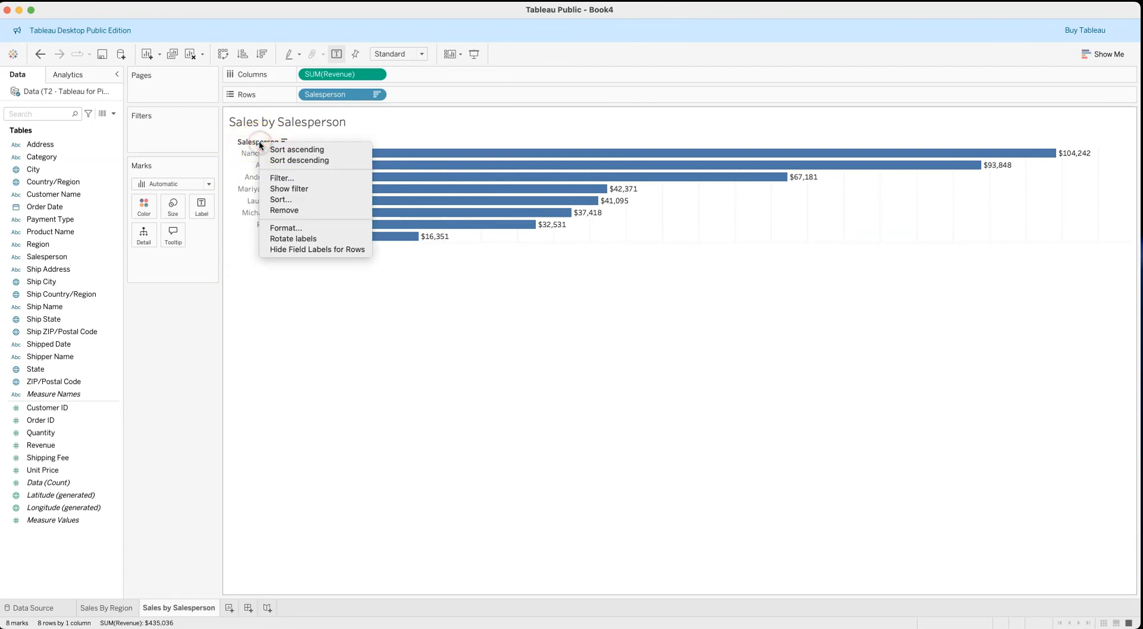
pyautogui.click(286, 251)
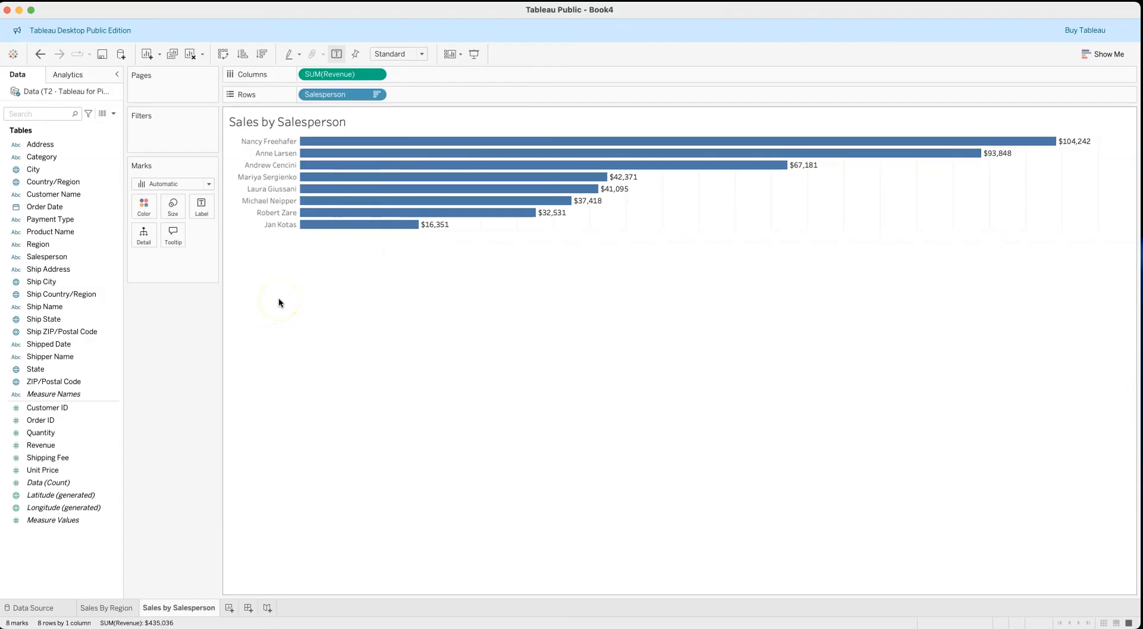
# - Format the Sales by Salesperson chart title in Tableau Medium, size 16, keeping the sheet name placeholder, and apply it
pyautogui.rightClick(287, 122)
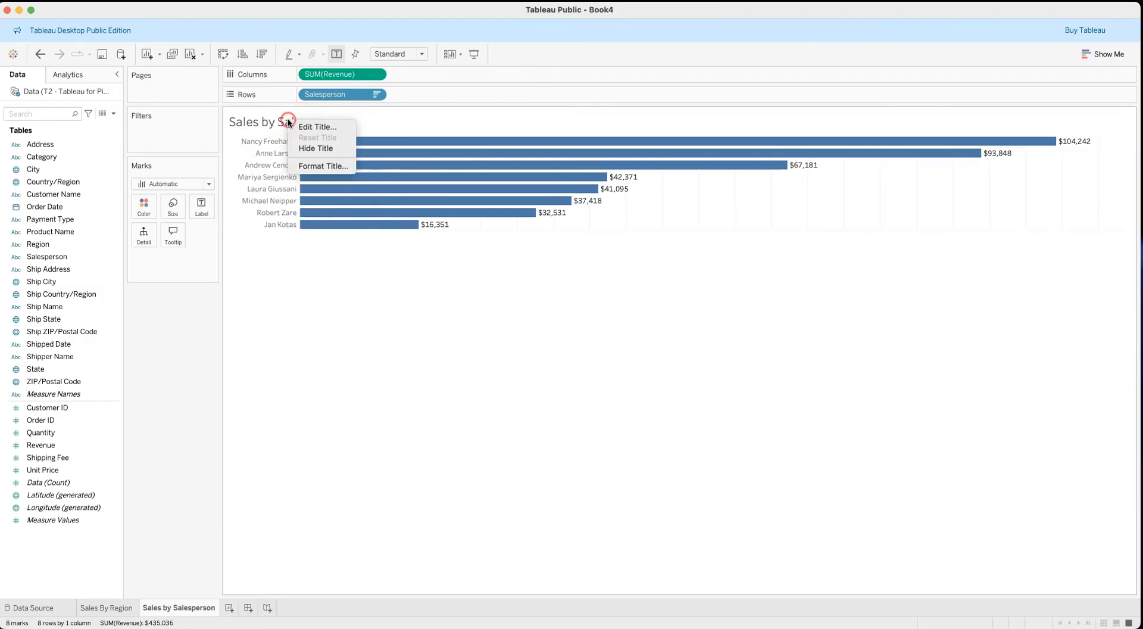
pyautogui.click(313, 128)
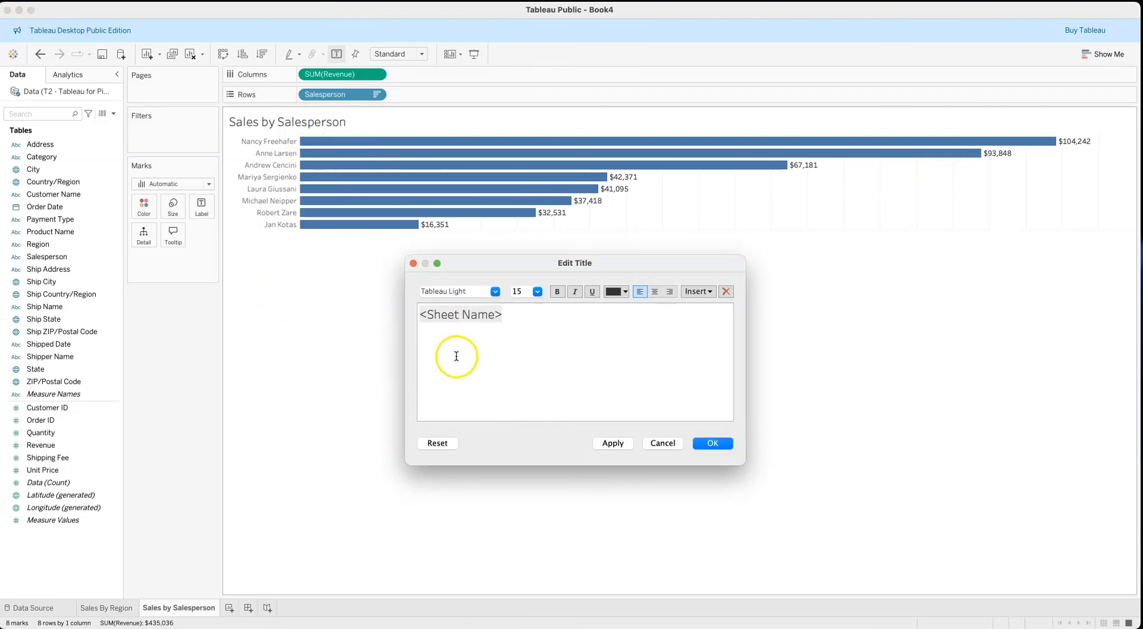
pyautogui.click(501, 315)
pyautogui.moveTo(502, 315); pyautogui.dragTo(422, 313)
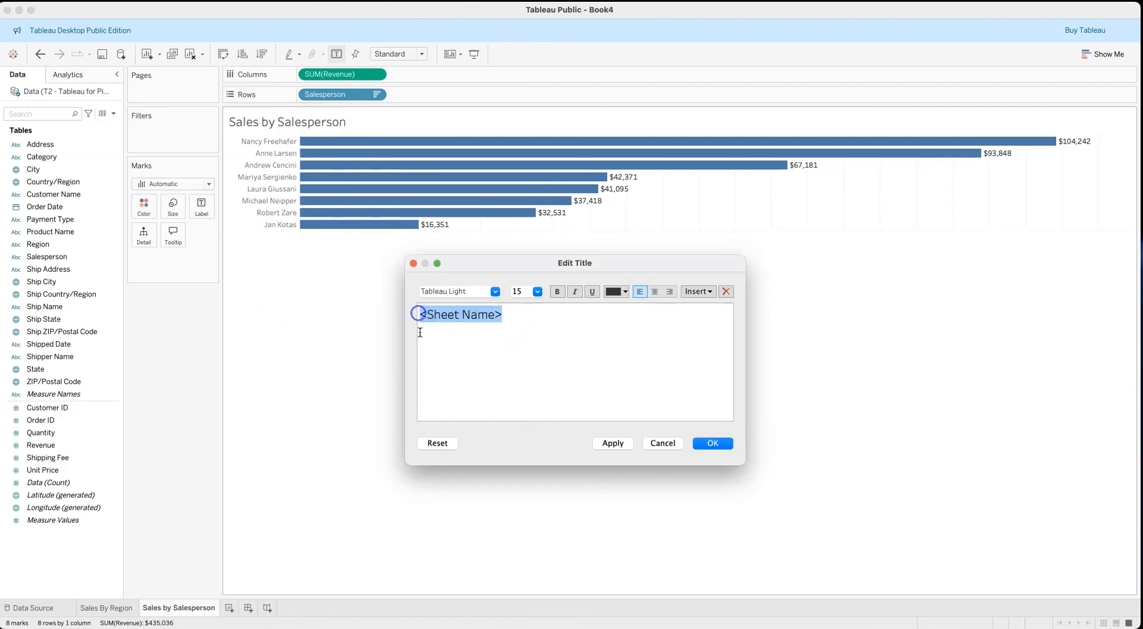
pyautogui.click(496, 292)
pyautogui.click(469, 345)
pyautogui.click(538, 291)
pyautogui.click(516, 376)
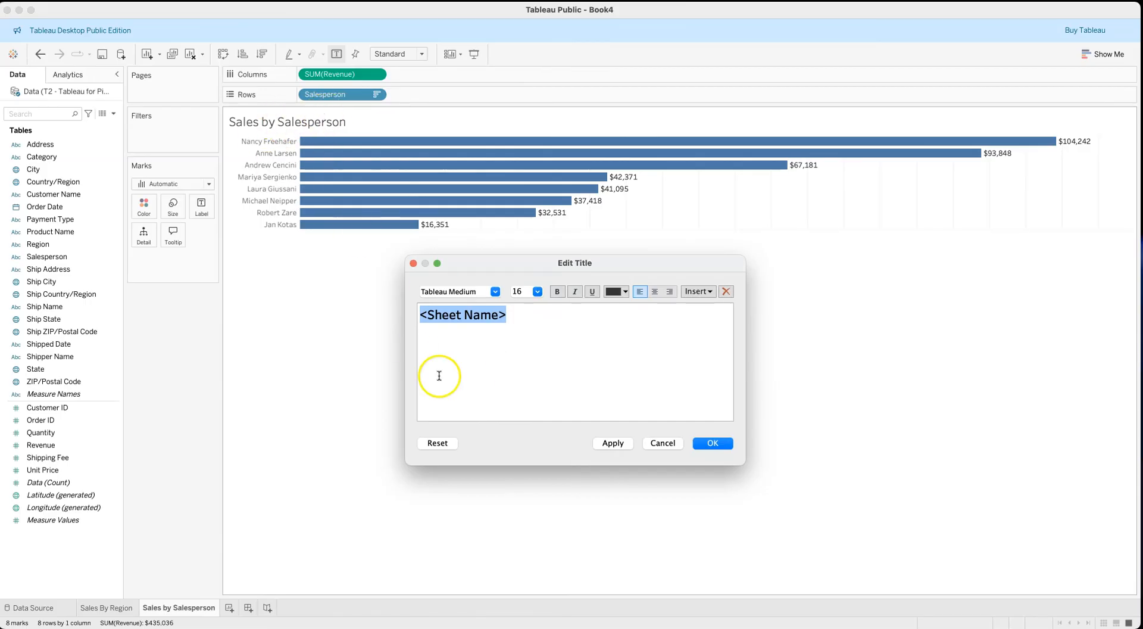
pyautogui.click(613, 443)
pyautogui.click(714, 442)
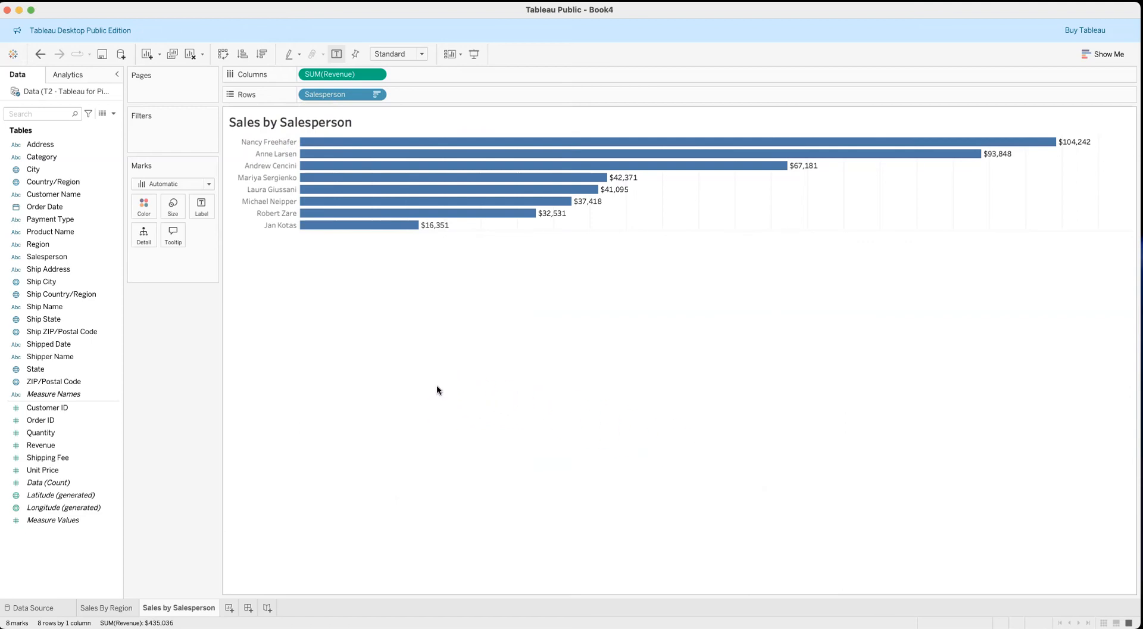
# - Center the Sales by Salesperson chart title and apply the change to the worksheet
pyautogui.click(376, 122)
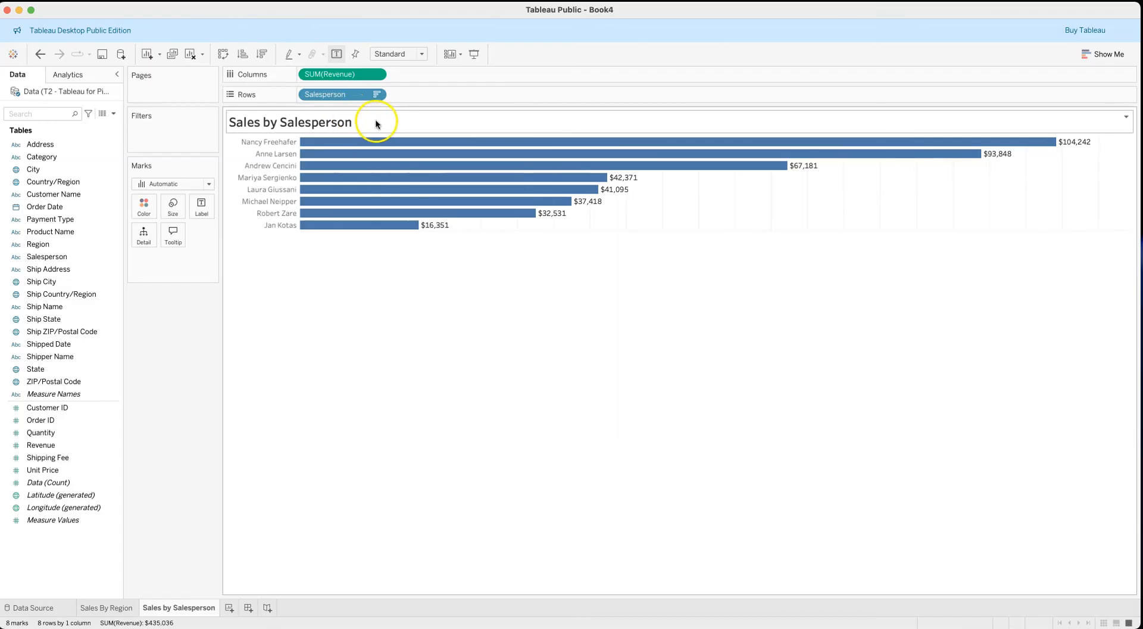
pyautogui.rightClick(375, 122)
pyautogui.click(388, 126)
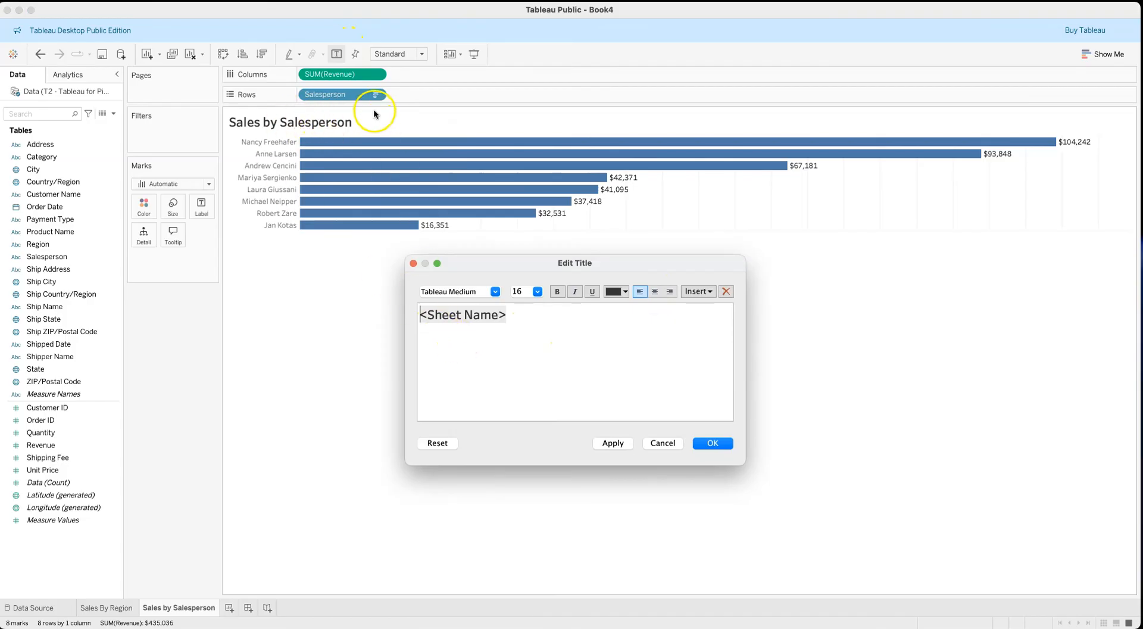
pyautogui.click(655, 292)
pyautogui.click(613, 443)
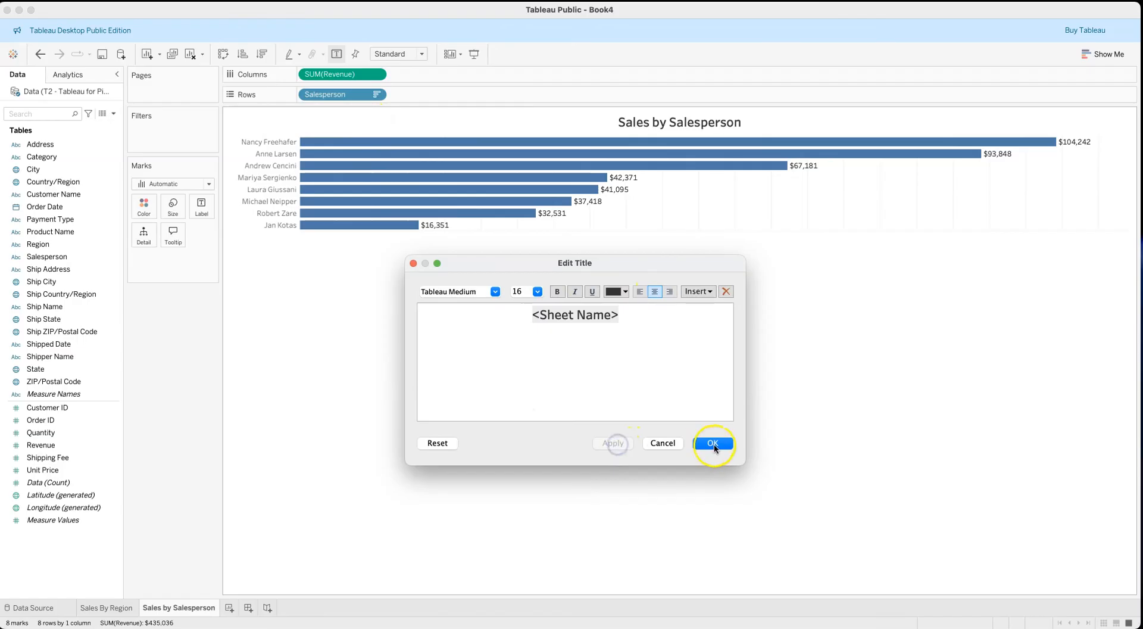
pyautogui.click(713, 443)
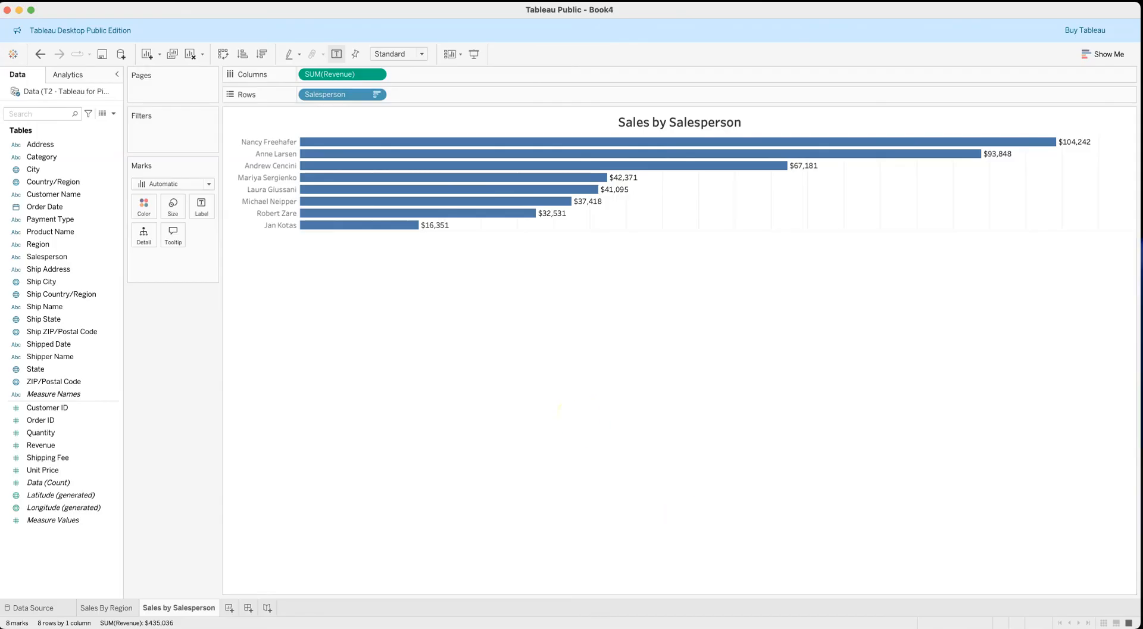
# - Check the Sales by Salesperson chart in the Excel dashboard, and recolor the salesperson bars in Tableau Public green to match
pyautogui.click(954, 625)
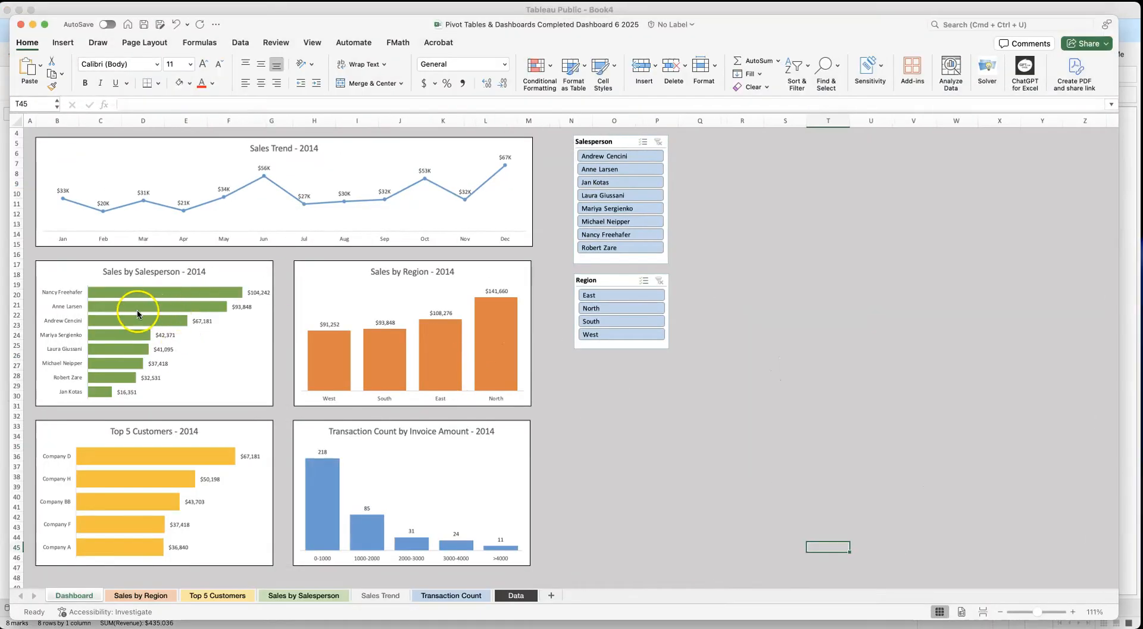
pyautogui.moveTo(132, 336)
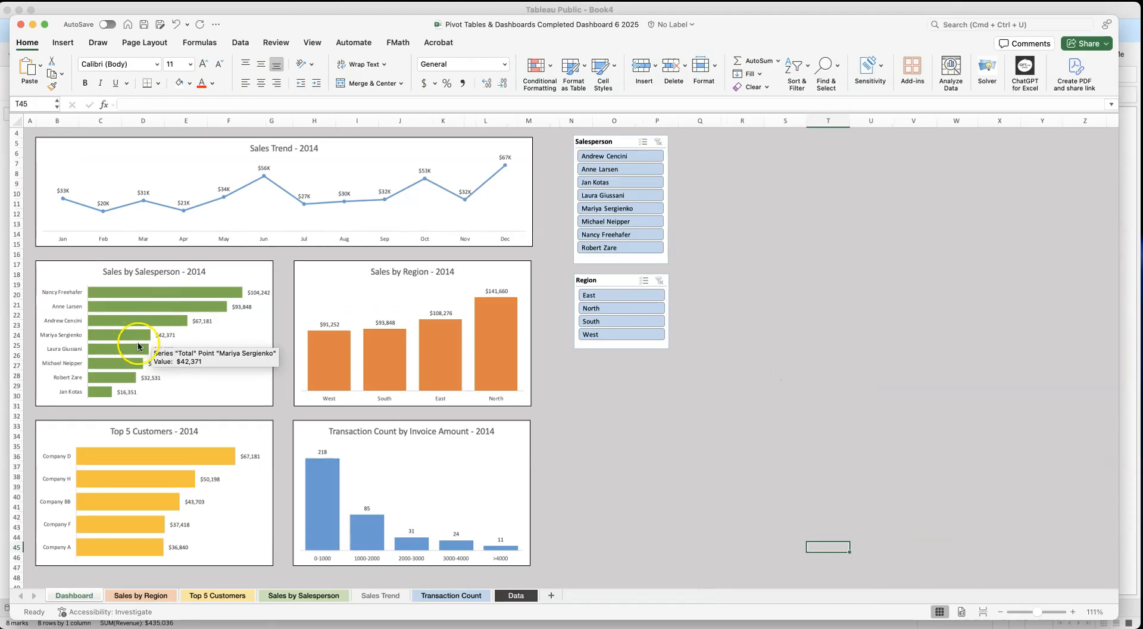
pyautogui.click(32, 26)
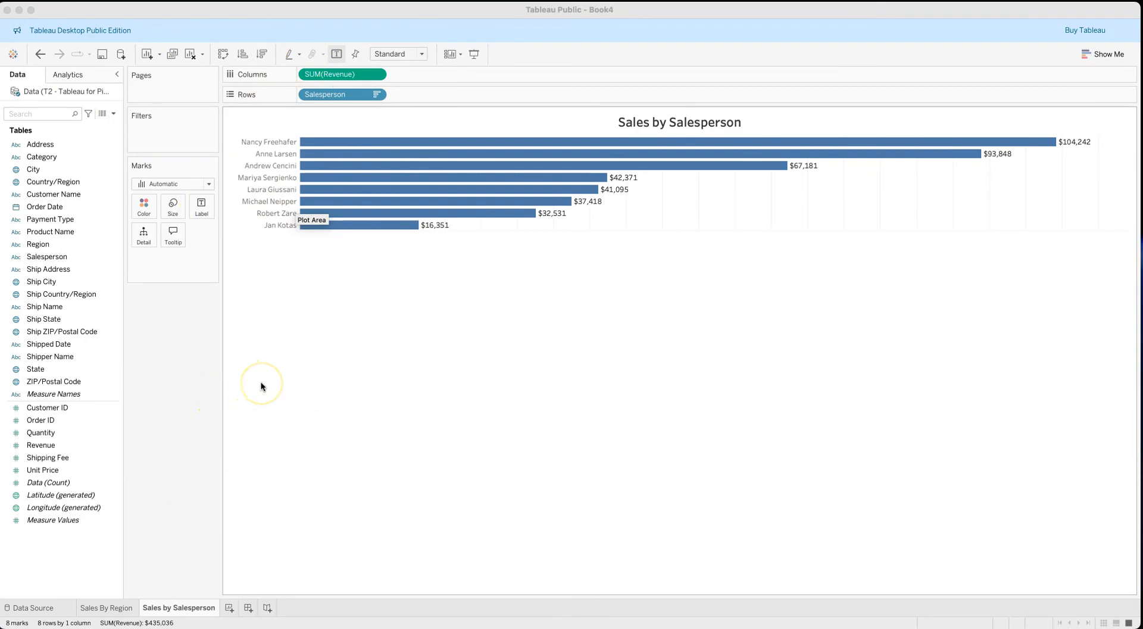
pyautogui.click(291, 318)
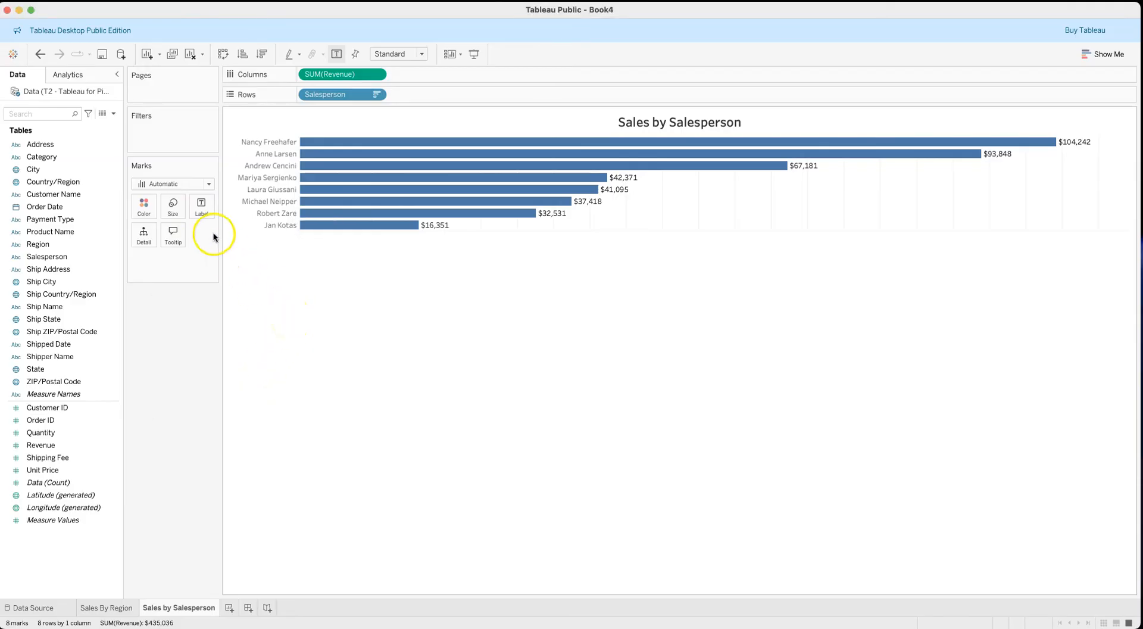
pyautogui.click(144, 204)
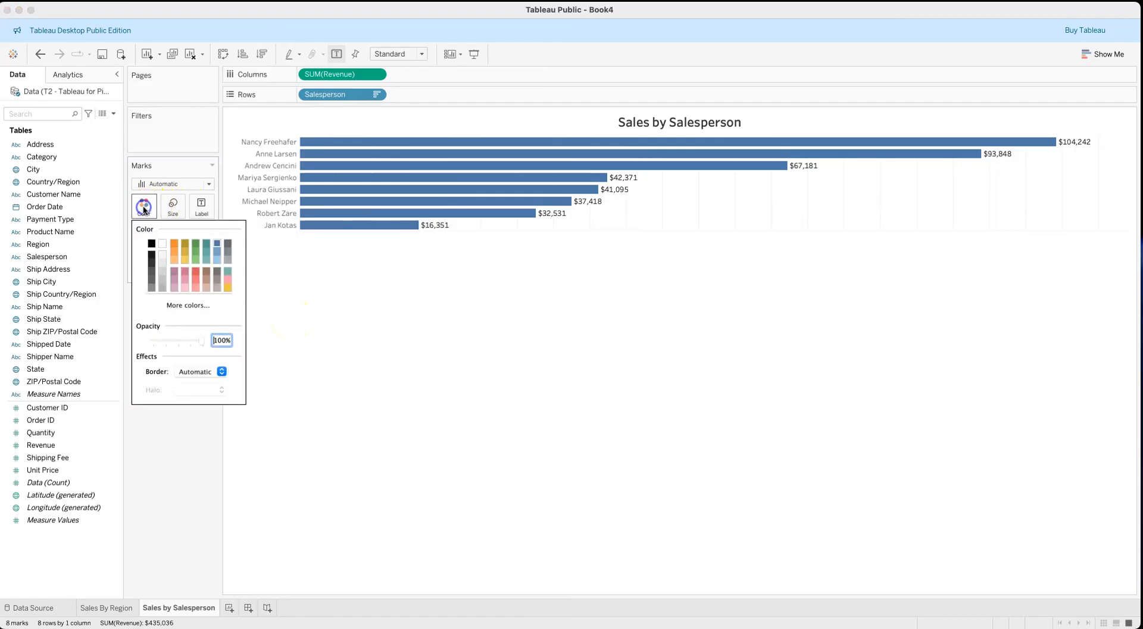
pyautogui.click(196, 250)
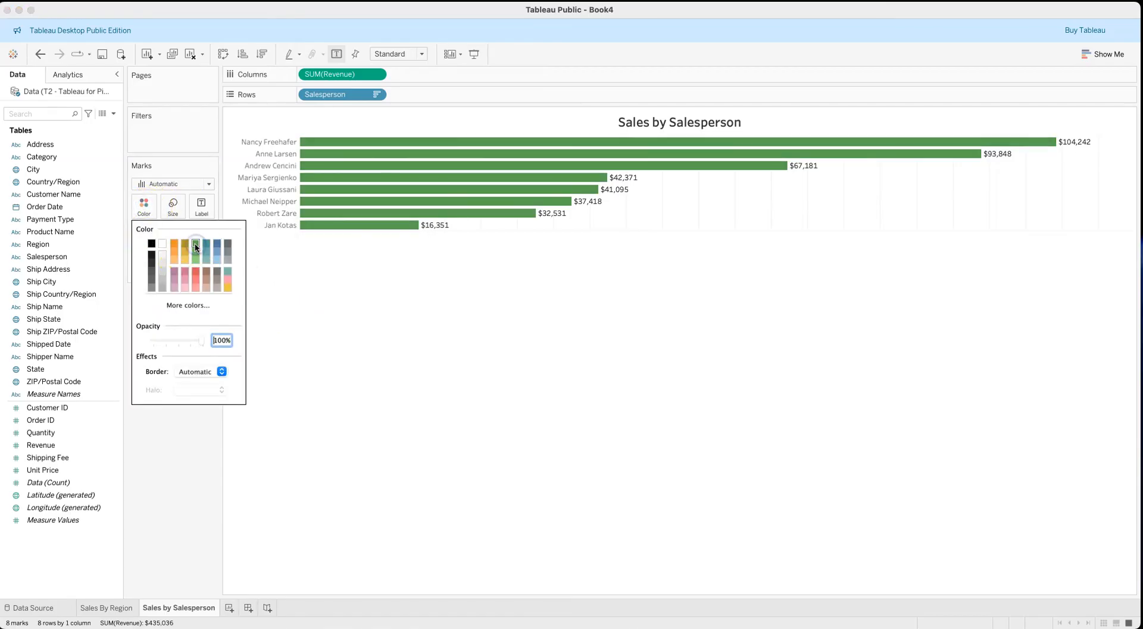
pyautogui.click(334, 312)
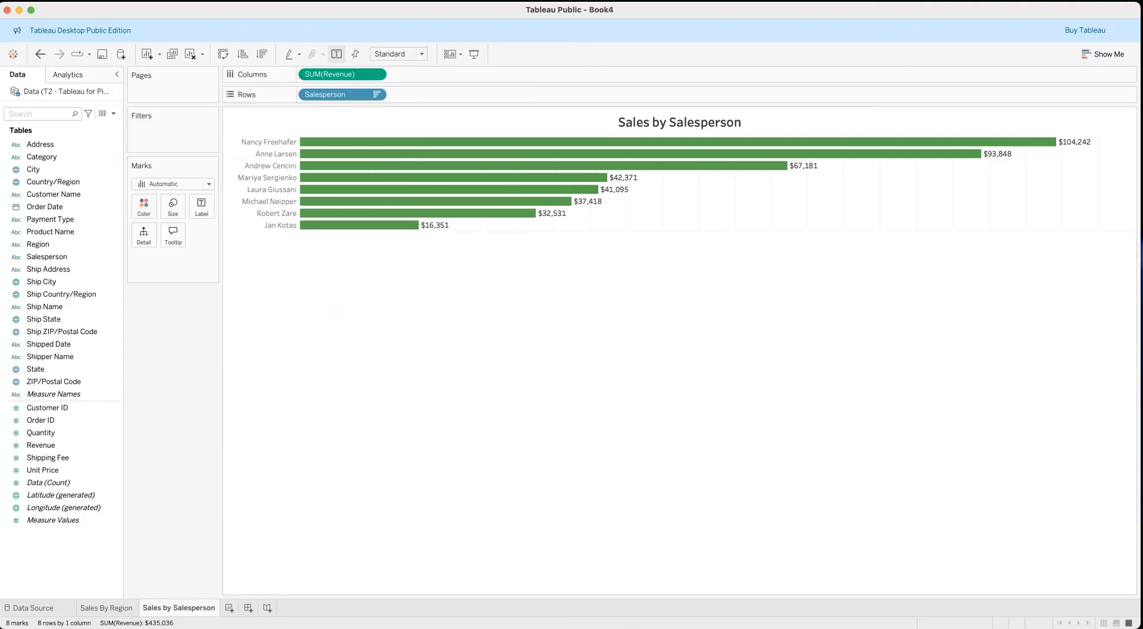
# - Check the Top 5 Customers chart in the Excel dashboard, and add a worksheet named Top 5 Customers in Tableau Public
pyautogui.click(987, 626)
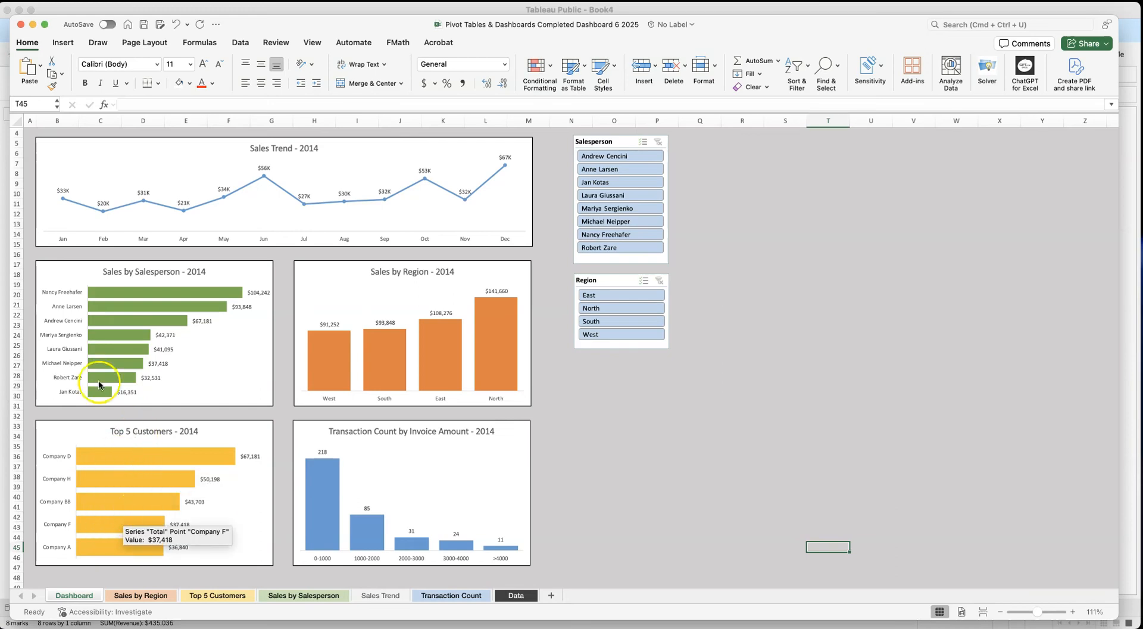
pyautogui.click(32, 25)
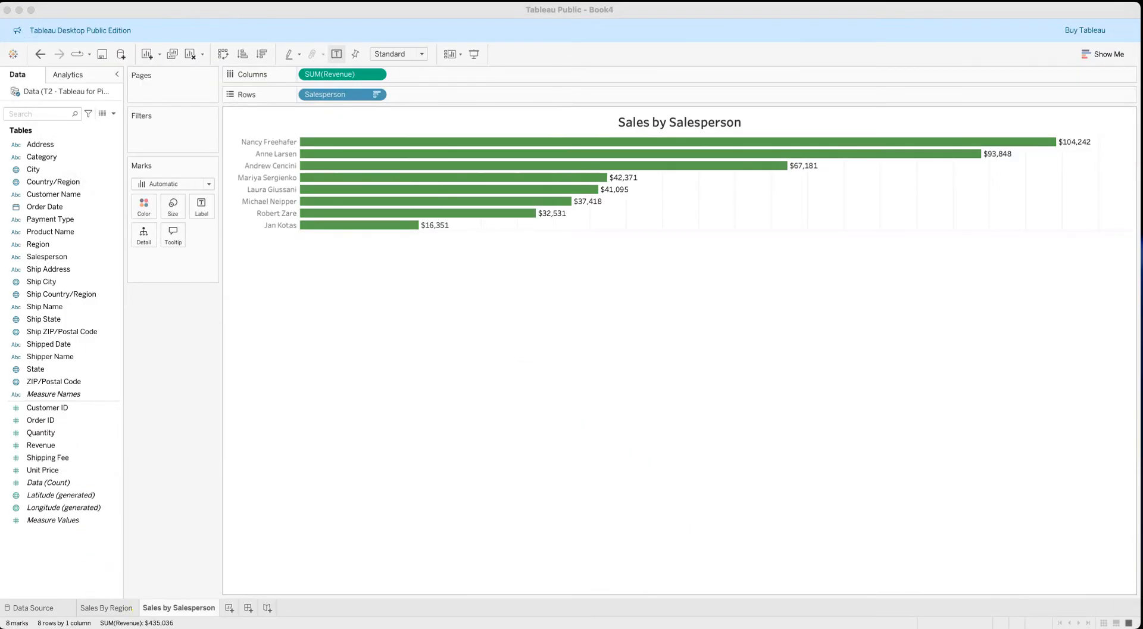
pyautogui.click(230, 609)
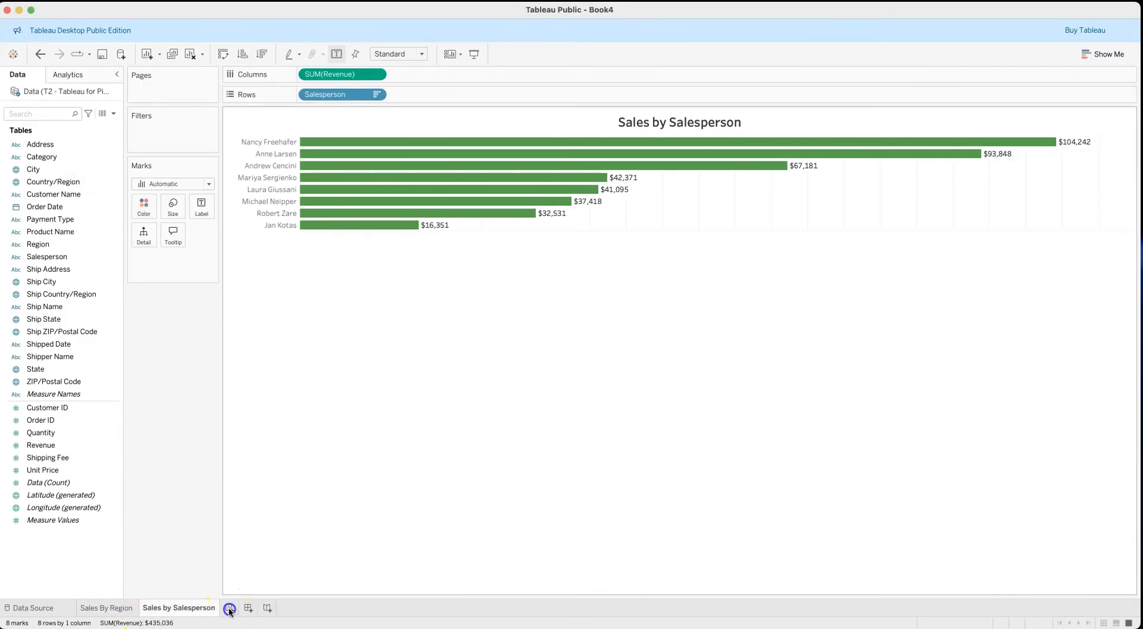
pyautogui.click(230, 608)
pyautogui.rightClick(231, 607)
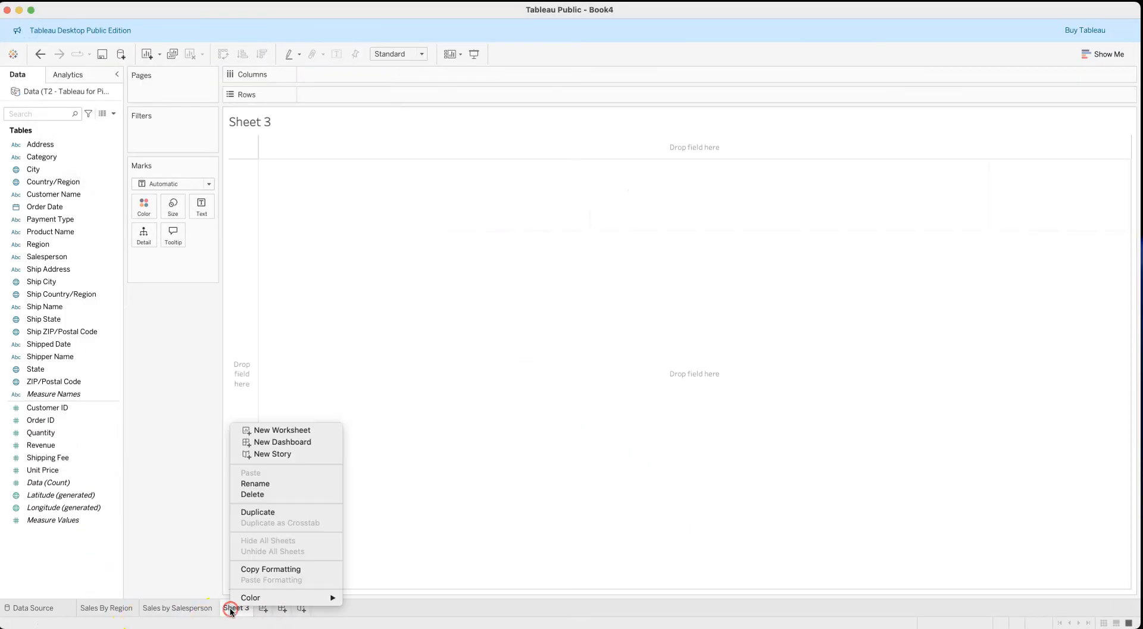
pyautogui.click(263, 484)
pyautogui.write('Top 5')
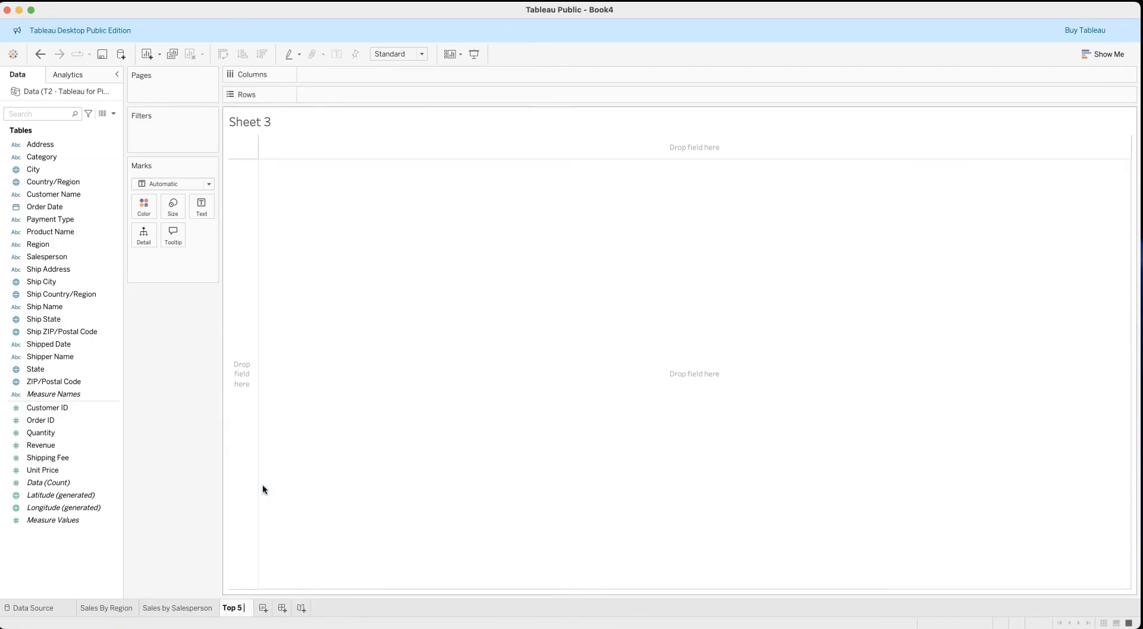
pyautogui.write(' Customers')
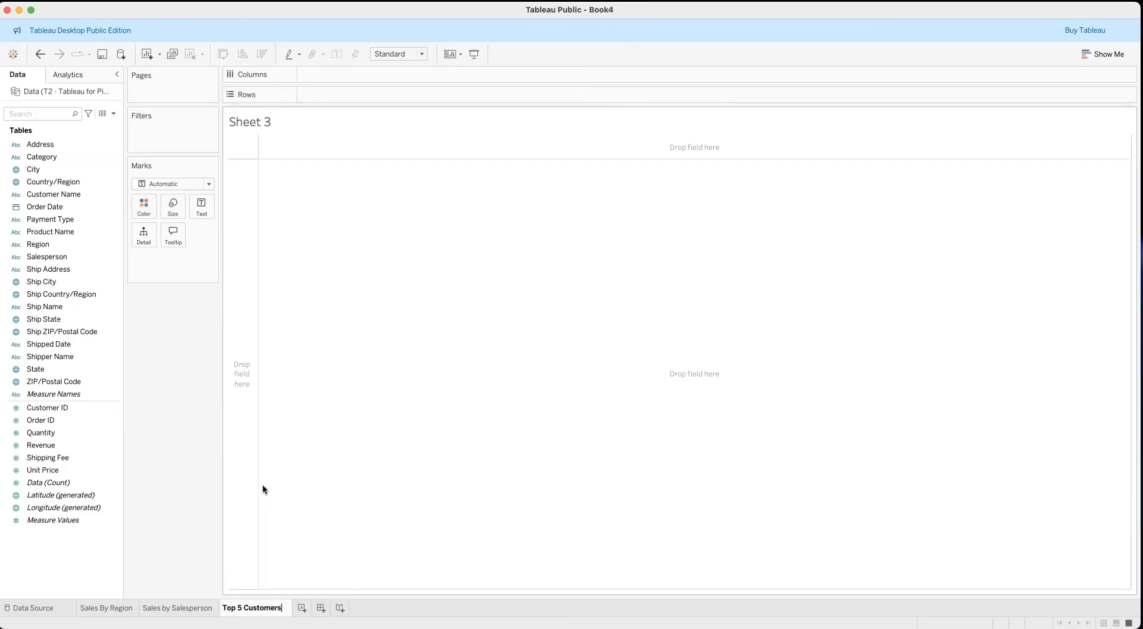
pyautogui.press('Return')
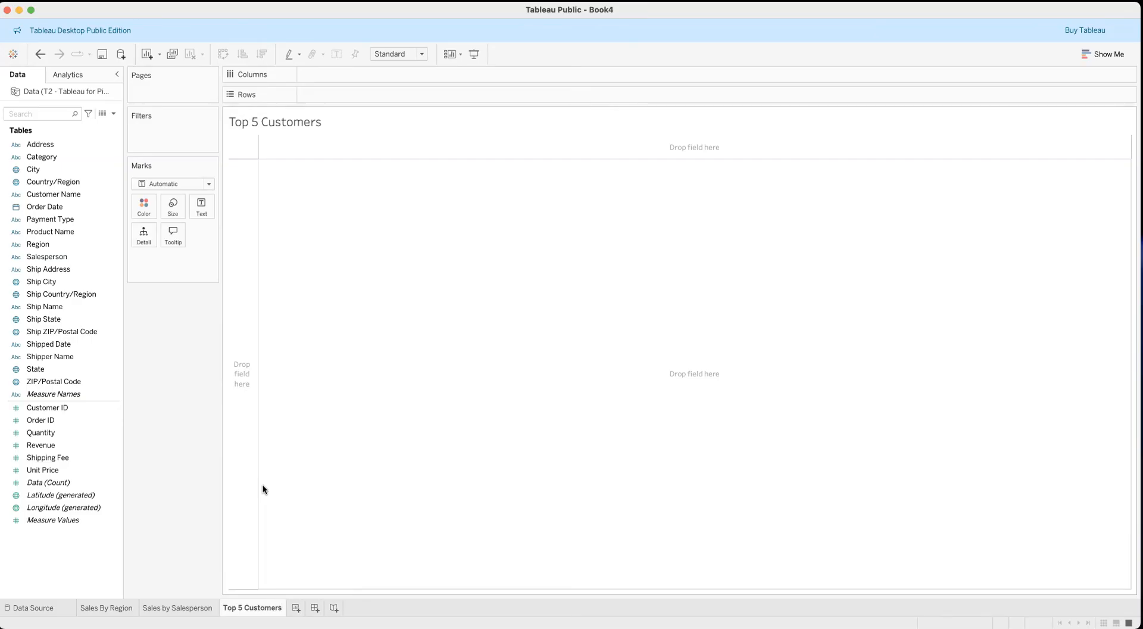
pyautogui.click(173, 543)
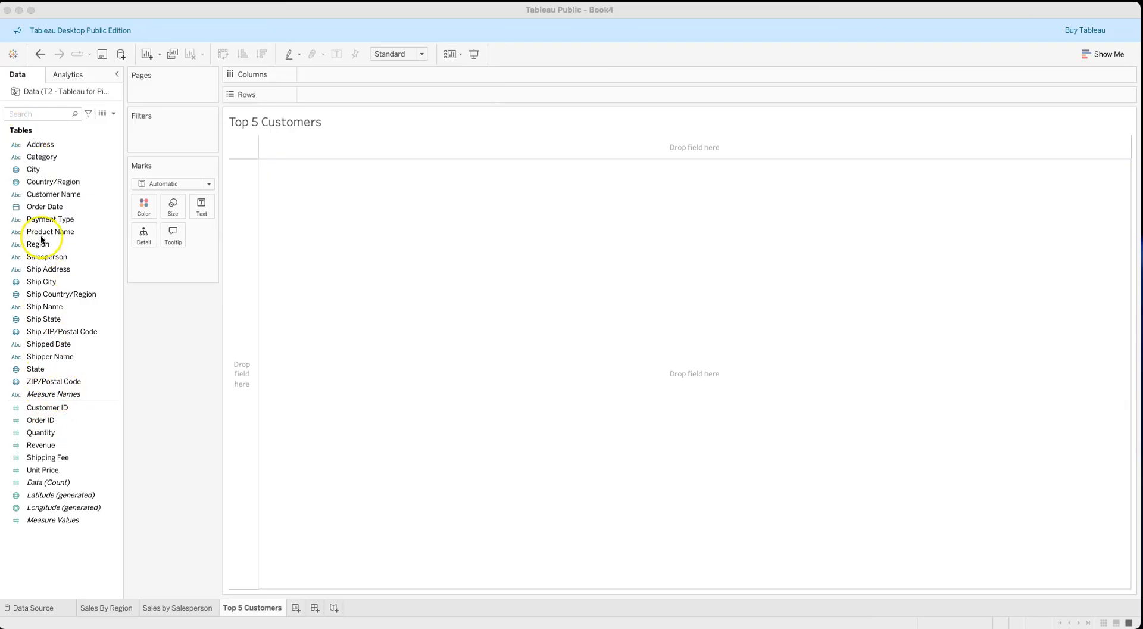
# - Build a bar chart with Customer Name on rows and Revenue on columns, sorted by revenue in descending order
pyautogui.click(47, 194)
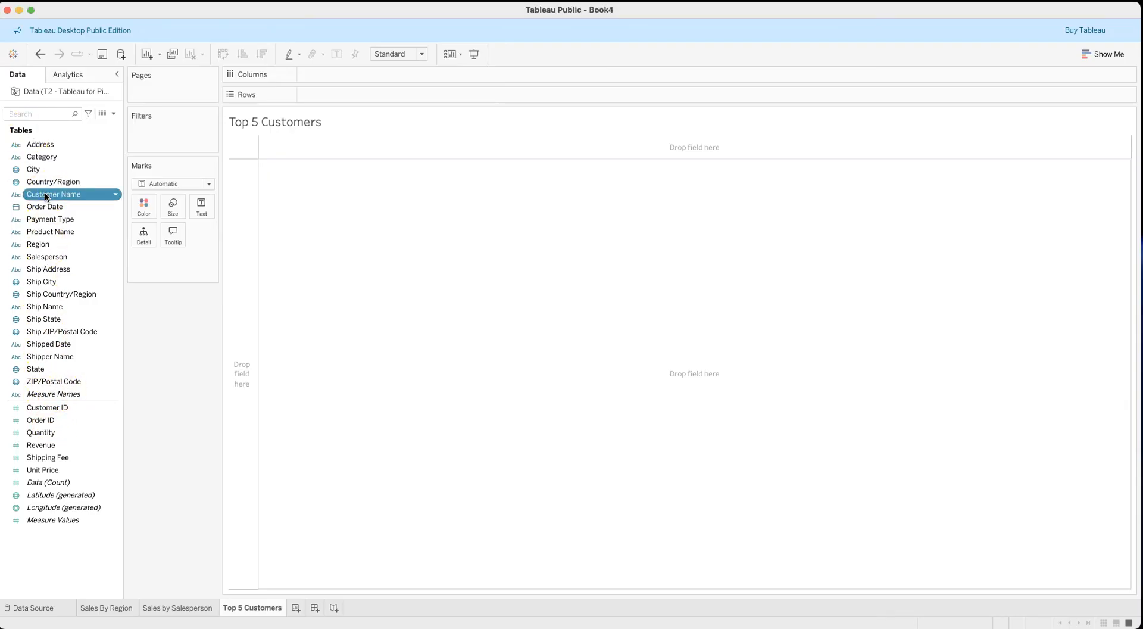
pyautogui.moveTo(46, 196); pyautogui.dragTo(325, 94)
pyautogui.click(45, 447)
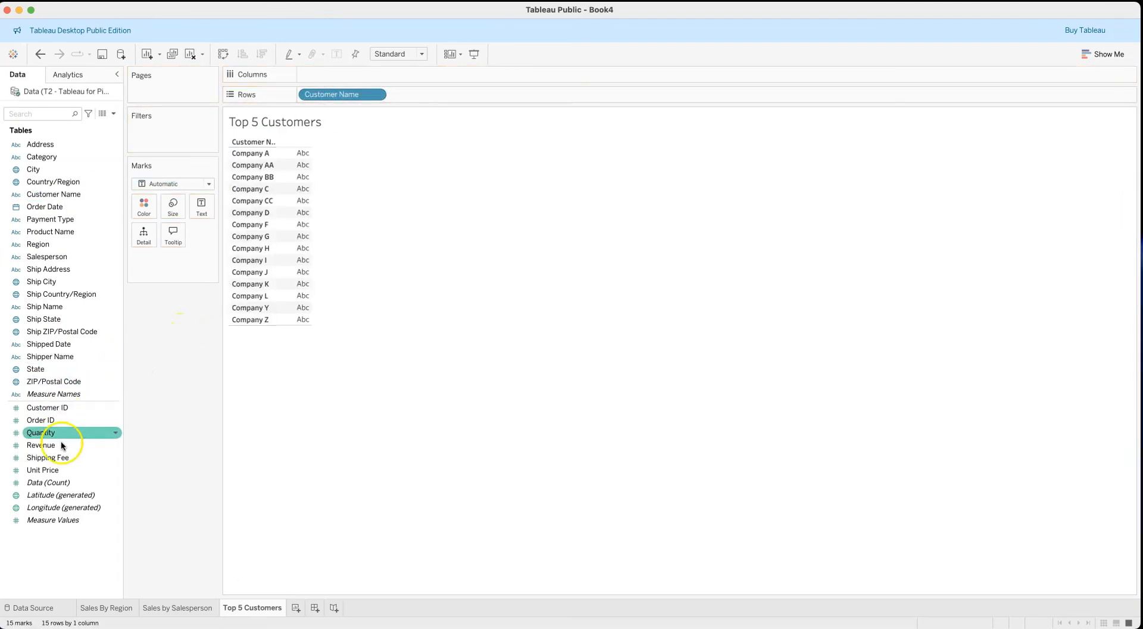
pyautogui.moveTo(45, 444); pyautogui.dragTo(332, 71)
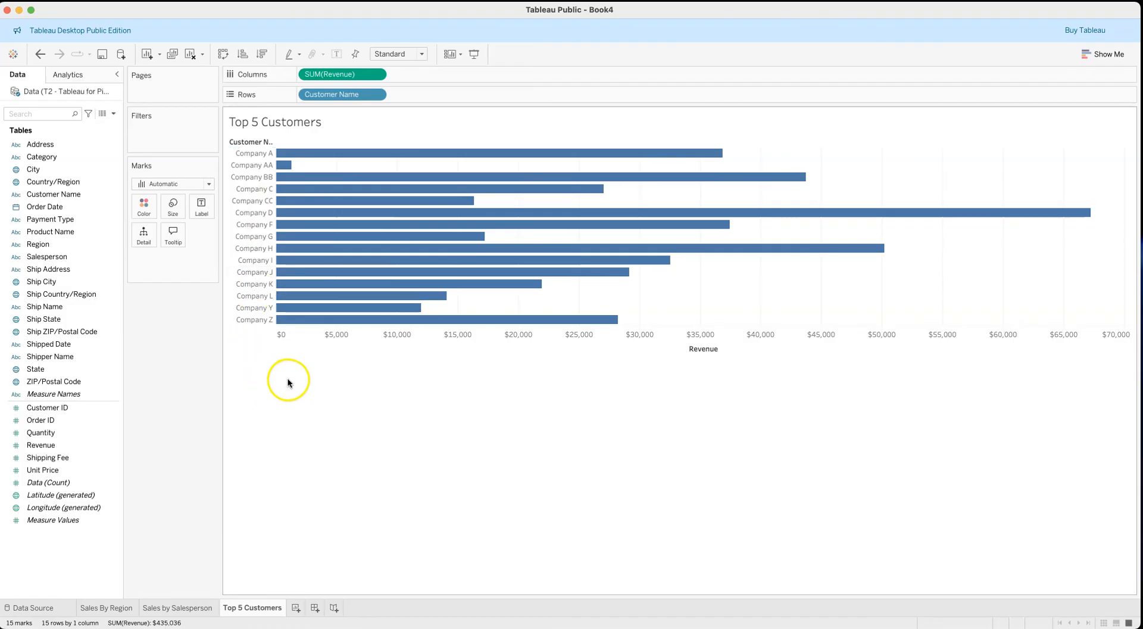
pyautogui.click(261, 54)
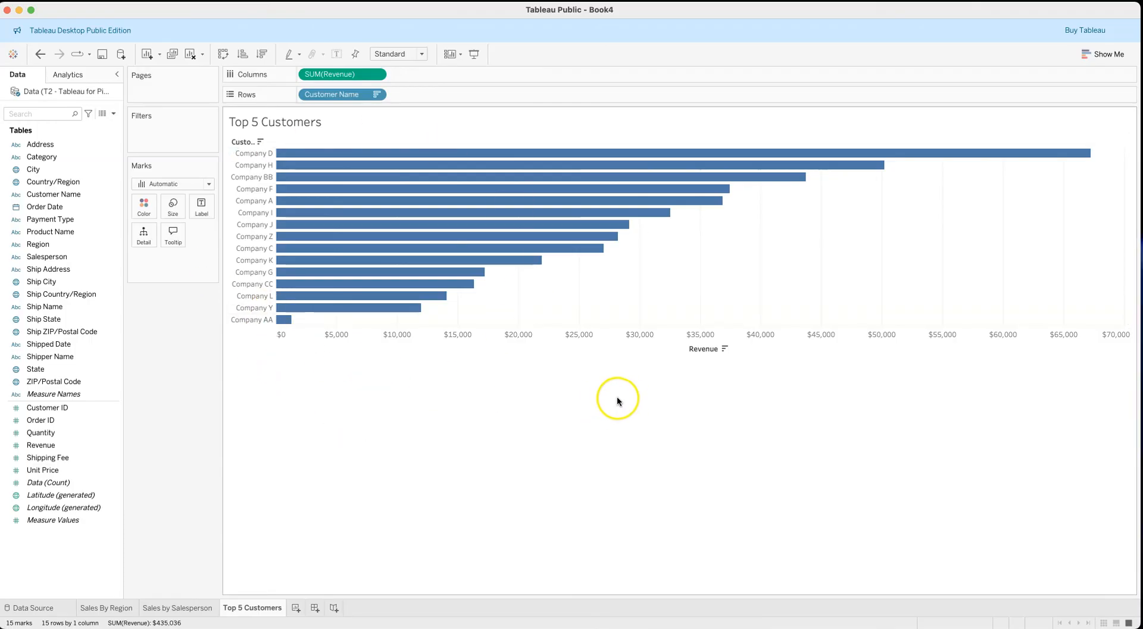
# - Hide the Revenue axis header and the Customer Name field label for rows
pyautogui.rightClick(645, 336)
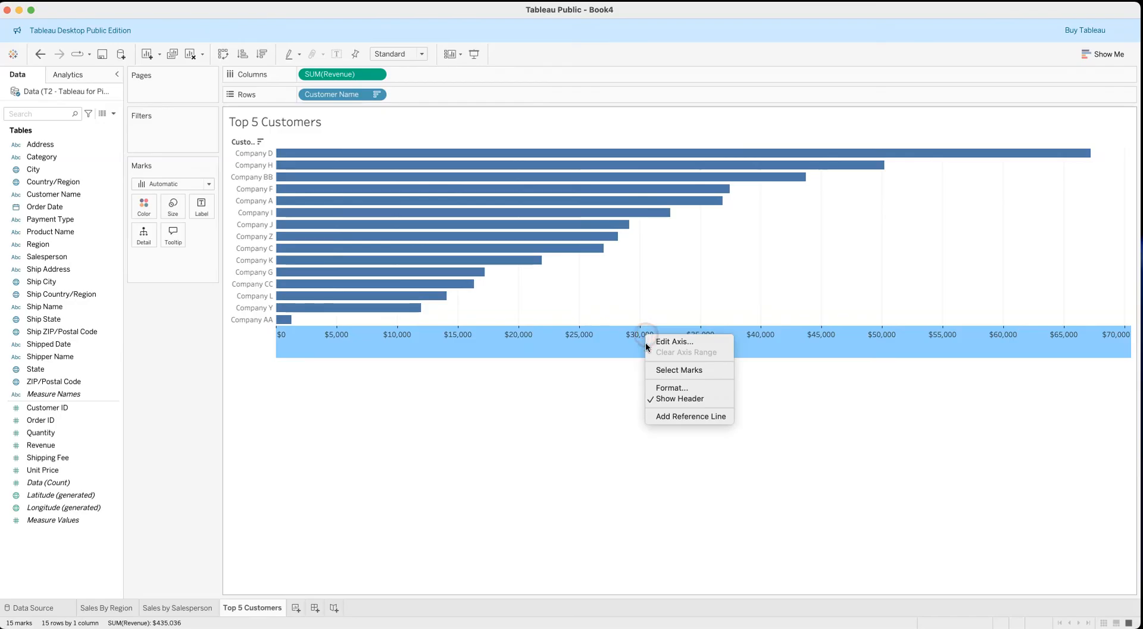
pyautogui.click(660, 398)
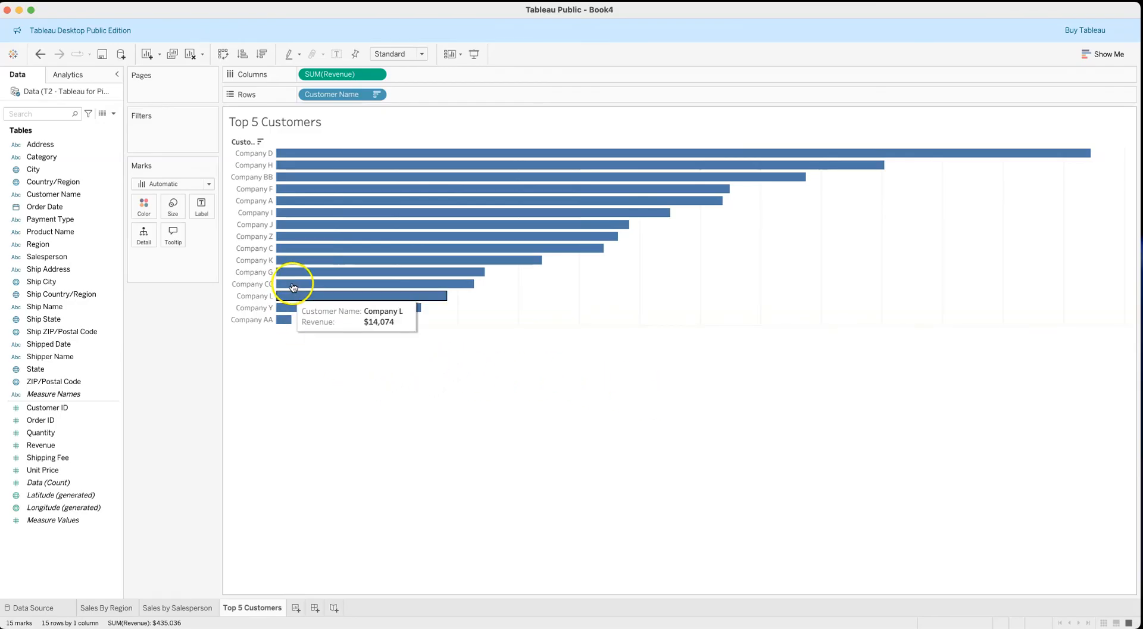
pyautogui.rightClick(252, 142)
pyautogui.click(284, 249)
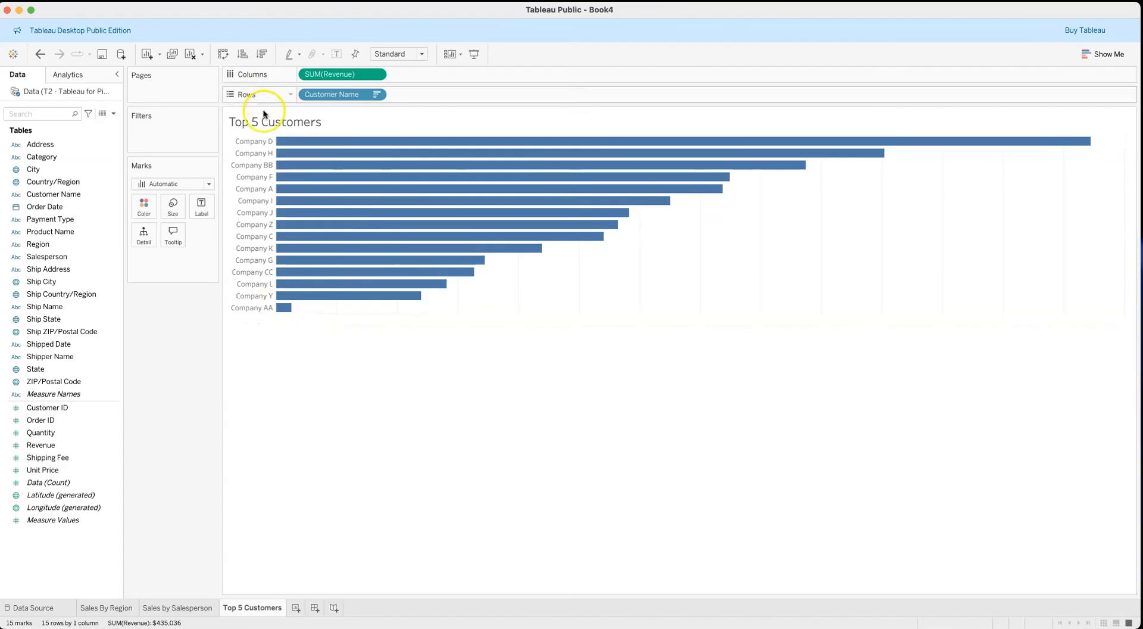
# - Format the Top 5 Customers chart title in Tableau Medium, size 16, centered, keeping the sheet name placeholder
pyautogui.rightClick(277, 125)
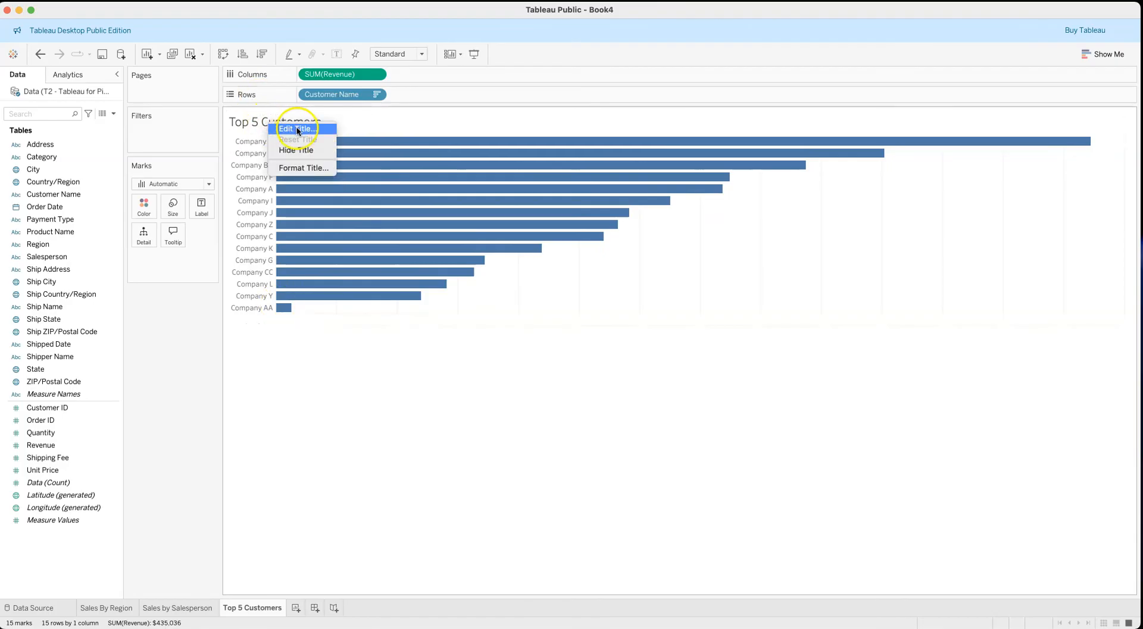
pyautogui.click(295, 128)
pyautogui.moveTo(524, 318); pyautogui.dragTo(439, 311)
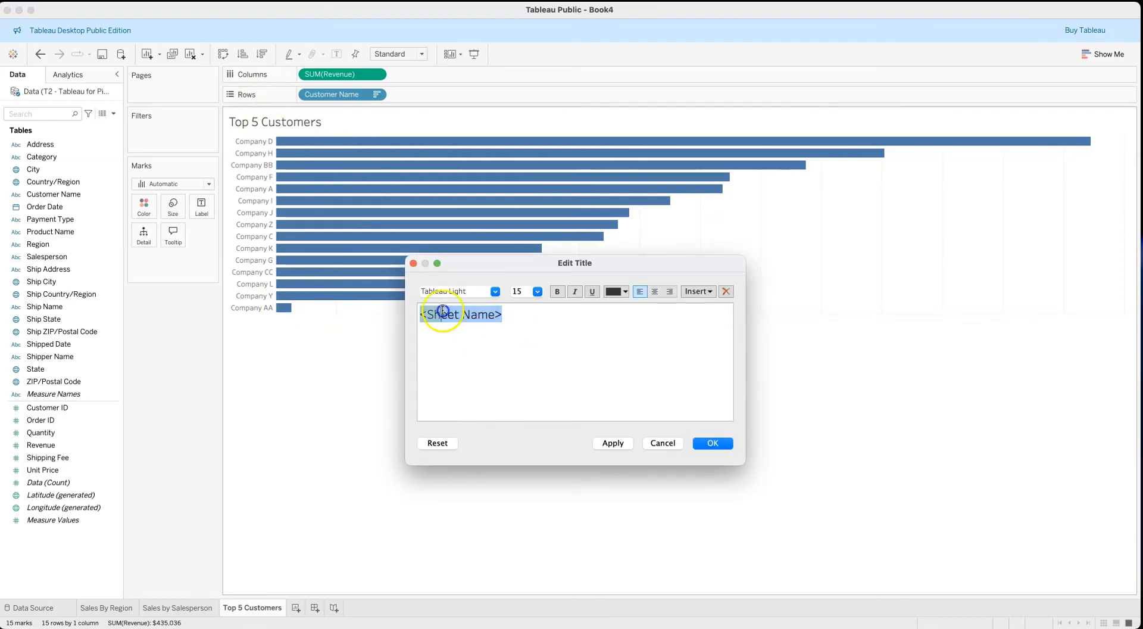
pyautogui.click(495, 292)
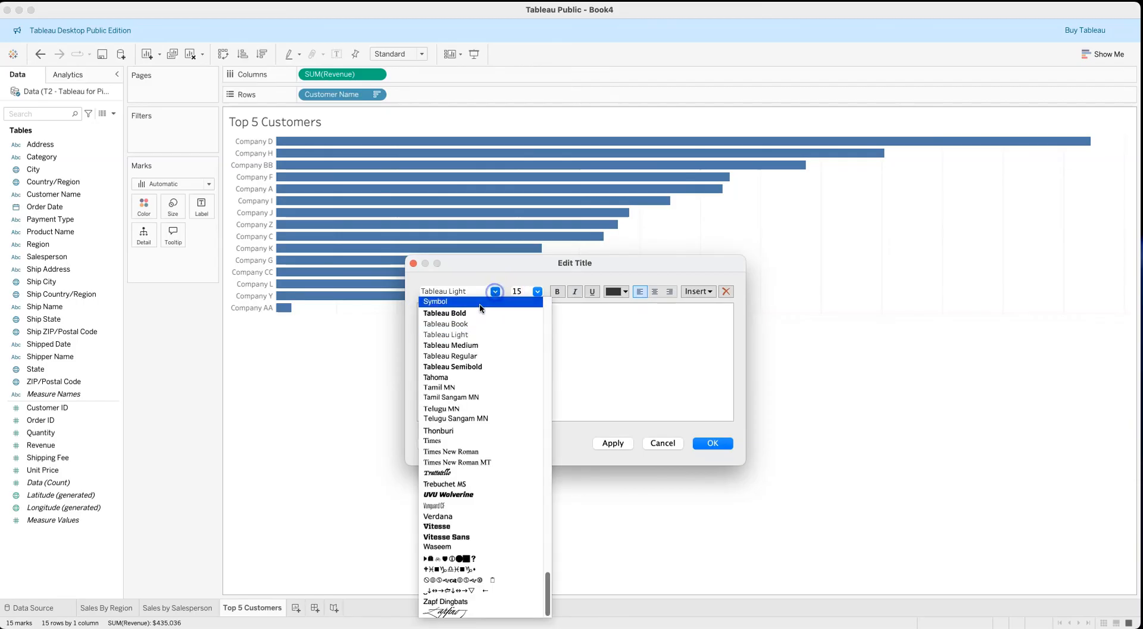
pyautogui.click(463, 345)
pyautogui.click(537, 292)
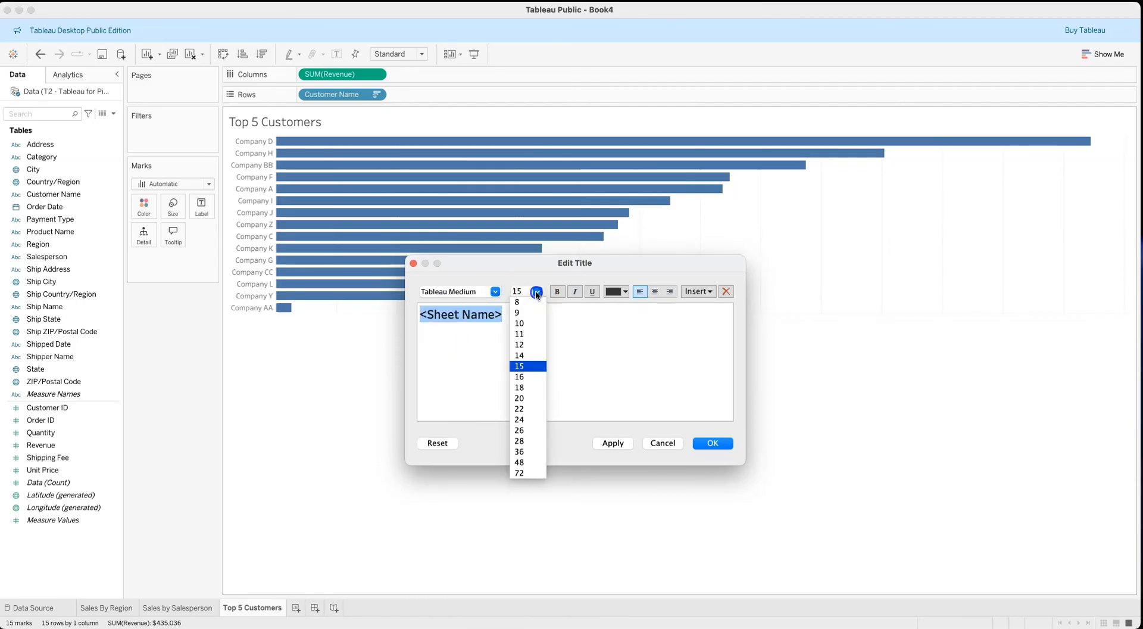
pyautogui.click(527, 376)
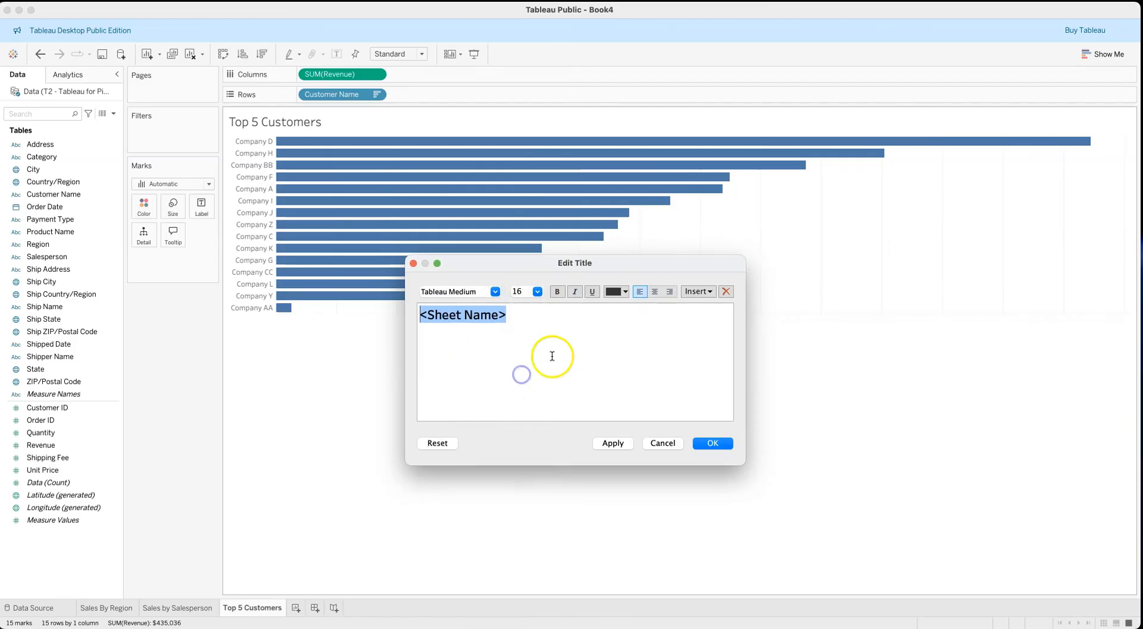
pyautogui.click(655, 292)
pyautogui.click(614, 442)
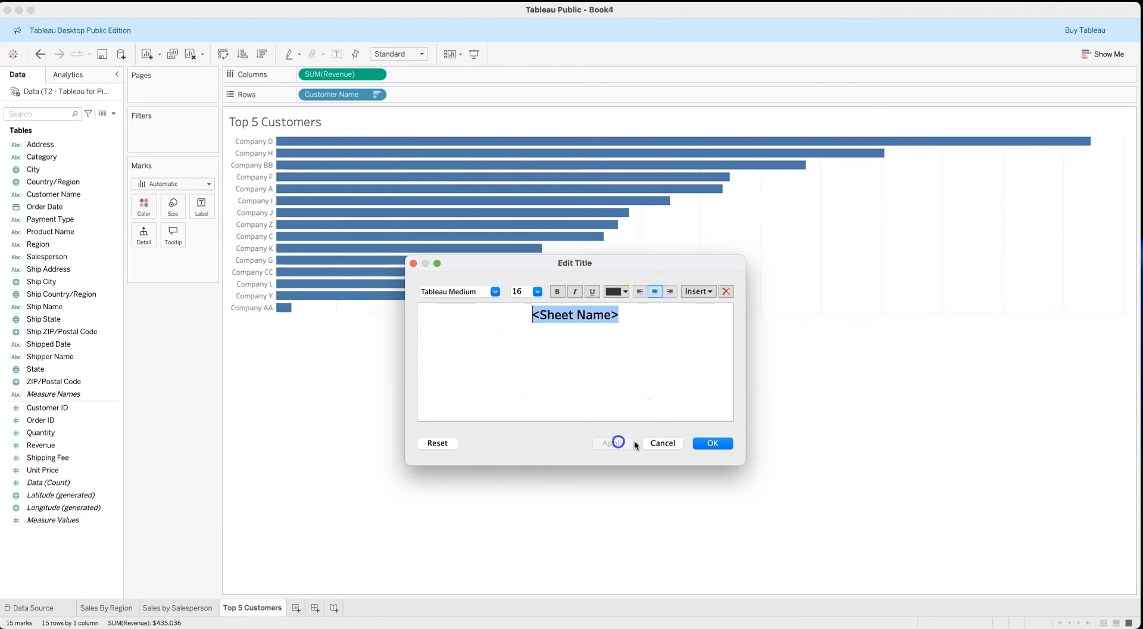
pyautogui.click(712, 443)
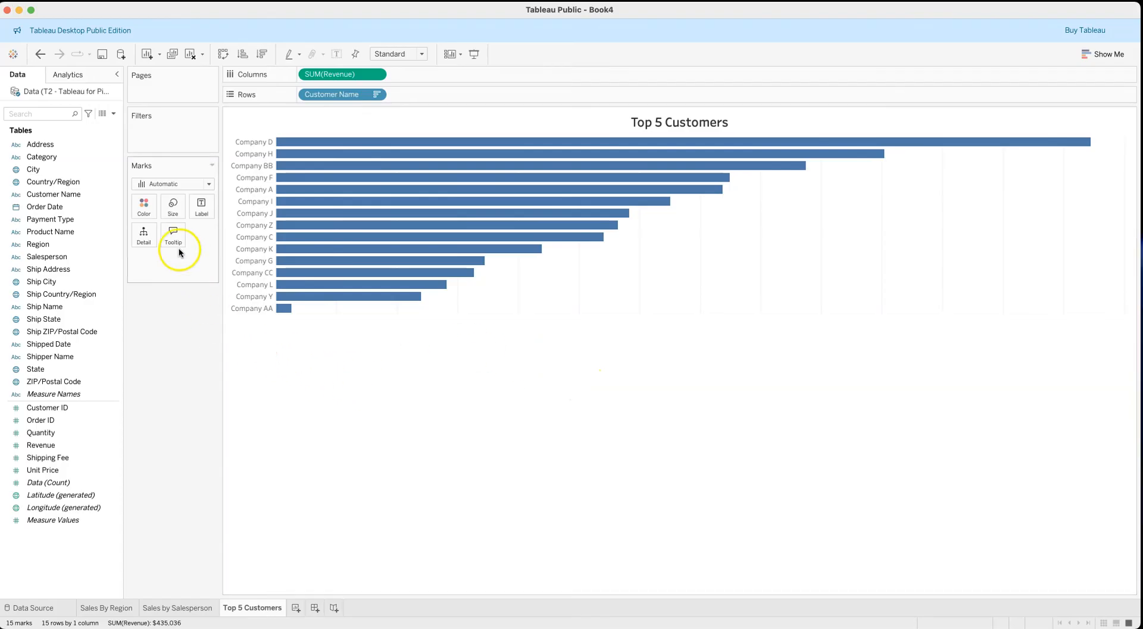
# - Color the customer bars yellow and show their mark labels
pyautogui.click(143, 207)
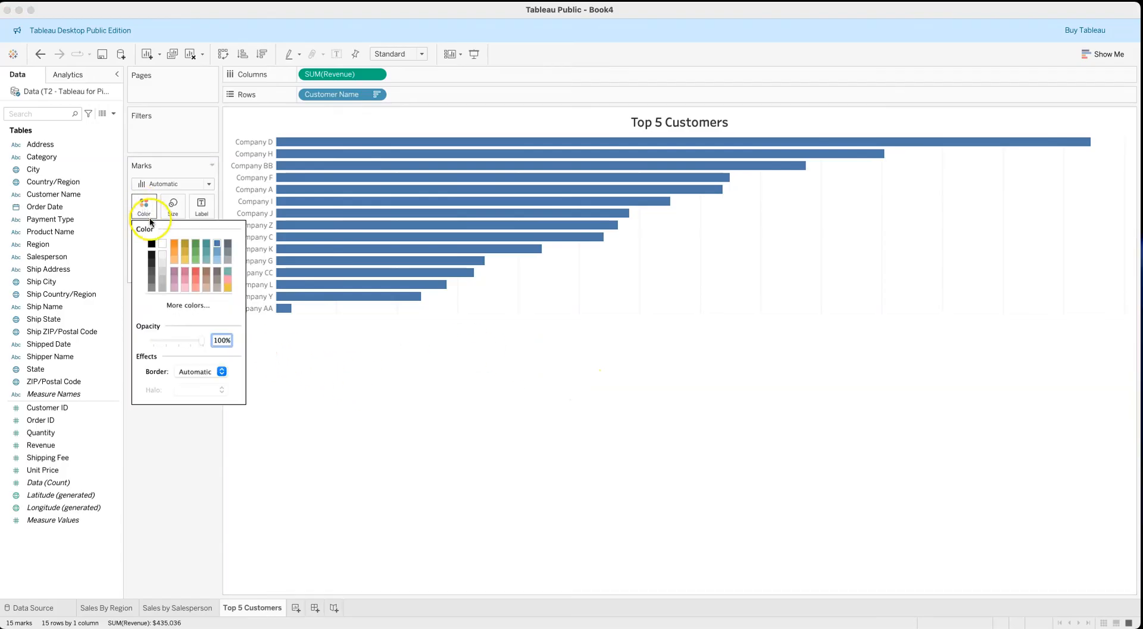
pyautogui.click(184, 264)
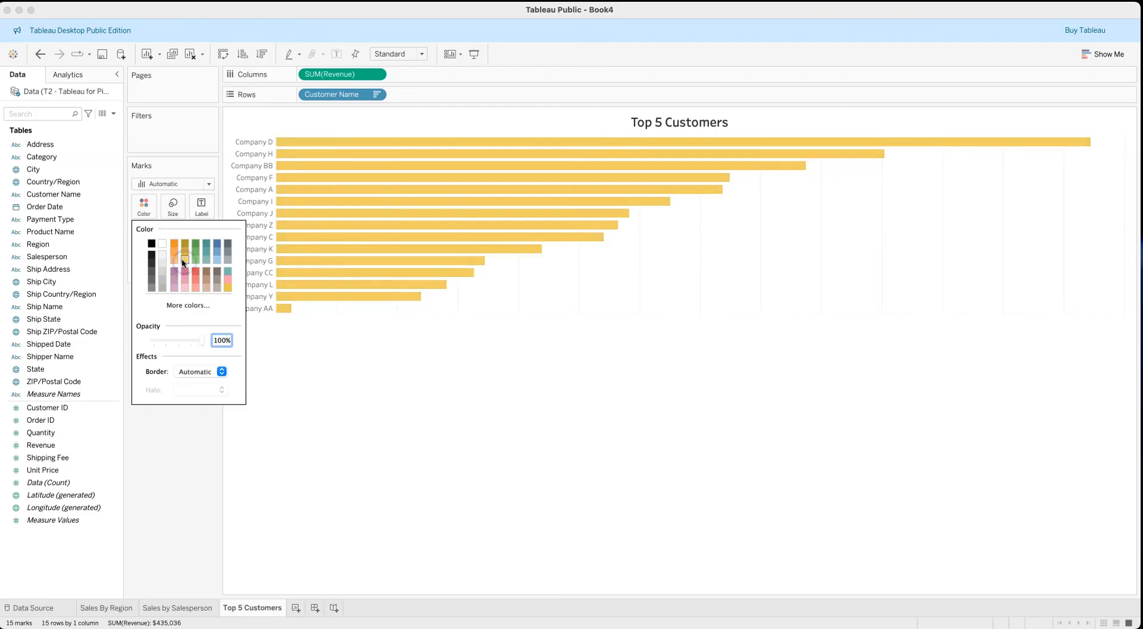
pyautogui.click(180, 450)
pyautogui.click(202, 212)
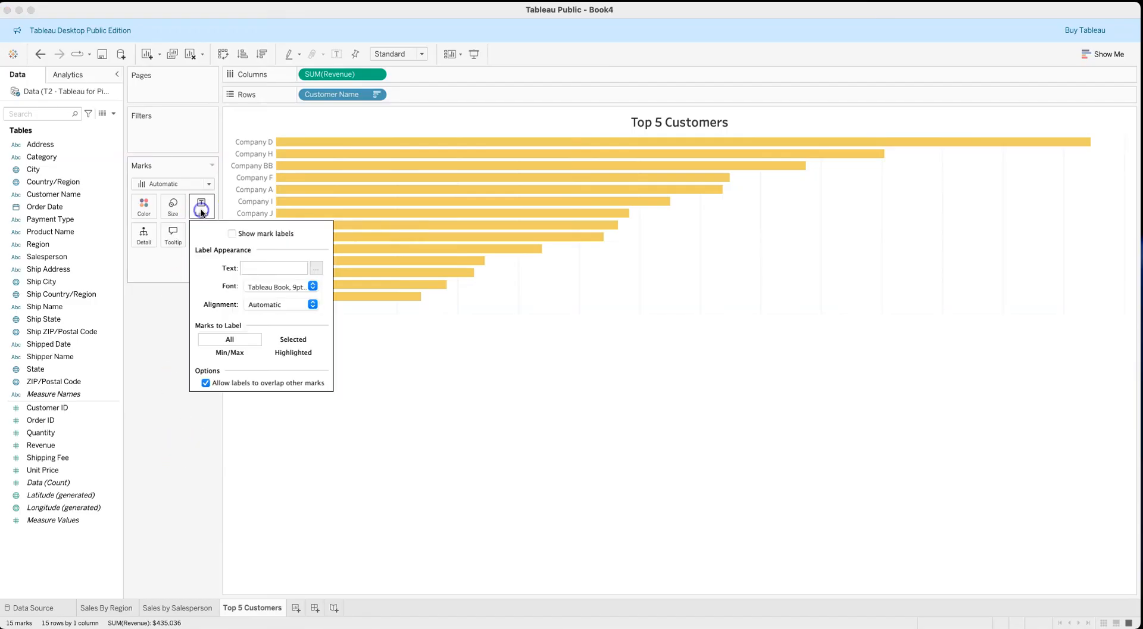
pyautogui.click(233, 234)
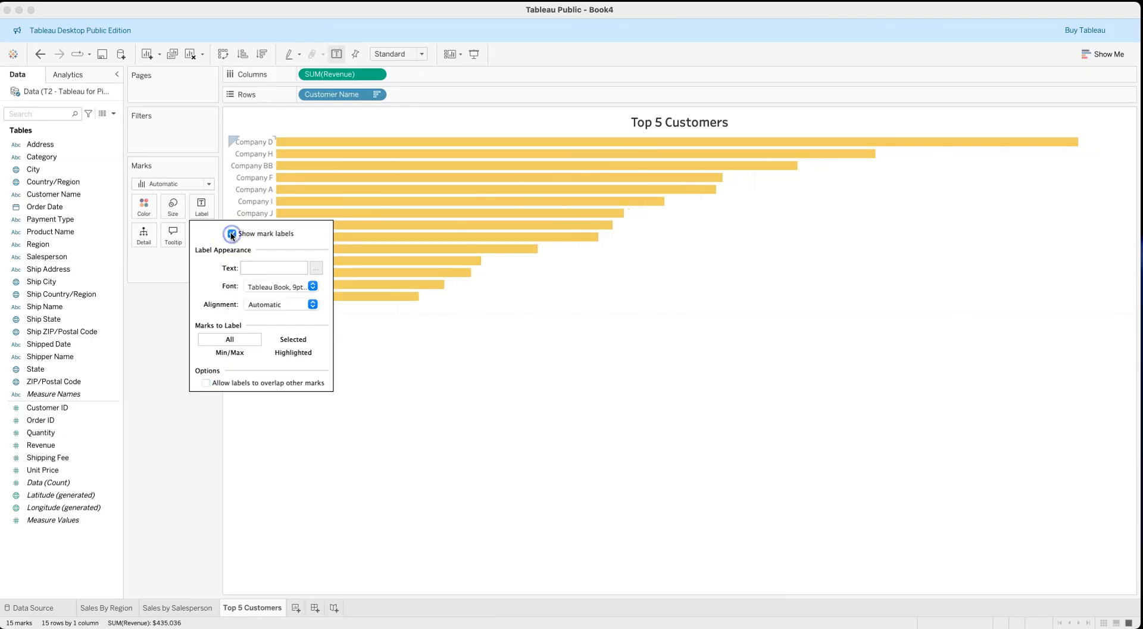
pyautogui.click(172, 410)
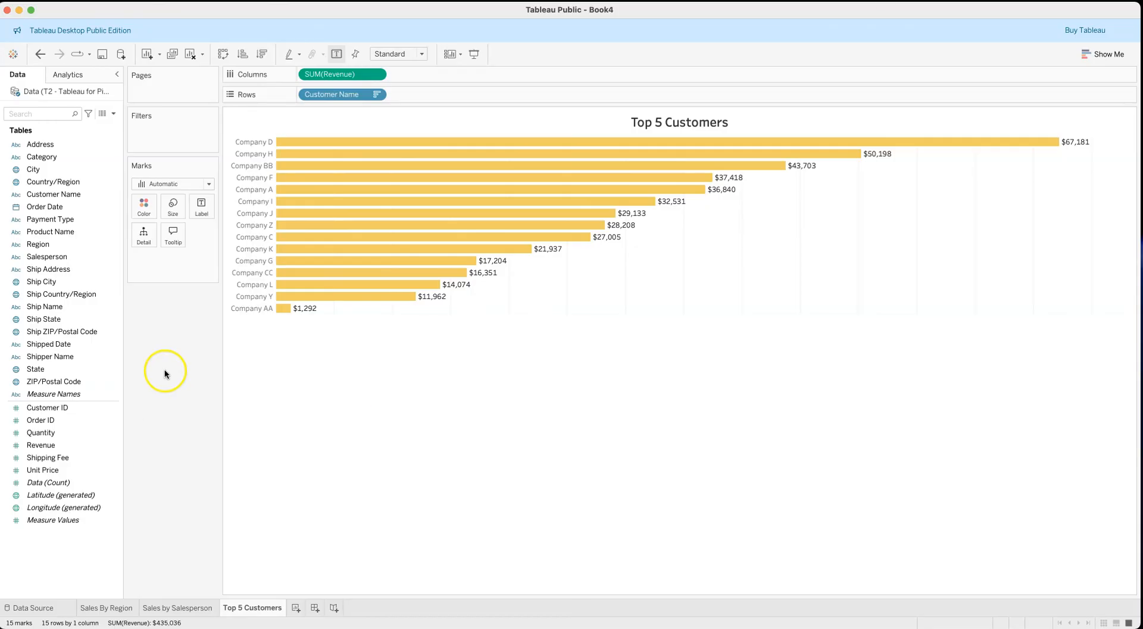
# - Add Customer Name as a filter on the Top 5 Customers sheet and review its wildcard, condition and top options
pyautogui.click(46, 196)
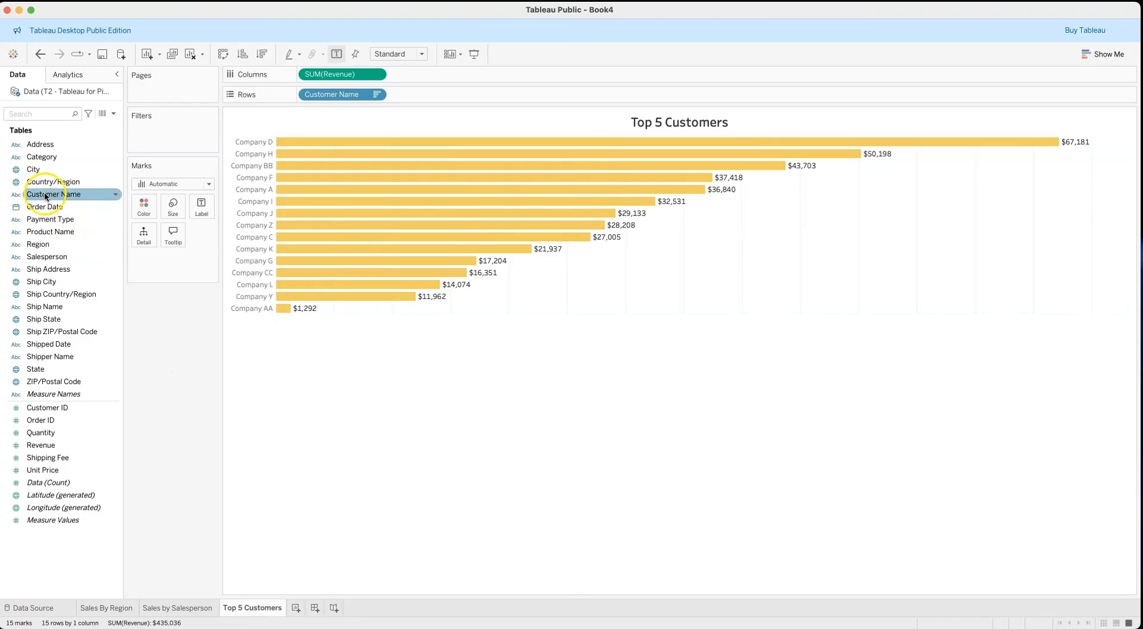
pyautogui.moveTo(45, 195); pyautogui.dragTo(149, 134)
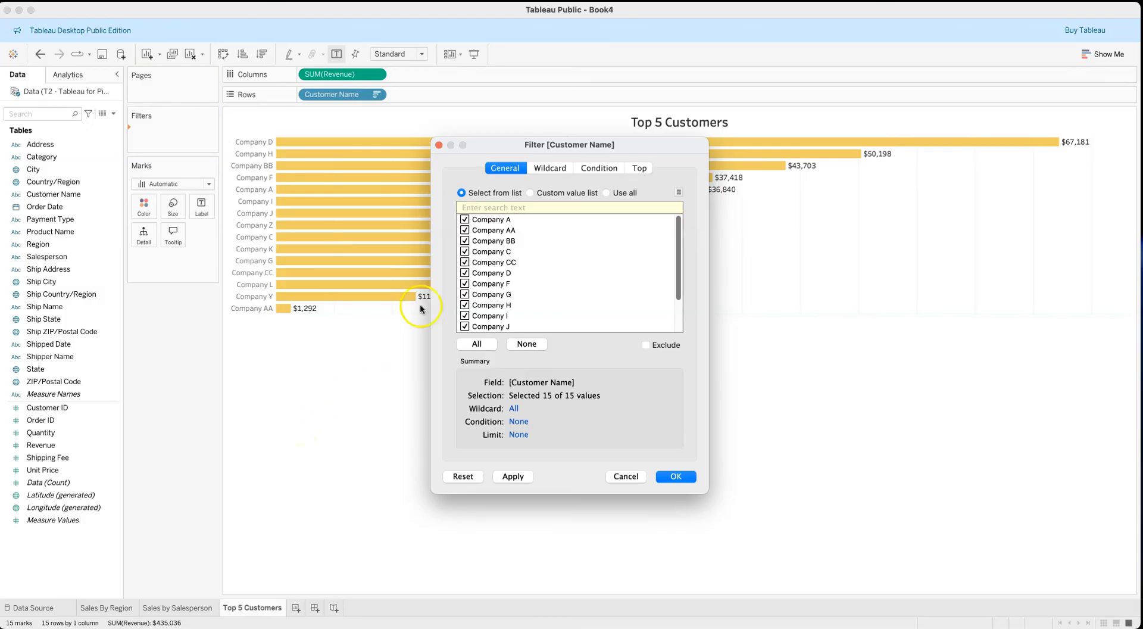
pyautogui.click(545, 168)
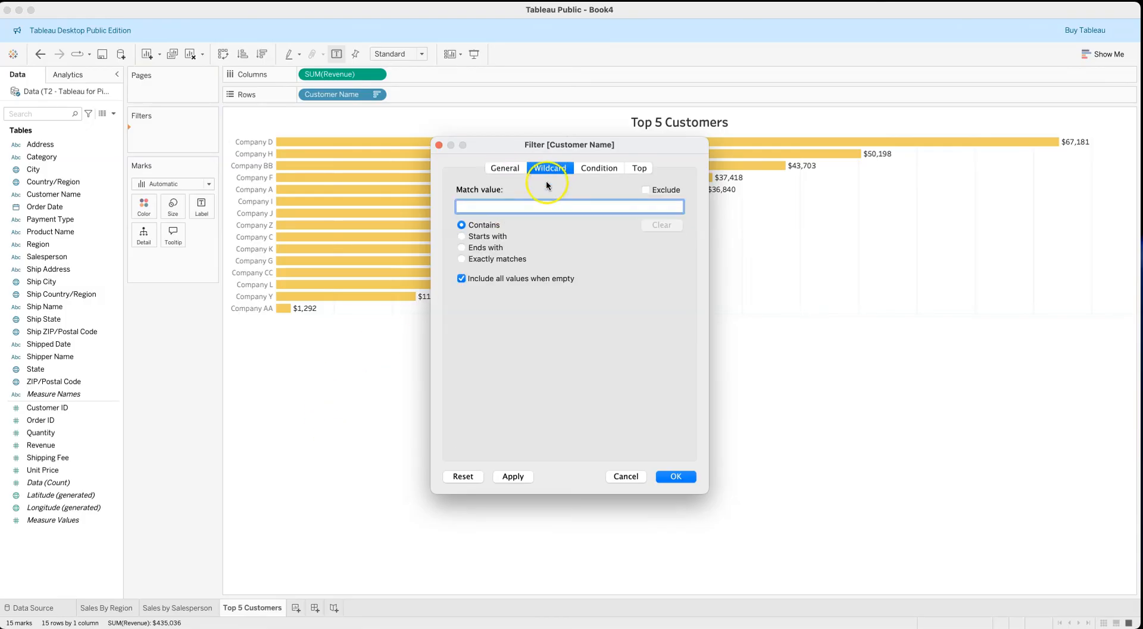
pyautogui.click(594, 169)
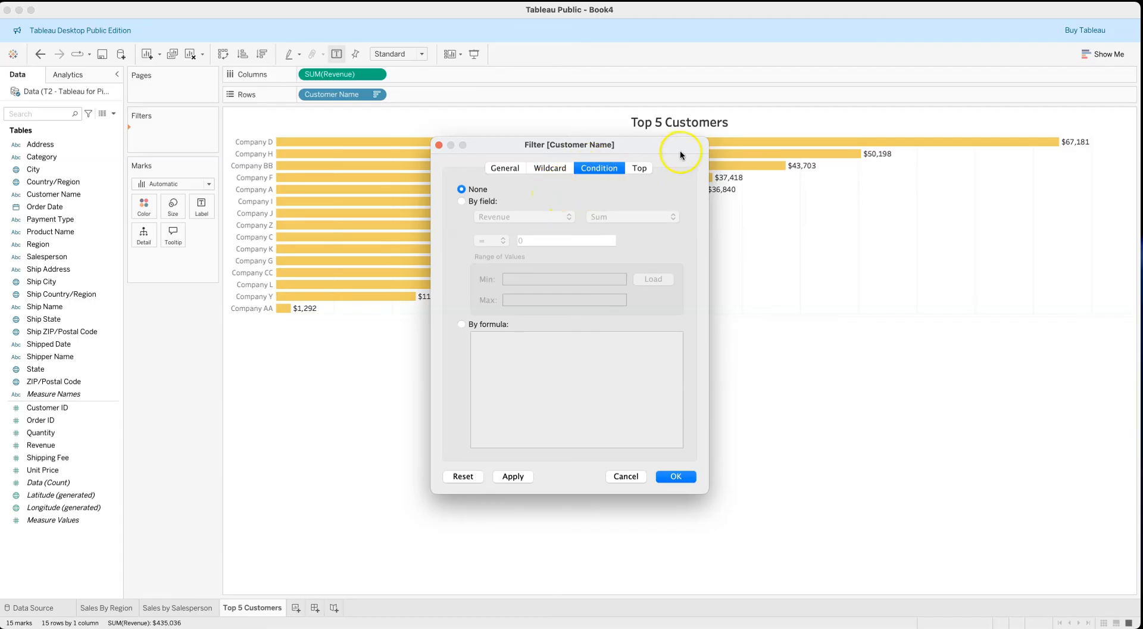
pyautogui.click(640, 169)
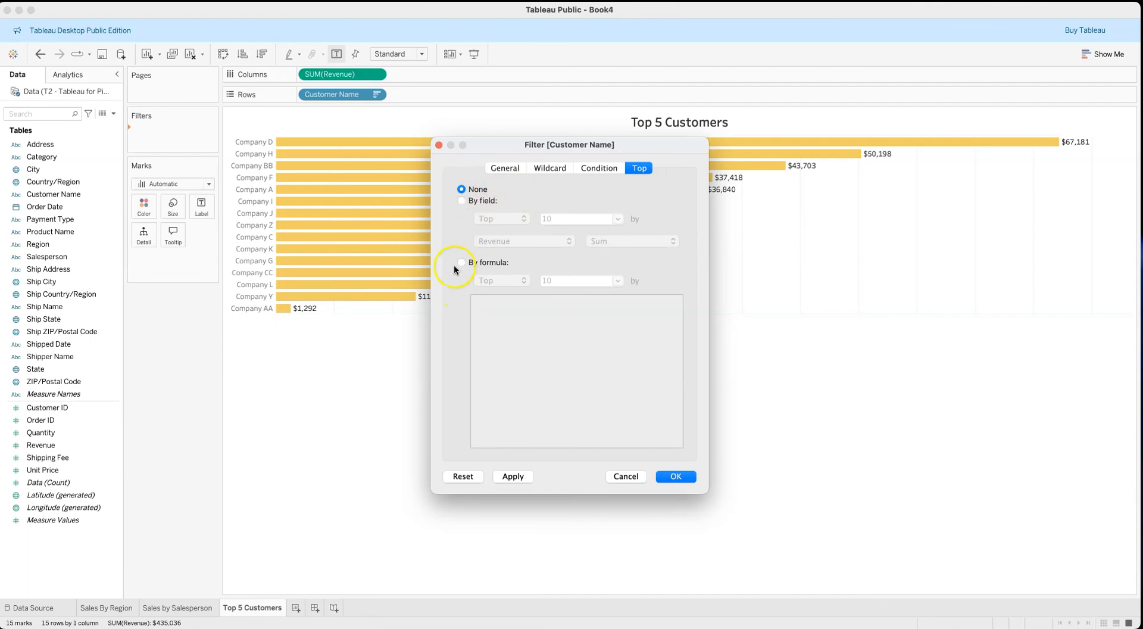
# - Limit the Customer Name filter by field to the top 5 by sum of Revenue and apply it
pyautogui.click(460, 201)
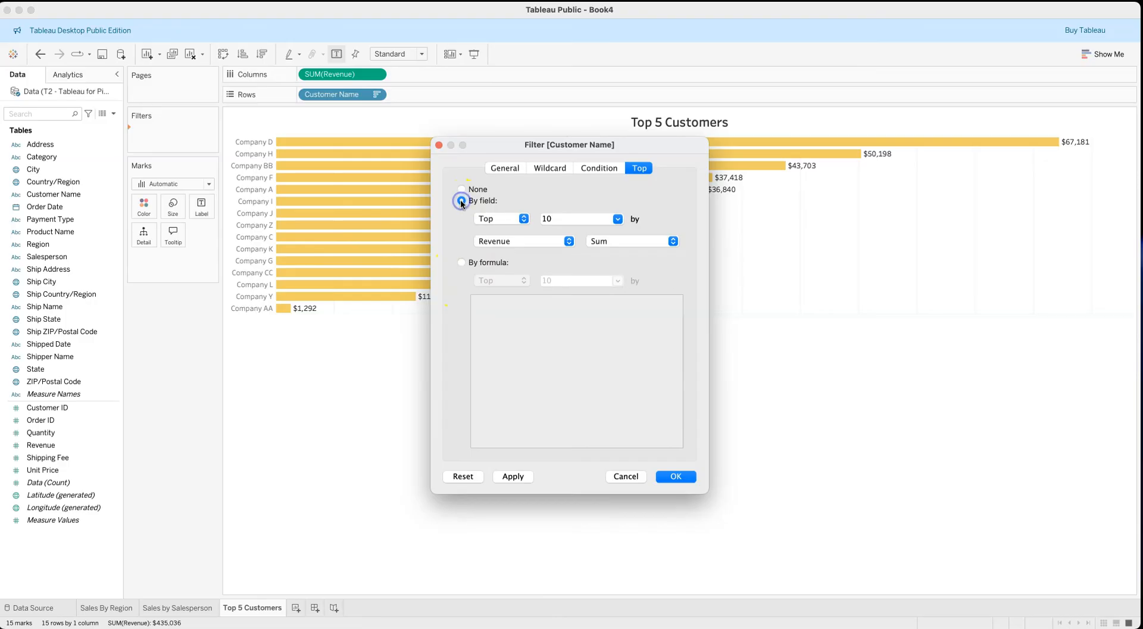
pyautogui.click(536, 243)
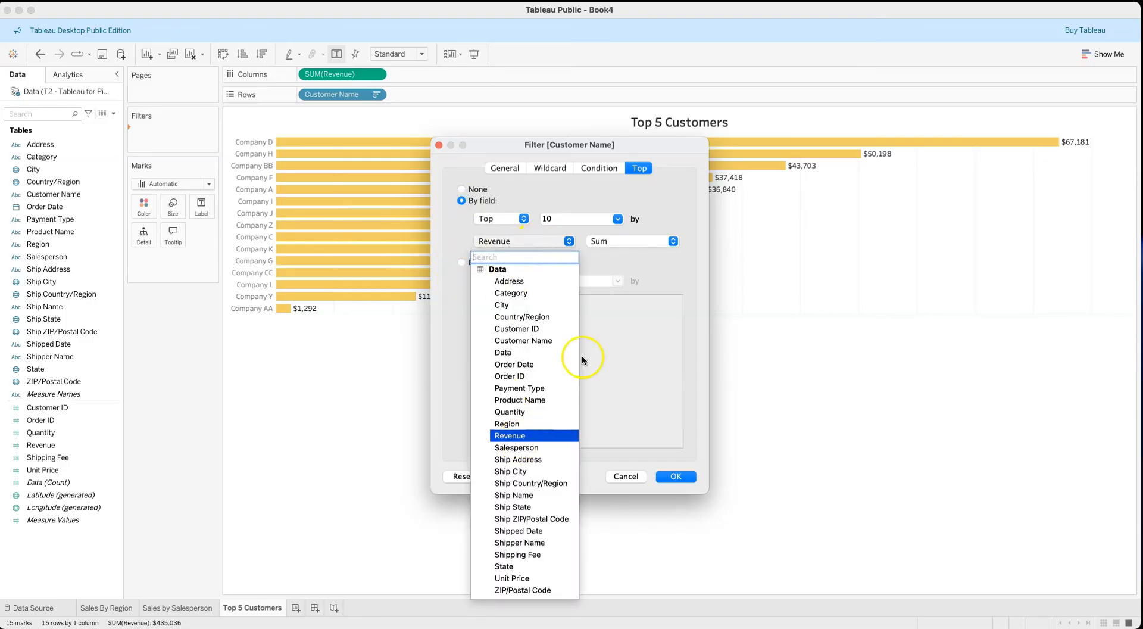
pyautogui.click(656, 265)
pyautogui.click(673, 241)
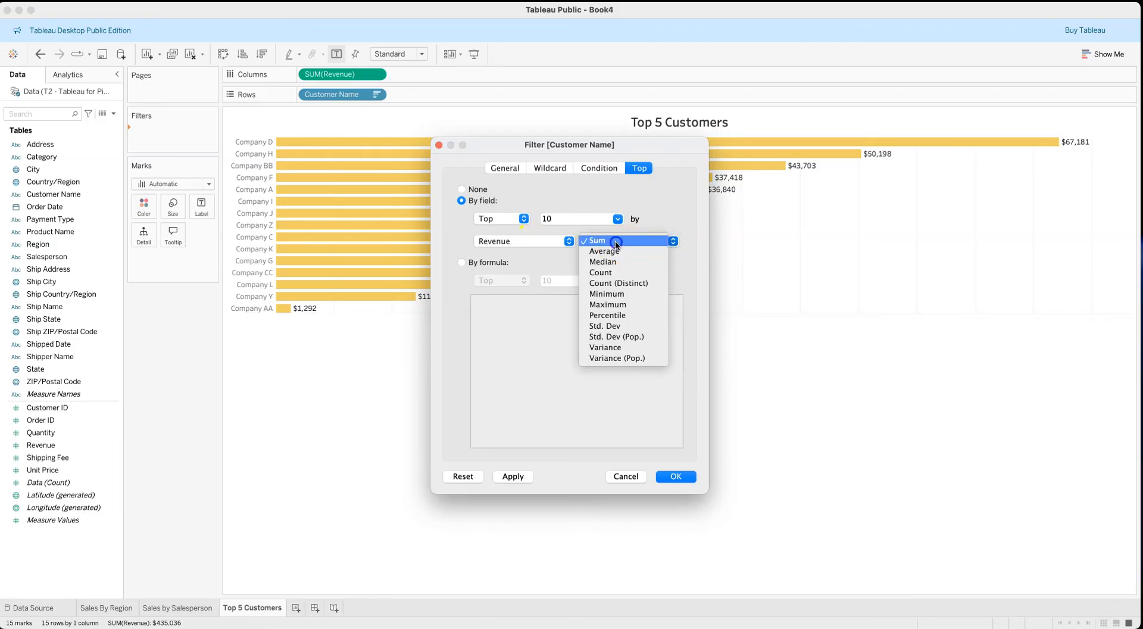
pyautogui.click(616, 242)
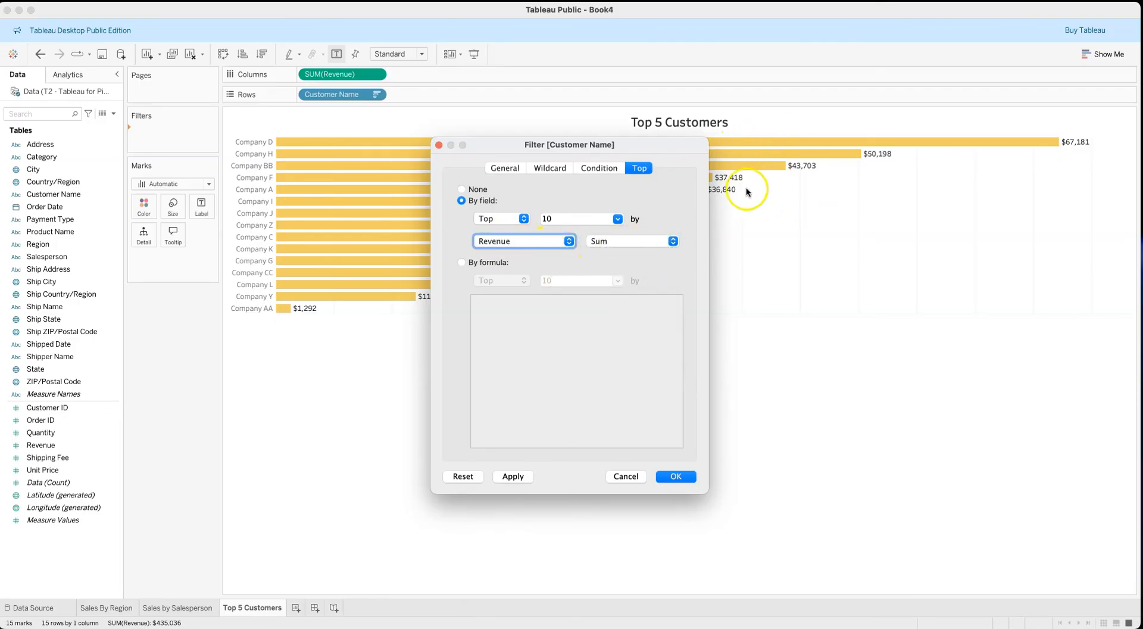
pyautogui.click(524, 220)
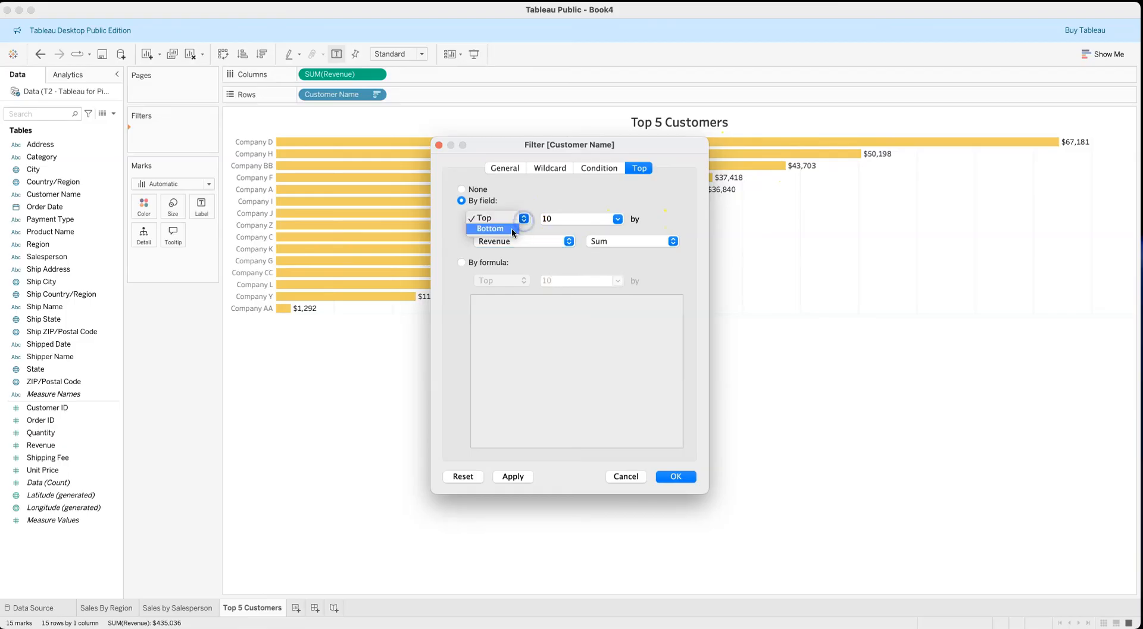
pyautogui.click(523, 218)
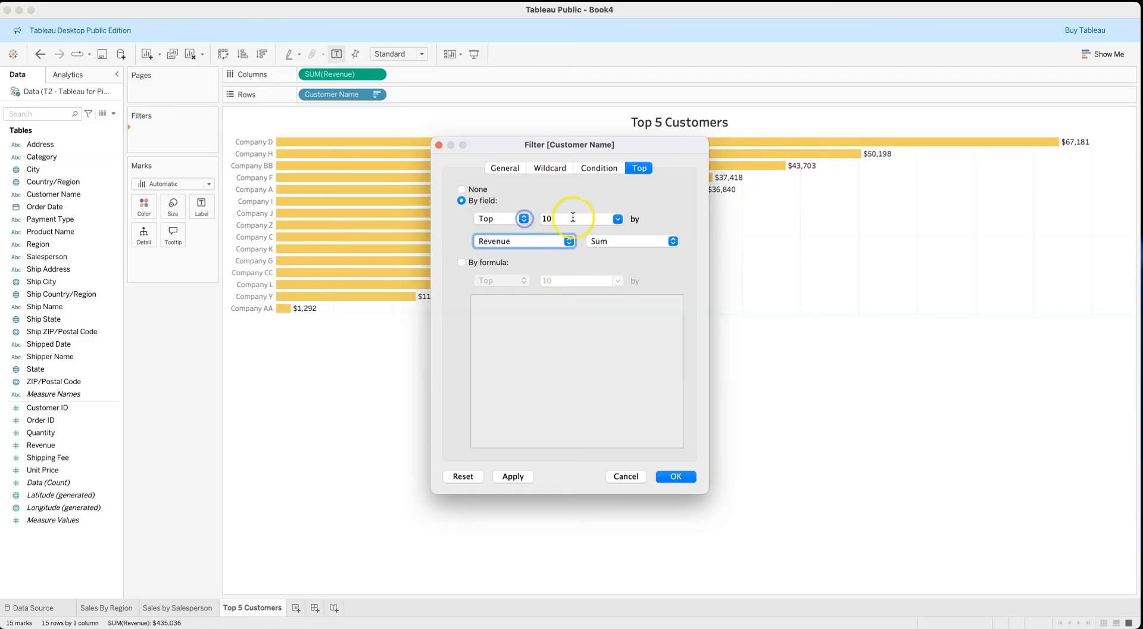
pyautogui.click(618, 219)
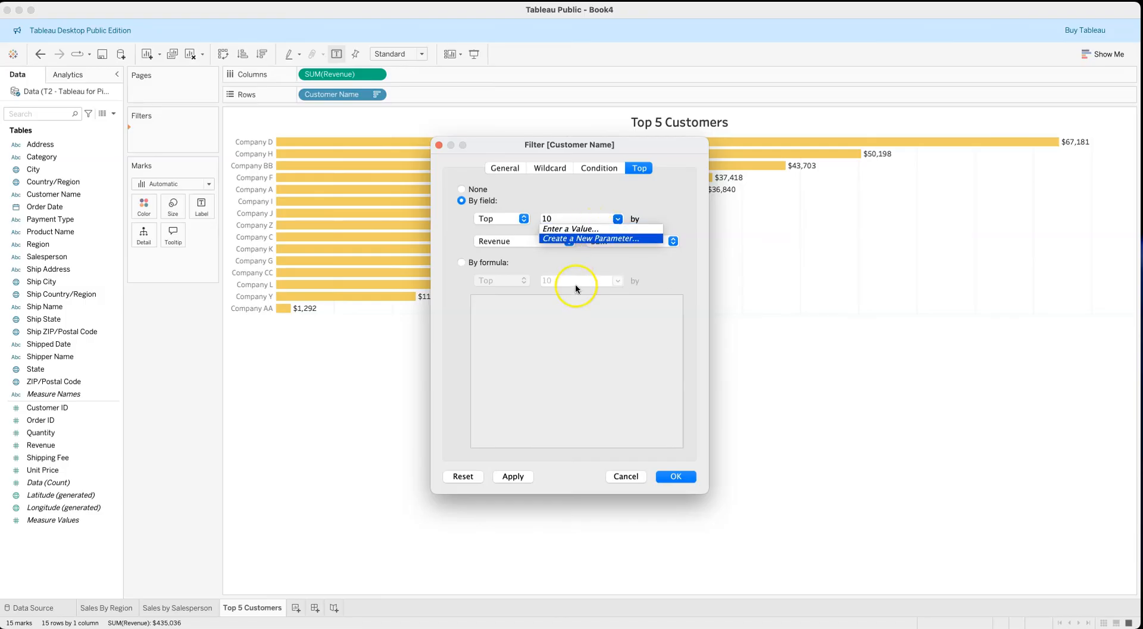
pyautogui.click(576, 217)
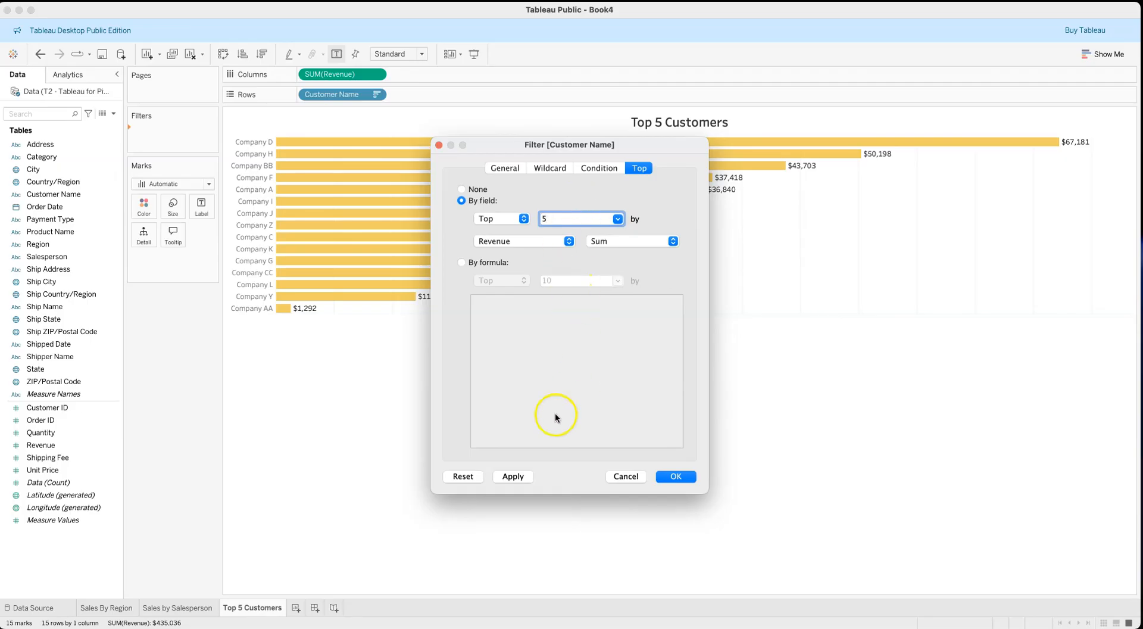
pyautogui.click(509, 476)
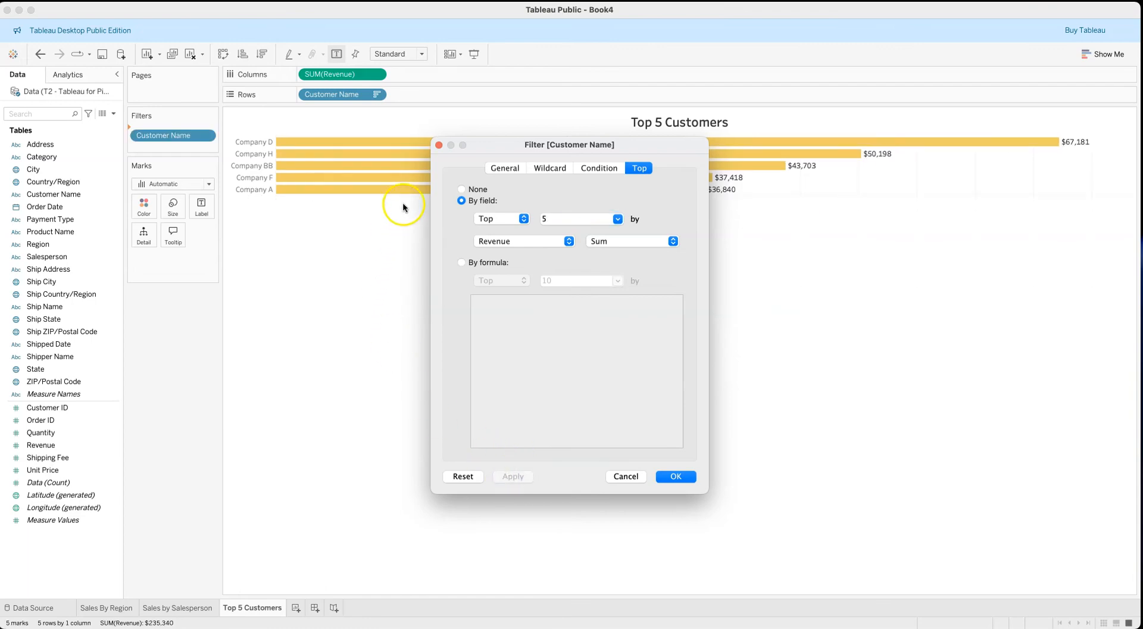
pyautogui.click(671, 479)
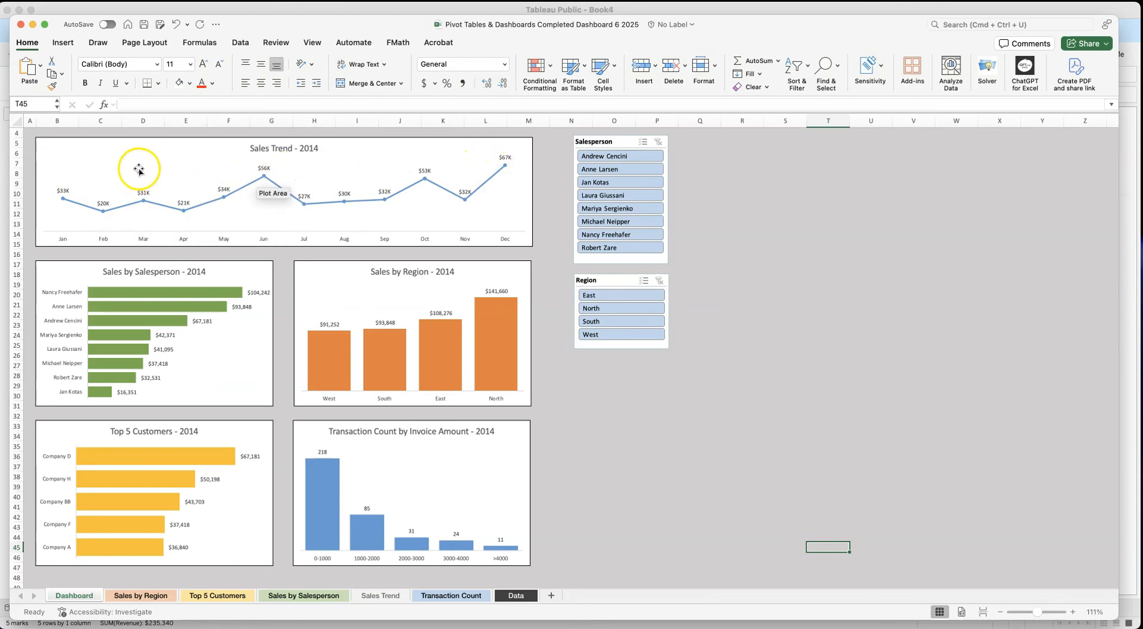
# - Switch from the Excel dashboard back to Tableau Public and add a new worksheet named Sales Trend
pyautogui.click(33, 25)
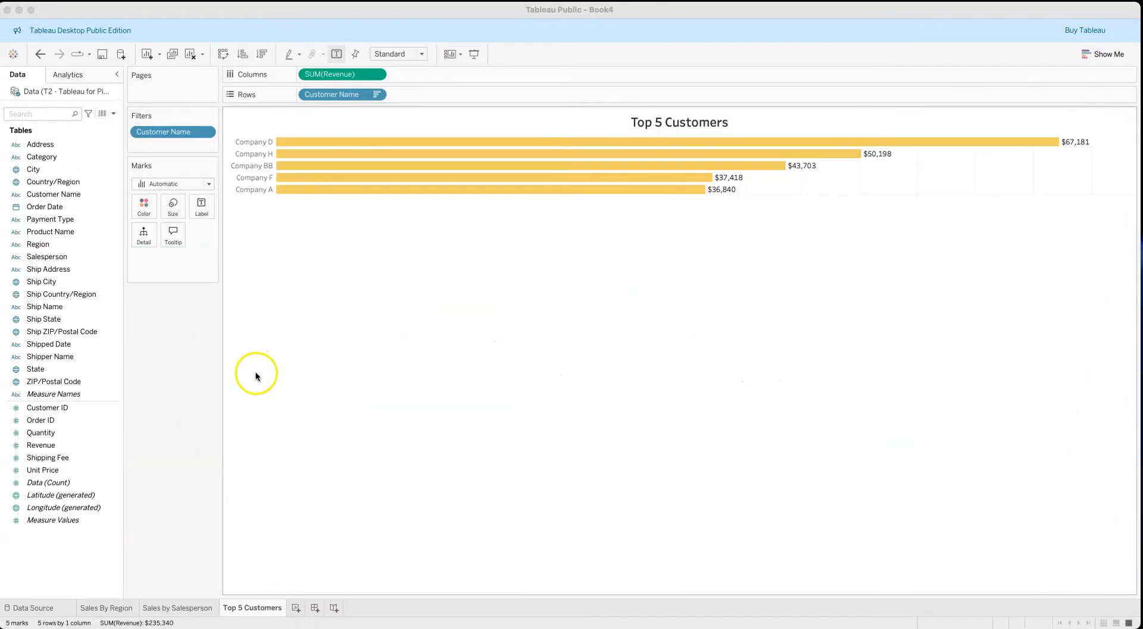
pyautogui.click(296, 607)
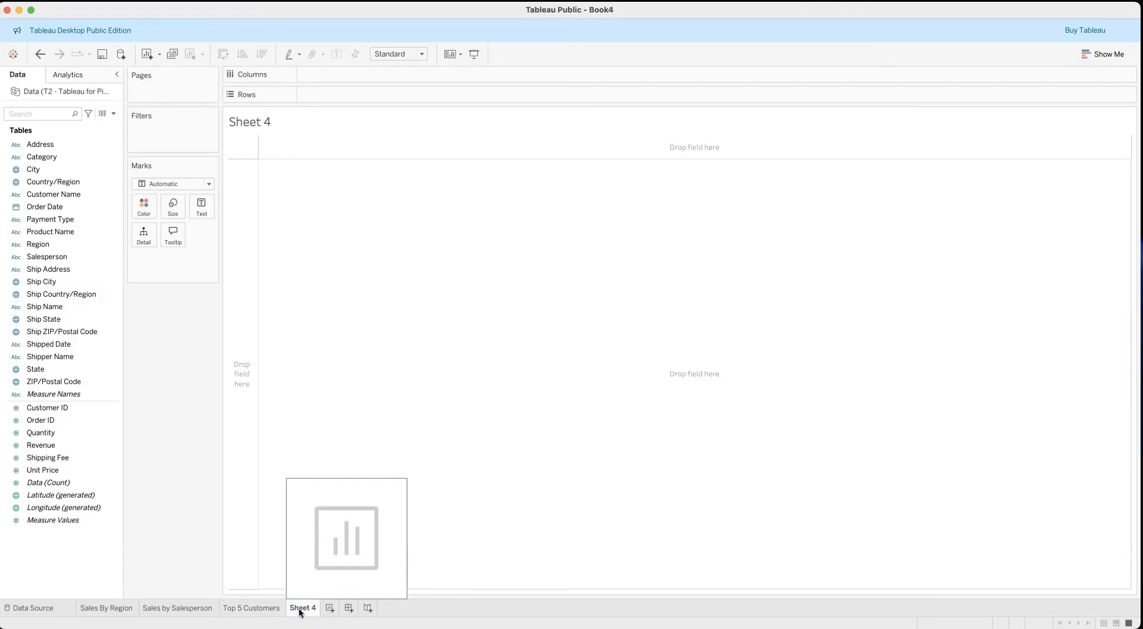
pyautogui.rightClick(300, 612)
pyautogui.click(334, 486)
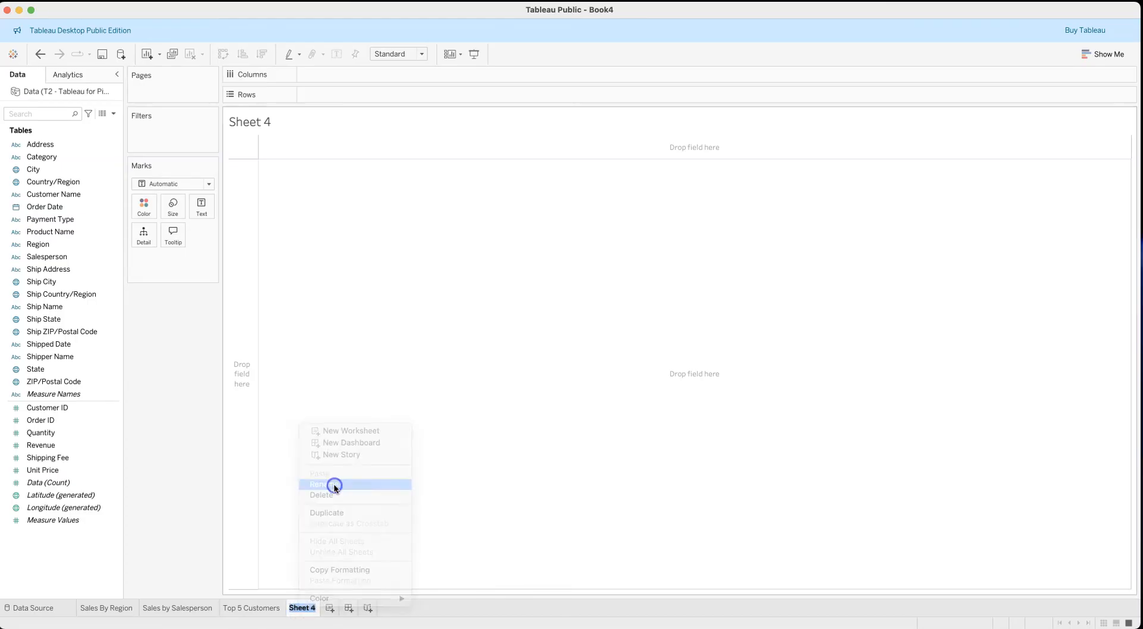
pyautogui.write('Sales Trend')
pyautogui.click(325, 476)
pyautogui.click(200, 425)
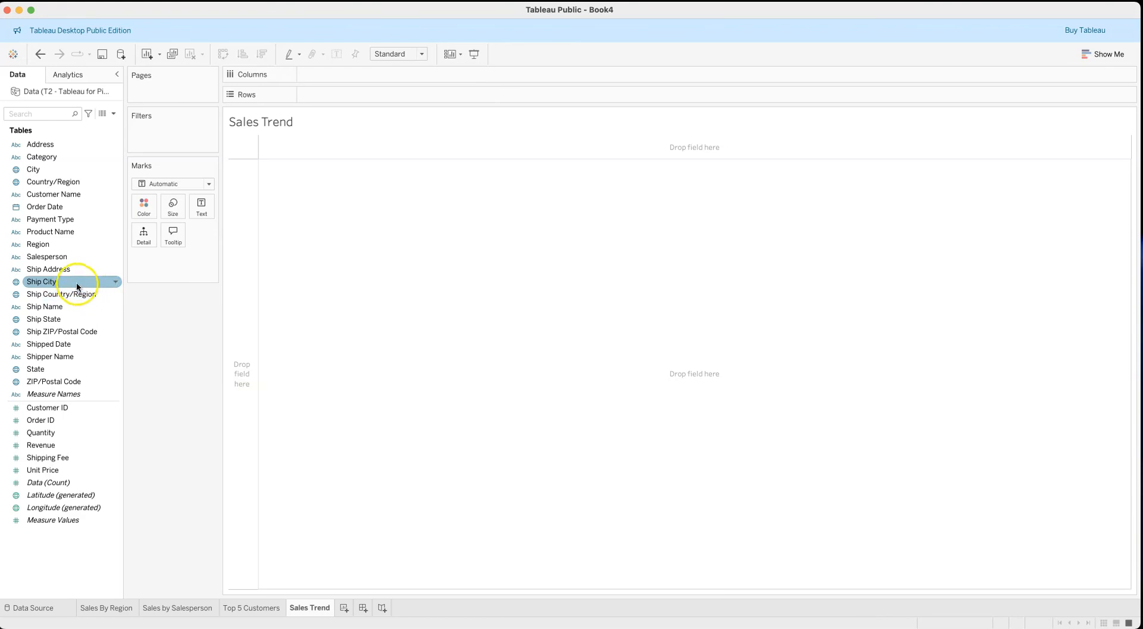
# - Build a line chart with Order Date as continuous month on columns and Revenue on rows
pyautogui.moveTo(48, 207); pyautogui.dragTo(330, 75)
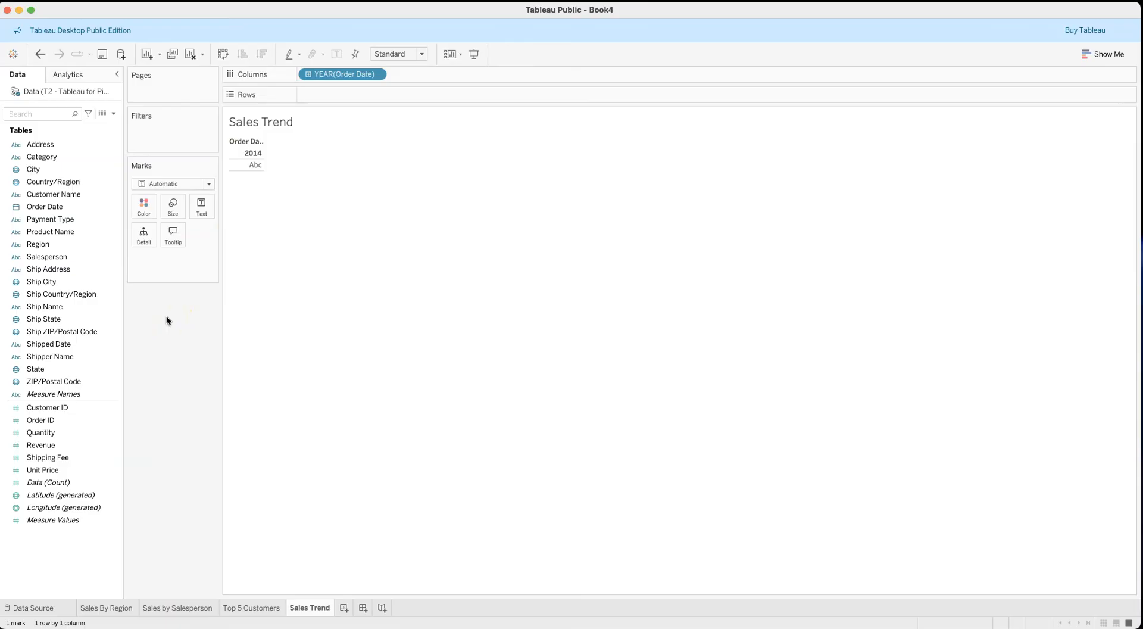
pyautogui.click(377, 75)
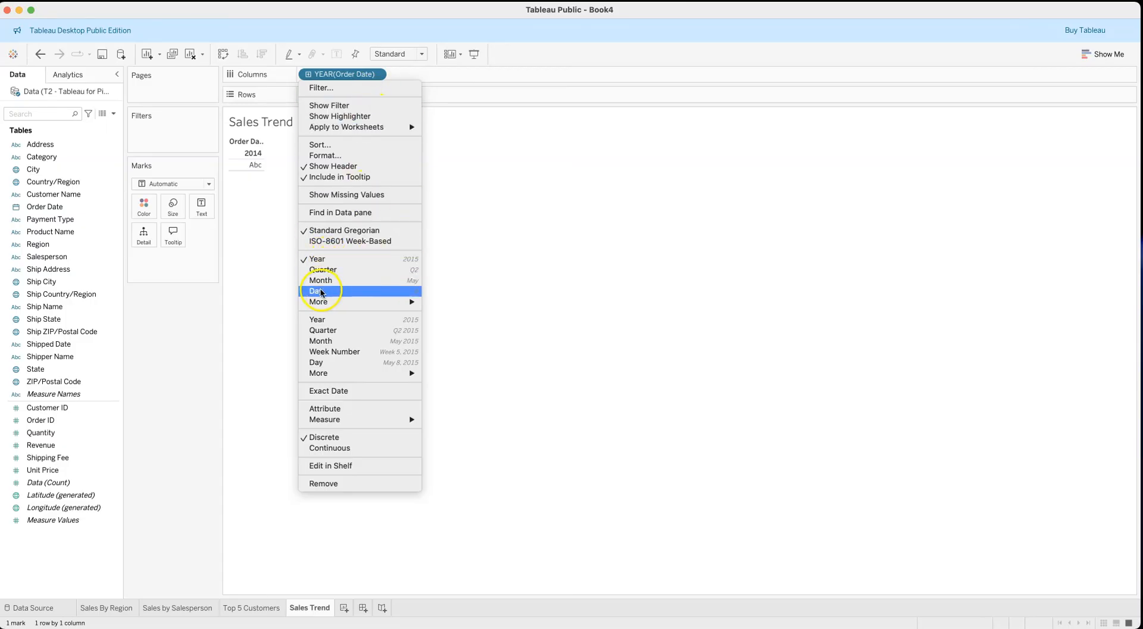
pyautogui.moveTo(326, 304)
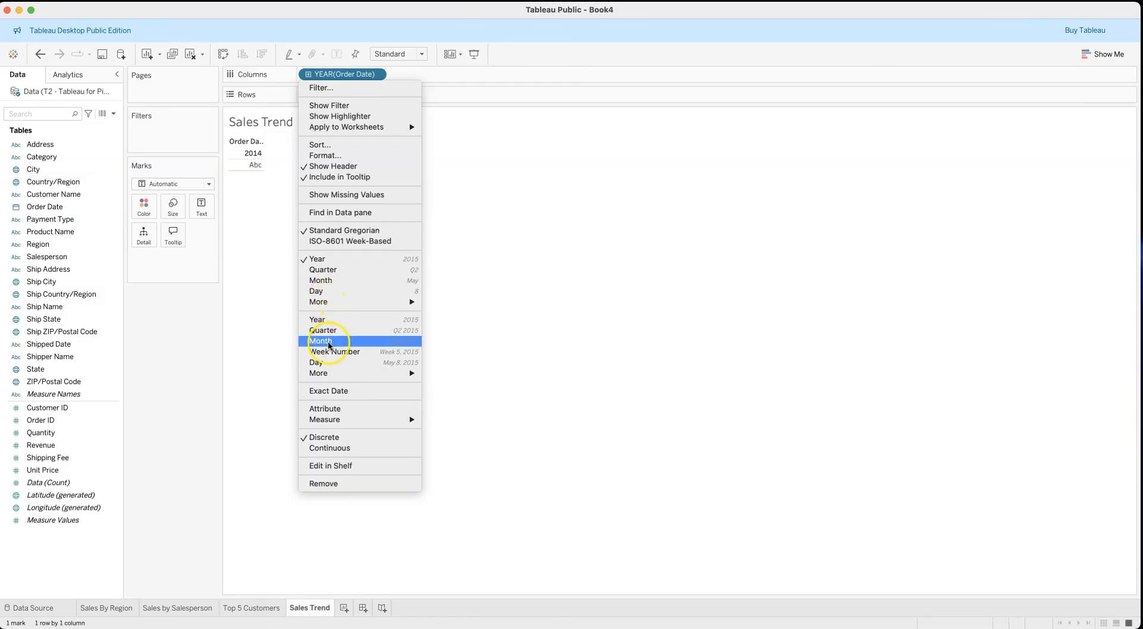
pyautogui.moveTo(320, 376)
pyautogui.click(323, 341)
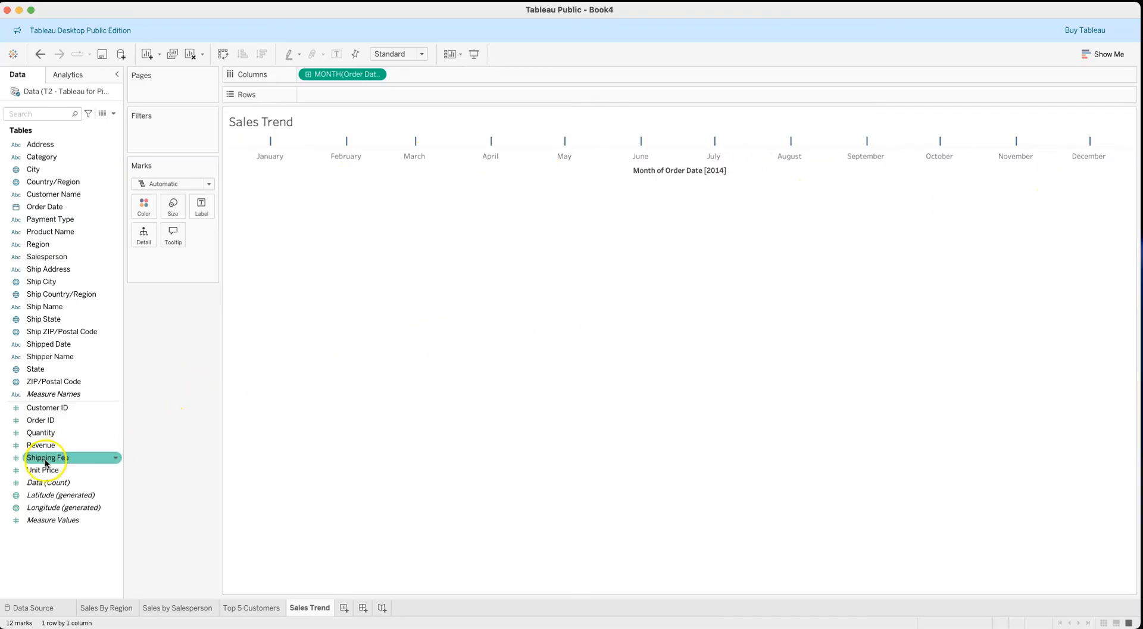
pyautogui.moveTo(41, 445); pyautogui.dragTo(329, 102)
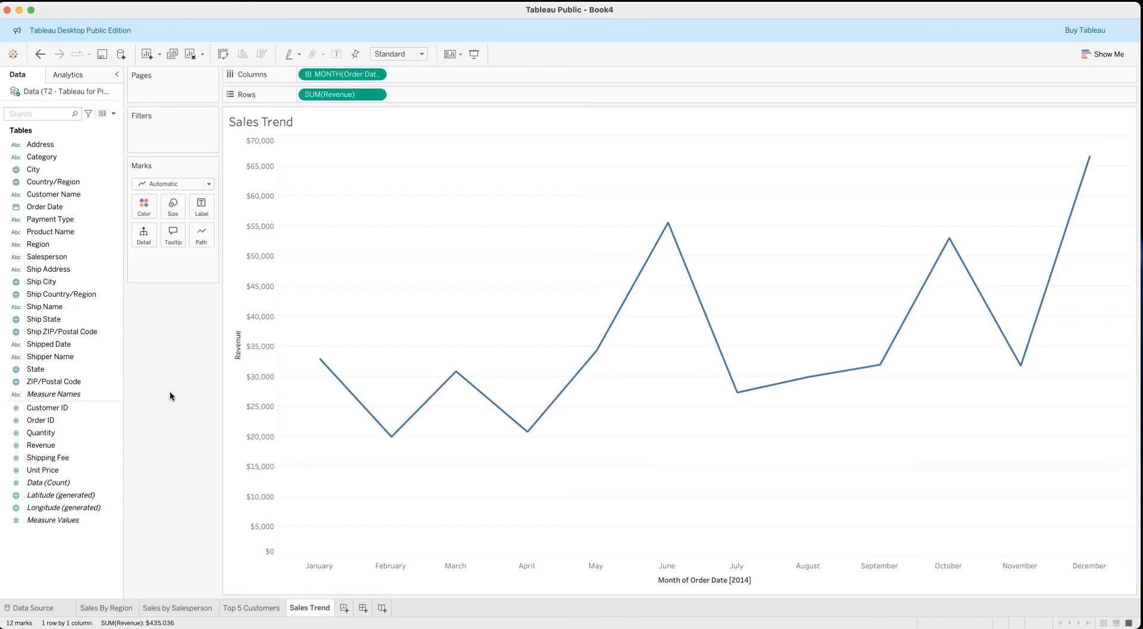
# - Show mark labels on the Sales Trend line
pyautogui.click(203, 210)
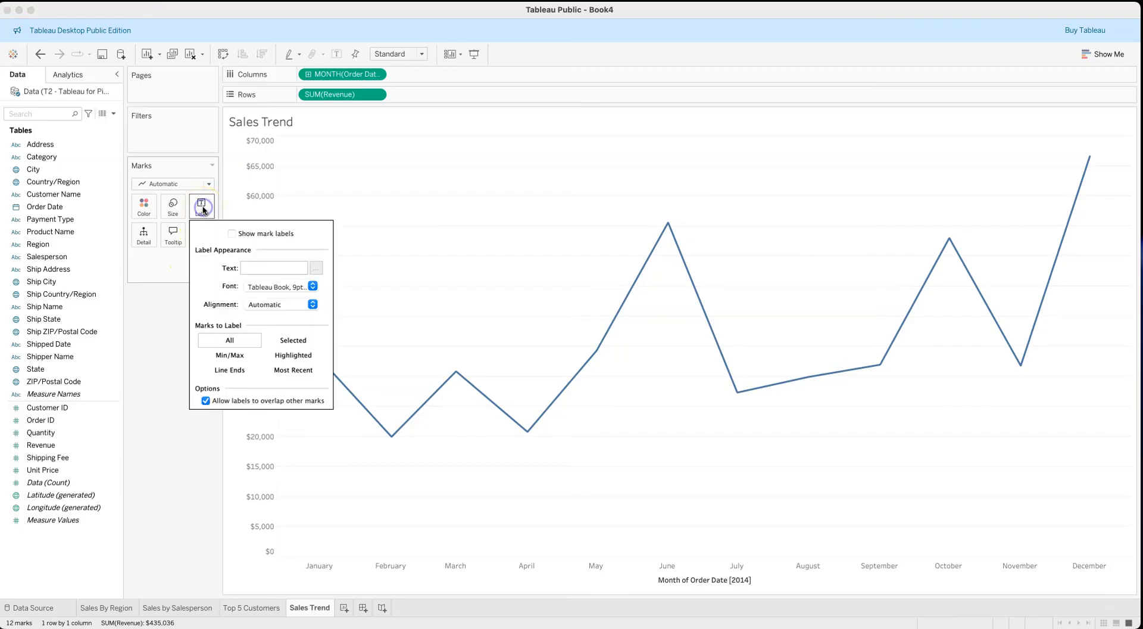
pyautogui.click(234, 235)
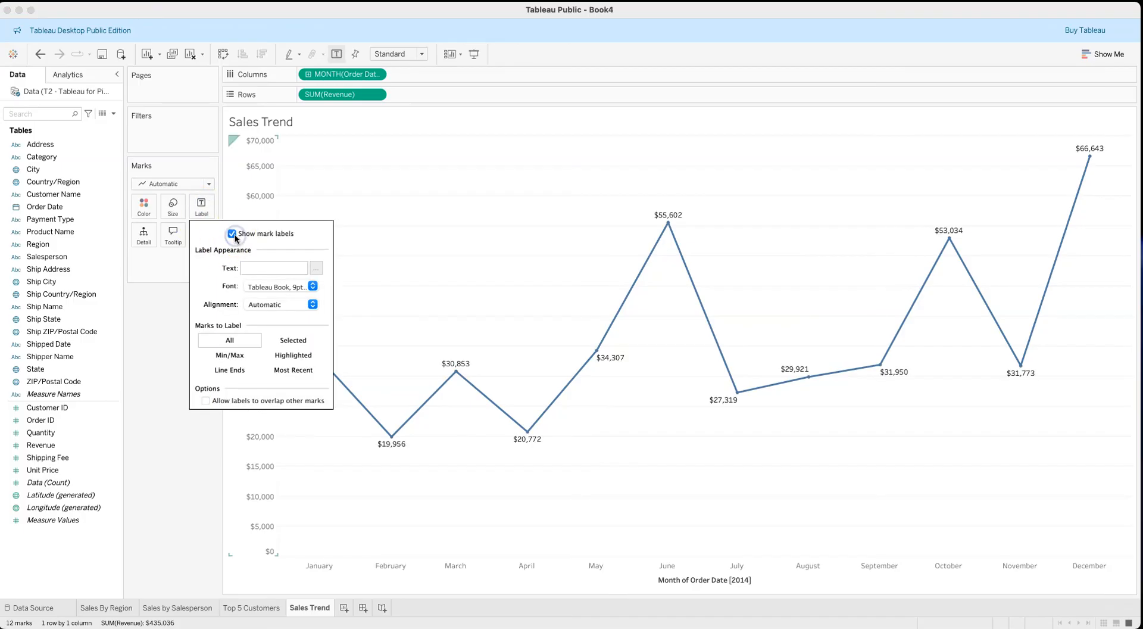
pyautogui.click(159, 391)
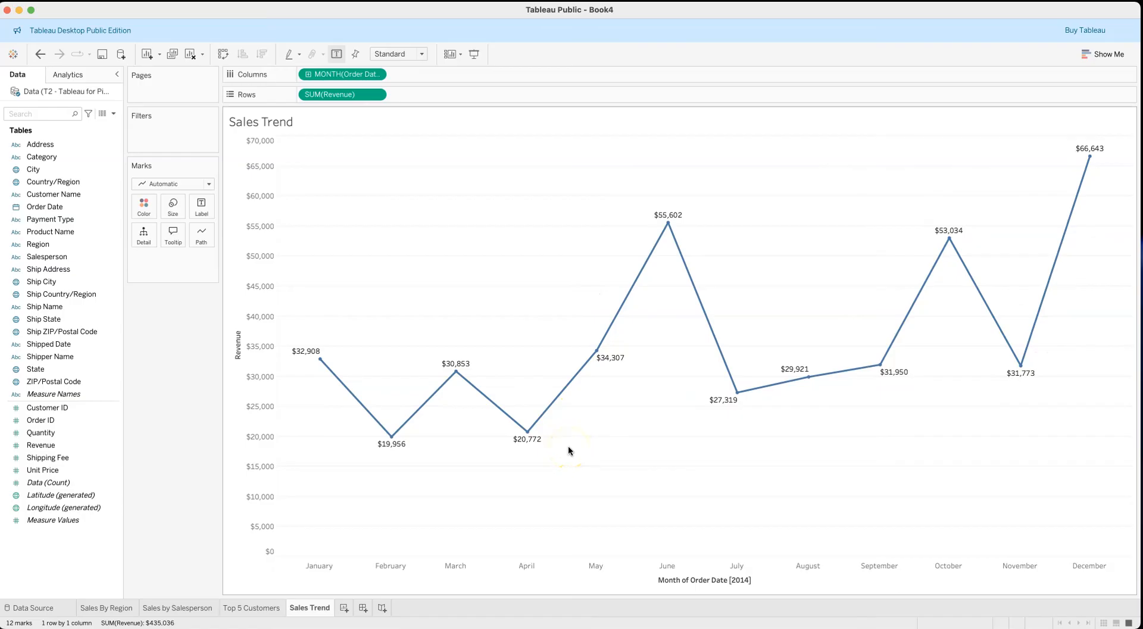
pyautogui.moveTo(452, 368)
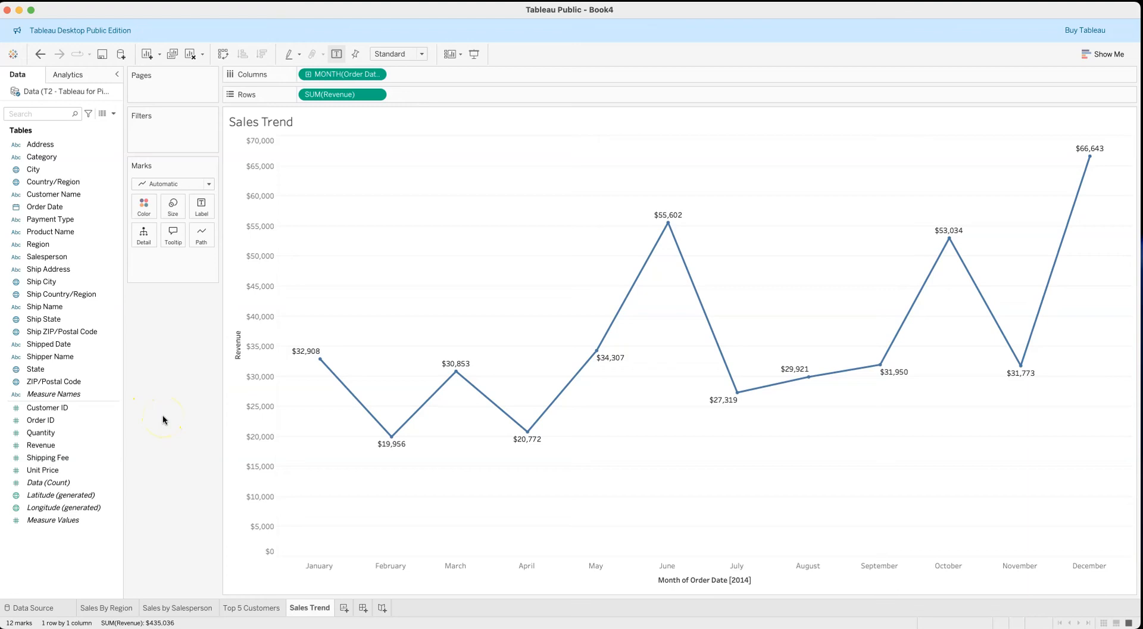
pyautogui.moveTo(669, 222)
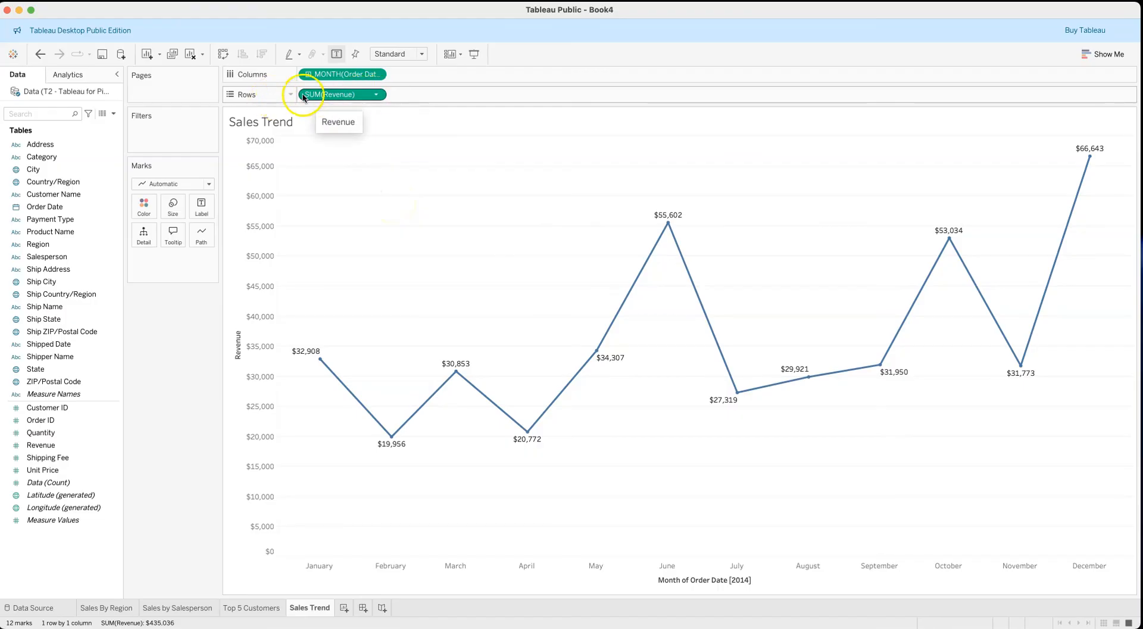
# - Format the Revenue pane numbers as custom currency with 0 decimal places and display units in Thousands (K)
pyautogui.click(376, 95)
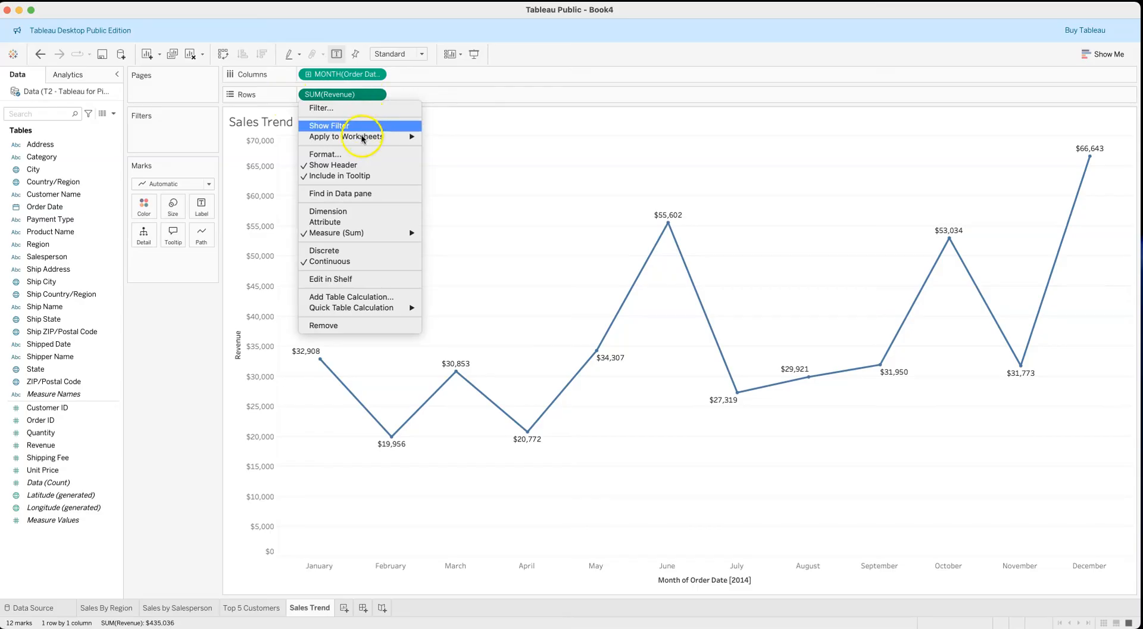
pyautogui.click(355, 155)
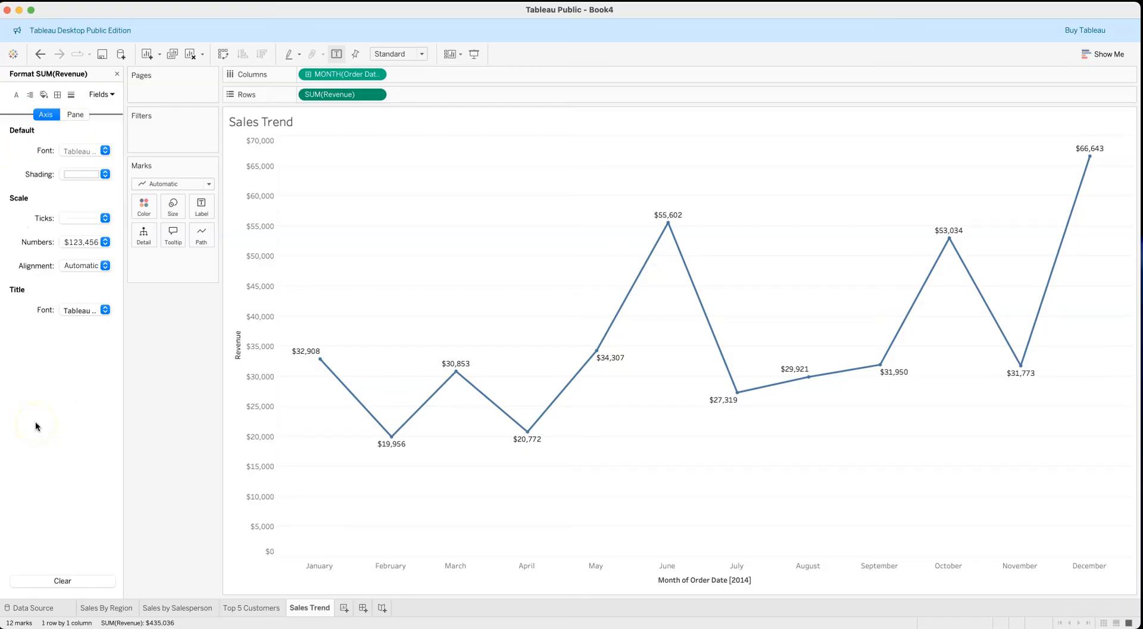
pyautogui.click(76, 115)
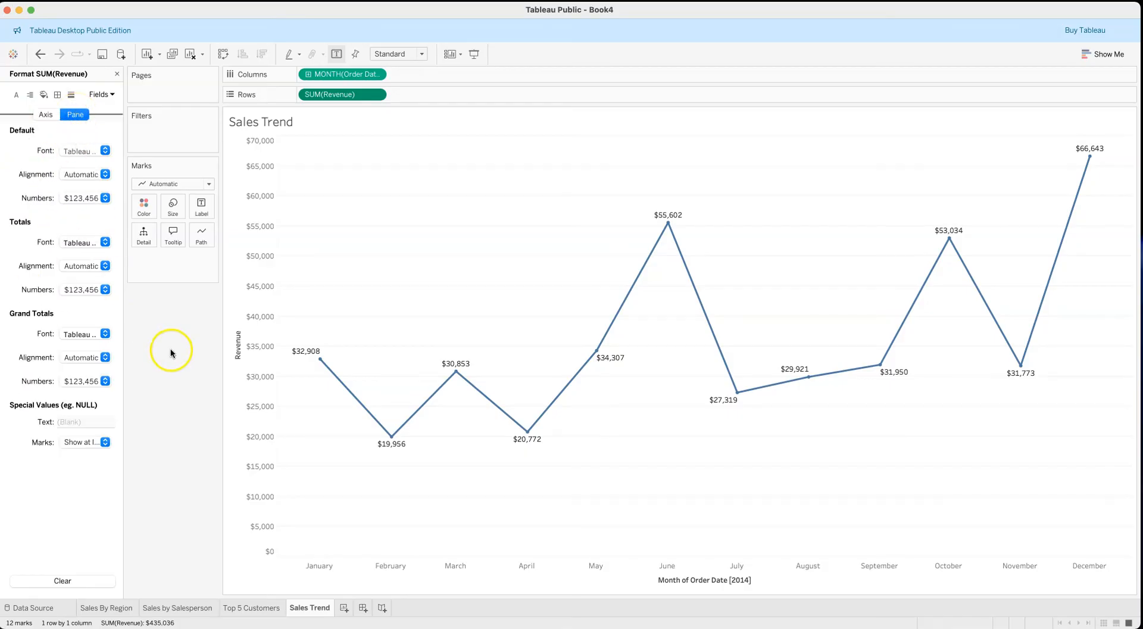
pyautogui.click(45, 115)
pyautogui.click(75, 115)
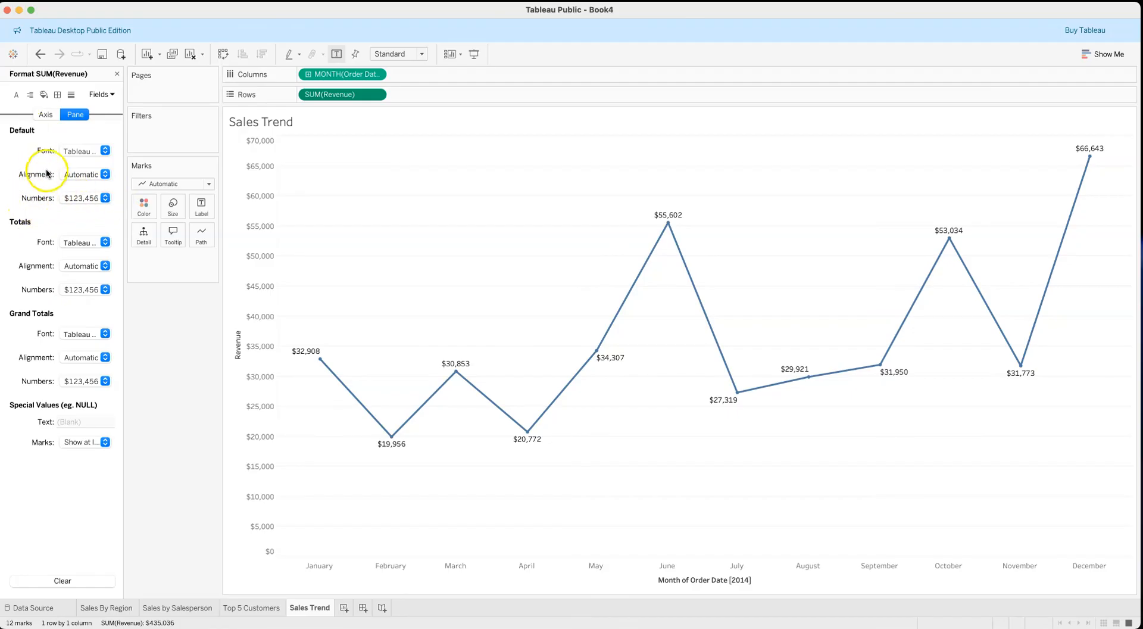
pyautogui.click(100, 200)
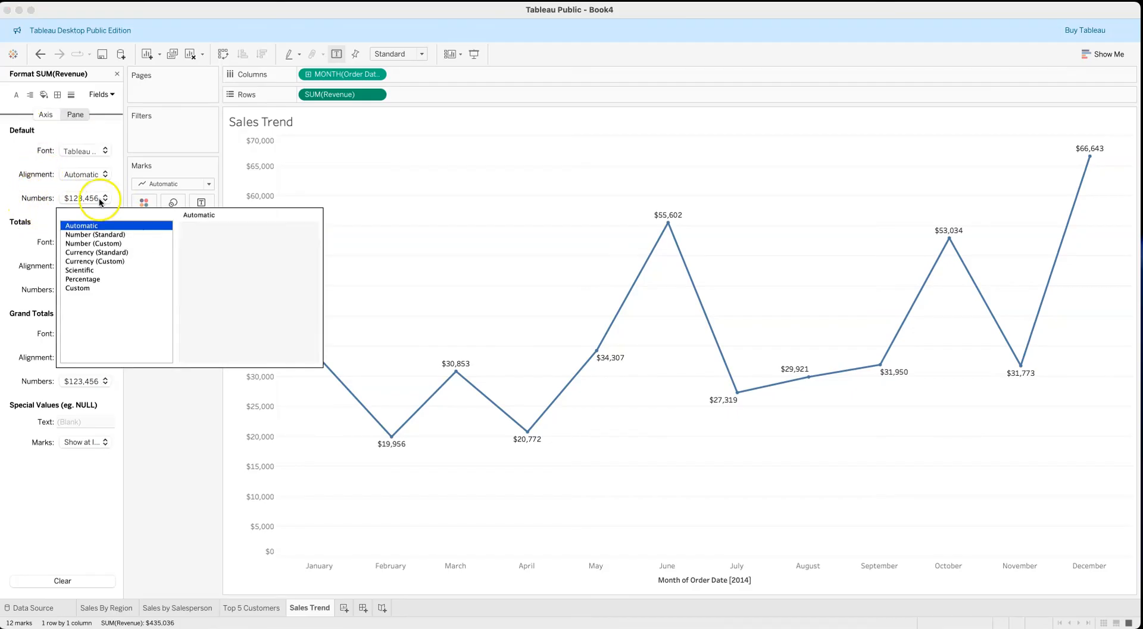
pyautogui.click(108, 262)
pyautogui.click(219, 247)
pyautogui.click(219, 247)
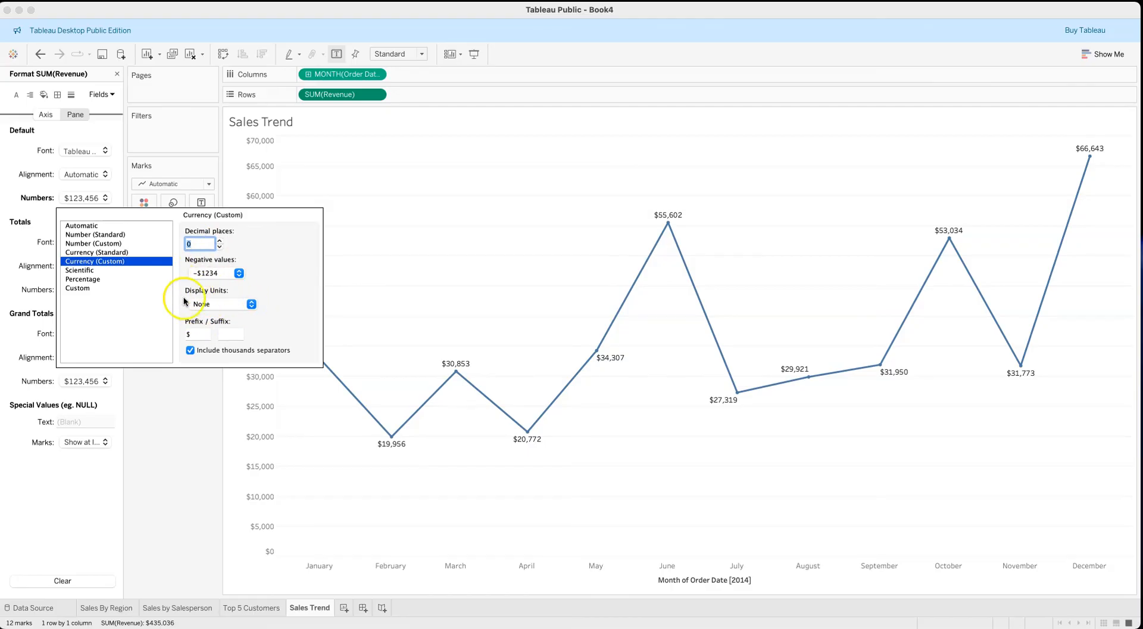
pyautogui.click(252, 304)
pyautogui.click(227, 315)
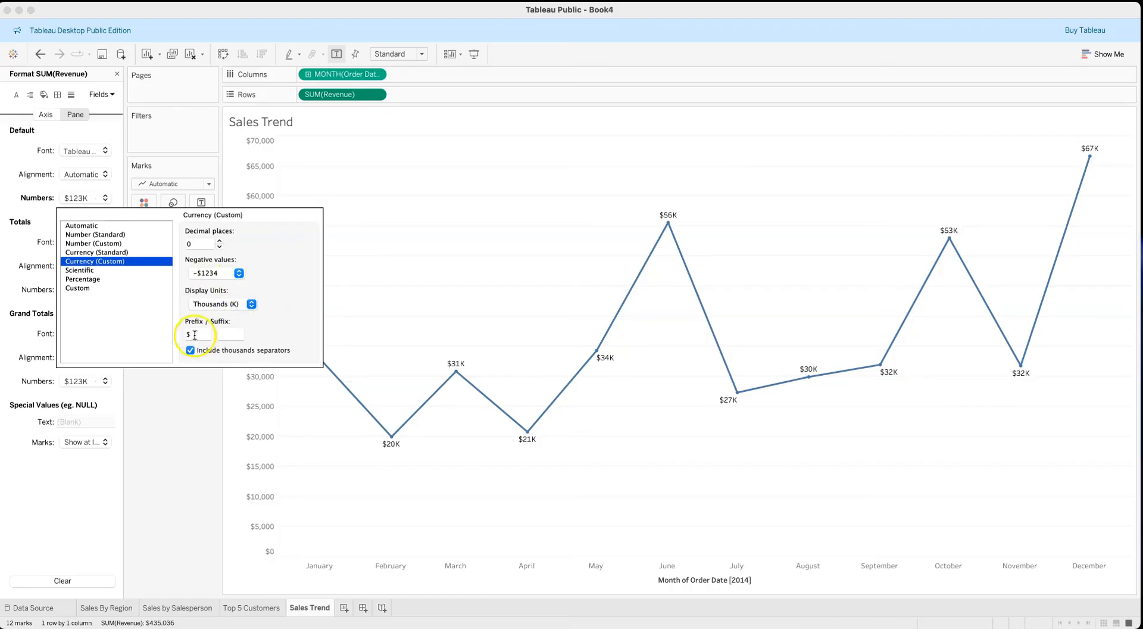
pyautogui.click(197, 411)
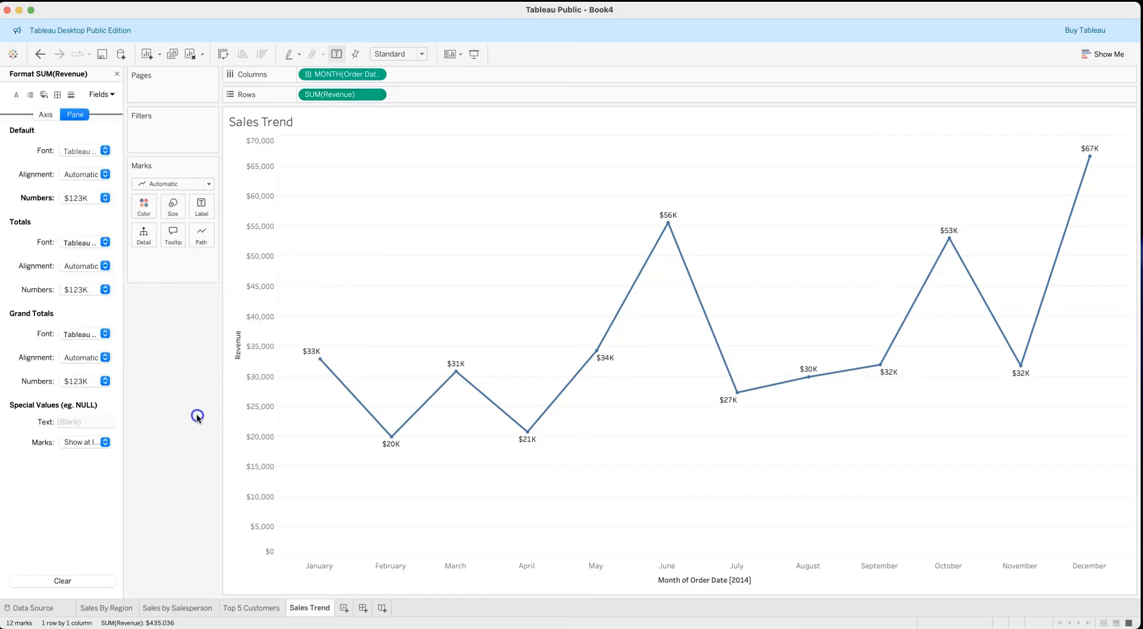
# - Undo the Thousands (K) display units change and close the Revenue formatting
pyautogui.click(38, 54)
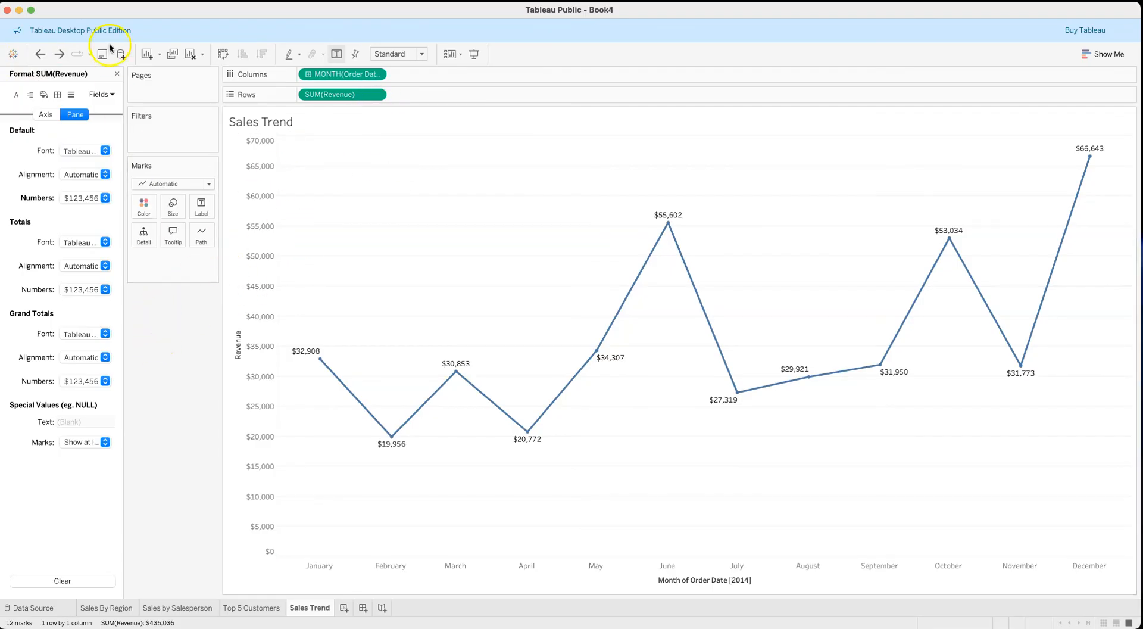
pyautogui.click(117, 73)
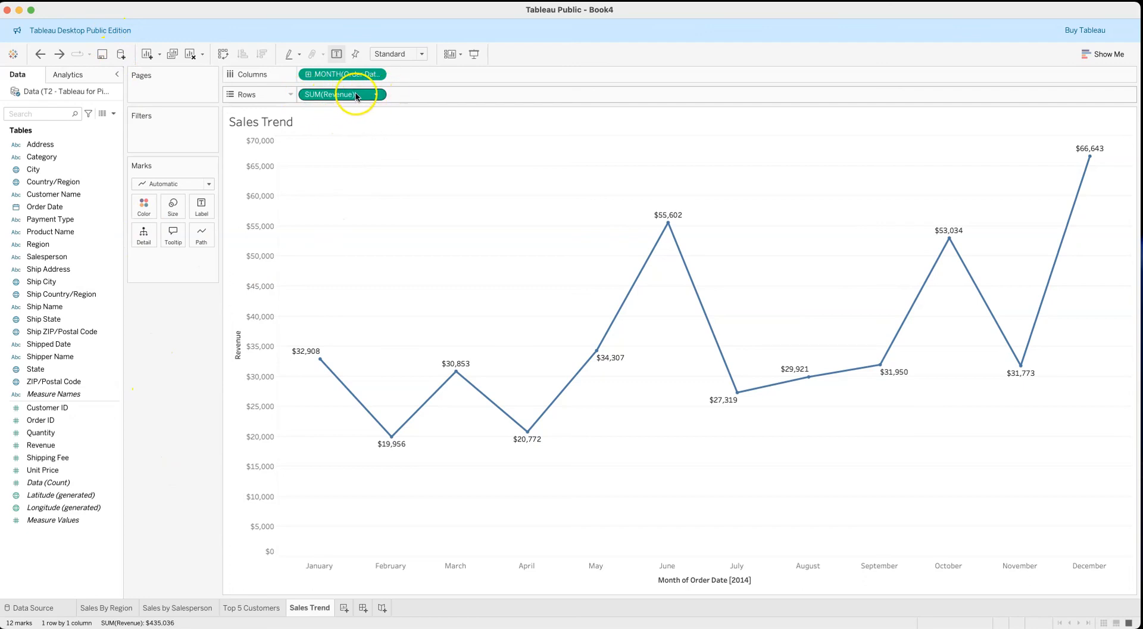
# - Reformat the Revenue pane numbers that label the line as Currency (Custom) with 0 decimal places and Thousands (K) units
pyautogui.click(377, 96)
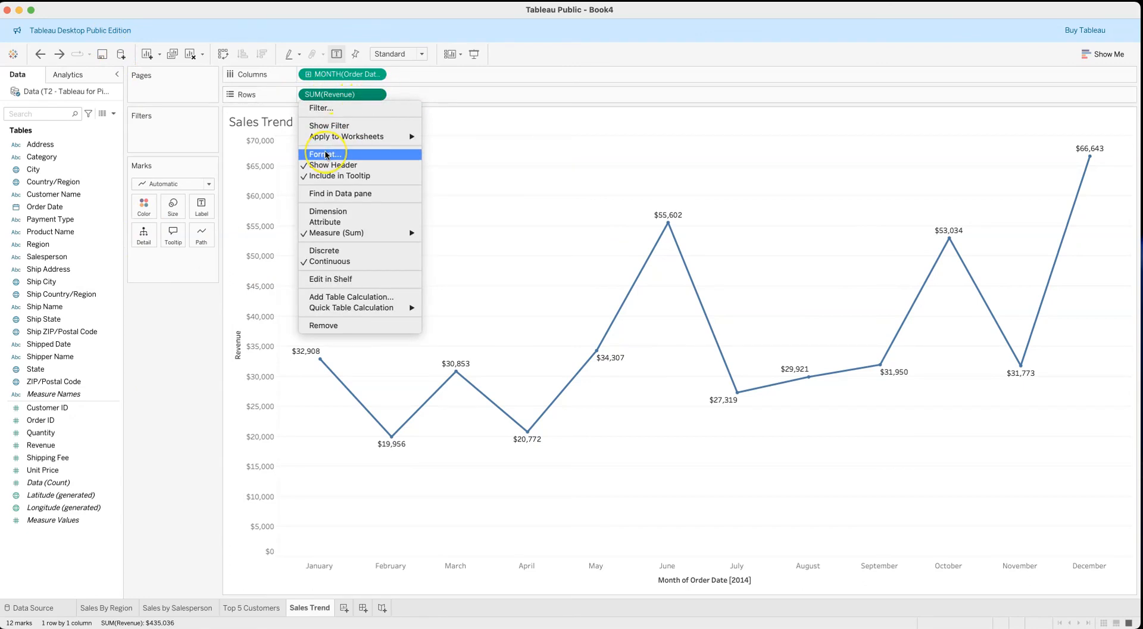
pyautogui.click(326, 155)
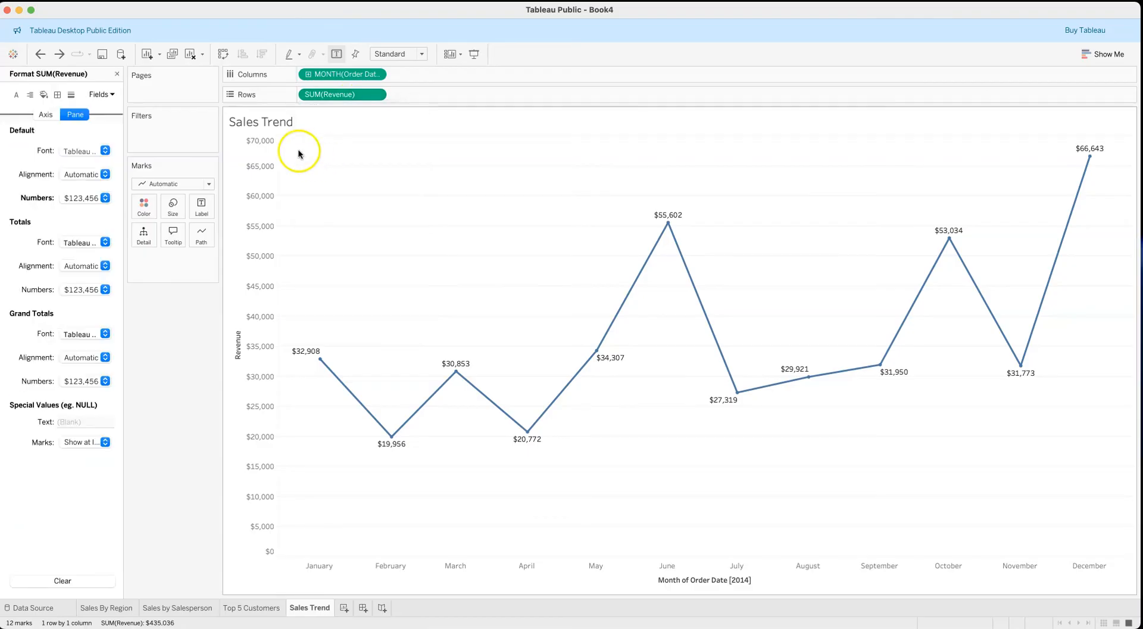
pyautogui.click(46, 114)
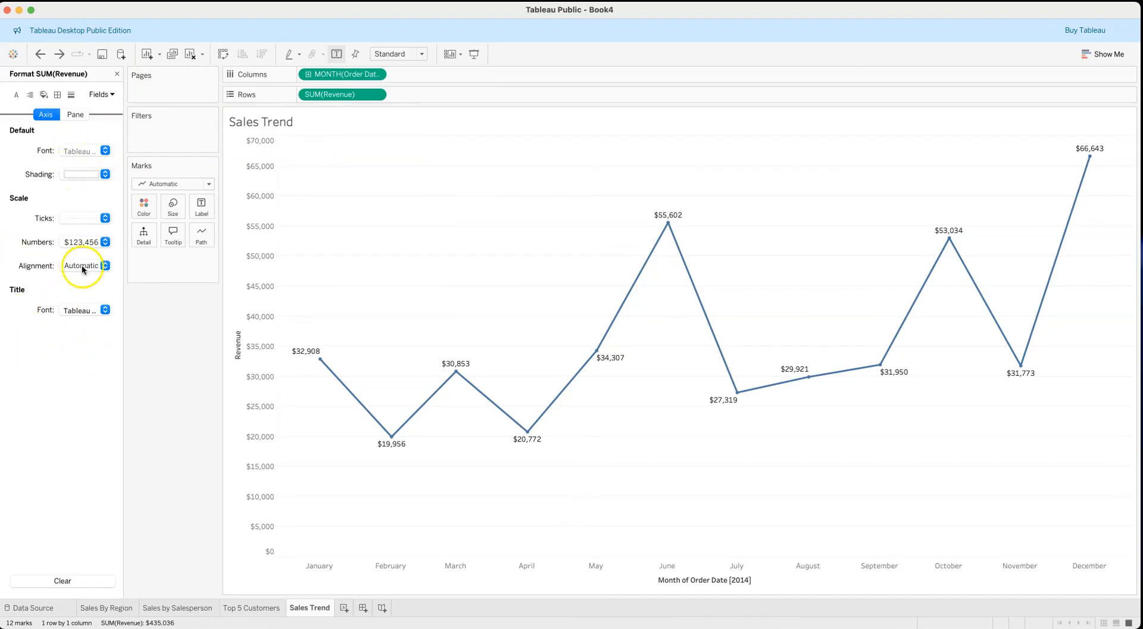
pyautogui.click(76, 115)
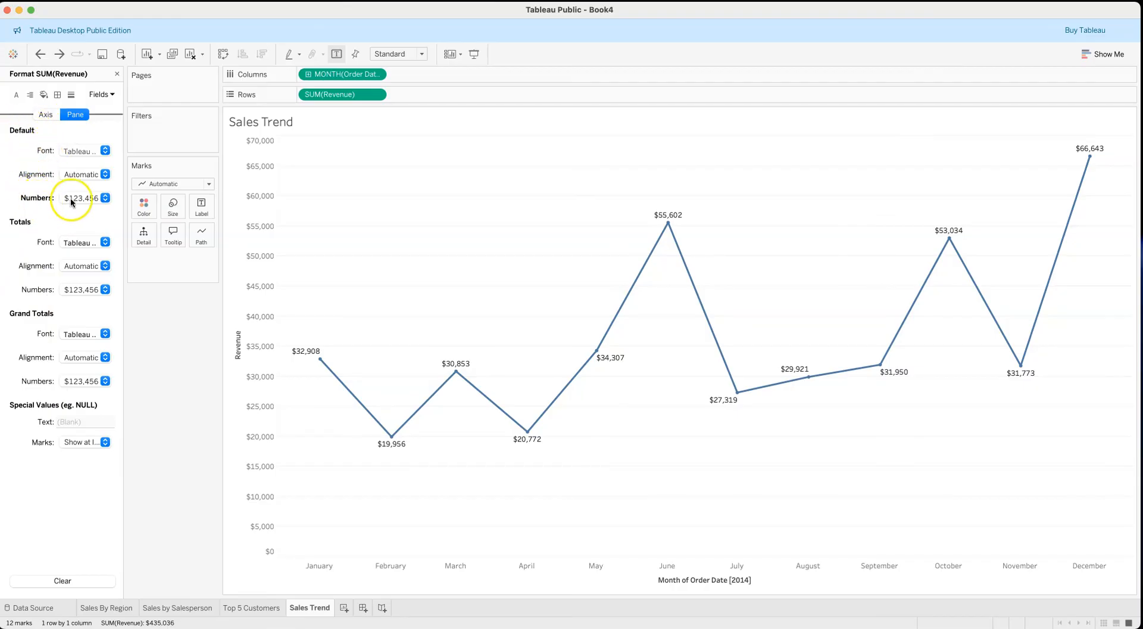
pyautogui.click(105, 198)
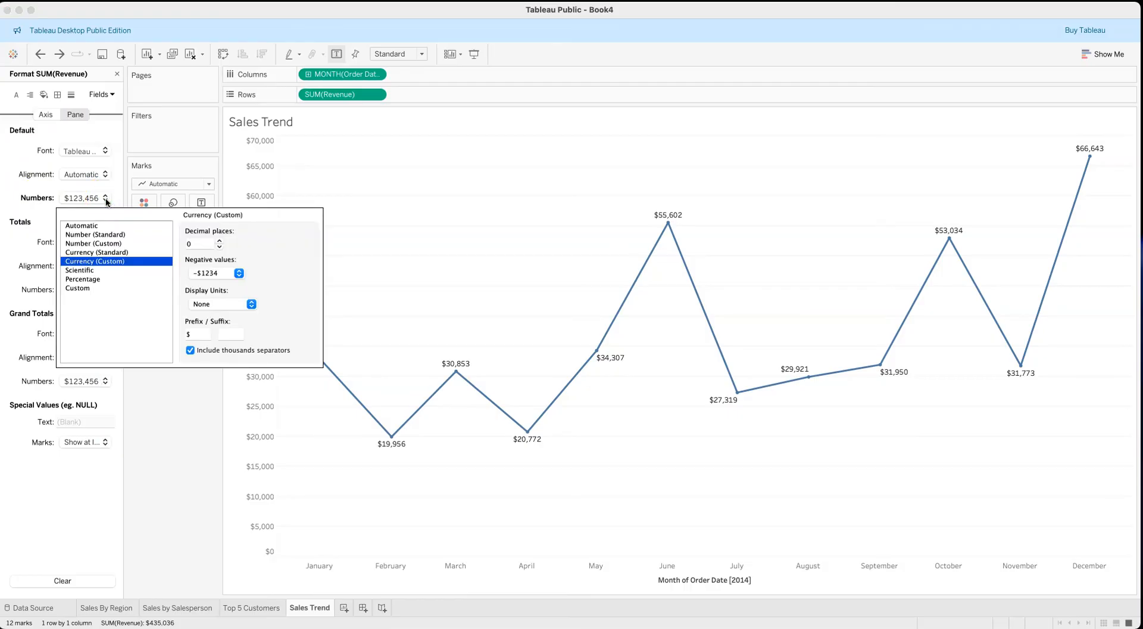
pyautogui.click(90, 226)
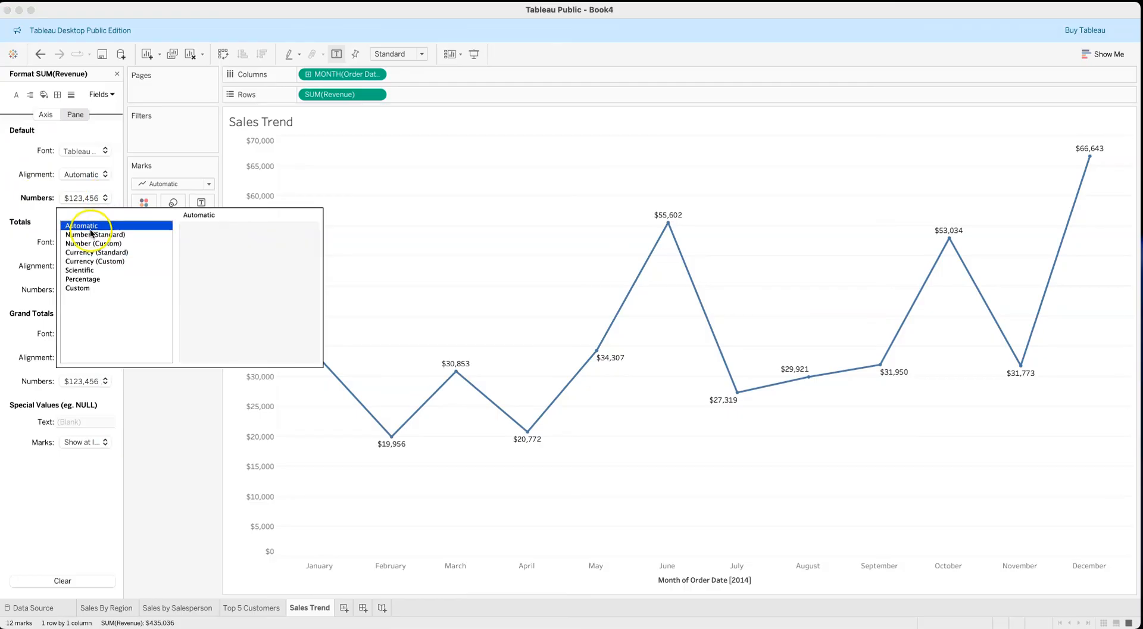
pyautogui.click(89, 262)
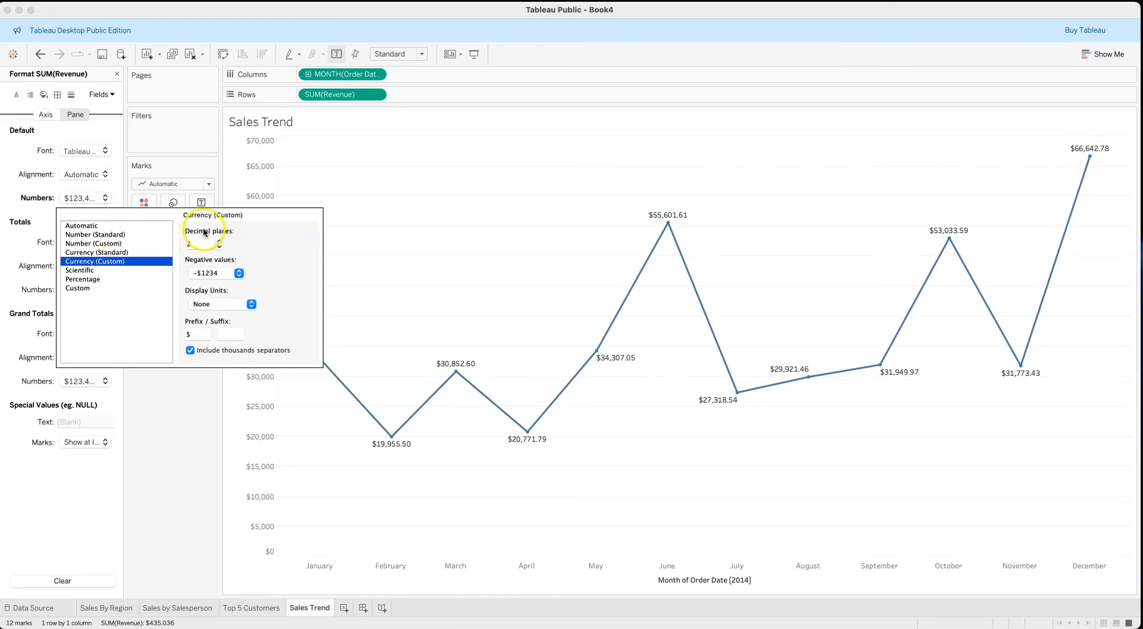
pyautogui.doubleClick(220, 249)
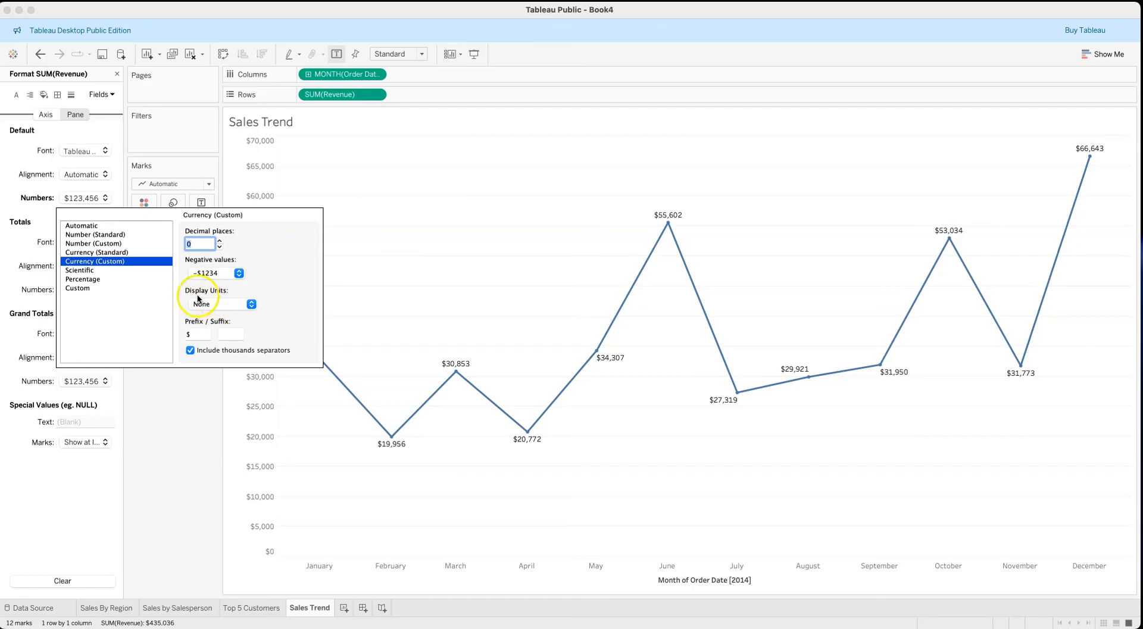
pyautogui.click(252, 305)
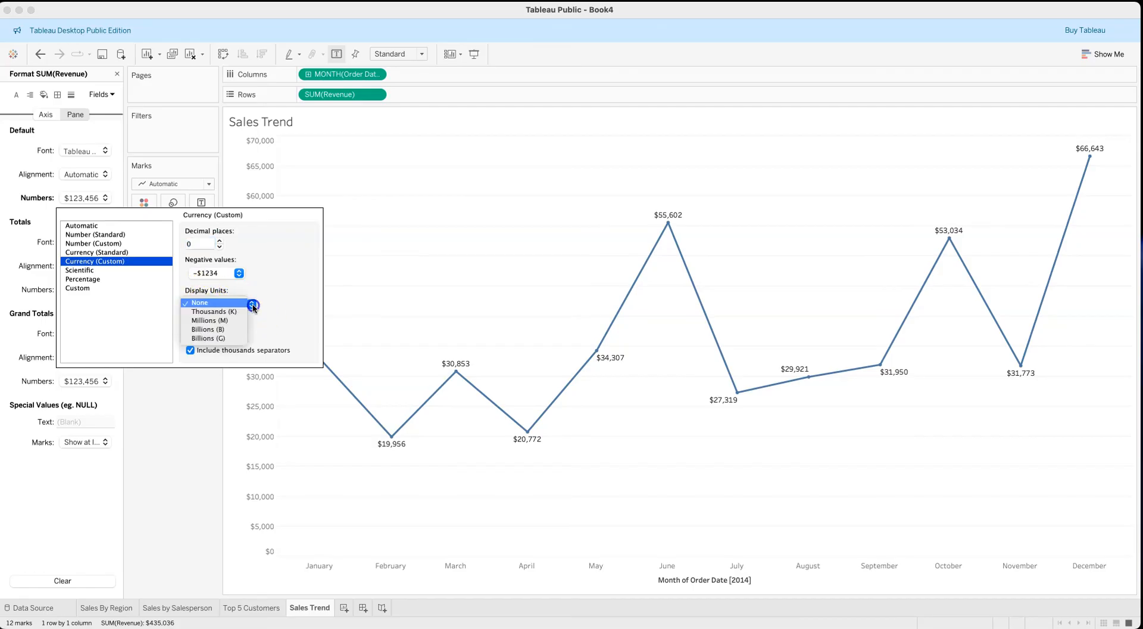
pyautogui.click(226, 312)
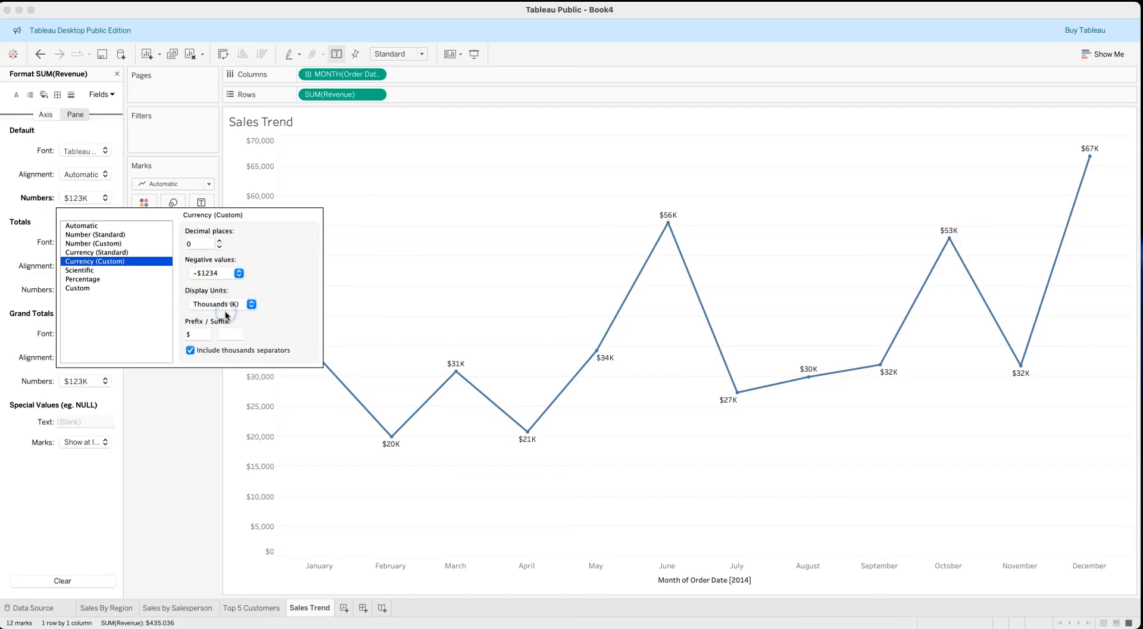
pyautogui.click(181, 451)
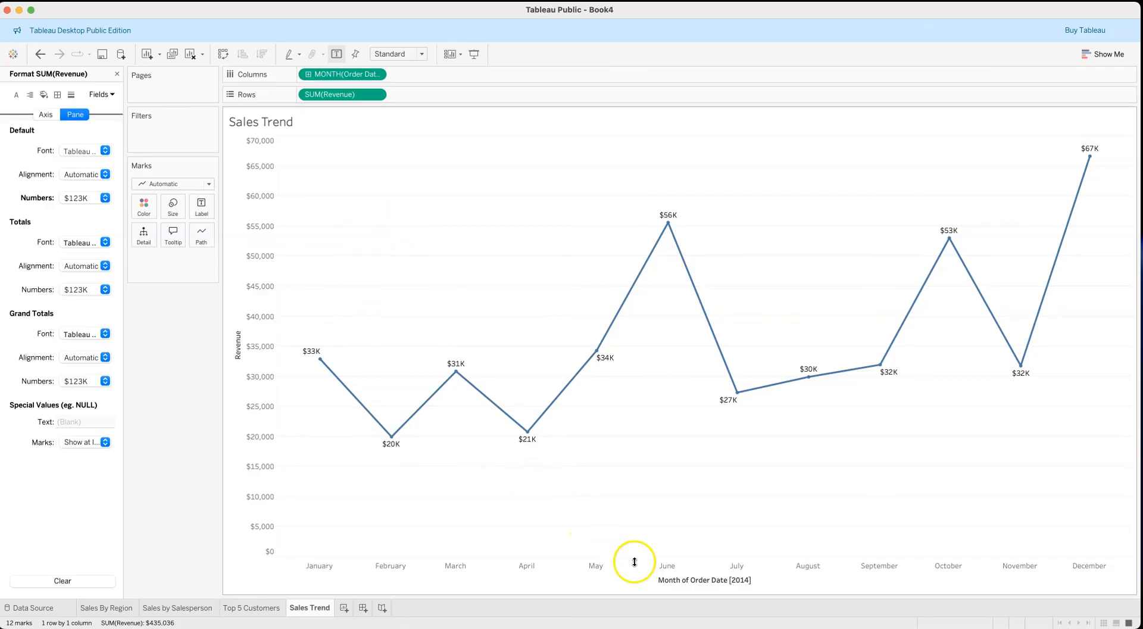
pyautogui.click(690, 582)
pyautogui.rightClick(691, 584)
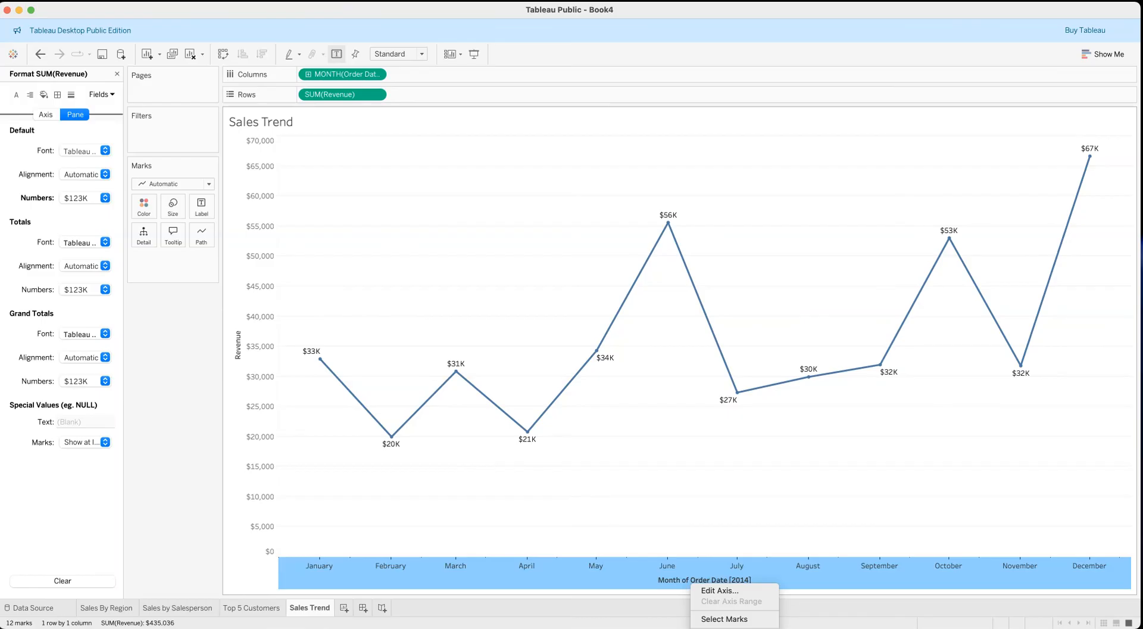
pyautogui.click(714, 591)
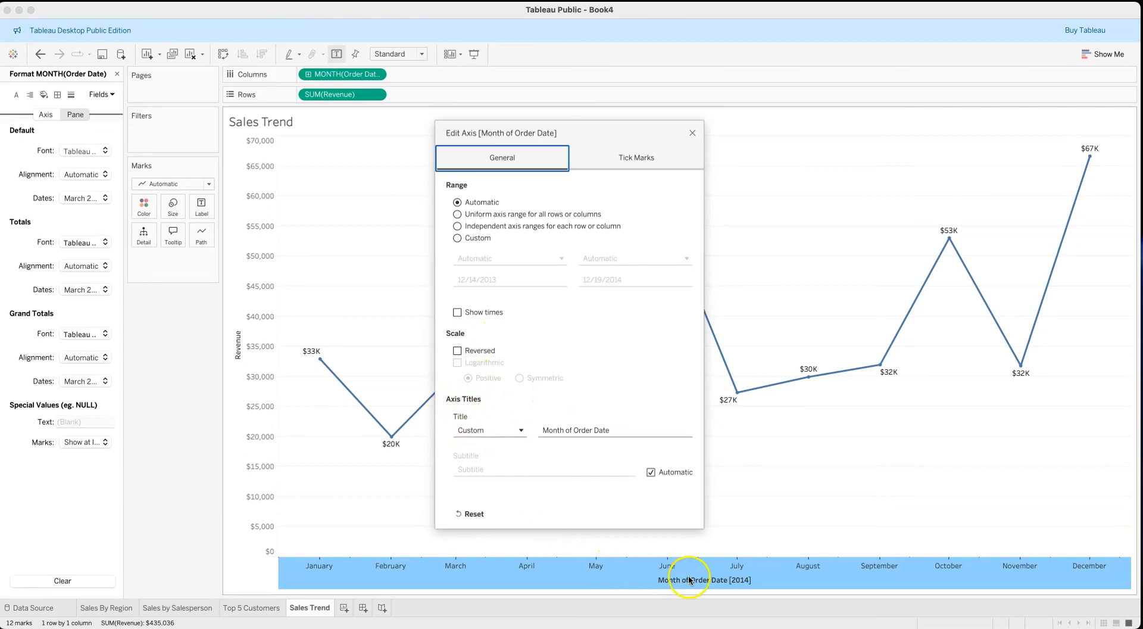
pyautogui.click(693, 134)
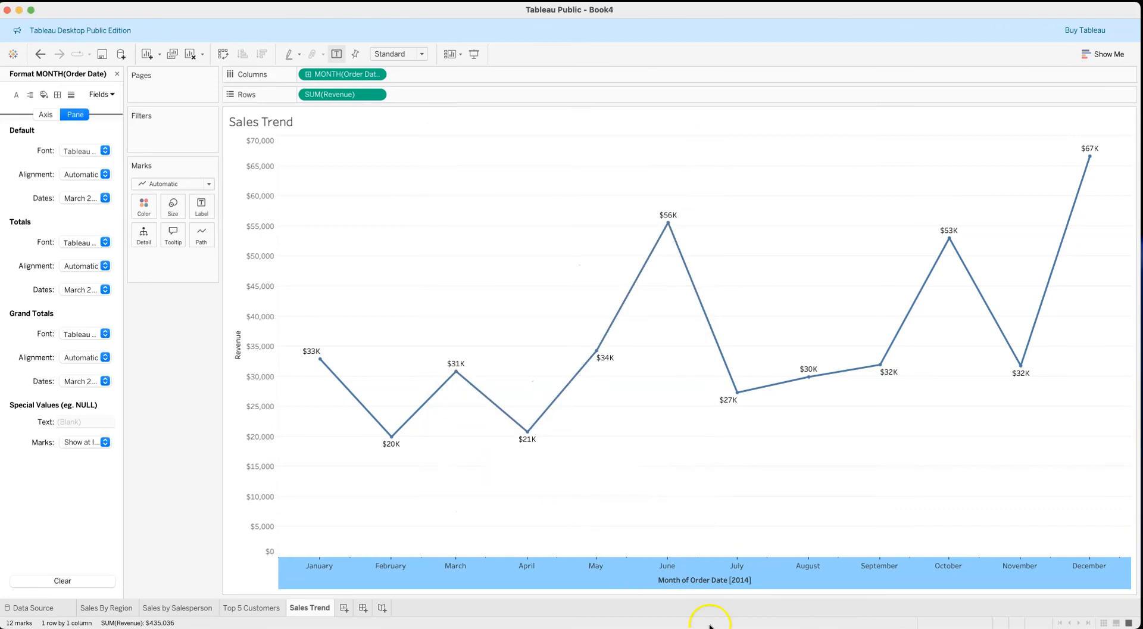
# - Clear the Month of Order Date axis title and hide the Revenue axis header
pyautogui.rightClick(694, 579)
pyautogui.click(721, 592)
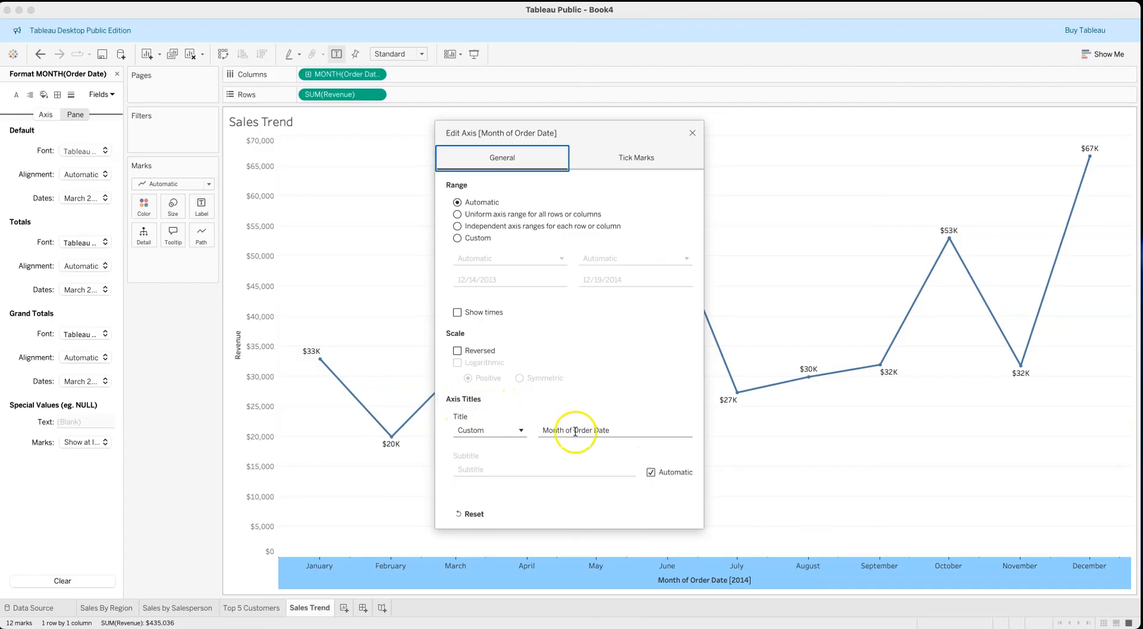
pyautogui.click(625, 429)
pyautogui.moveTo(626, 429); pyautogui.dragTo(545, 427)
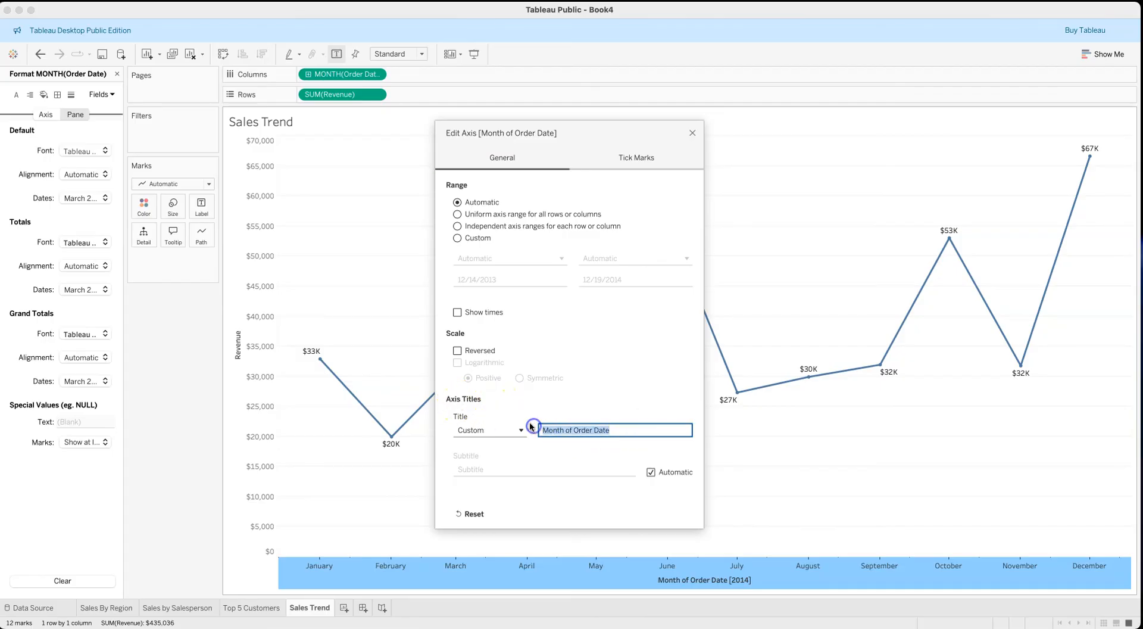
pyautogui.press('BackSpace')
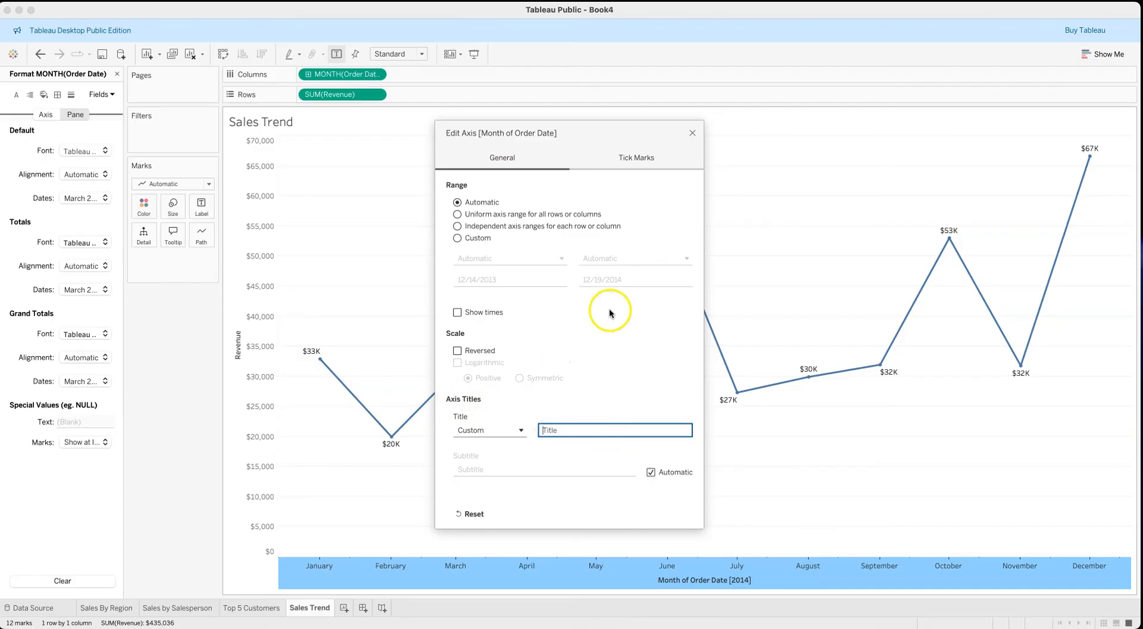
pyautogui.click(693, 133)
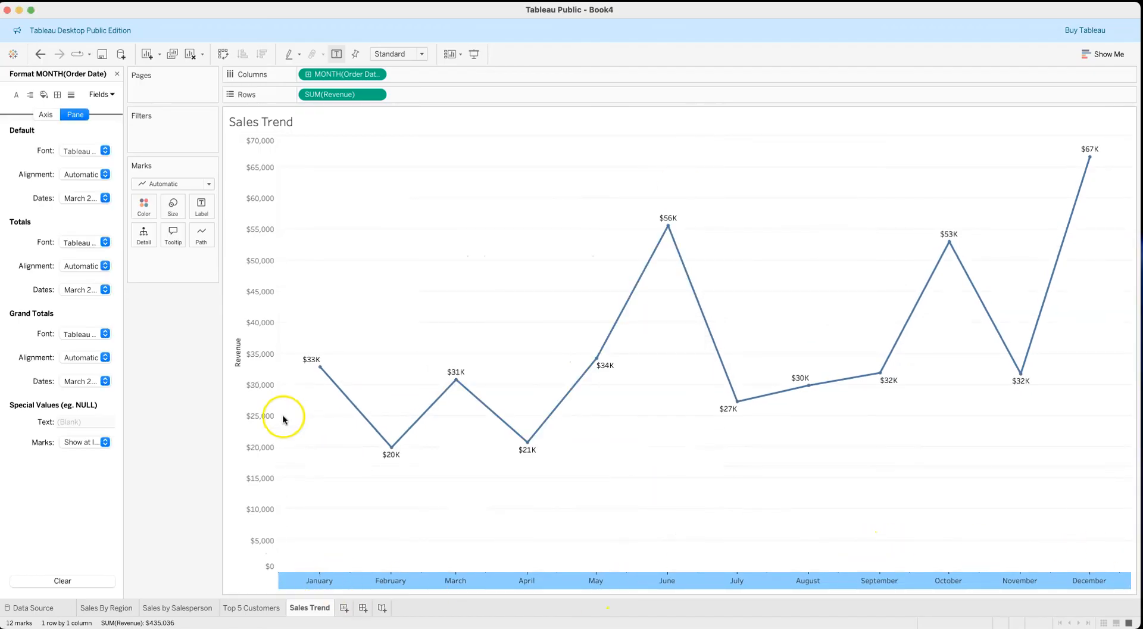
pyautogui.rightClick(257, 350)
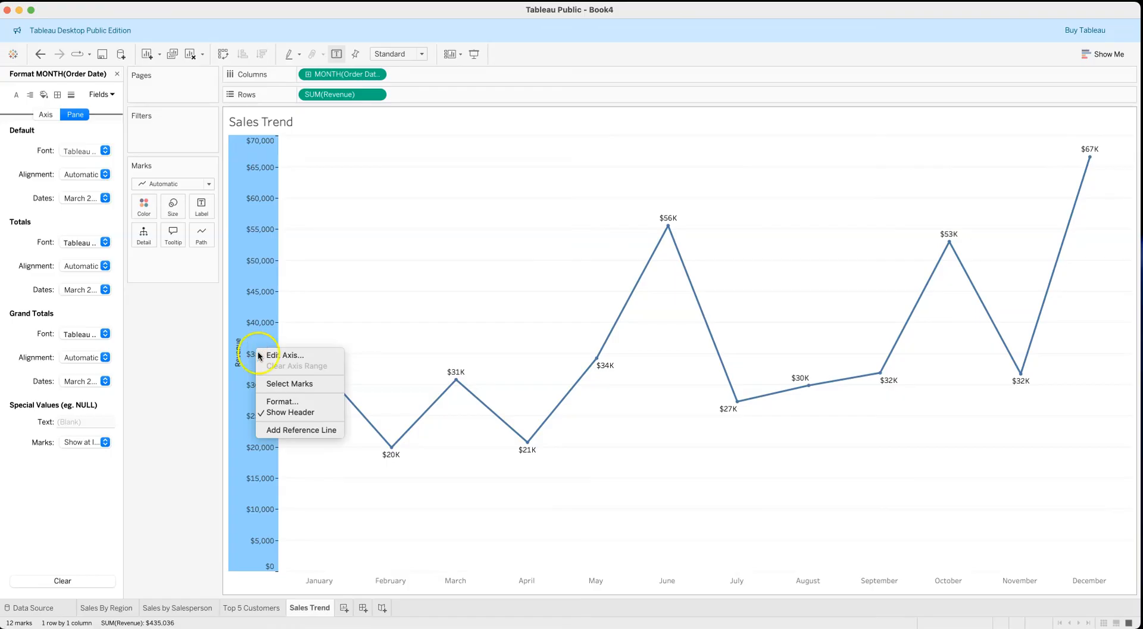
pyautogui.click(279, 413)
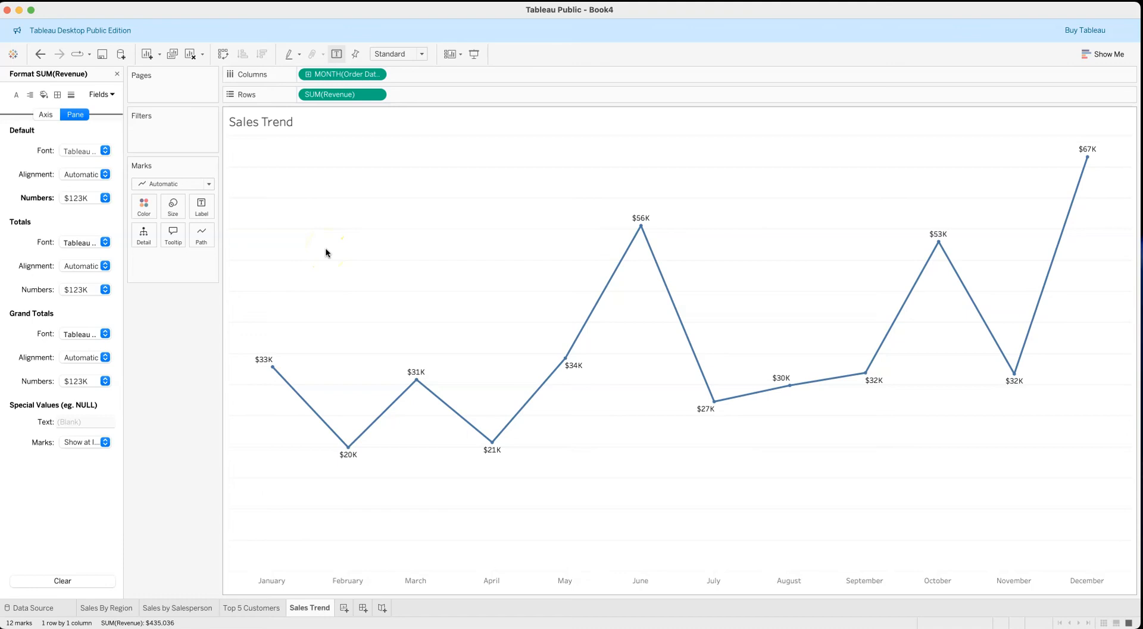
# - Format the Sales Trend title in Tableau Medium, size 16, centered, and apply it
pyautogui.rightClick(262, 125)
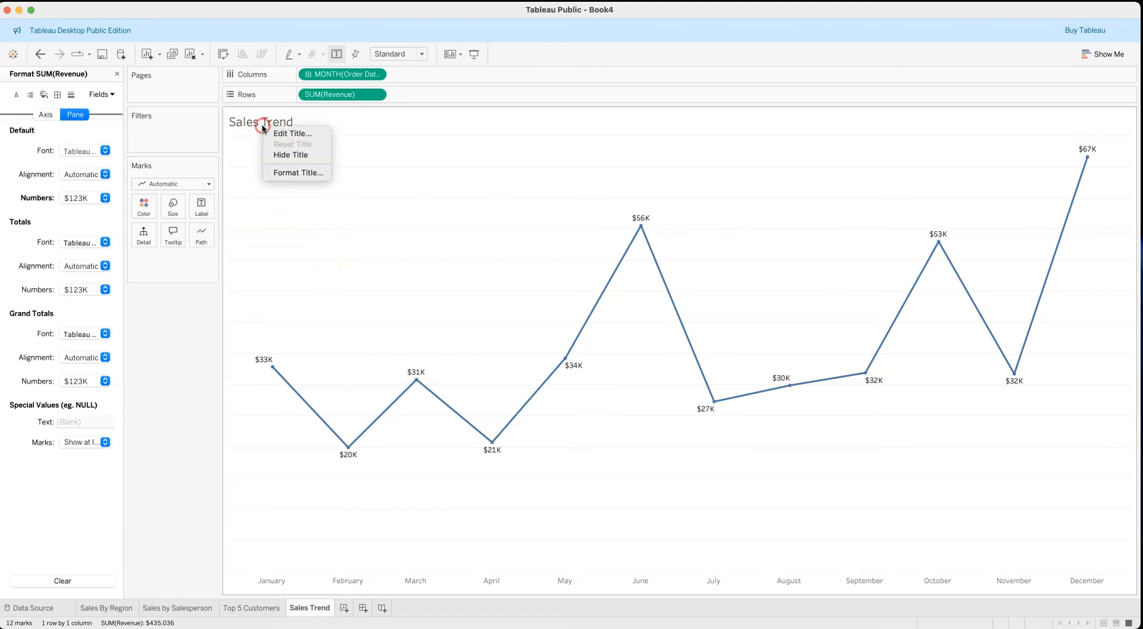
pyautogui.click(285, 133)
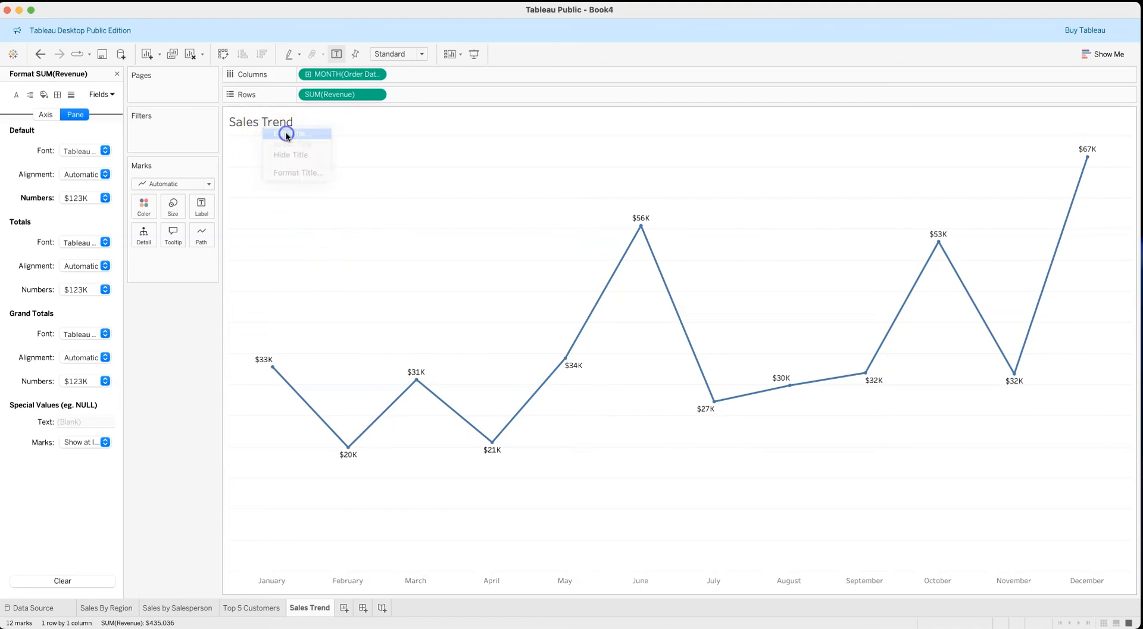
pyautogui.moveTo(522, 315); pyautogui.dragTo(422, 310)
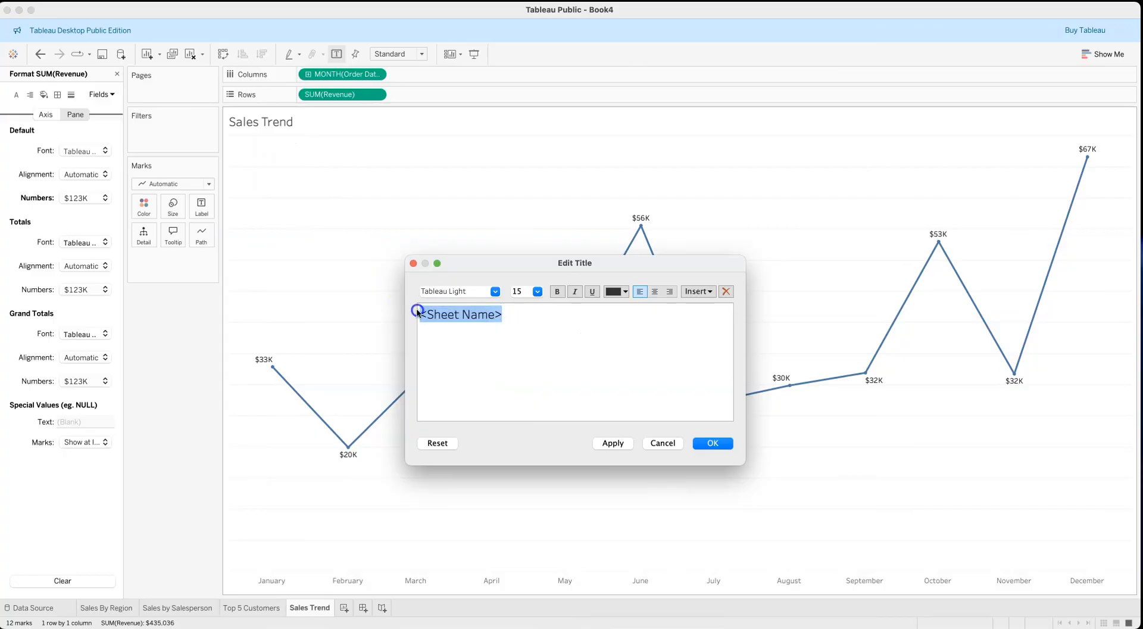
pyautogui.click(494, 291)
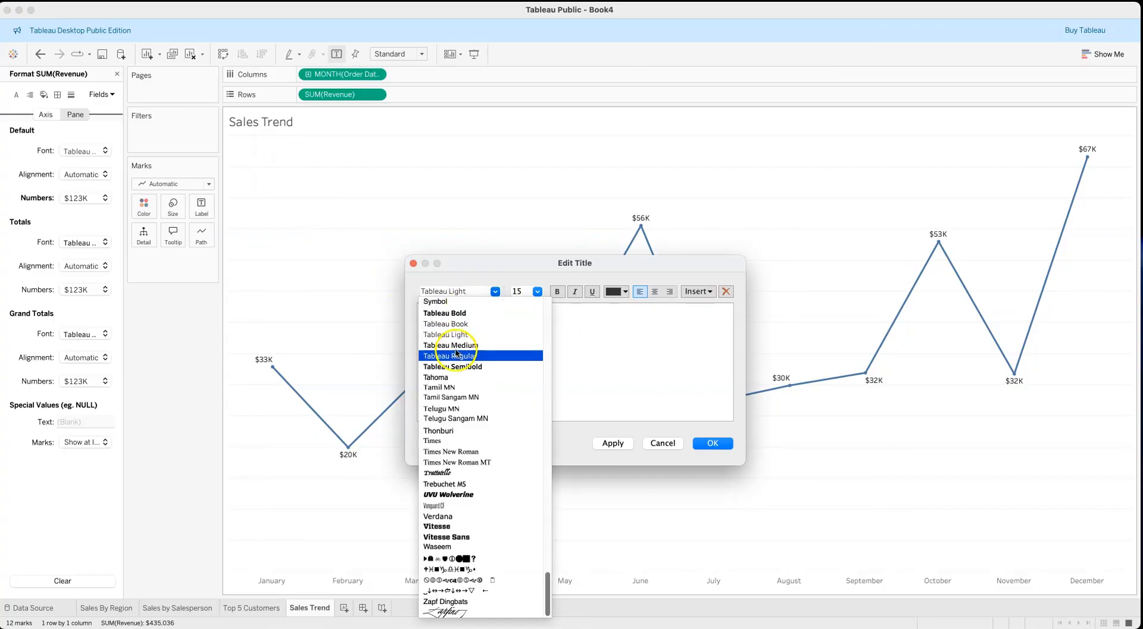
pyautogui.click(451, 345)
pyautogui.click(537, 291)
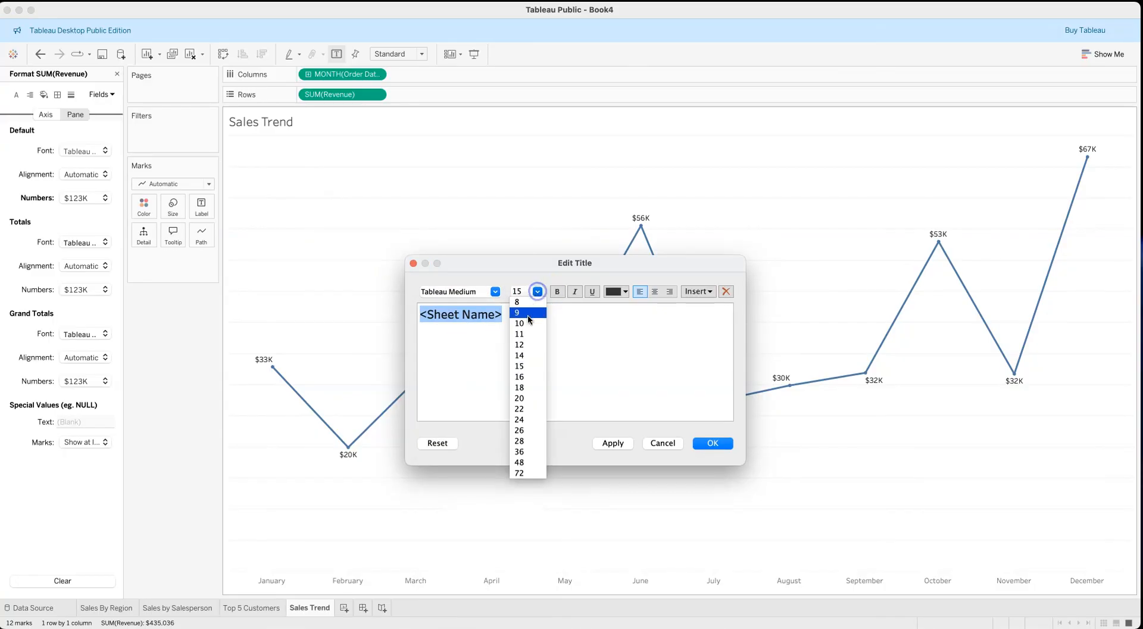
pyautogui.click(523, 376)
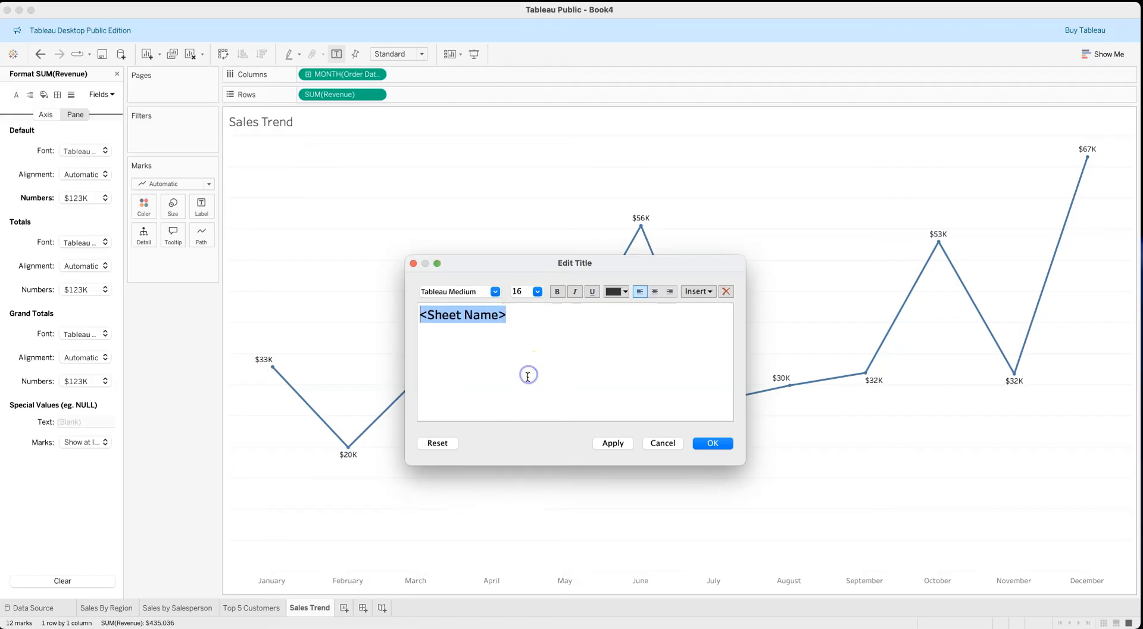
pyautogui.click(655, 291)
pyautogui.click(614, 442)
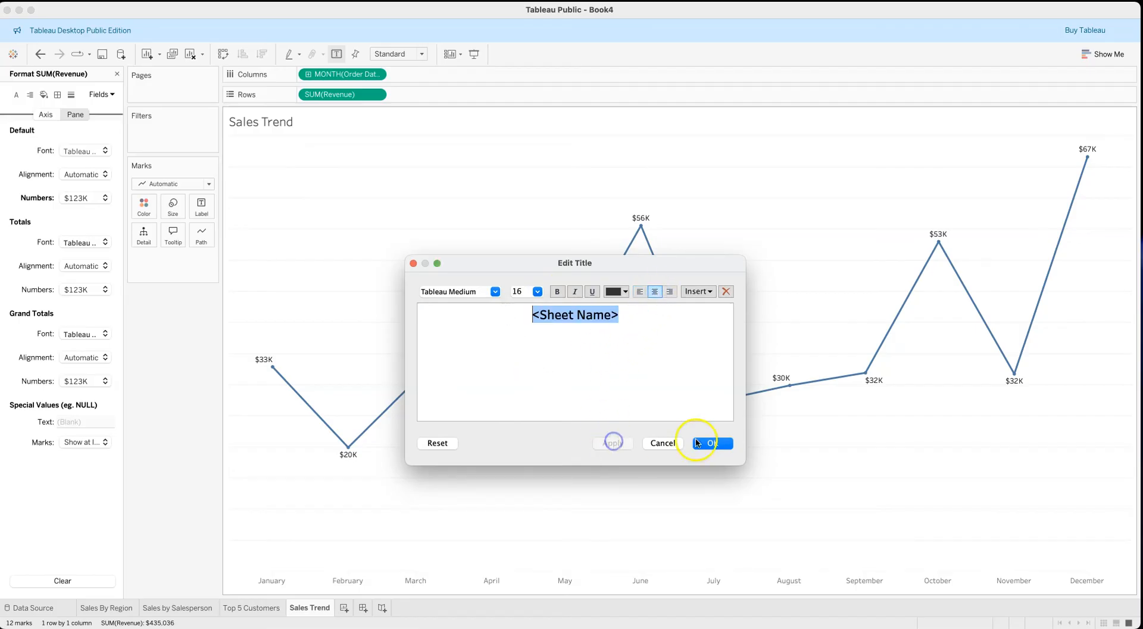
pyautogui.click(697, 443)
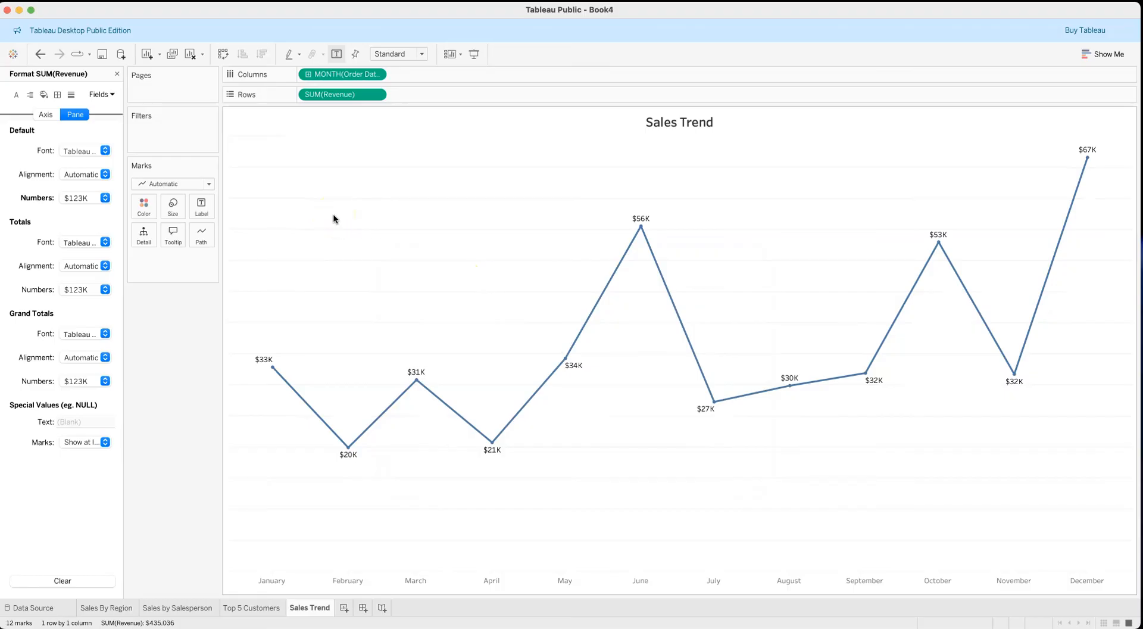
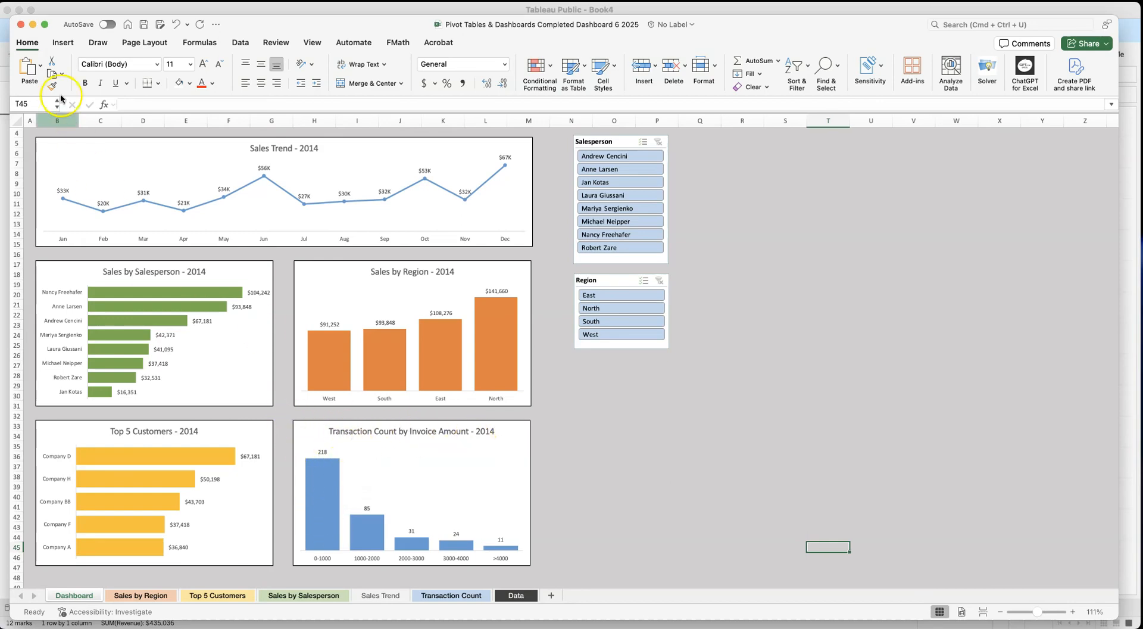
# - Close the Excel dashboard to return to Tableau Public and add a new worksheet named Transaction Count
pyautogui.click(32, 25)
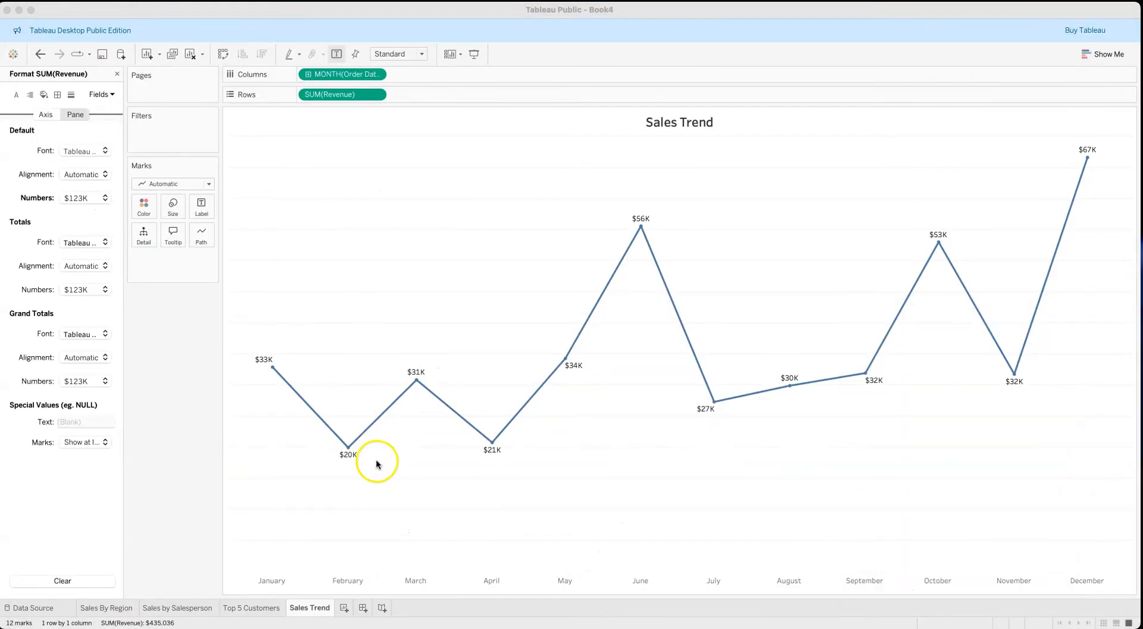
pyautogui.click(344, 608)
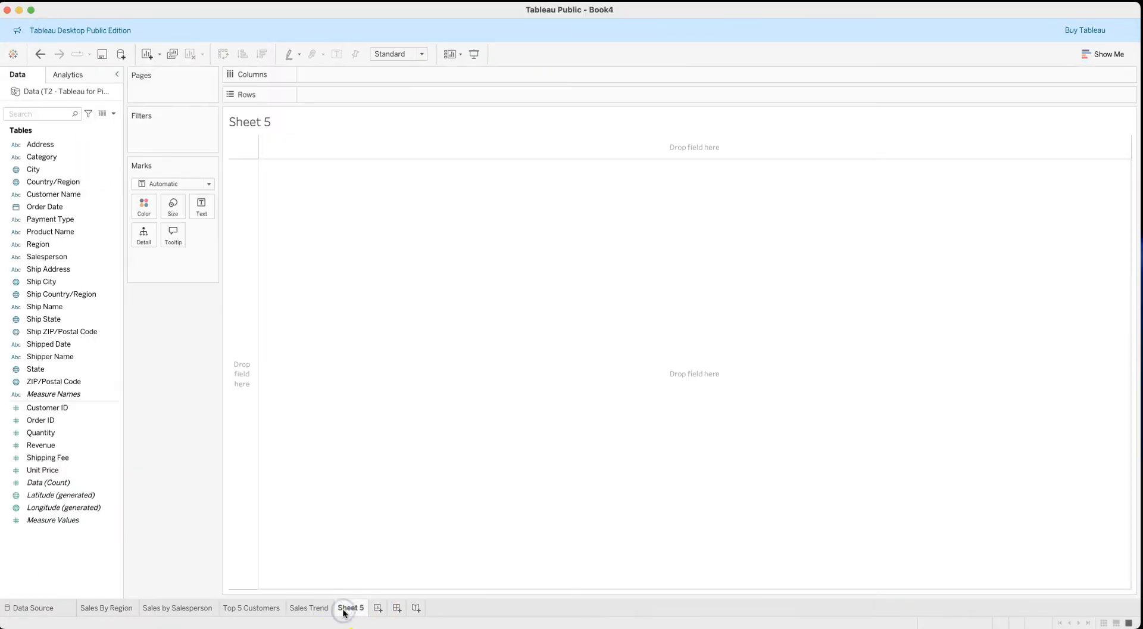
pyautogui.rightClick(351, 609)
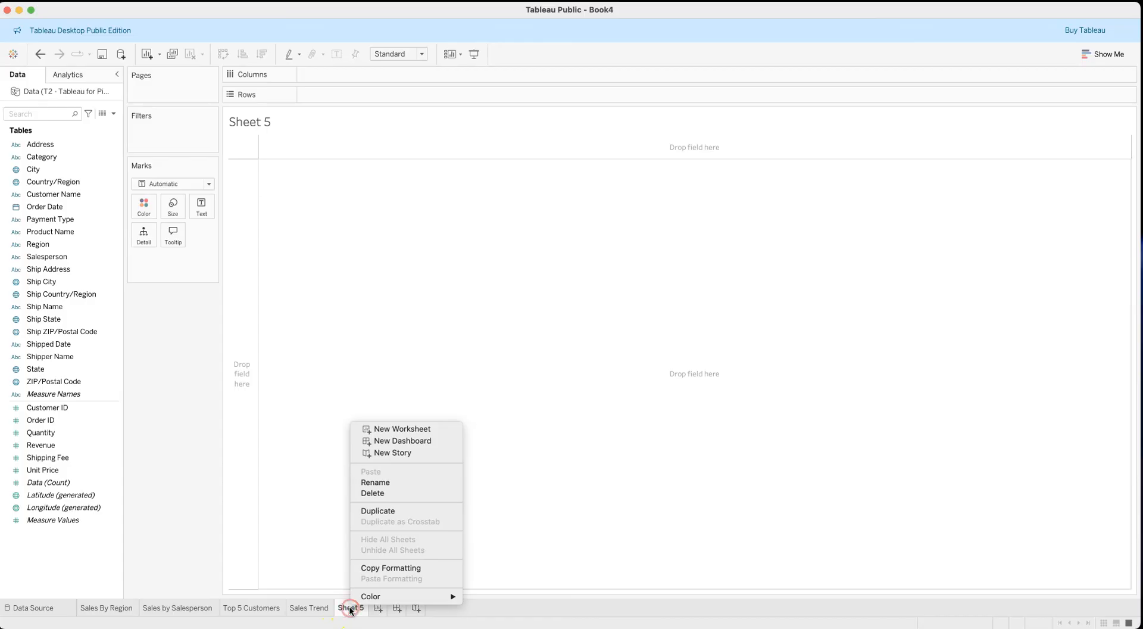
pyautogui.click(386, 483)
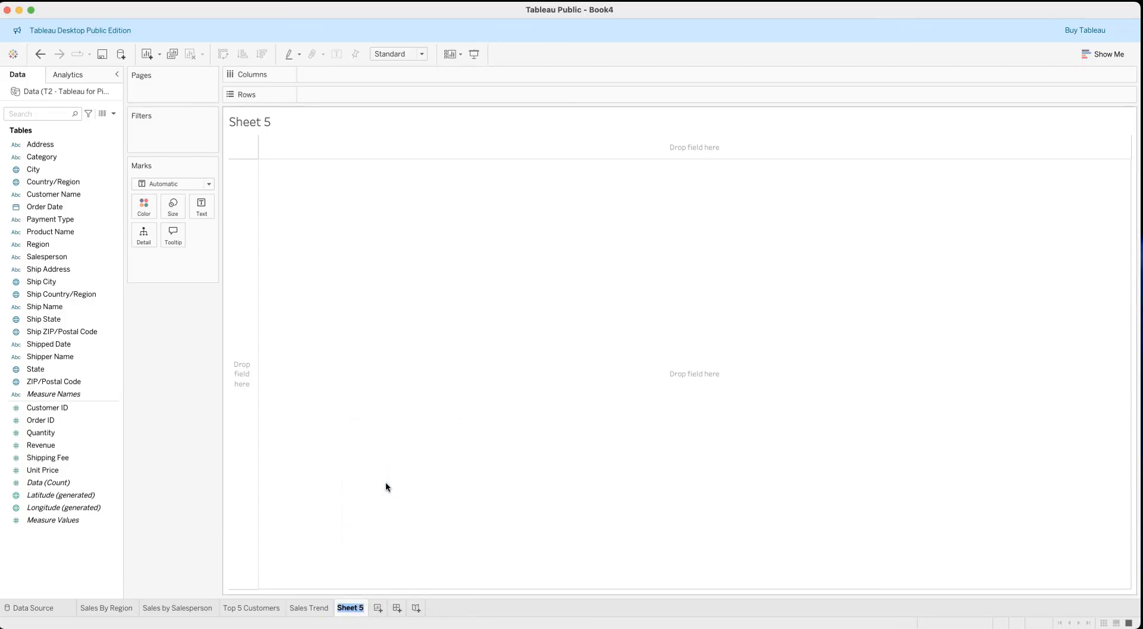
pyautogui.write('Transac')
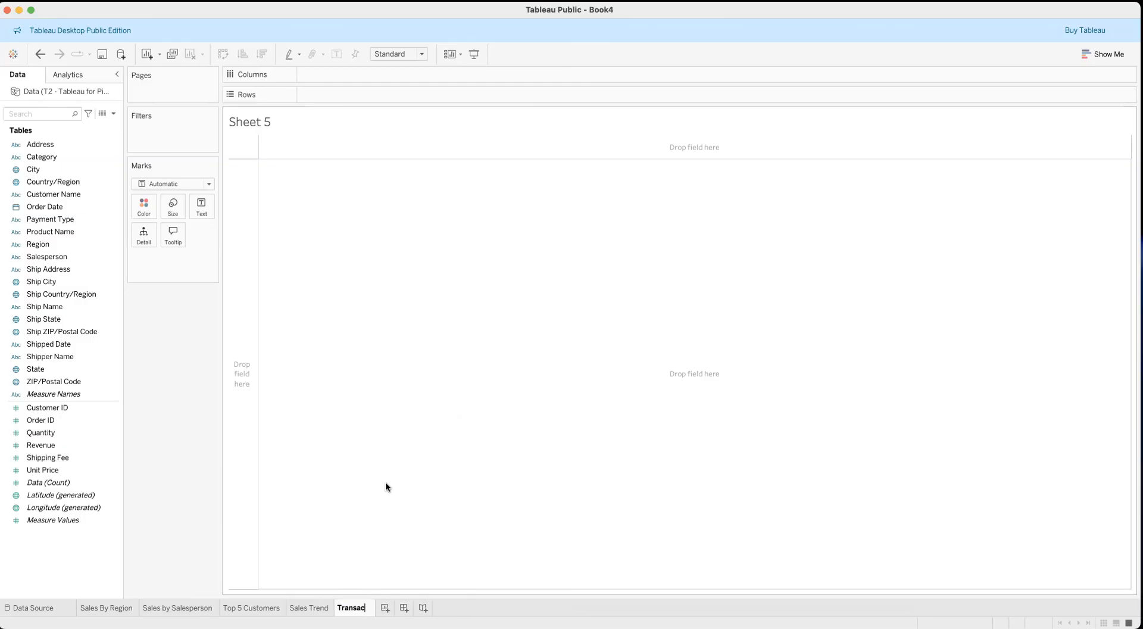
pyautogui.write('tion Count')
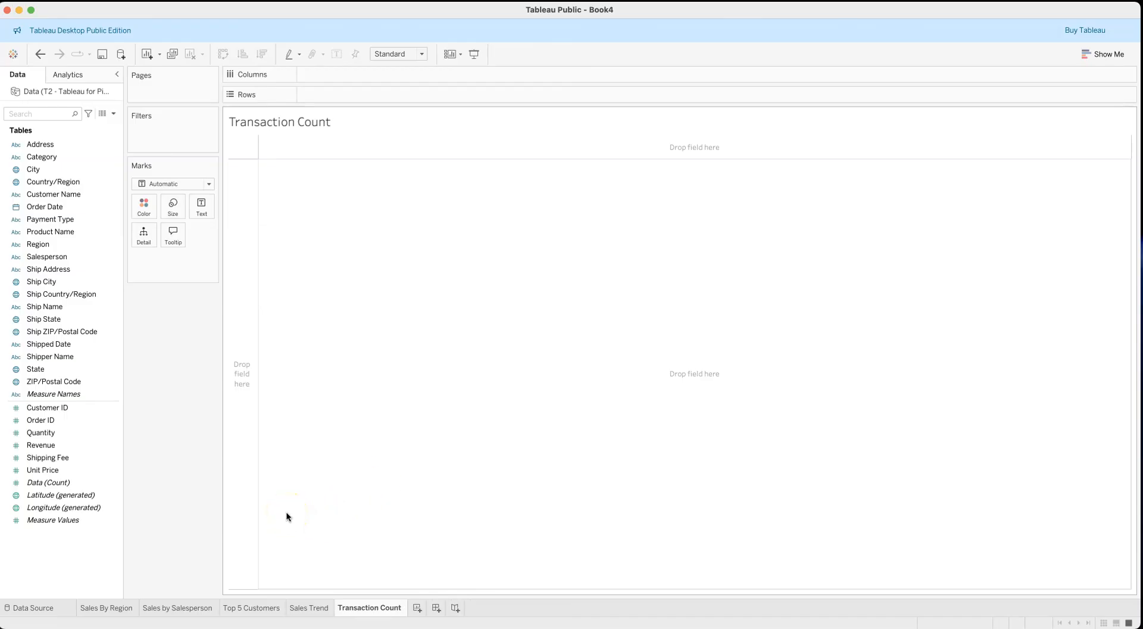
# - Replace the sheet name placeholder in the worksheet title with "Transaction Count by Invoice Amount"
pyautogui.rightClick(297, 126)
pyautogui.click(306, 130)
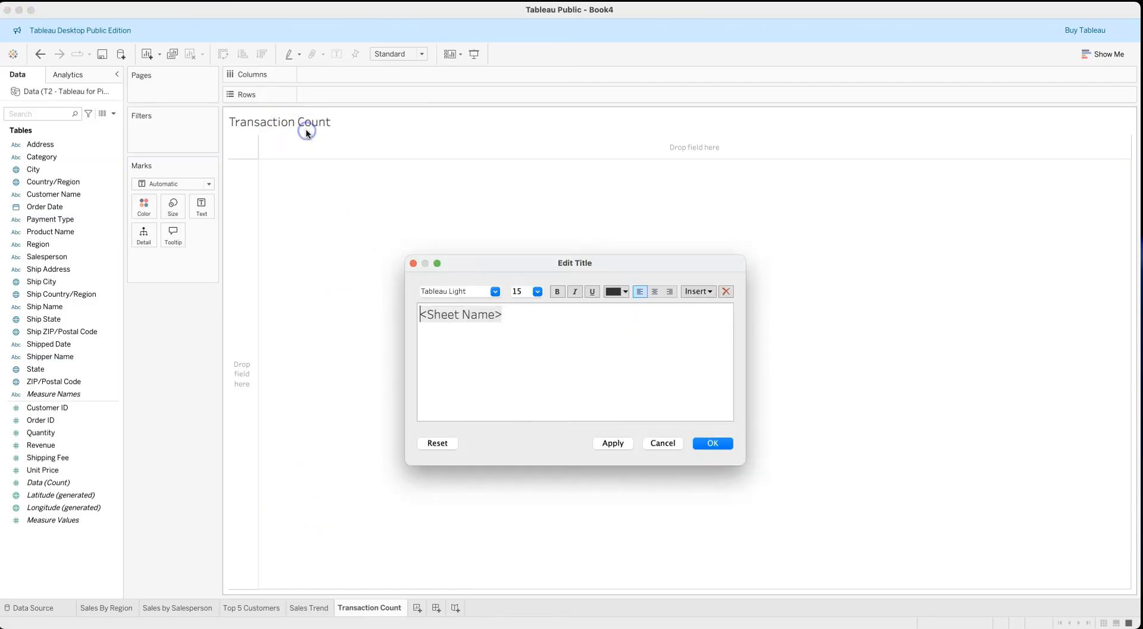
pyautogui.moveTo(518, 315); pyautogui.dragTo(417, 315)
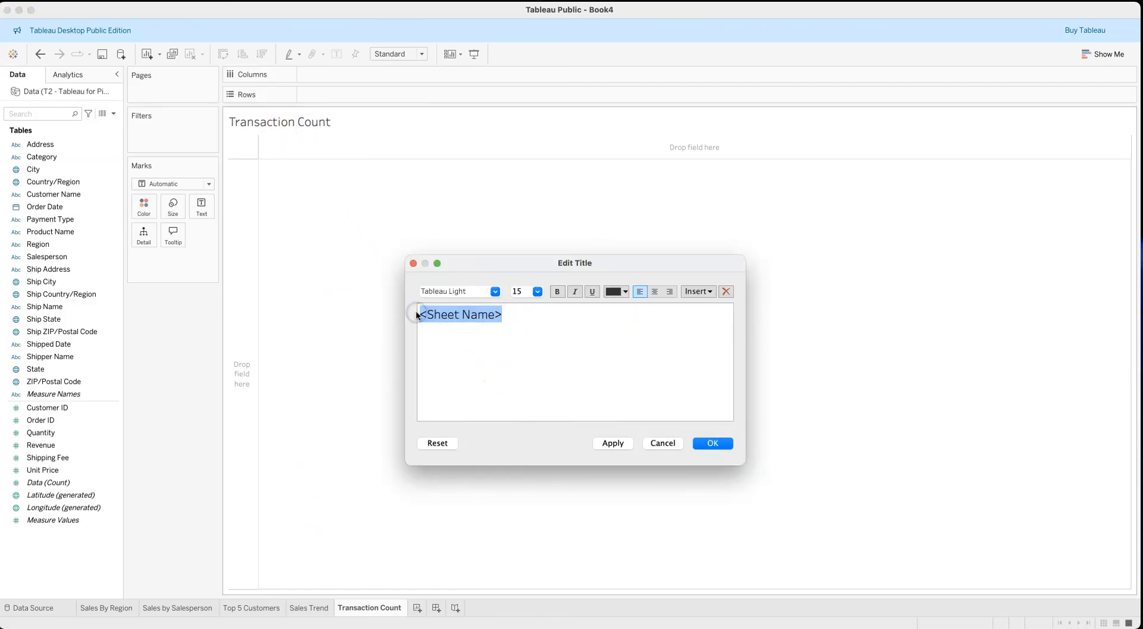
pyautogui.press('BackSpace')
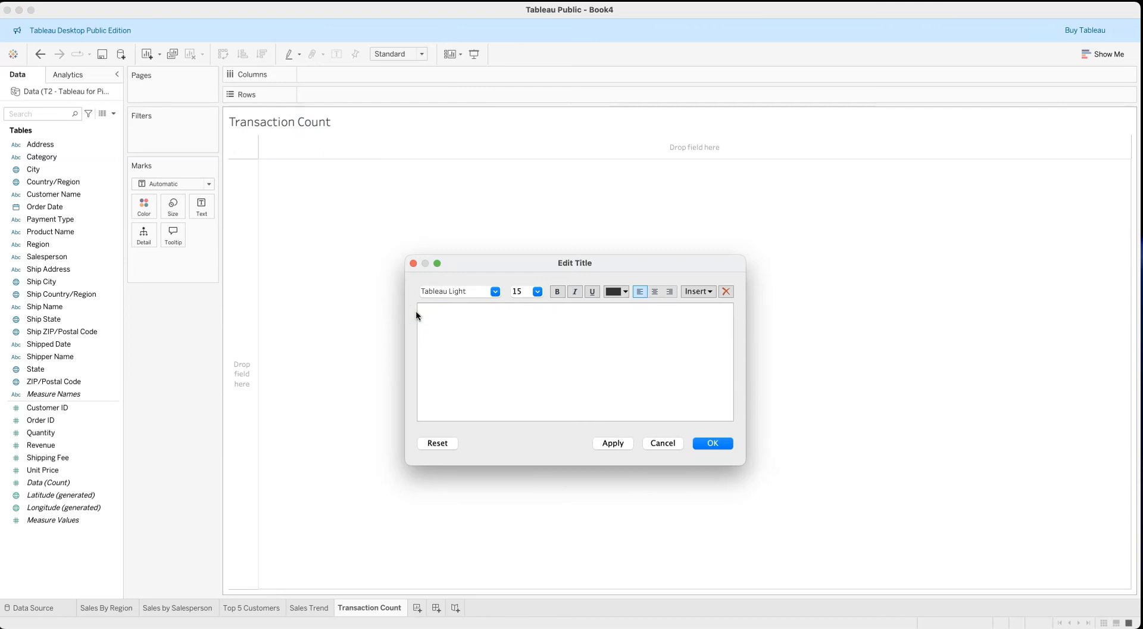
pyautogui.write('Transaction Count by Invoice Amount')
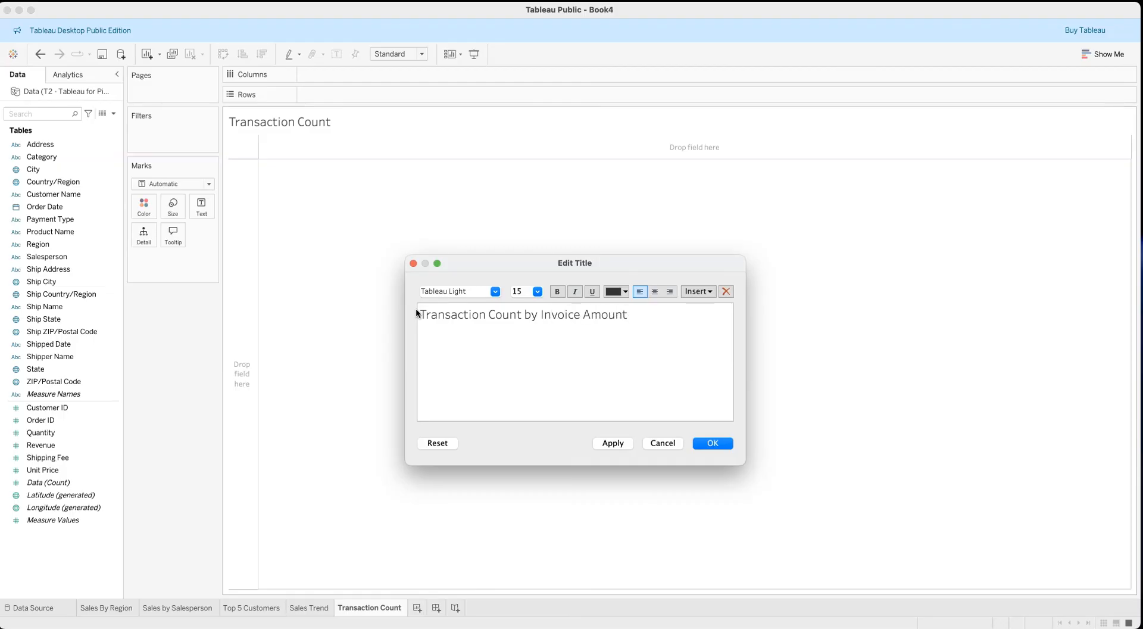
# - Format the new title text in Tableau Medium, size 16, centered, and apply it
pyautogui.moveTo(641, 320); pyautogui.dragTo(397, 320)
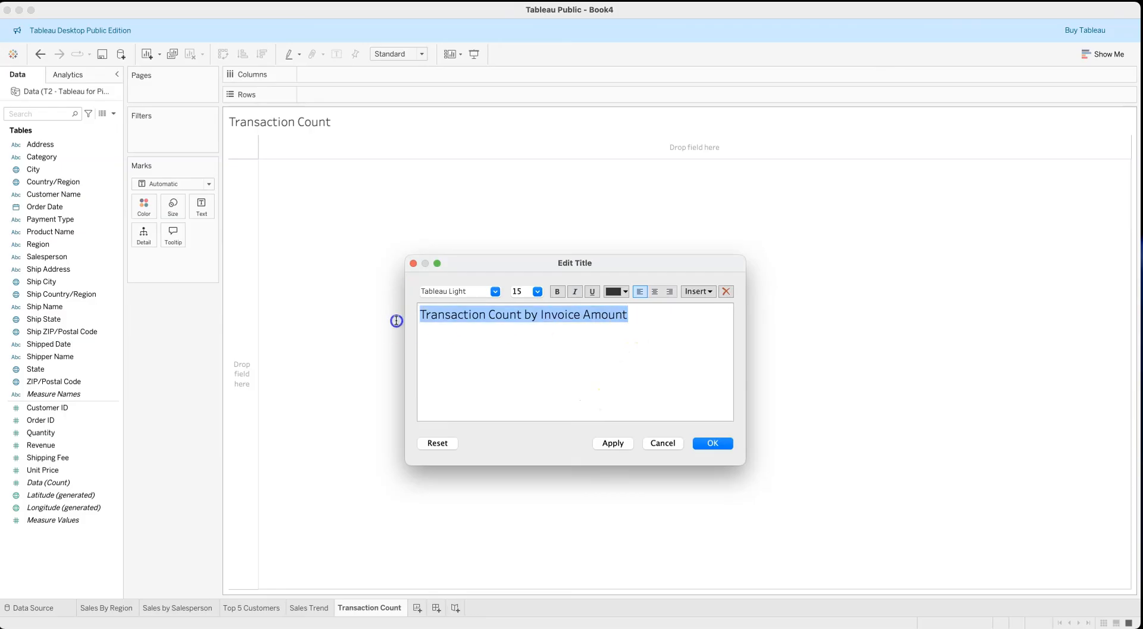
pyautogui.click(496, 291)
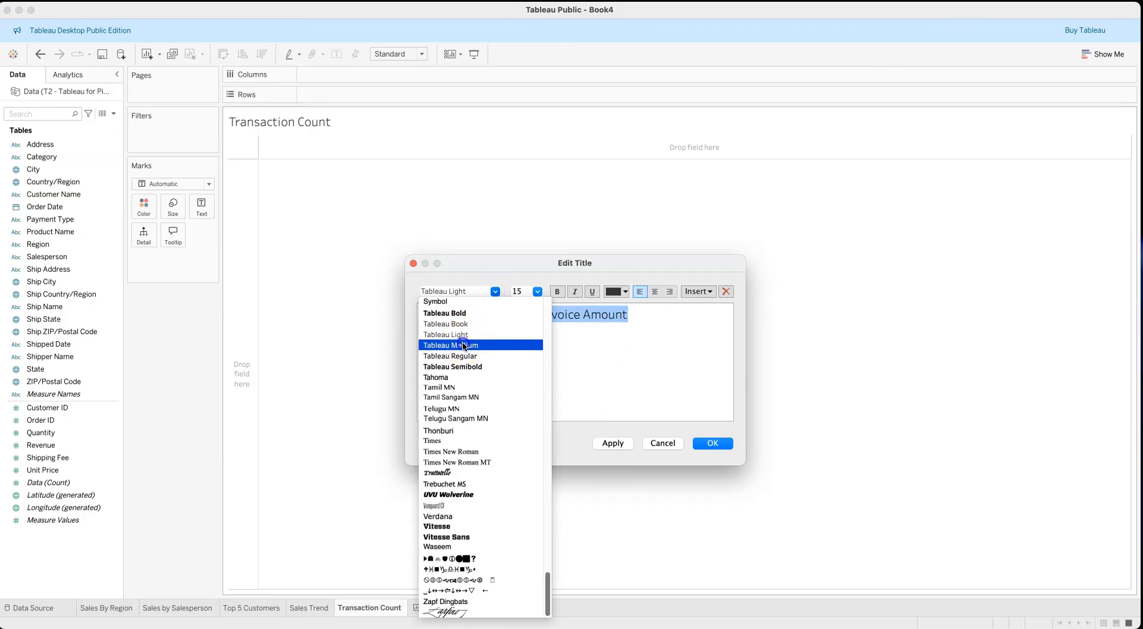
pyautogui.click(463, 346)
pyautogui.click(537, 292)
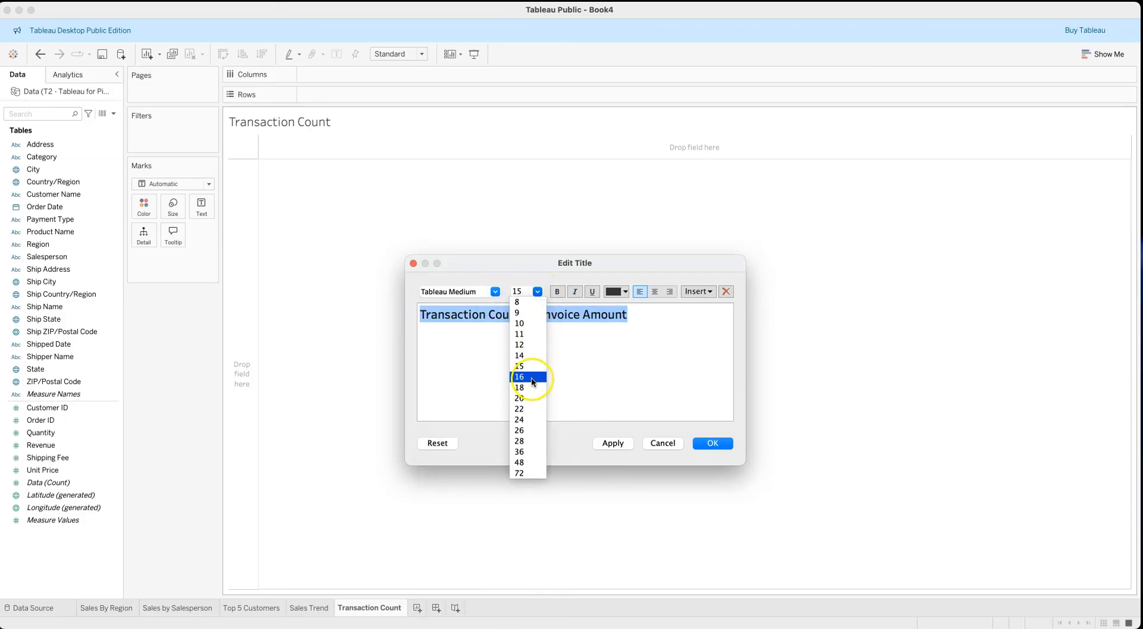
pyautogui.click(532, 377)
pyautogui.click(655, 291)
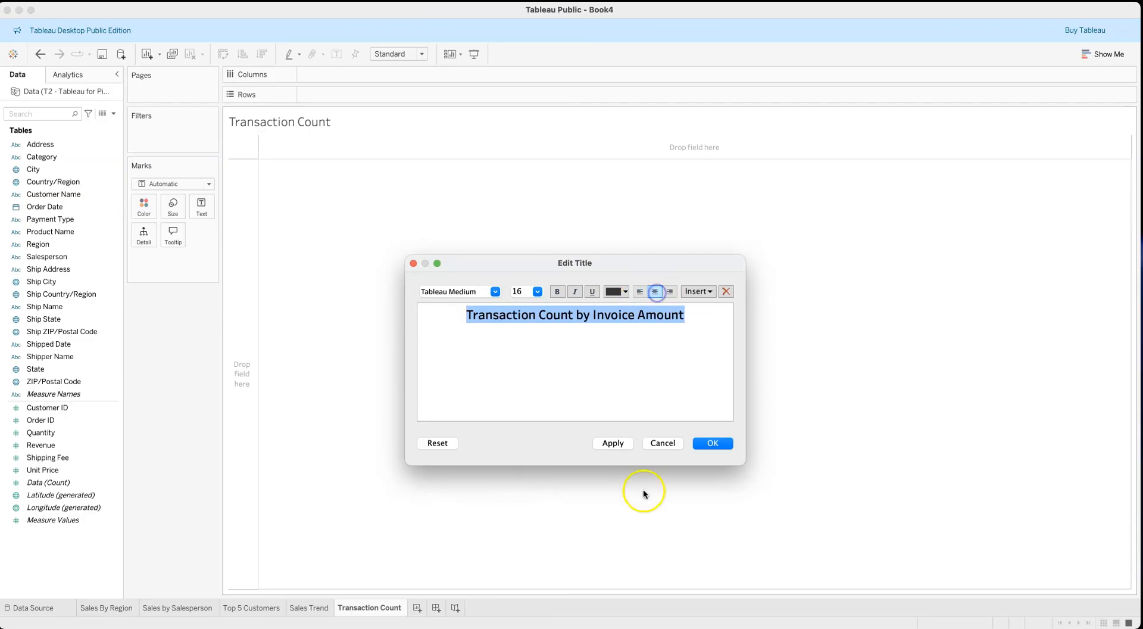
pyautogui.click(604, 443)
pyautogui.click(712, 443)
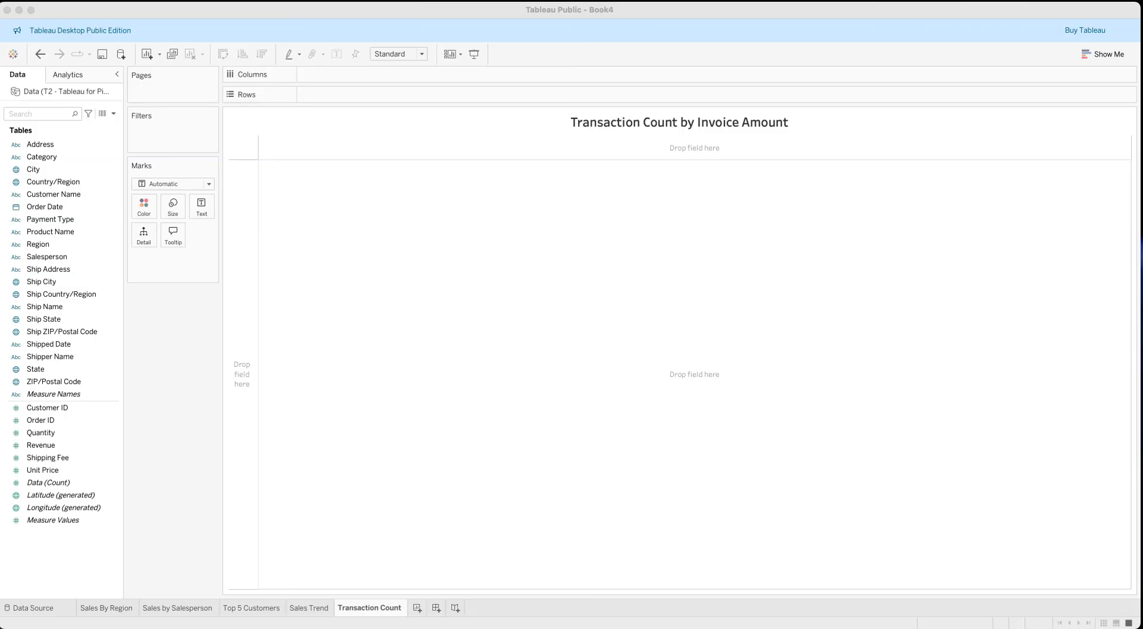
# - Place Revenue on Rows and set its aggregation to Count (Distinct)
pyautogui.click(26, 445)
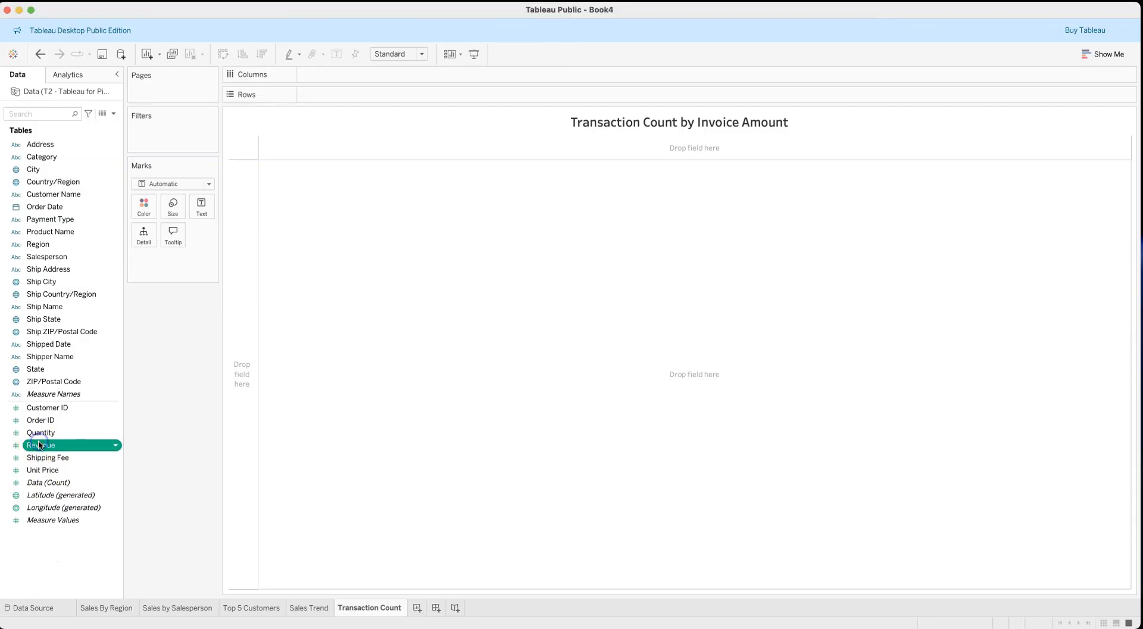
pyautogui.moveTo(27, 446); pyautogui.dragTo(319, 95)
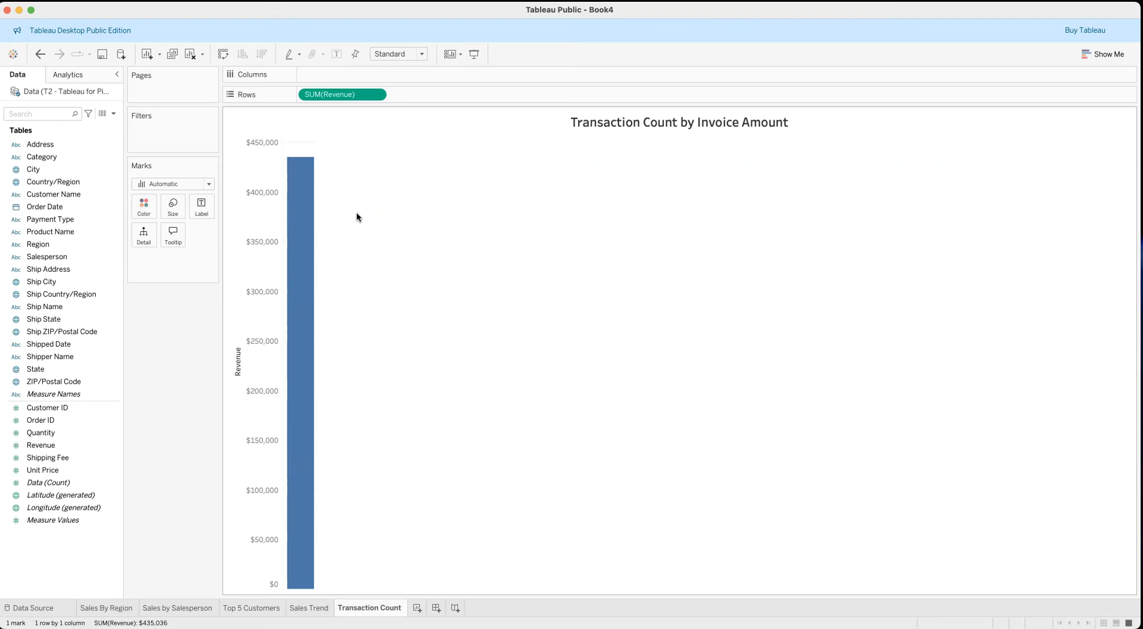
pyautogui.click(376, 94)
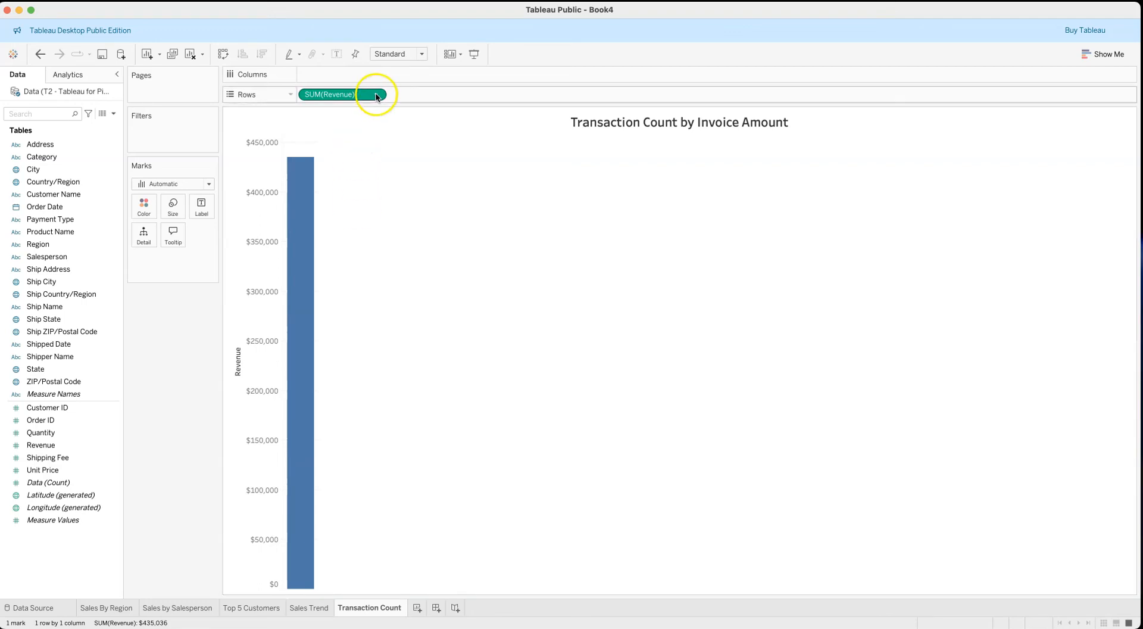
pyautogui.click(375, 95)
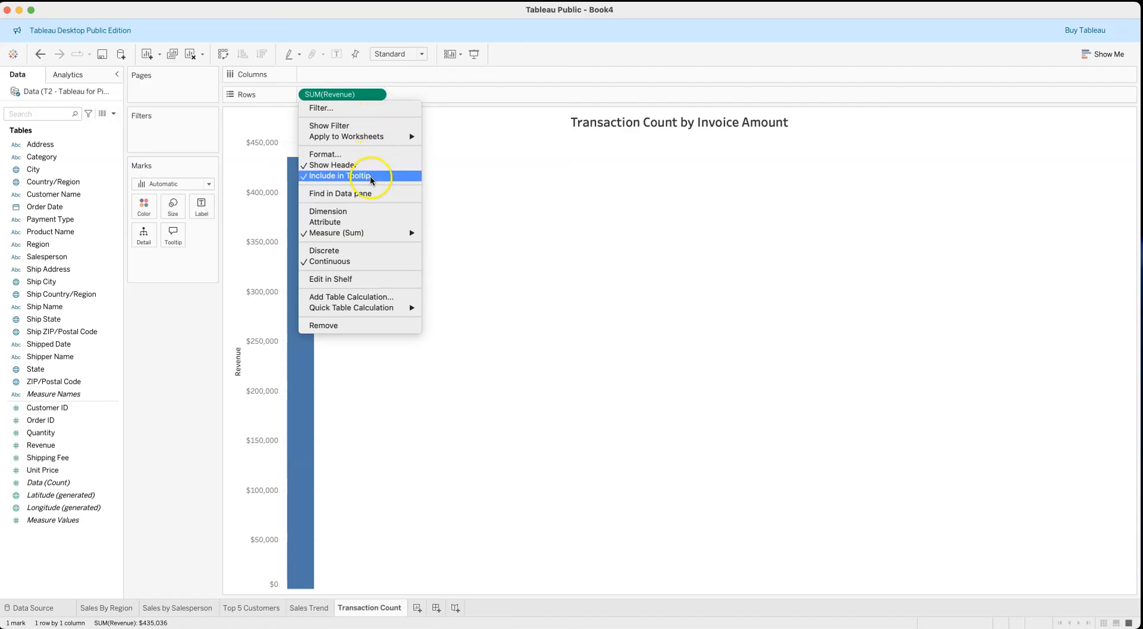
pyautogui.click(376, 95)
pyautogui.click(376, 95)
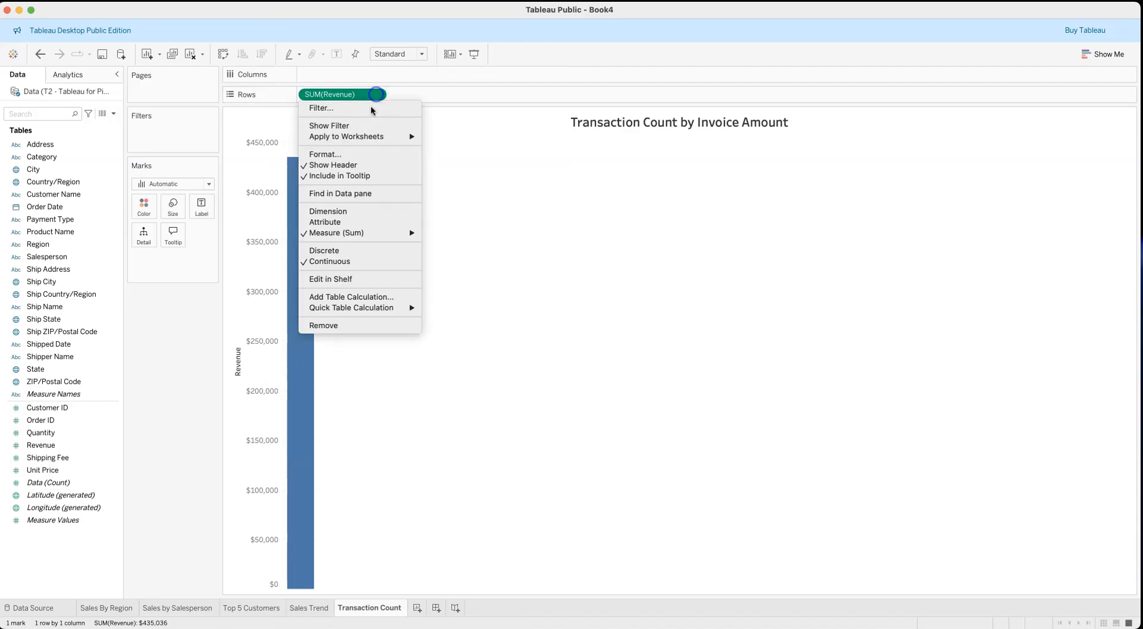
pyautogui.moveTo(343, 234)
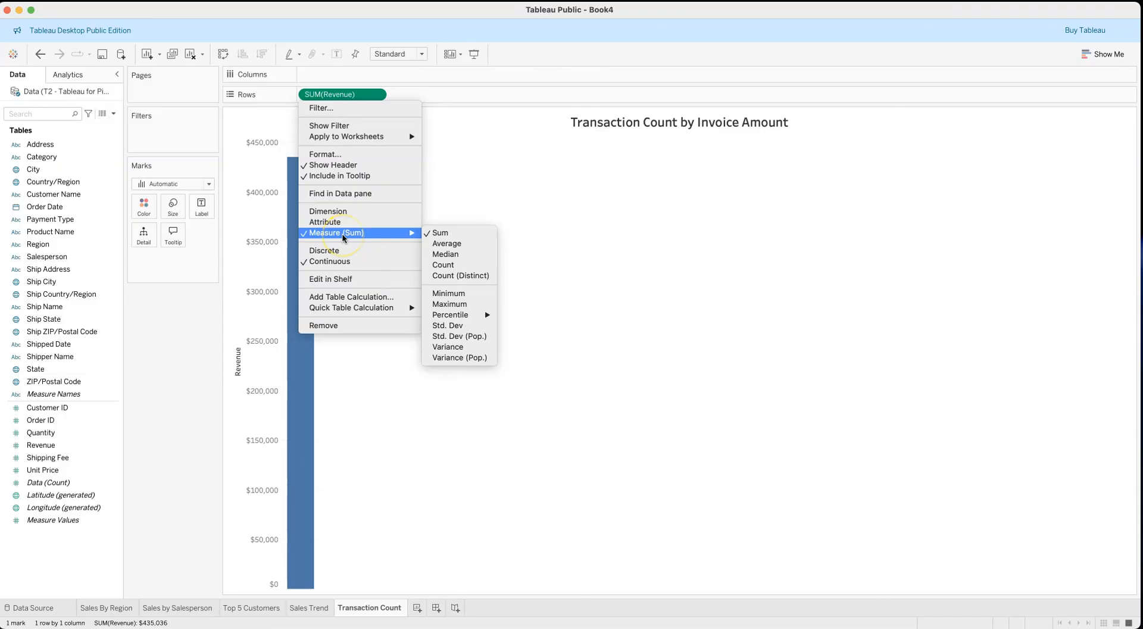
pyautogui.click(447, 276)
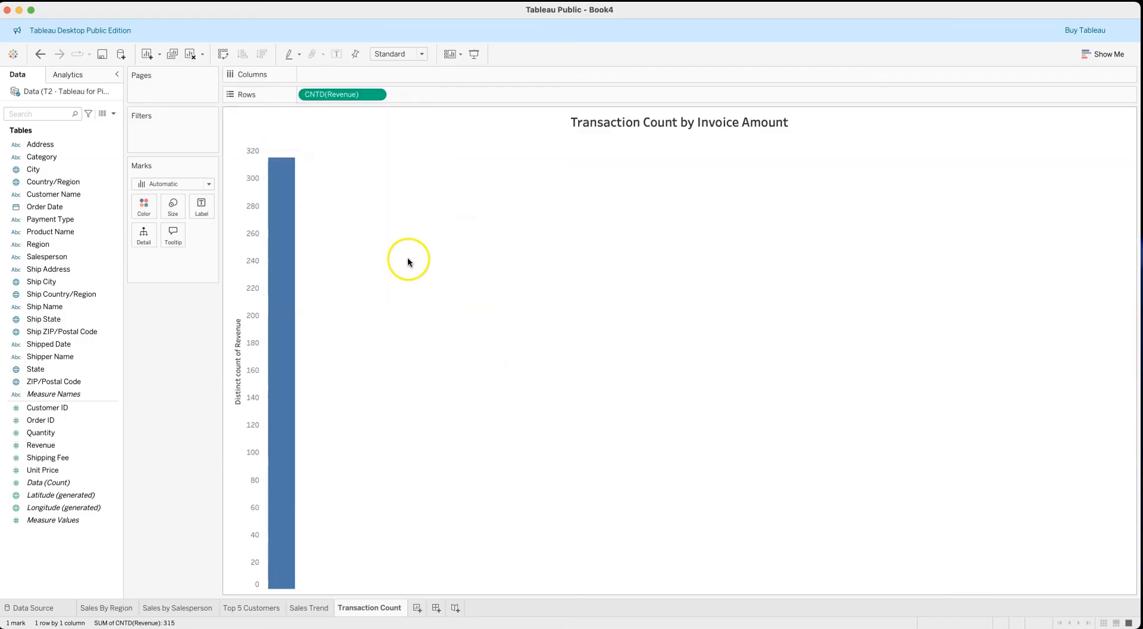
# - Check the distinct count on the bar and change the Revenue aggregation on Rows to Count
pyautogui.click(106, 360)
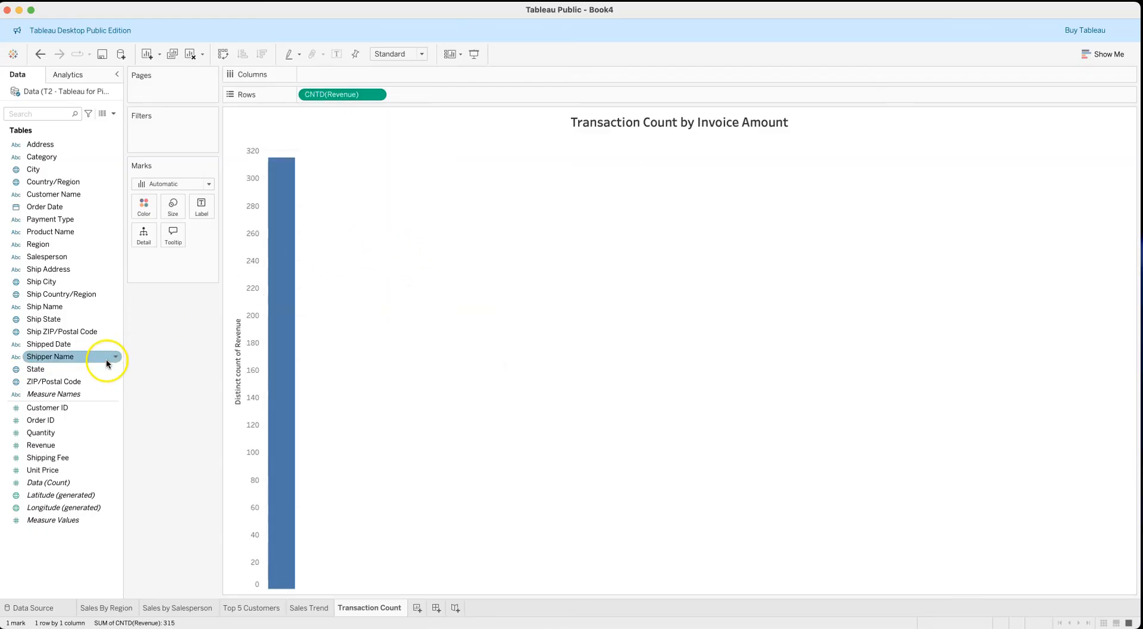
pyautogui.moveTo(282, 172)
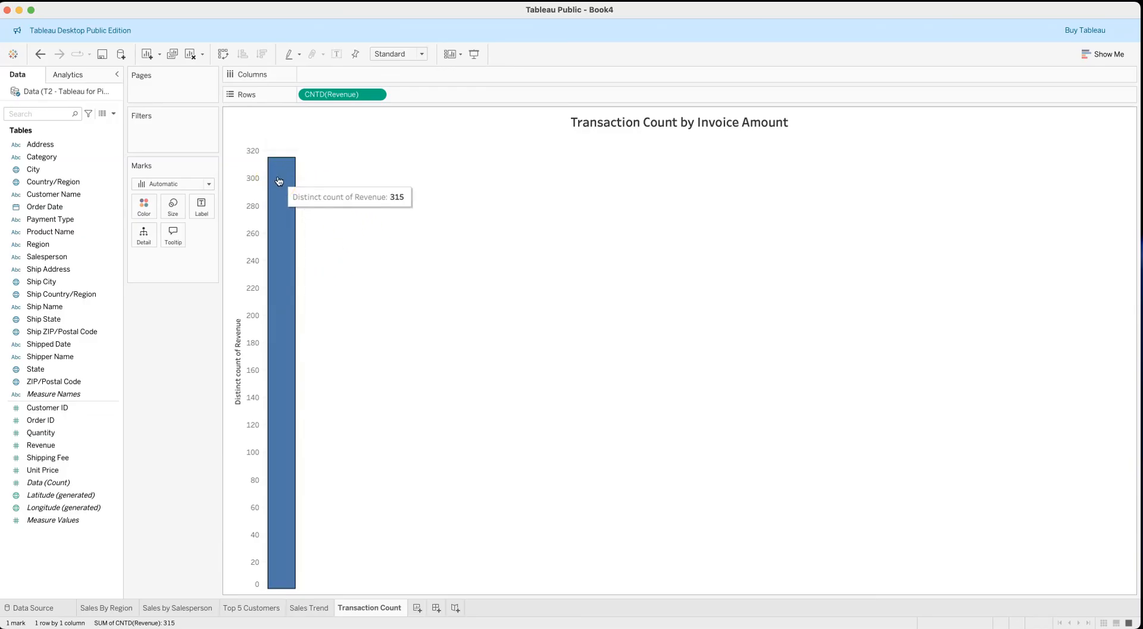
pyautogui.click(375, 96)
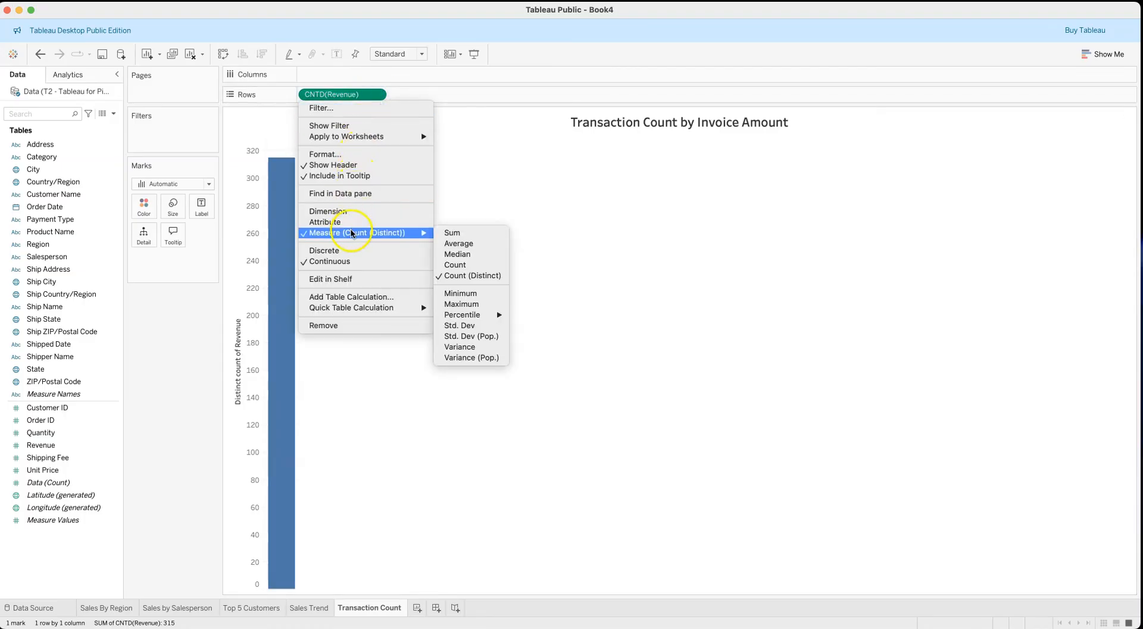
pyautogui.click(465, 268)
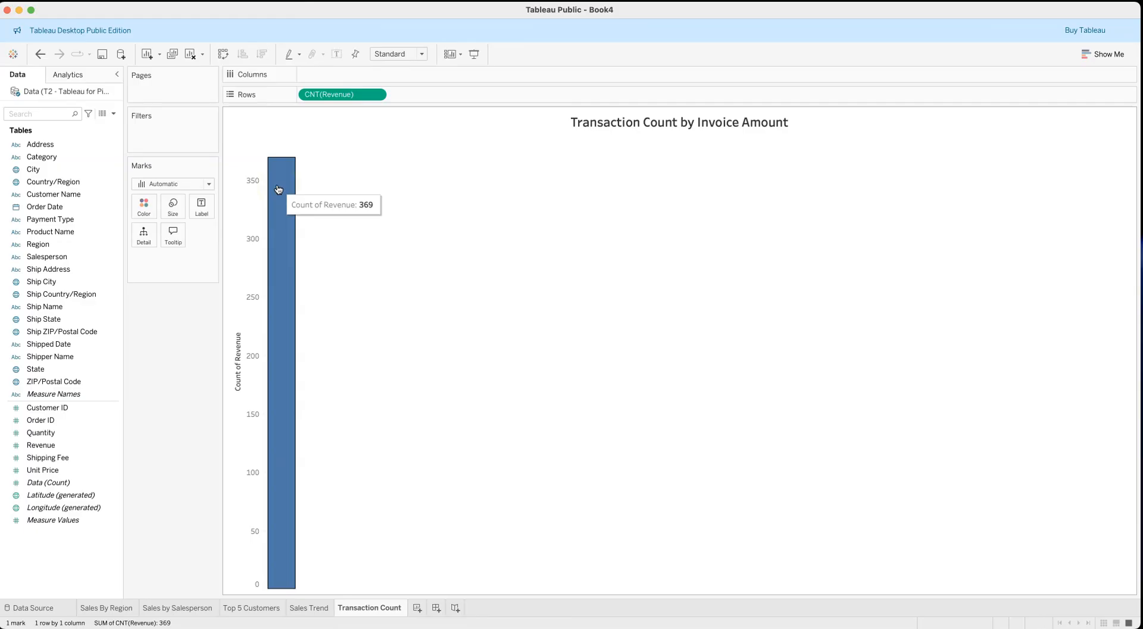
# - Switch the Revenue aggregation on Rows to Count (Distinct) and check the bar's distinct count
pyautogui.click(376, 94)
pyautogui.moveTo(345, 234)
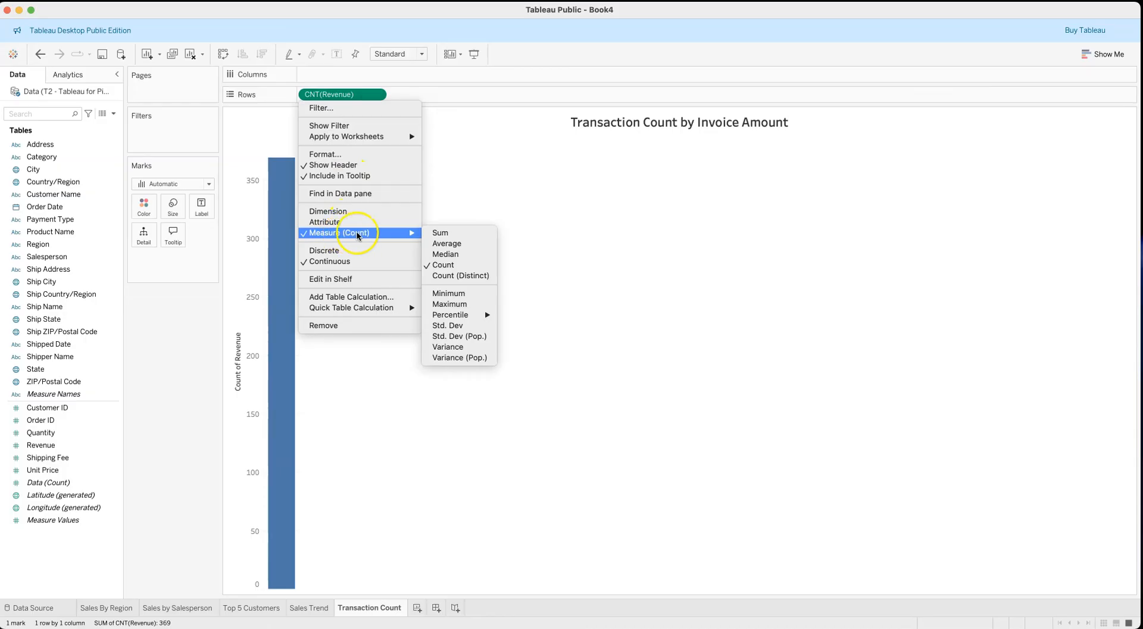
pyautogui.click(445, 277)
pyautogui.moveTo(290, 217)
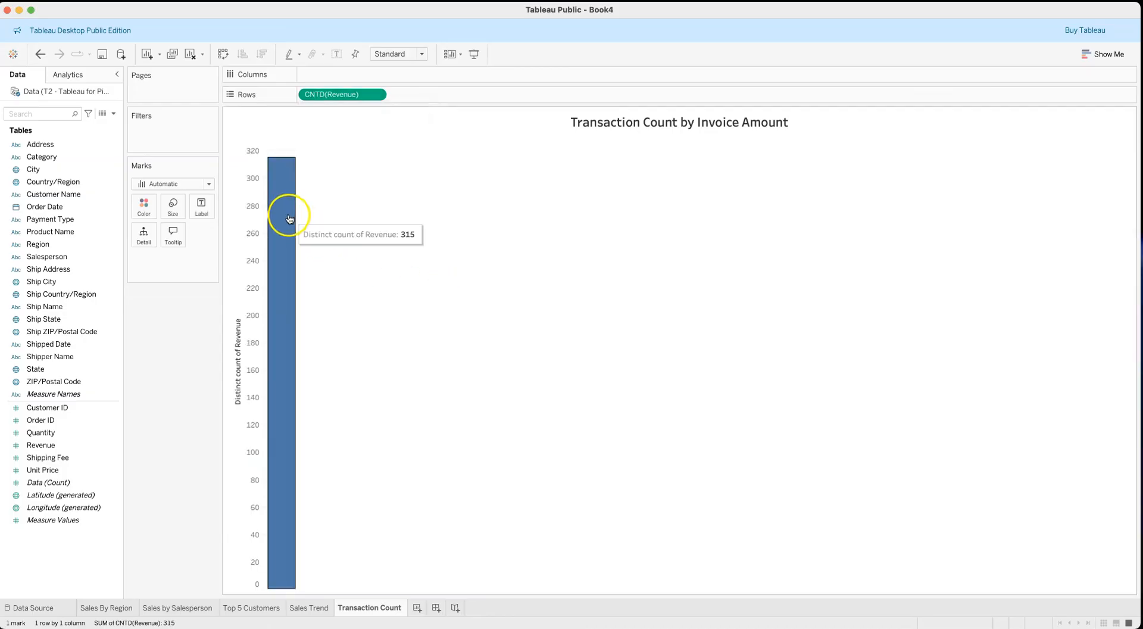
pyautogui.click(377, 189)
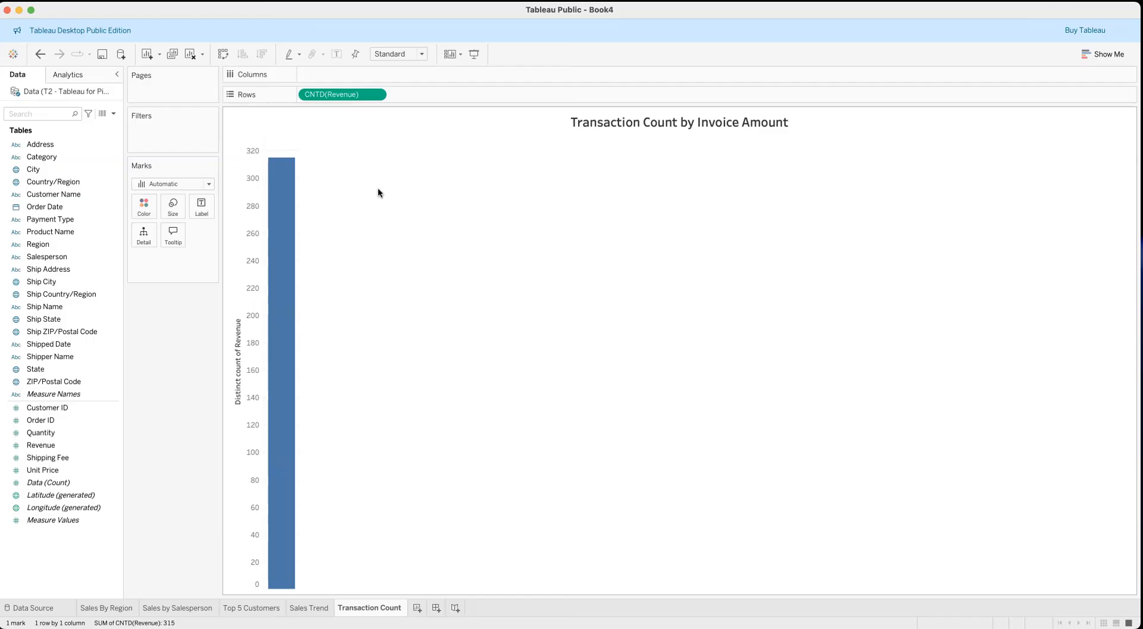
# - Set the Revenue aggregation on Rows back to Count and check the bar's transaction count
pyautogui.click(375, 92)
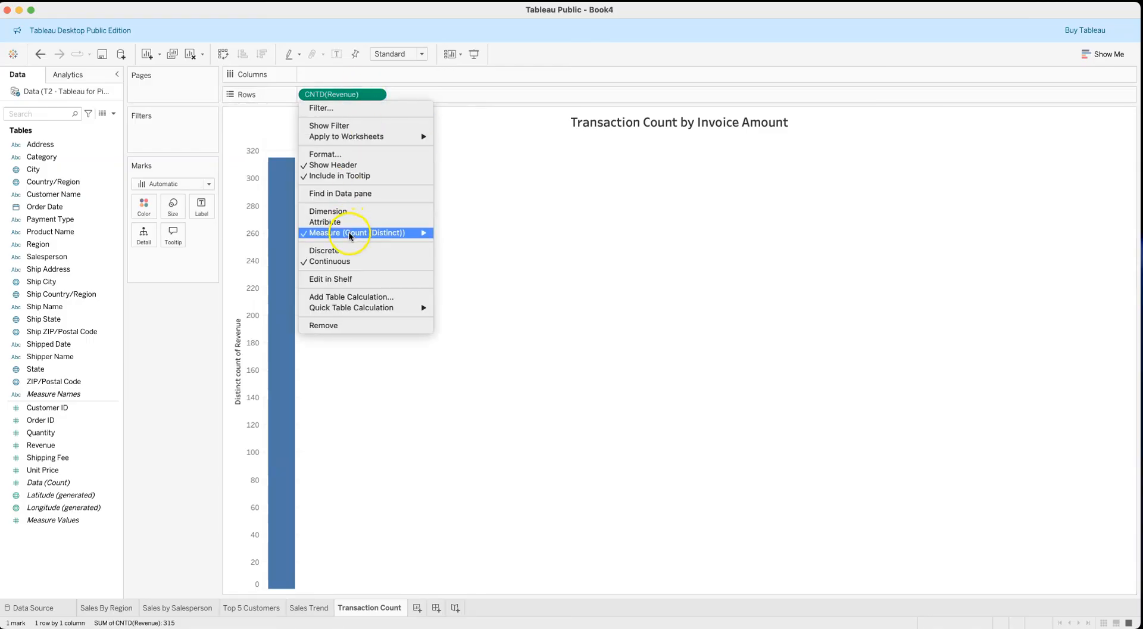
pyautogui.moveTo(342, 232)
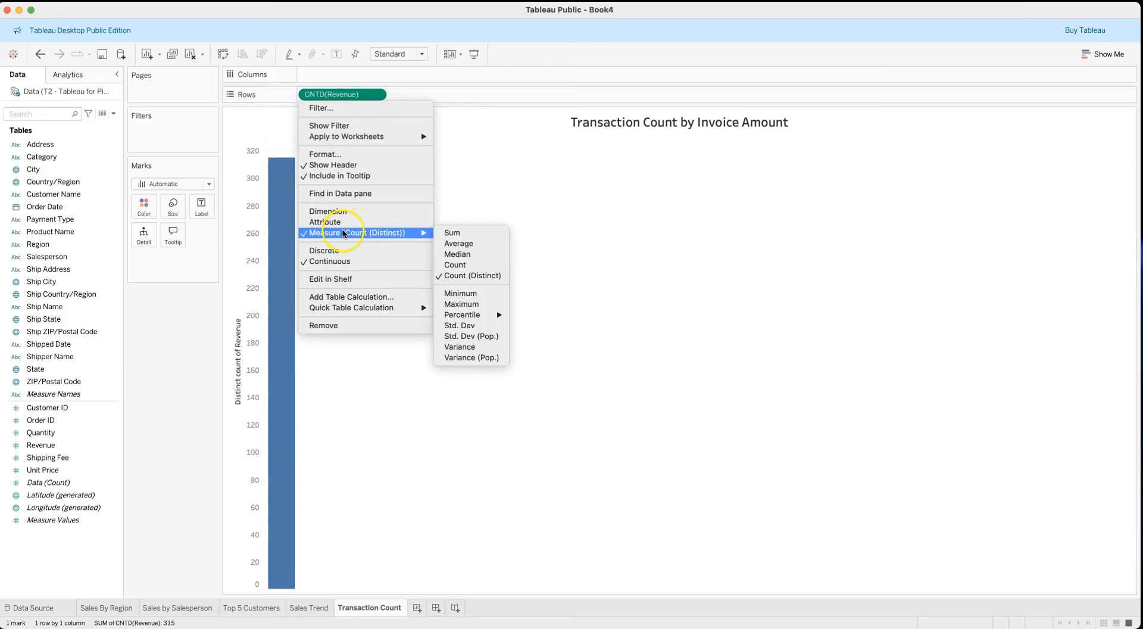
pyautogui.click(463, 268)
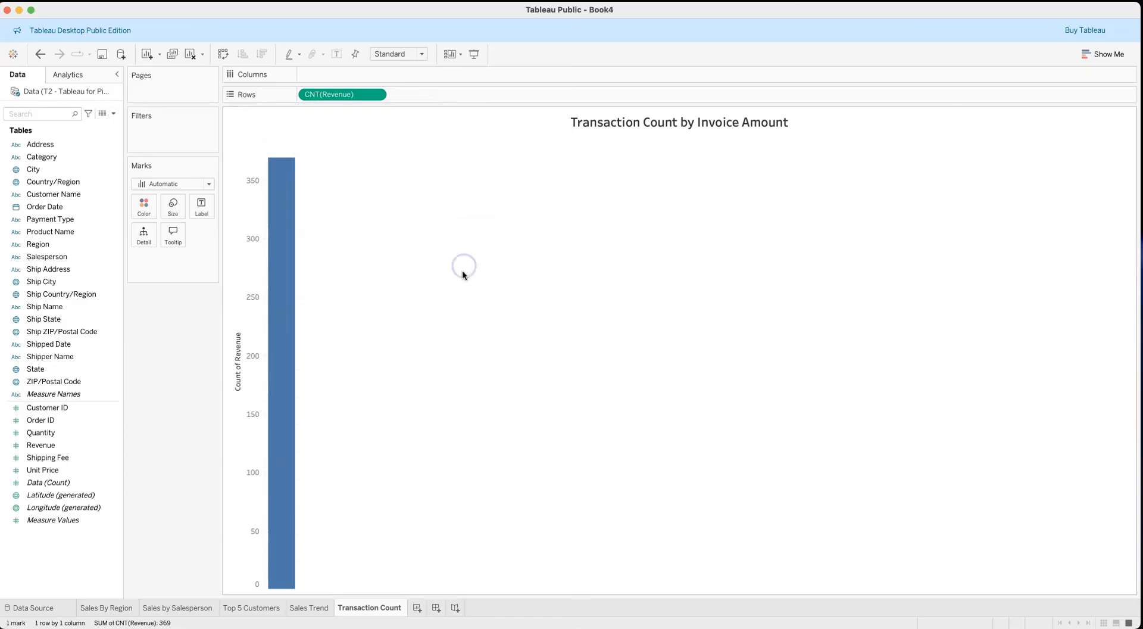
pyautogui.moveTo(282, 231)
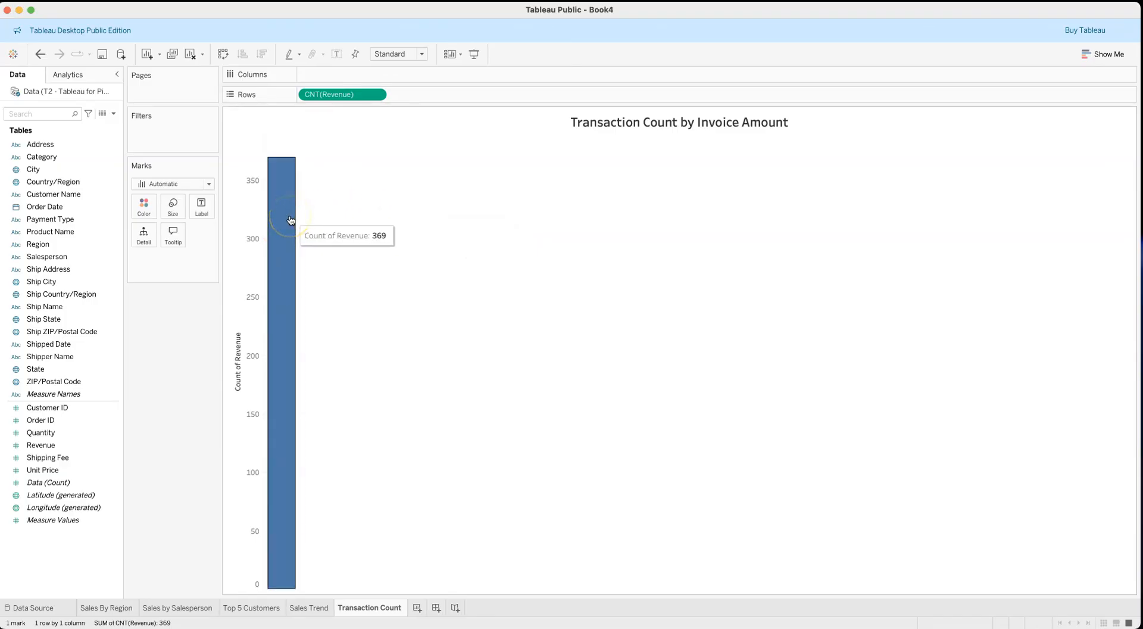
pyautogui.moveTo(285, 199)
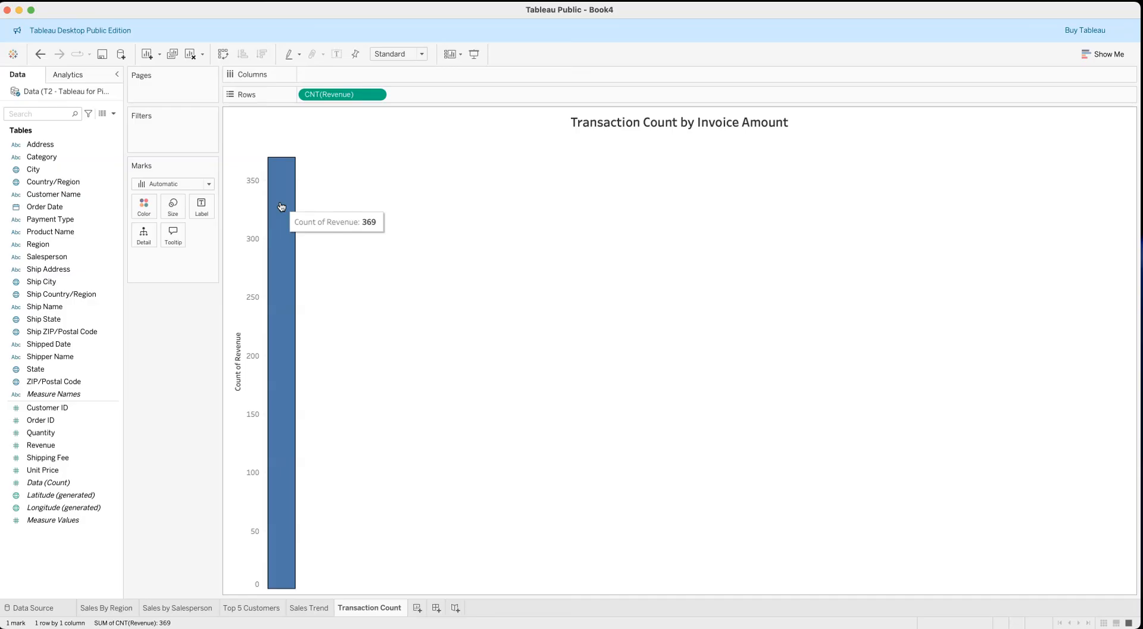
# - Place the Revenue measure on Columns to plot it against the count of Revenue
pyautogui.click(75, 445)
pyautogui.moveTo(61, 436); pyautogui.dragTo(334, 73)
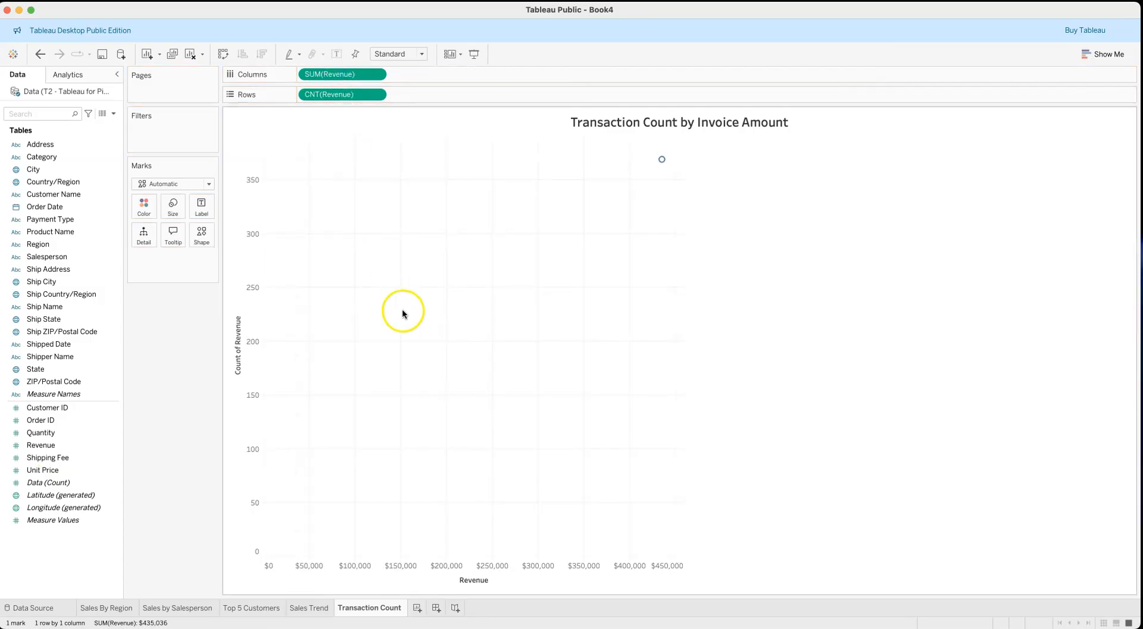
# - Remove the SUM(Revenue) measure from the columns of the Transaction Count sheet
pyautogui.moveTo(661, 160)
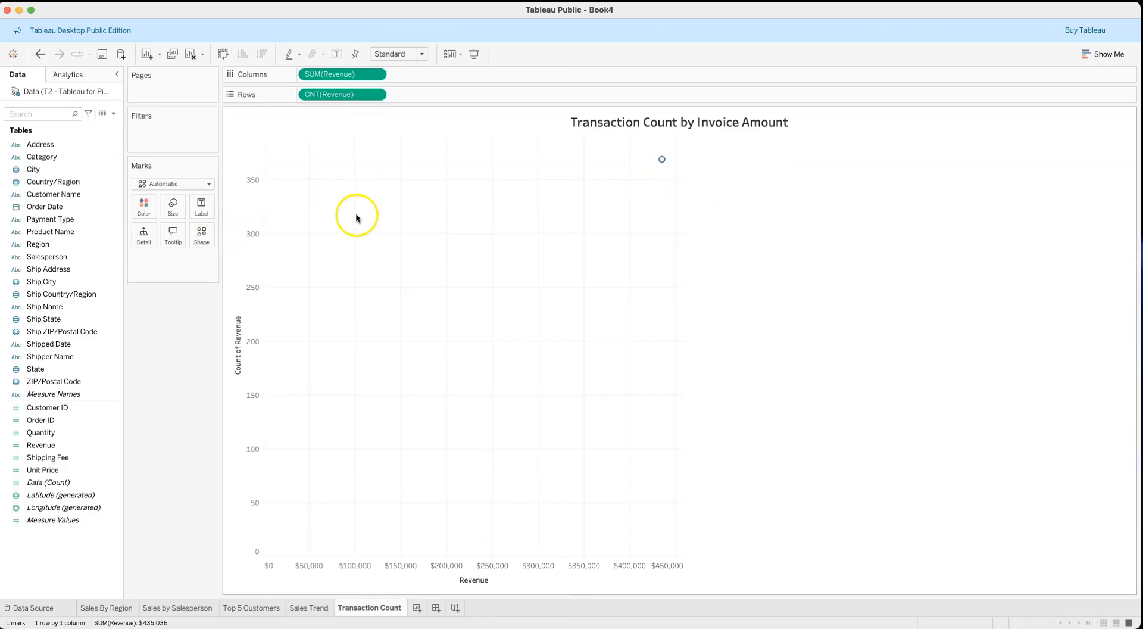
pyautogui.click(374, 75)
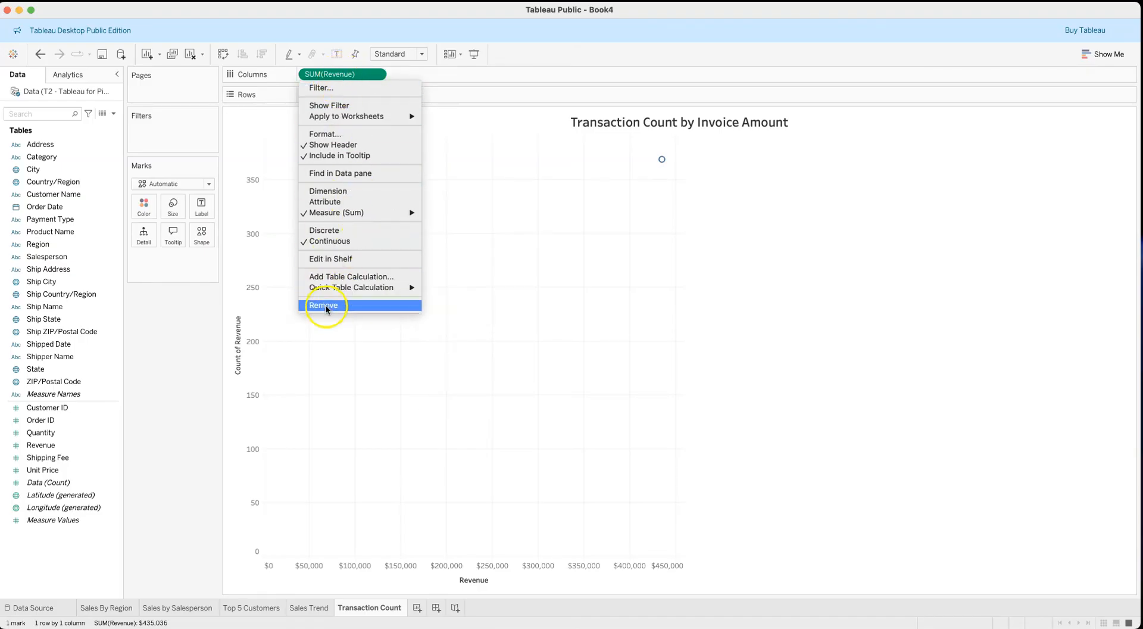
pyautogui.click(354, 75)
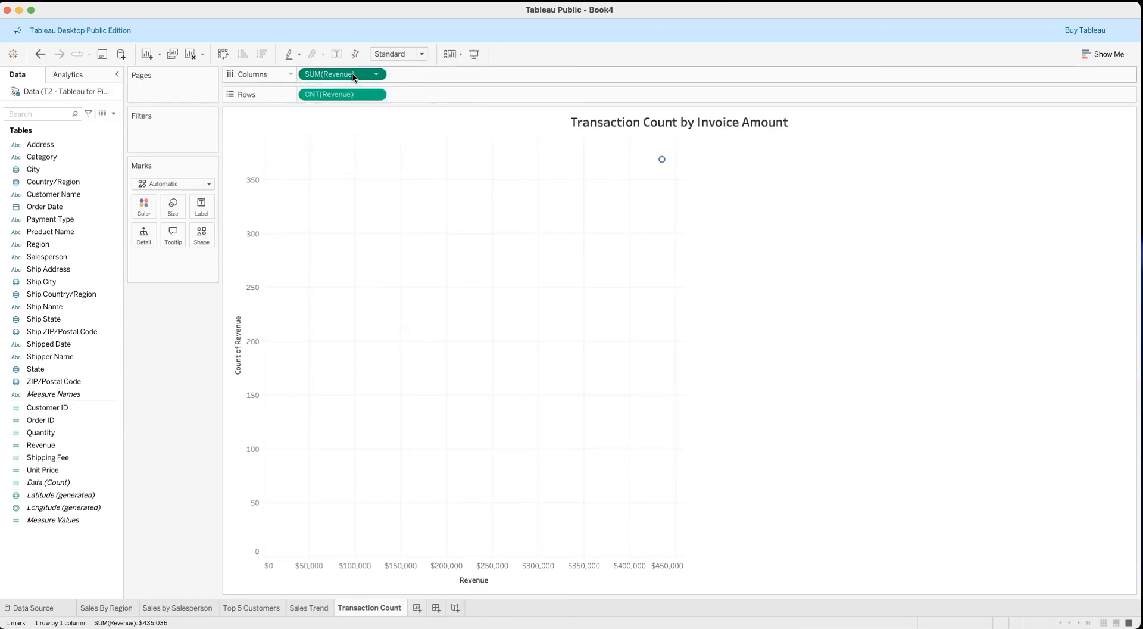
pyautogui.moveTo(354, 77); pyautogui.dragTo(186, 336)
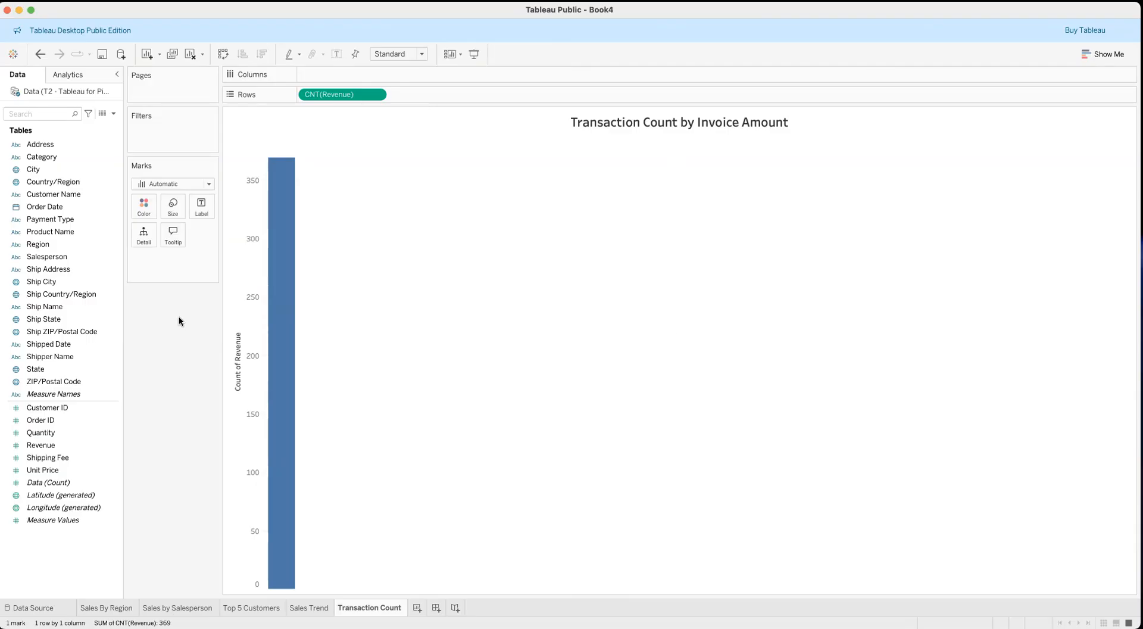
# - Create bins from the Revenue field with a bin size of 1000, keeping the field name Revenue (bin)
pyautogui.click(73, 433)
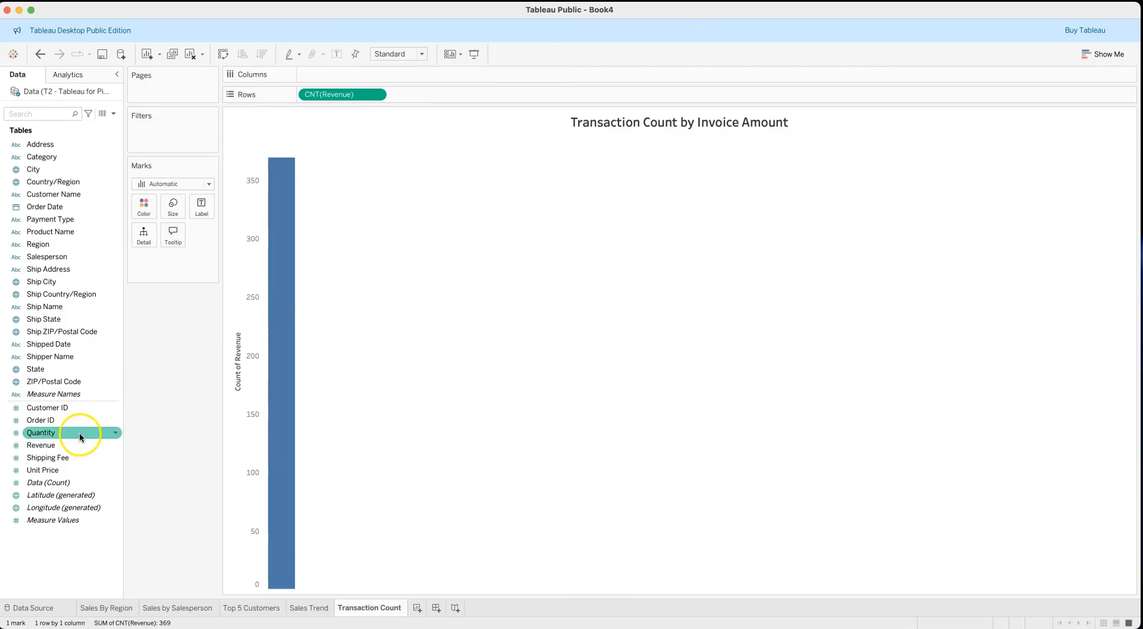
pyautogui.click(77, 445)
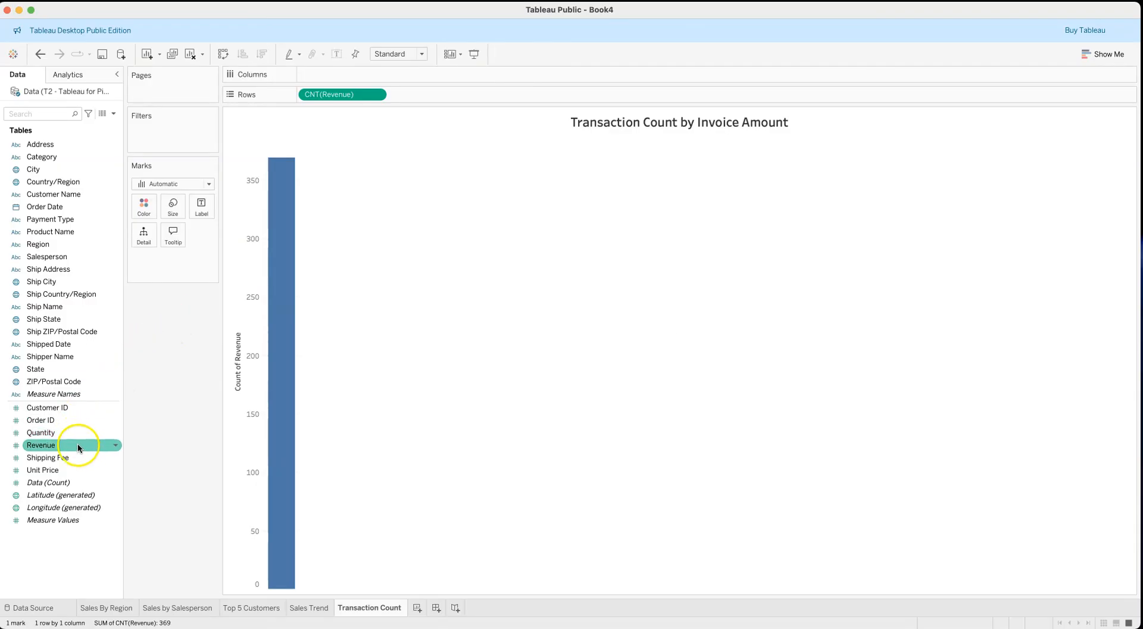
pyautogui.click(117, 447)
pyautogui.click(118, 447)
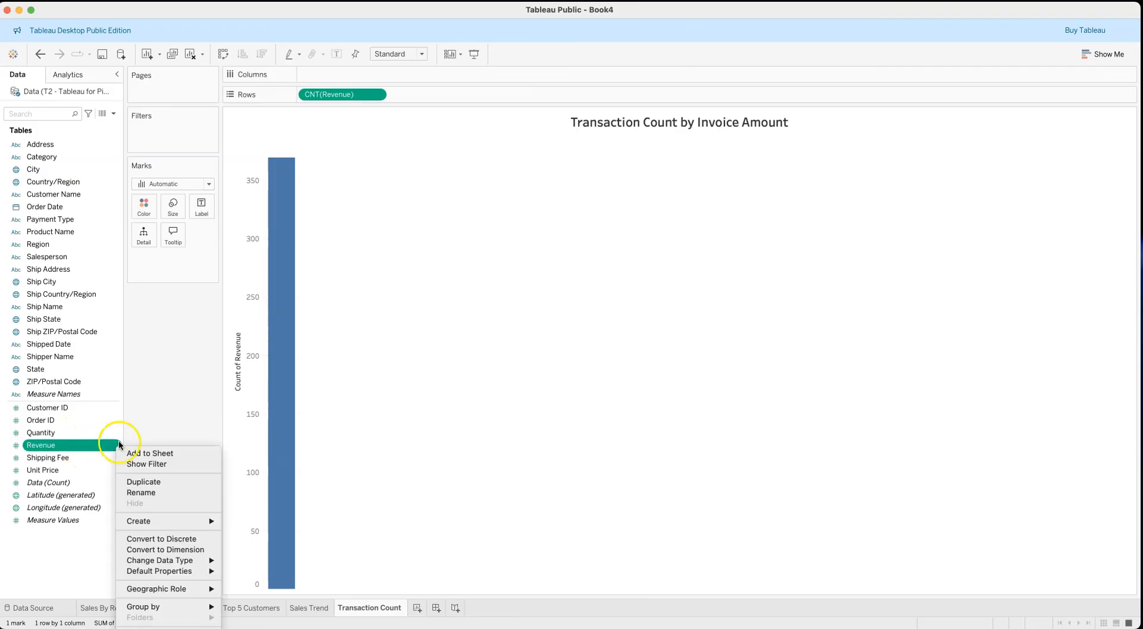
pyautogui.click(118, 446)
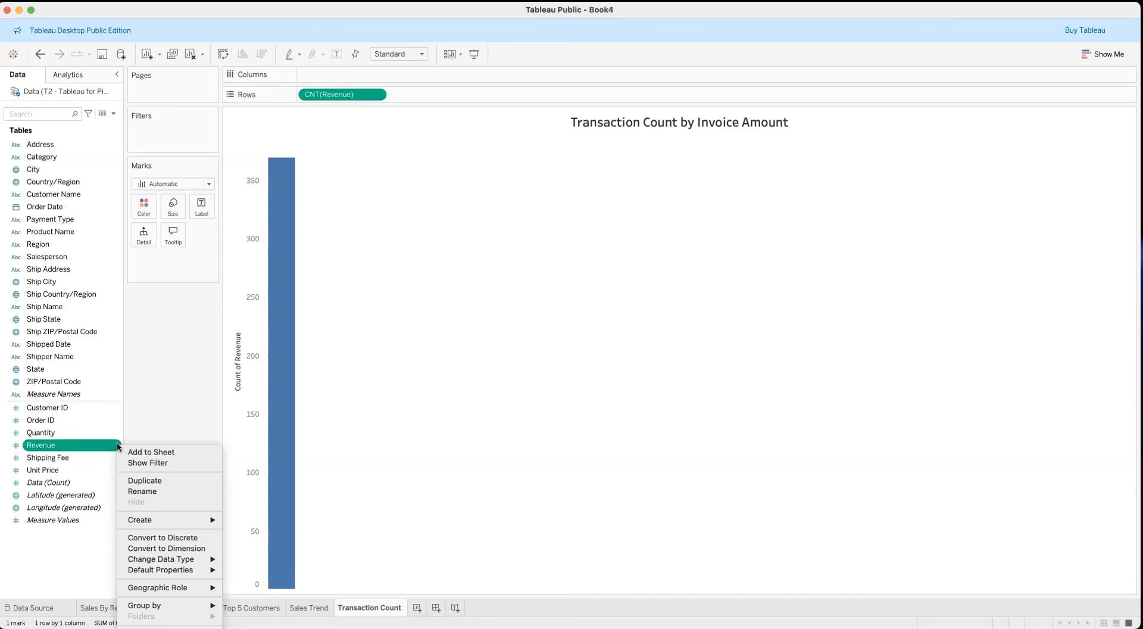
pyautogui.click(142, 520)
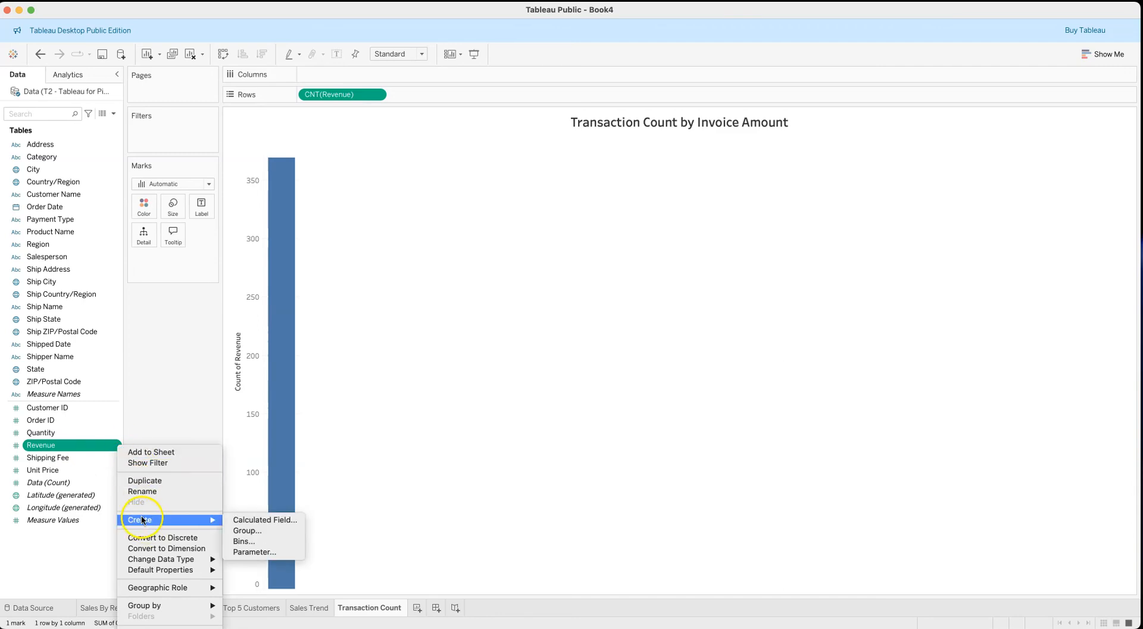
pyautogui.click(244, 543)
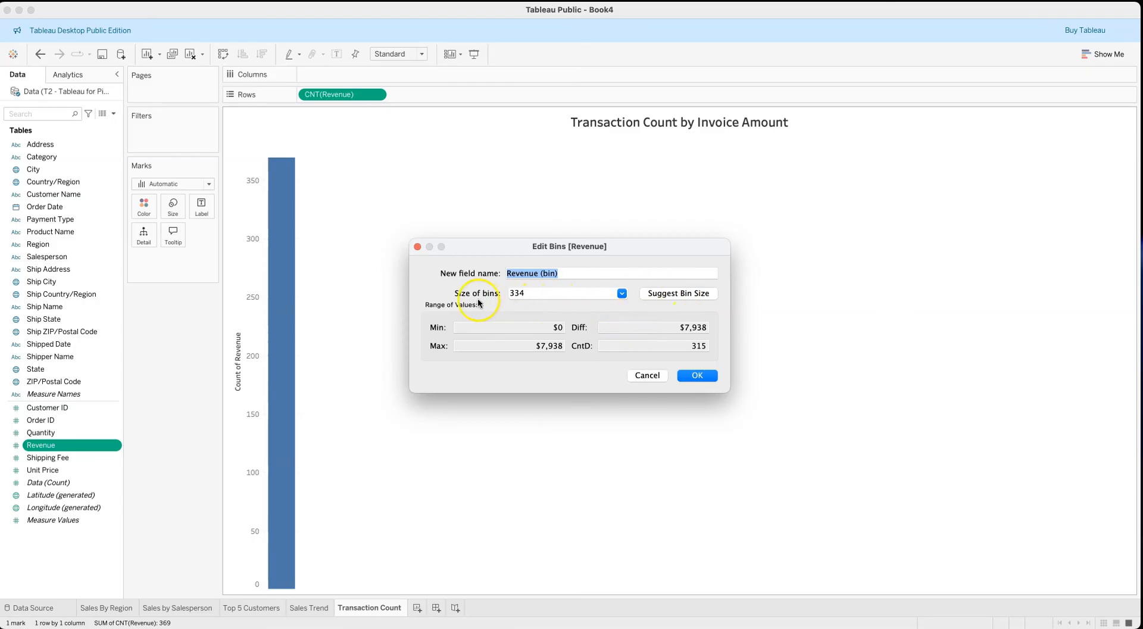
pyautogui.click(622, 293)
pyautogui.click(558, 304)
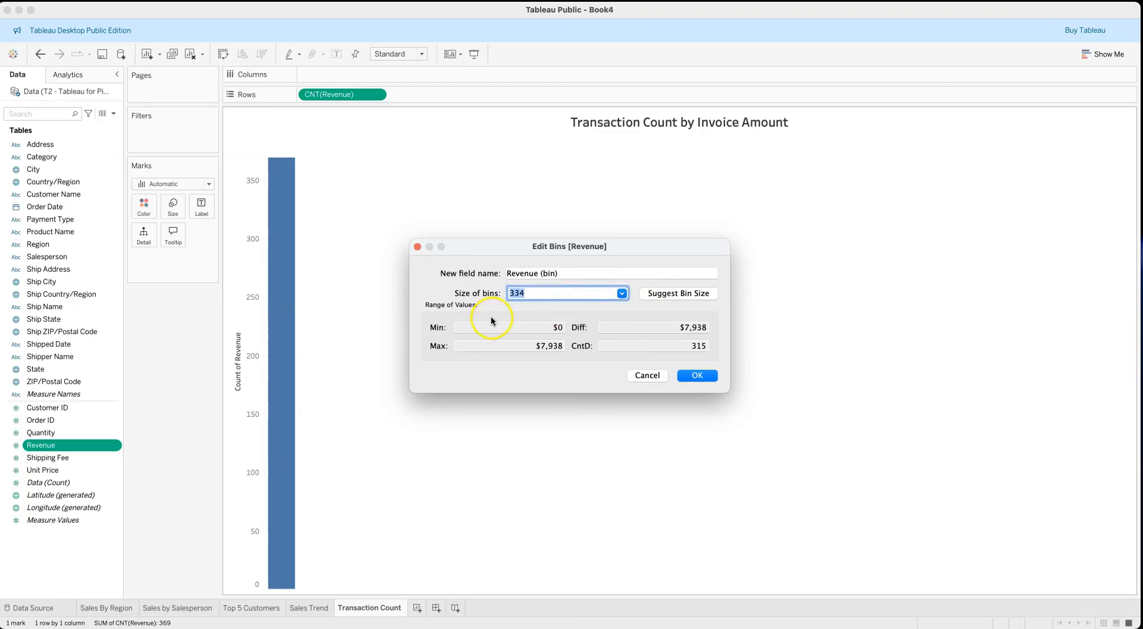
pyautogui.write('1000')
pyautogui.click(665, 297)
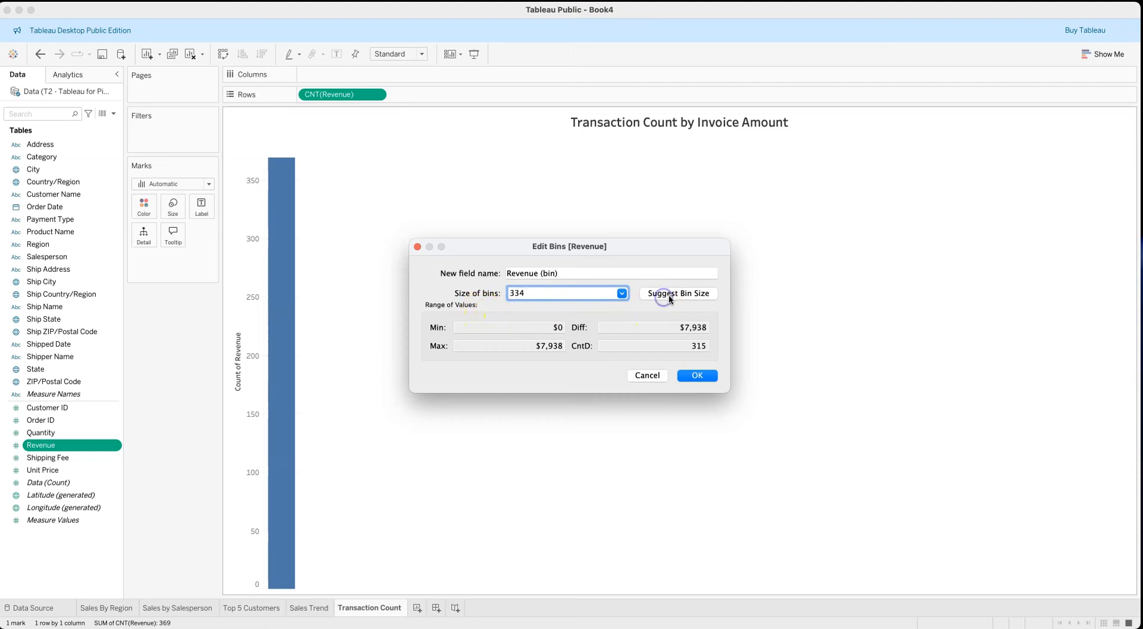
pyautogui.write('1000')
pyautogui.click(694, 376)
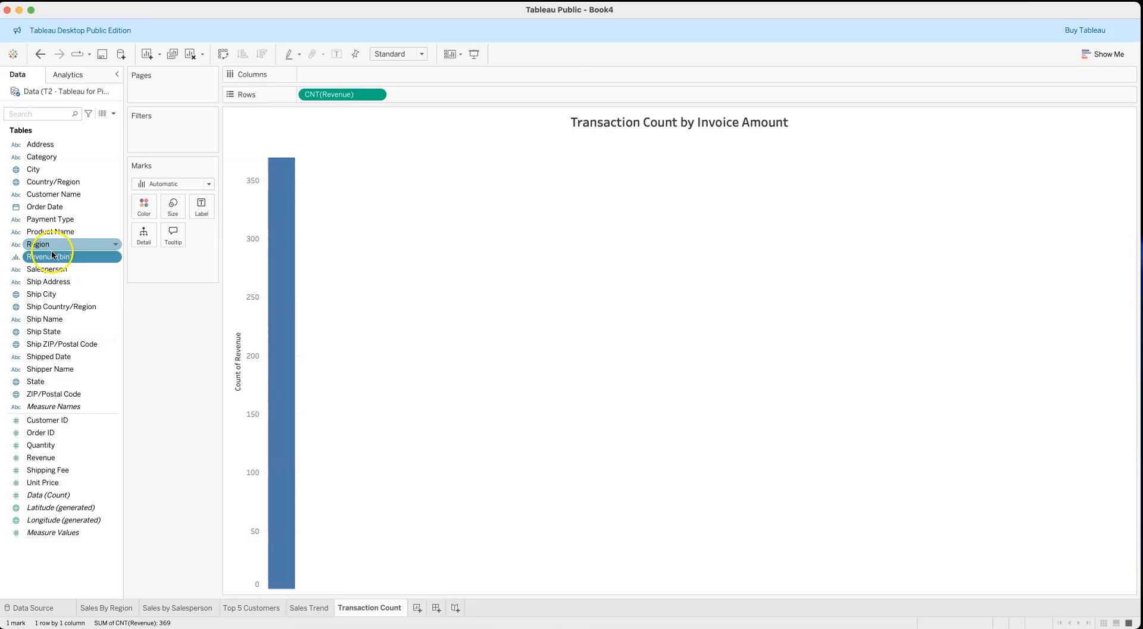
# - Place Revenue (bin) on the columns and show mark labels on the bars
pyautogui.moveTo(50, 256); pyautogui.dragTo(326, 76)
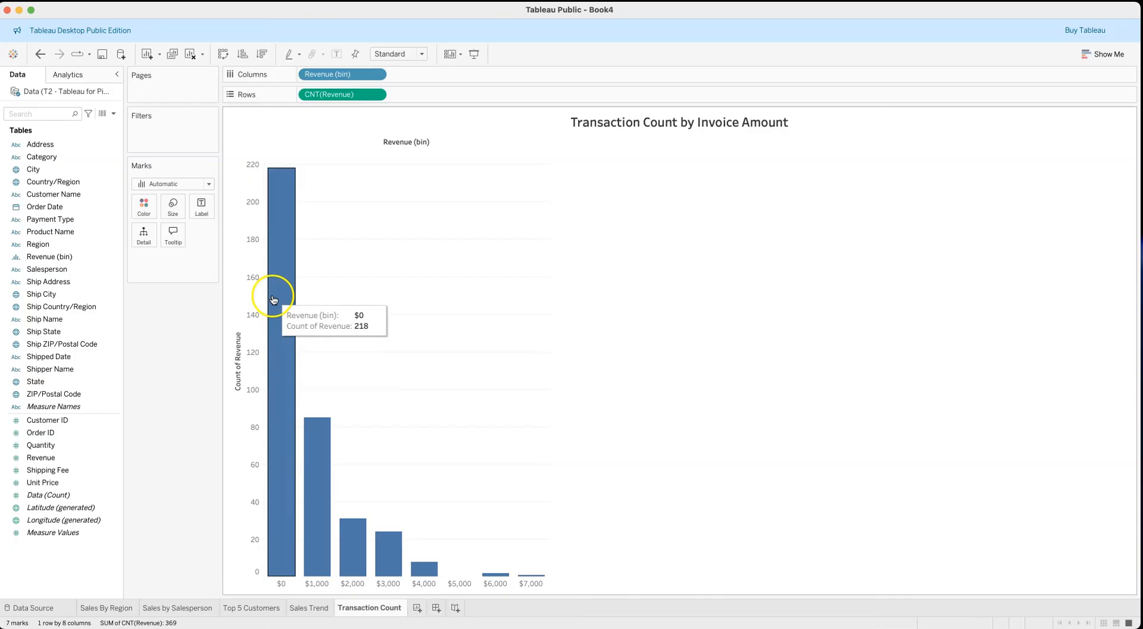
pyautogui.click(201, 209)
pyautogui.click(233, 234)
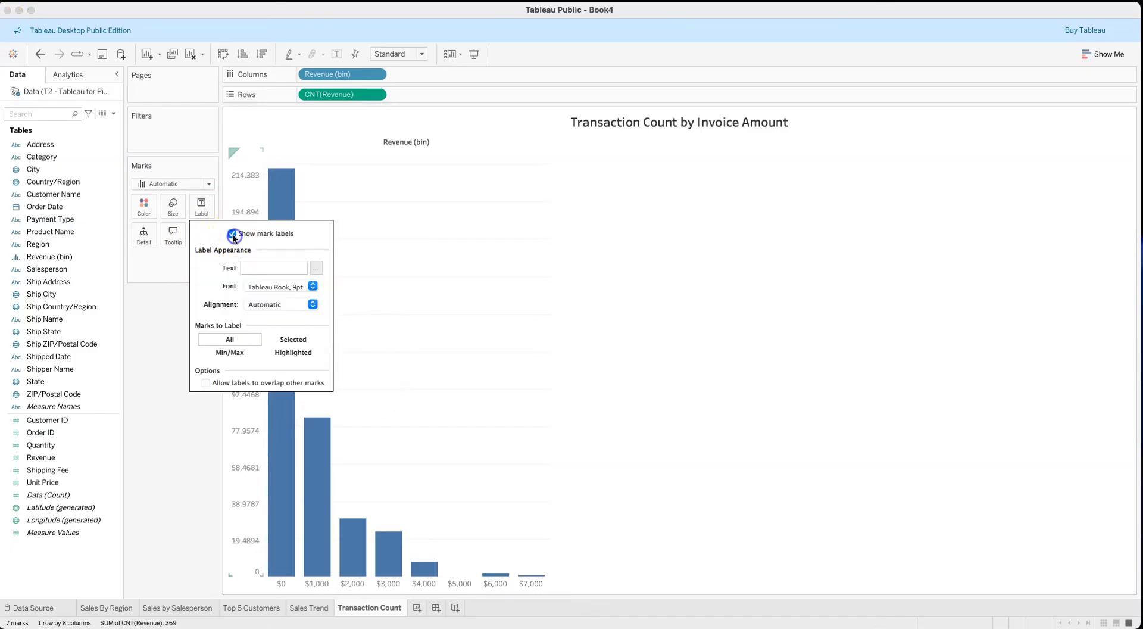
pyautogui.click(173, 395)
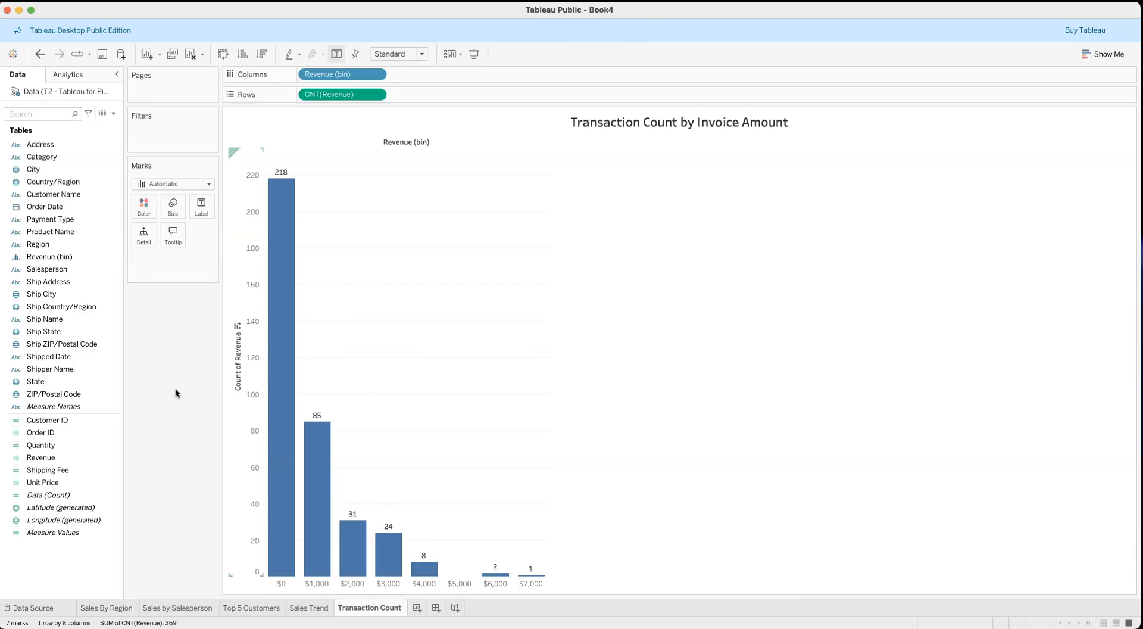
pyautogui.moveTo(421, 571)
pyautogui.click(182, 334)
# - Create a calculated field from Revenue and name it Revenue Groups
pyautogui.rightClick(113, 459)
pyautogui.moveTo(138, 533)
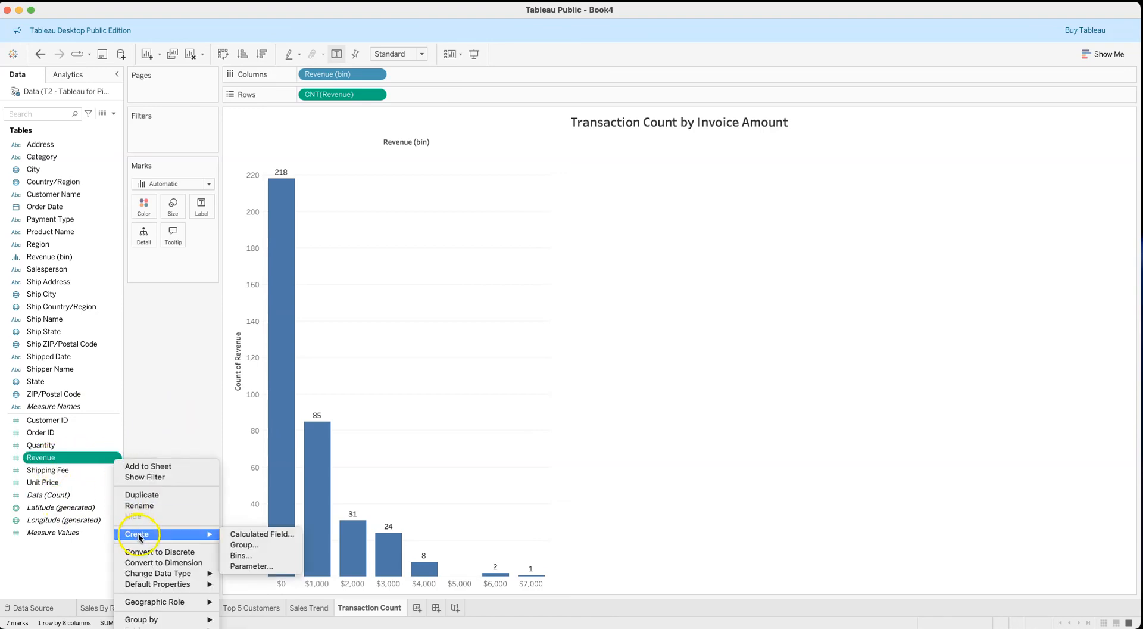
pyautogui.click(246, 533)
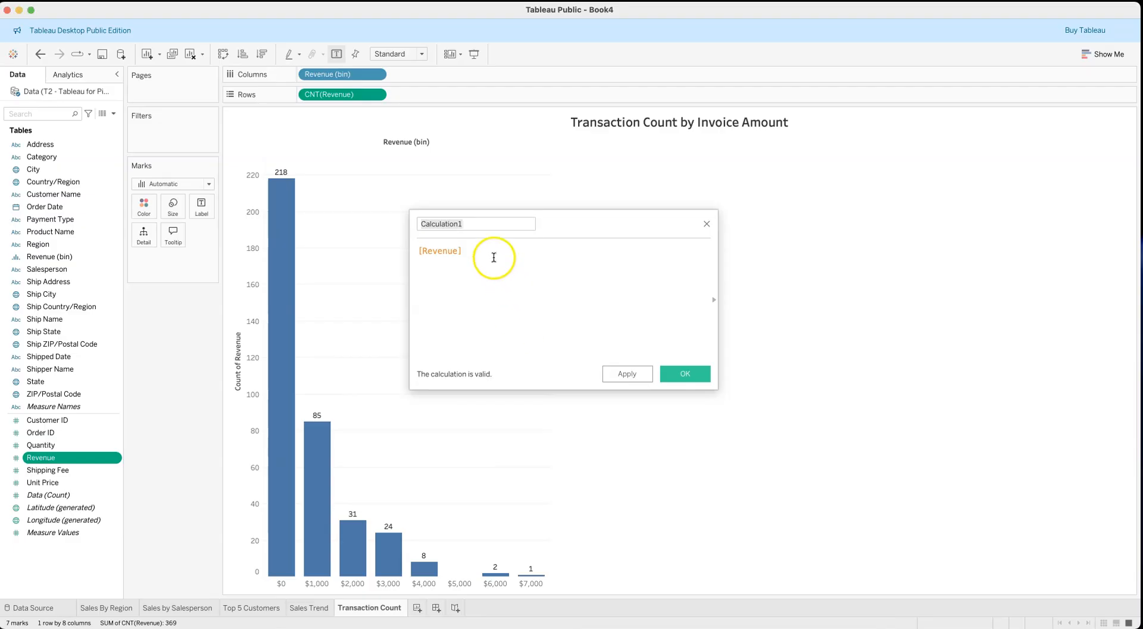
pyautogui.moveTo(474, 223); pyautogui.dragTo(417, 223)
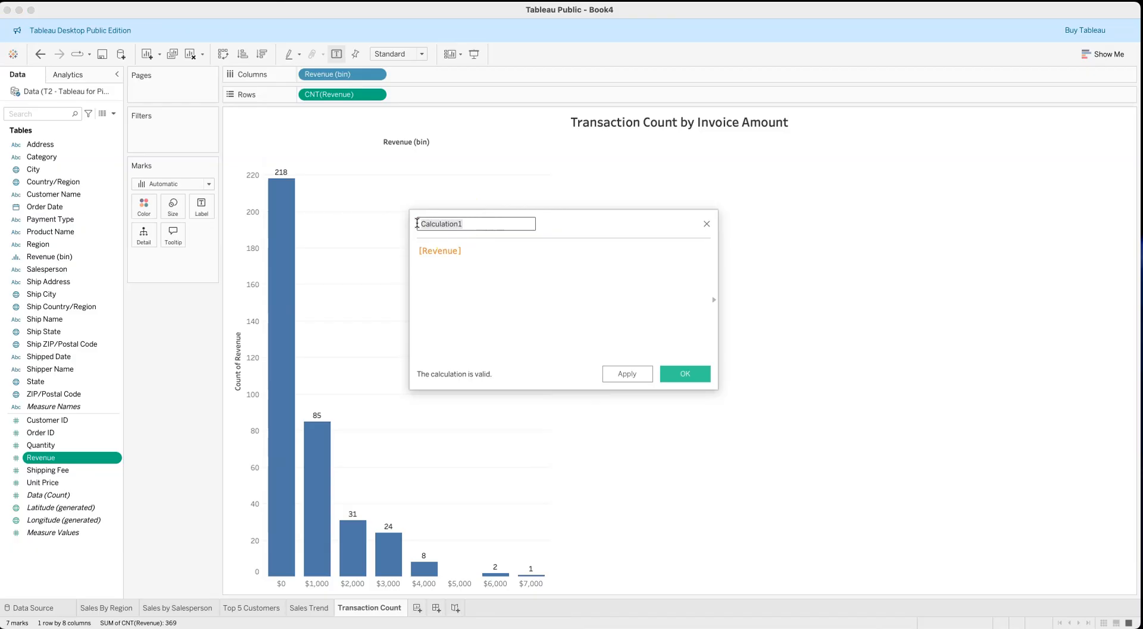
pyautogui.write('Revenue Groups')
# - Copy the default [Revenue] reference in the formula and replace it with the IF function
pyautogui.click(468, 253)
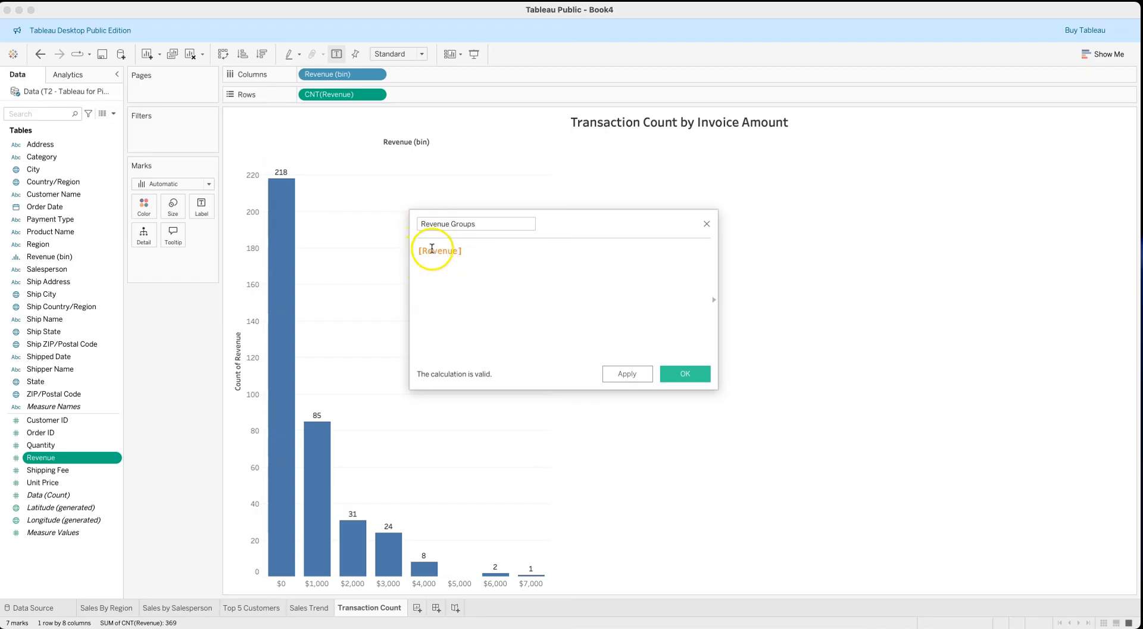
pyautogui.moveTo(464, 251); pyautogui.dragTo(415, 251)
pyautogui.press('super+c')
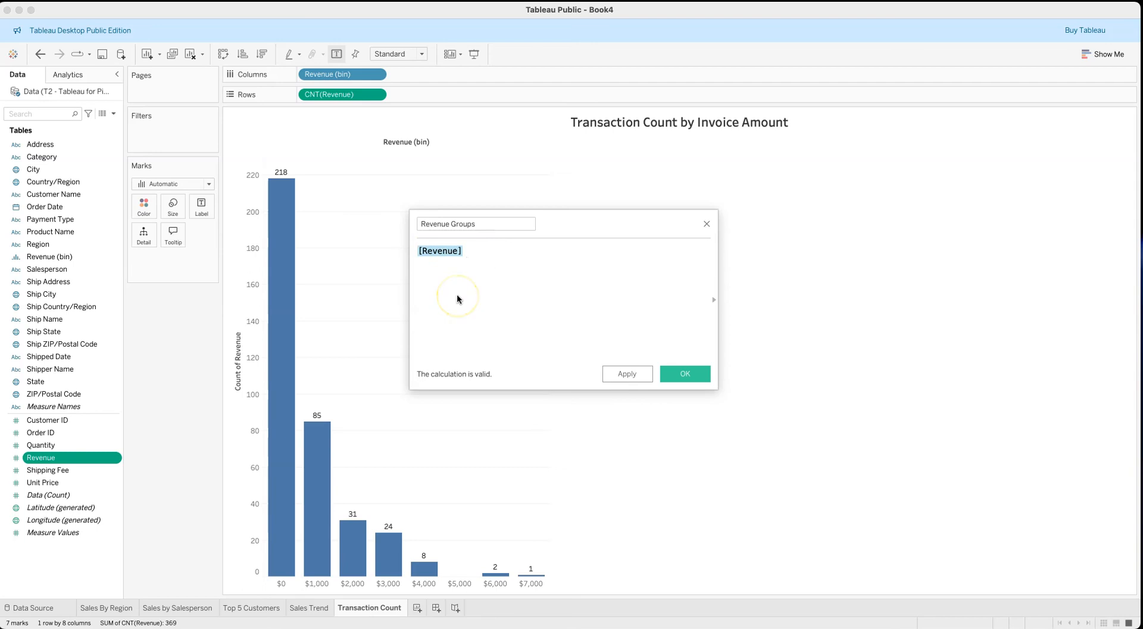
pyautogui.press('BackSpace')
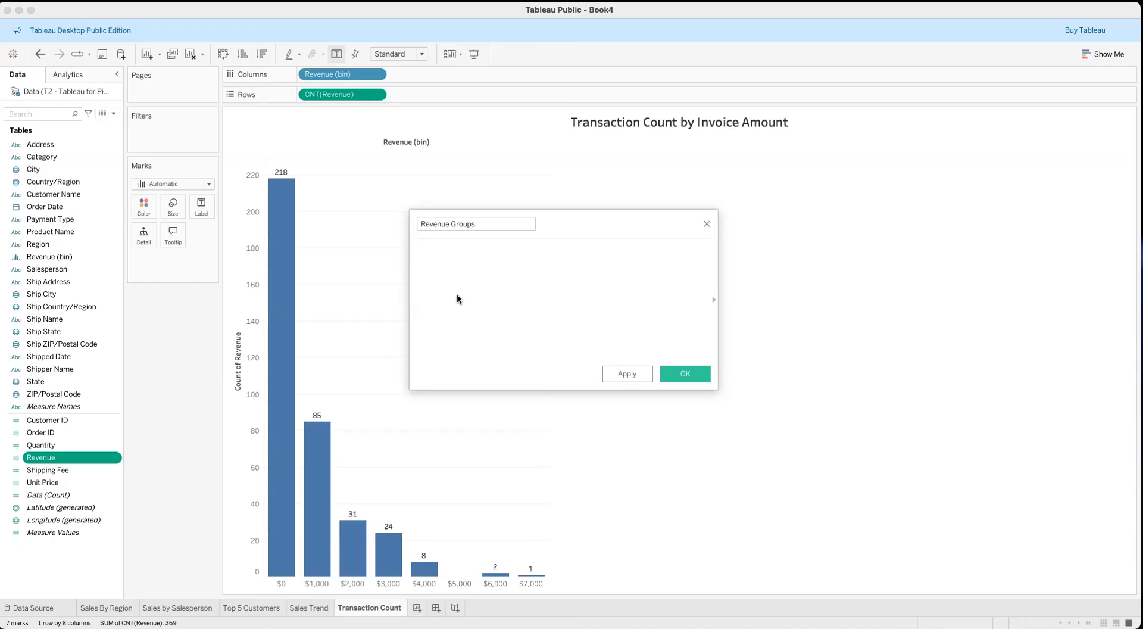
pyautogui.write('If')
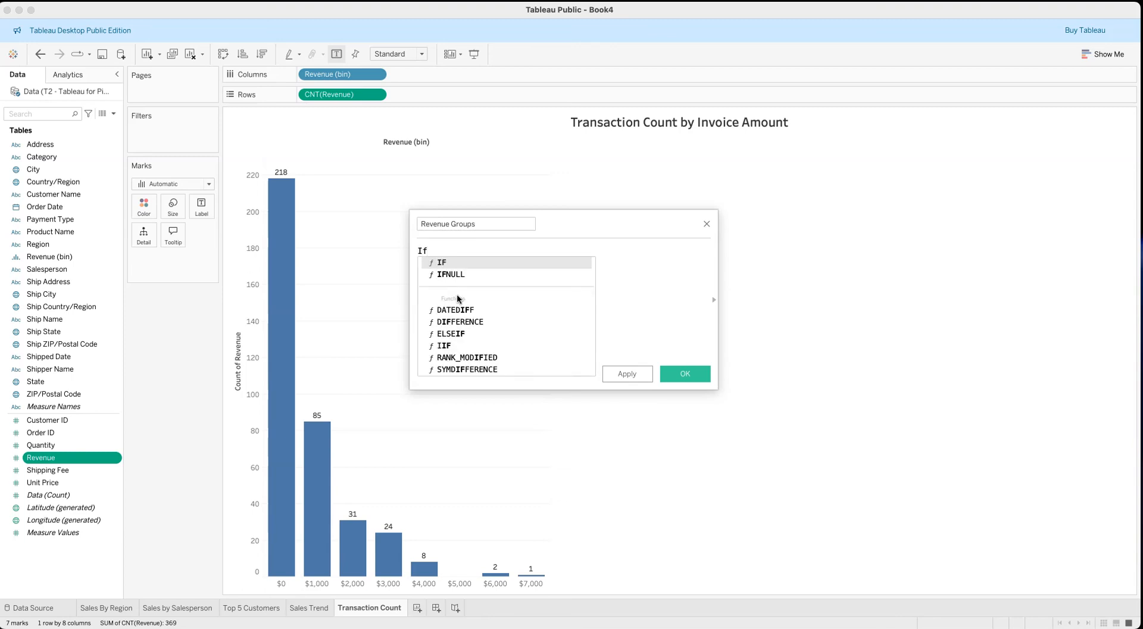
pyautogui.click(431, 247)
pyautogui.click(445, 262)
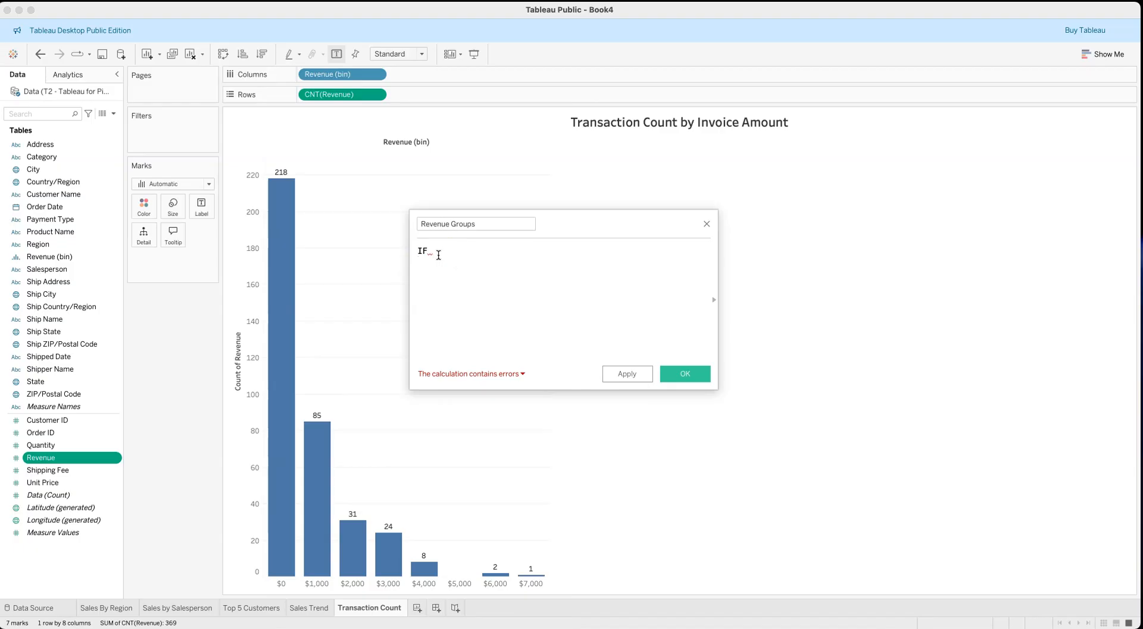
pyautogui.write('[Revenue]')
pyautogui.click(440, 292)
pyautogui.press('BackSpace')
pyautogui.press('BackSpace')
pyautogui.press('BackSpace')
pyautogui.press('BackSpace')
pyautogui.press('BackSpace')
pyautogui.press('BackSpace')
pyautogui.press('BackSpace')
pyautogui.press('BackSpace')
pyautogui.press('BackSpace')
# - Complete the first condition of the formula as IF [Revenue] <1000 THEN "0-1000"
pyautogui.write('reve')
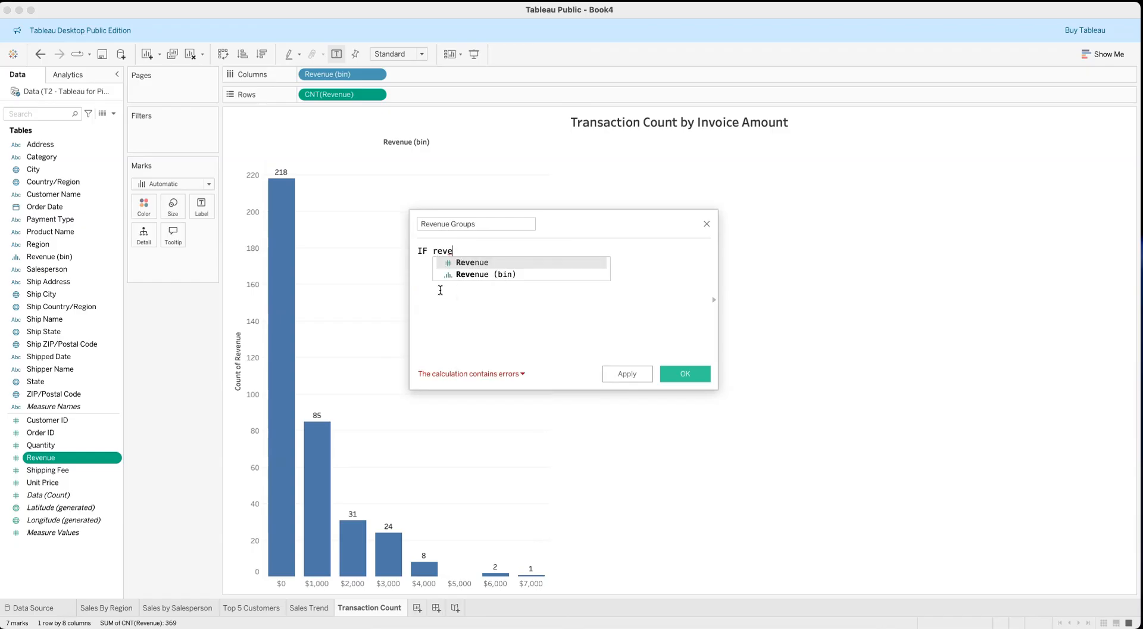
pyautogui.click(448, 263)
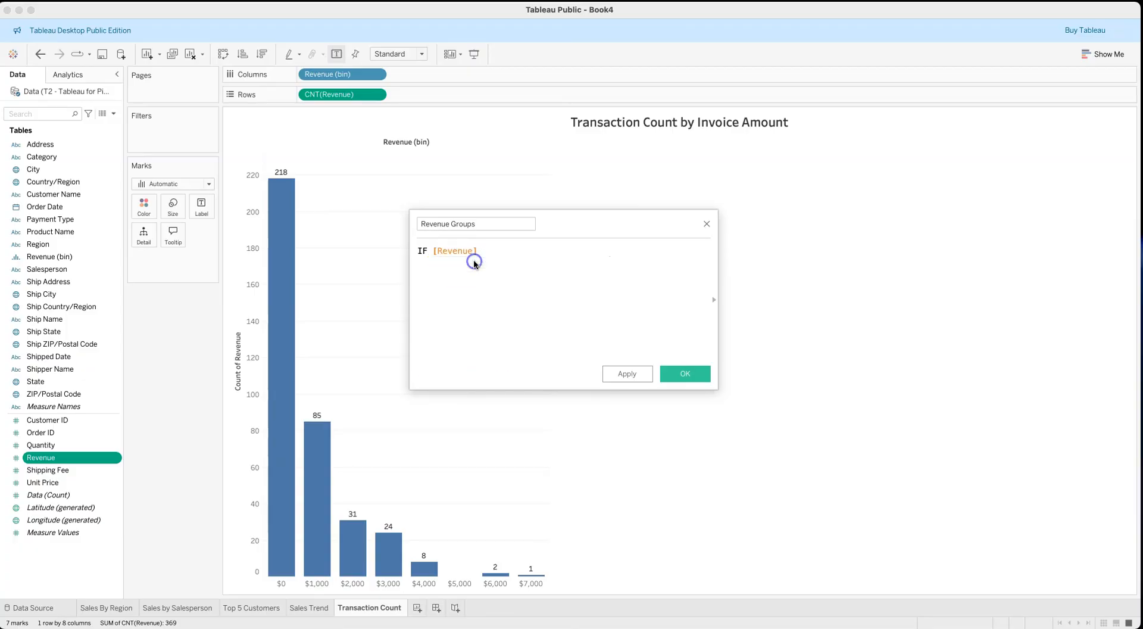
pyautogui.click(503, 279)
pyautogui.write('<')
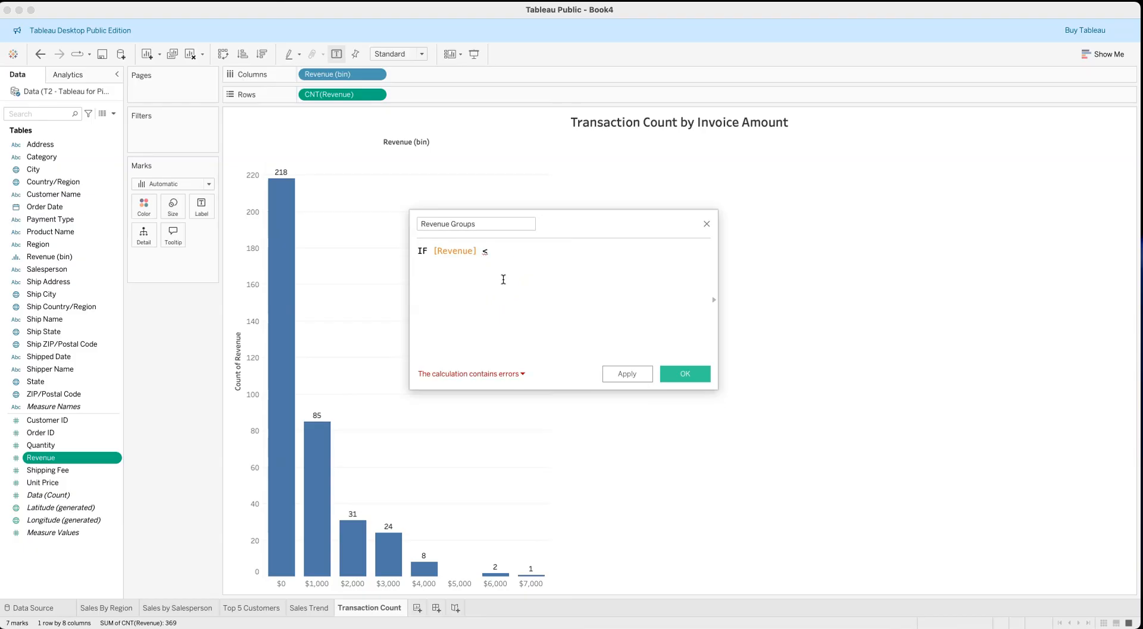
pyautogui.write('1000')
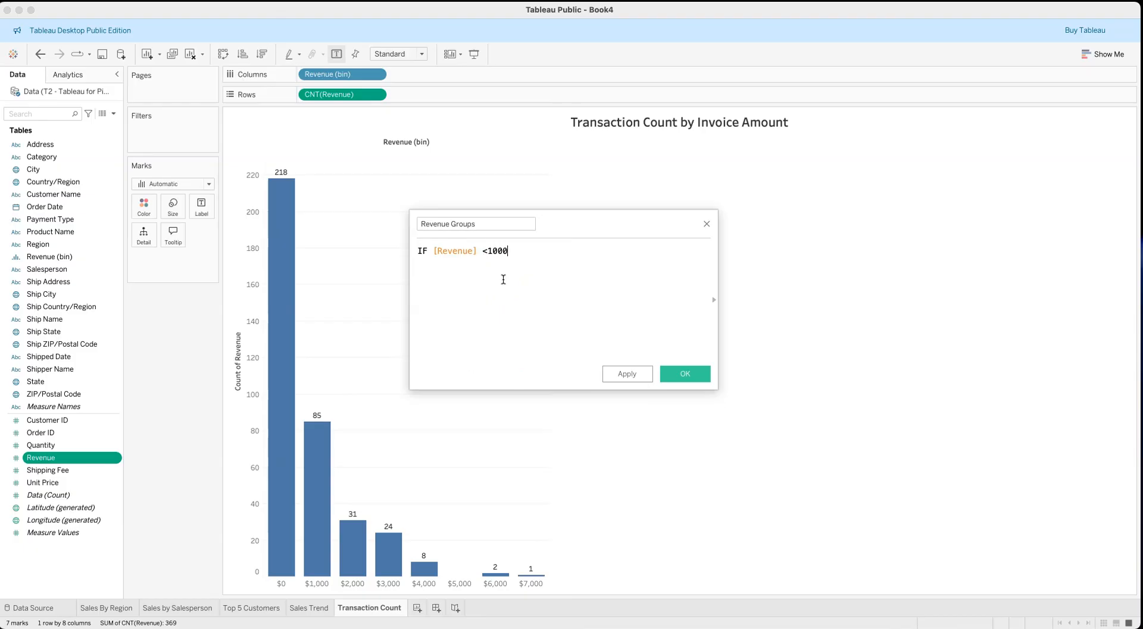
pyautogui.write(' THE')
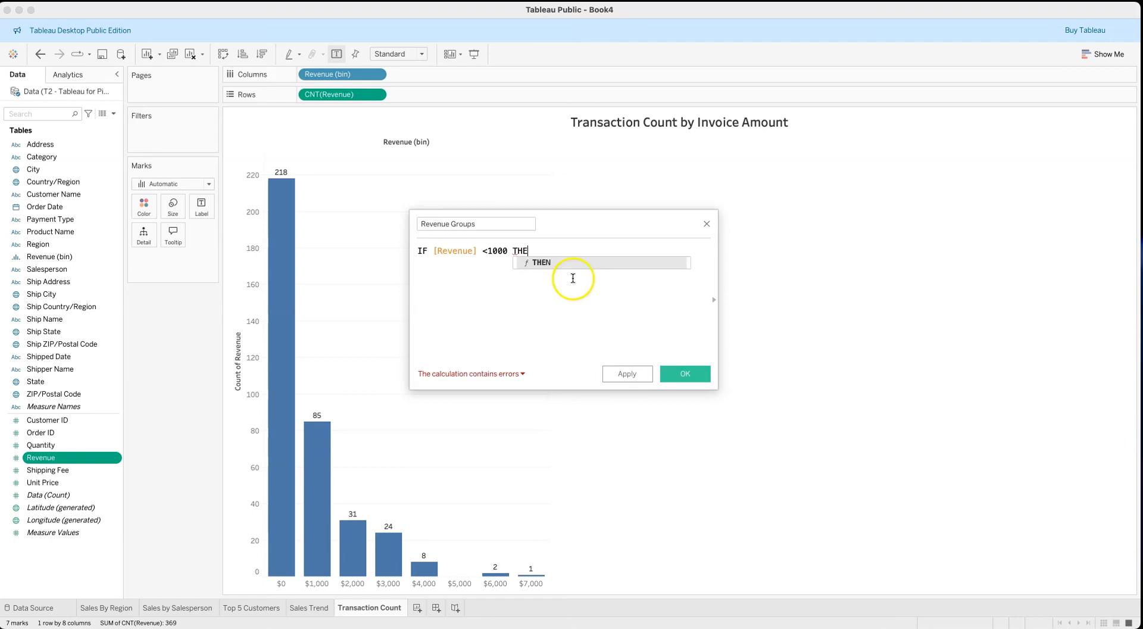
pyautogui.doubleClick(541, 262)
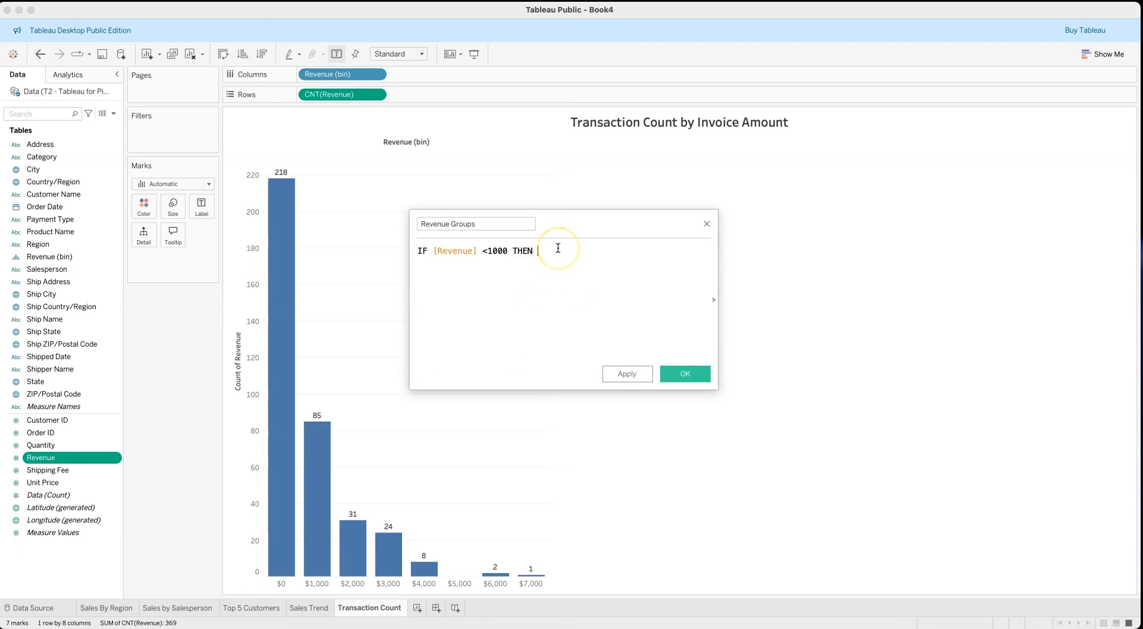
pyautogui.write('"0-1000"')
# - Add the second condition to the Revenue Groups formula as ELSEIF [Revenue] < 2000 THEN "1000-2000"
pyautogui.press('Return')
pyautogui.write('El')
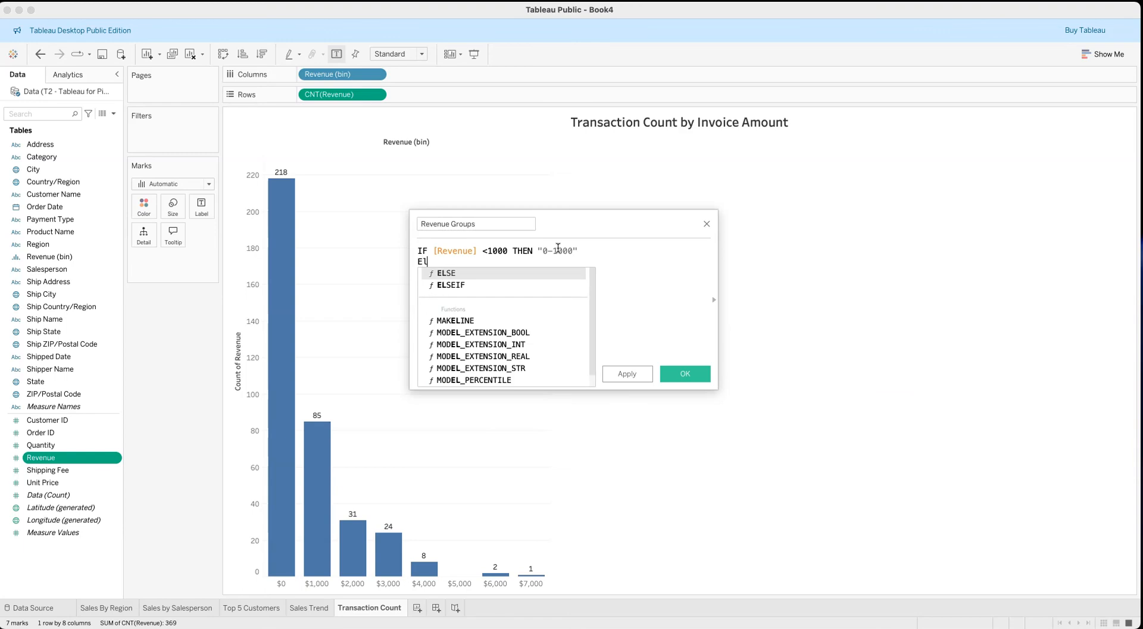
pyautogui.doubleClick(453, 284)
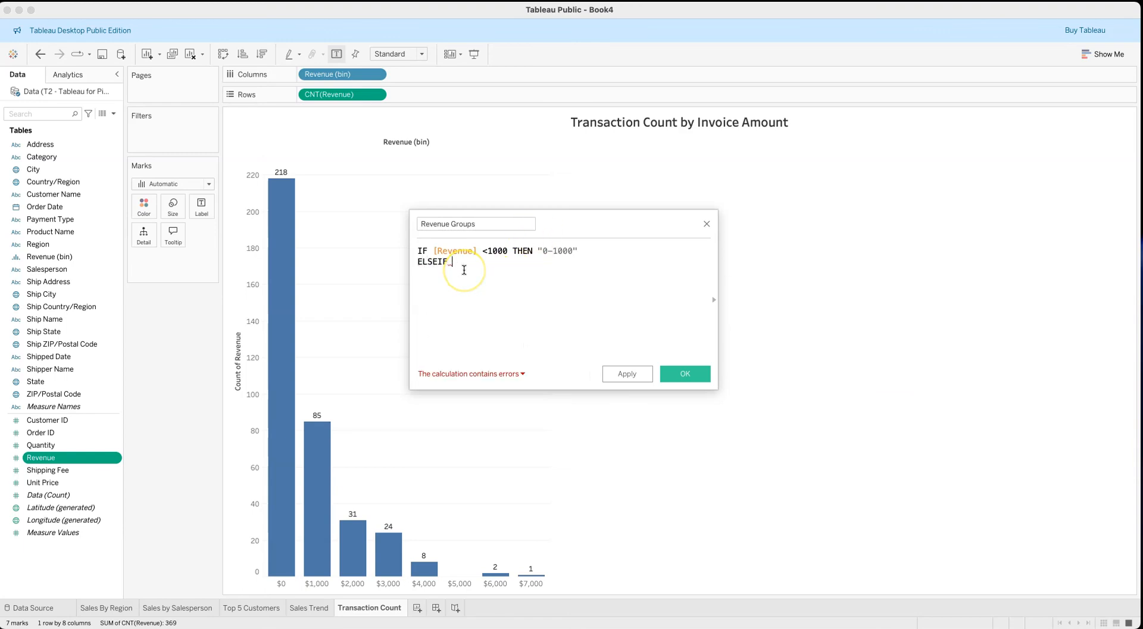
pyautogui.press('super+v')
pyautogui.write('< 20')
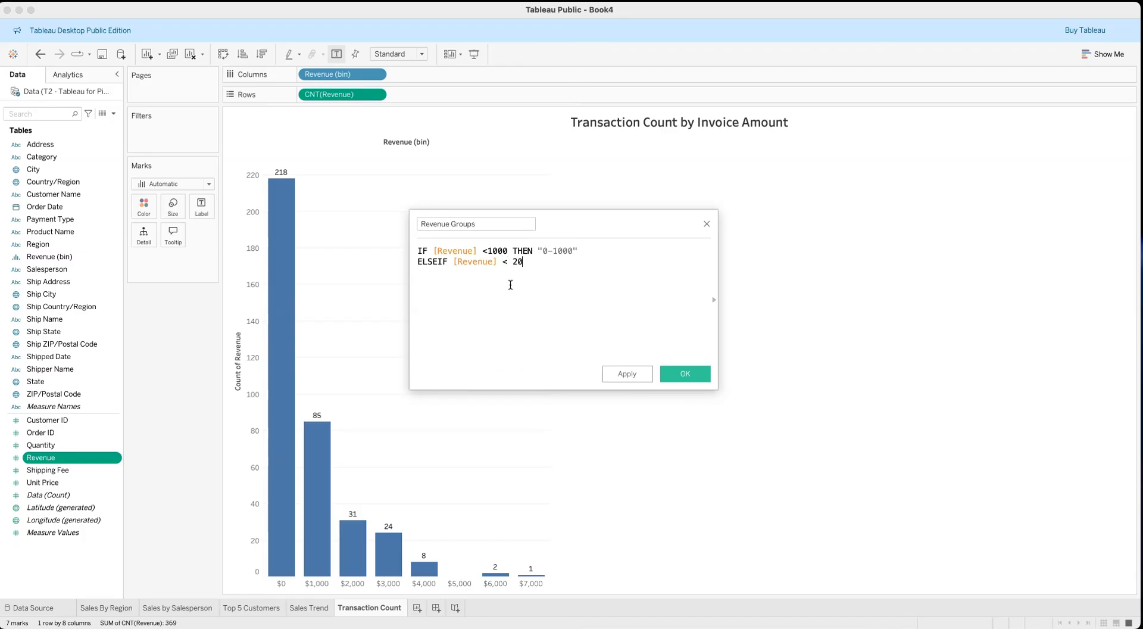
pyautogui.write('00 The')
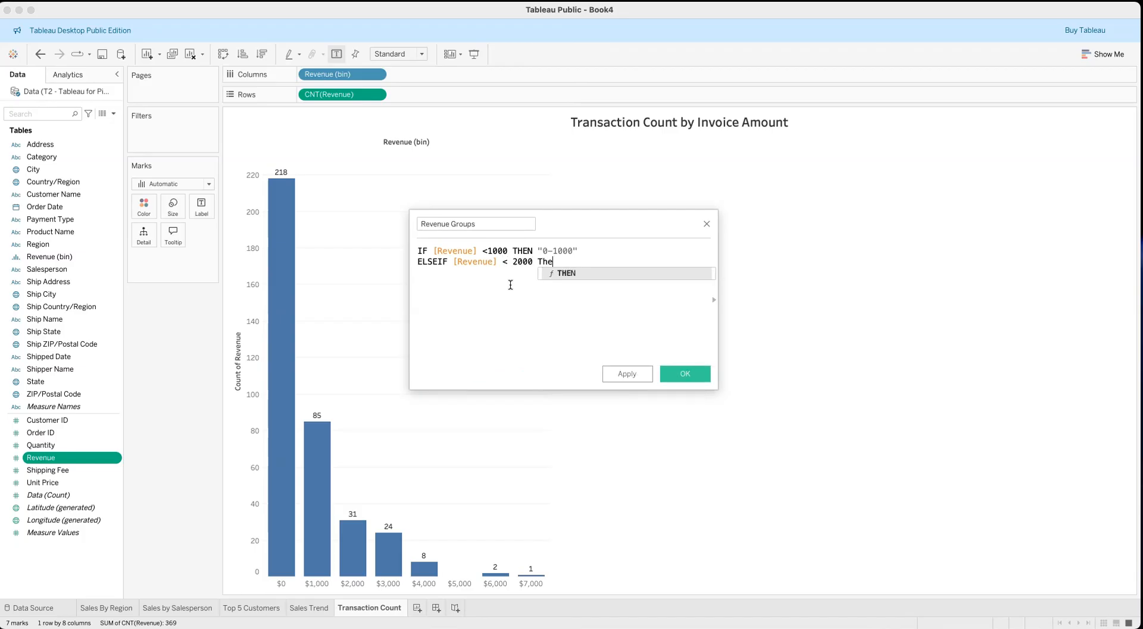
pyautogui.click(561, 273)
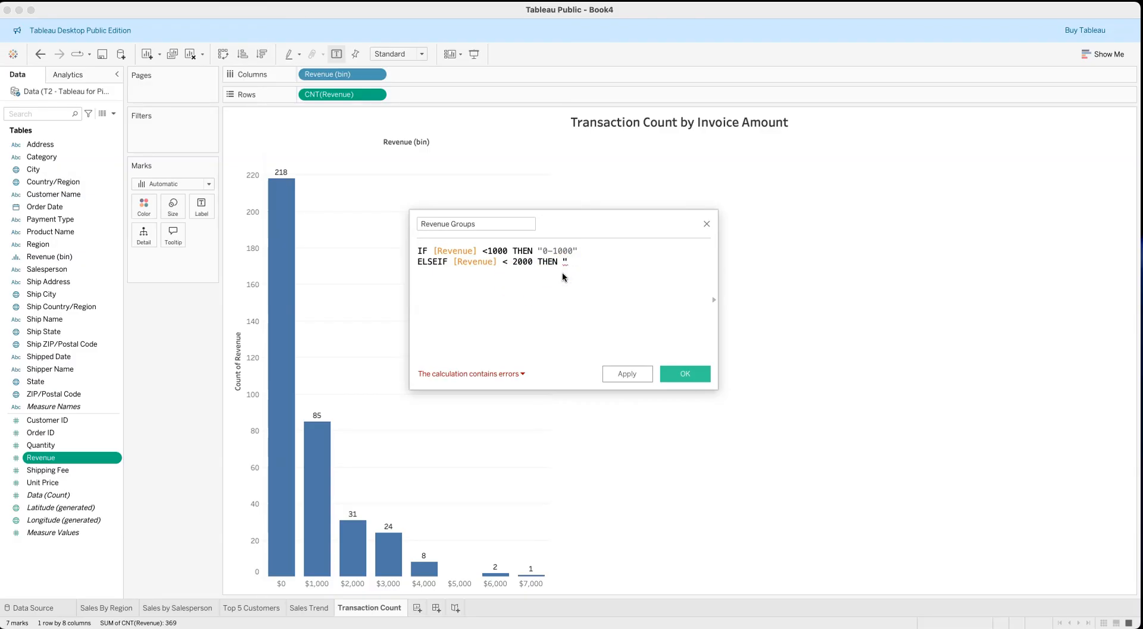
pyautogui.write('"1000-2000"')
# - Add the third condition to the formula as ELSEIF [Revenue] < 3000 THEN "2000-3000"
pyautogui.press('Return')
pyautogui.write('ELS')
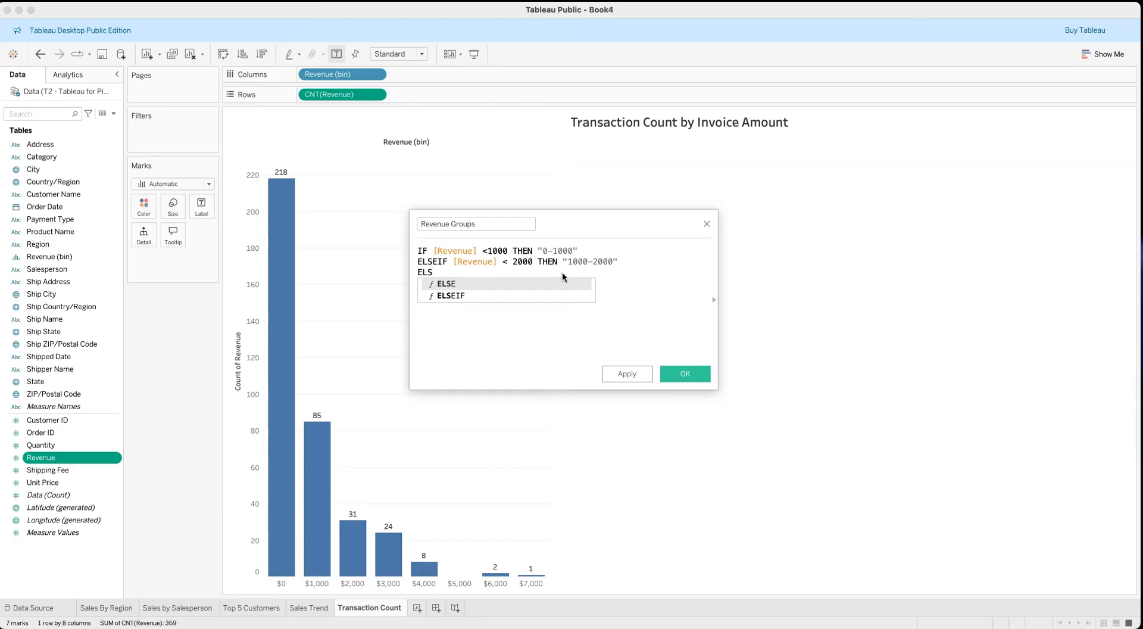
pyautogui.doubleClick(475, 294)
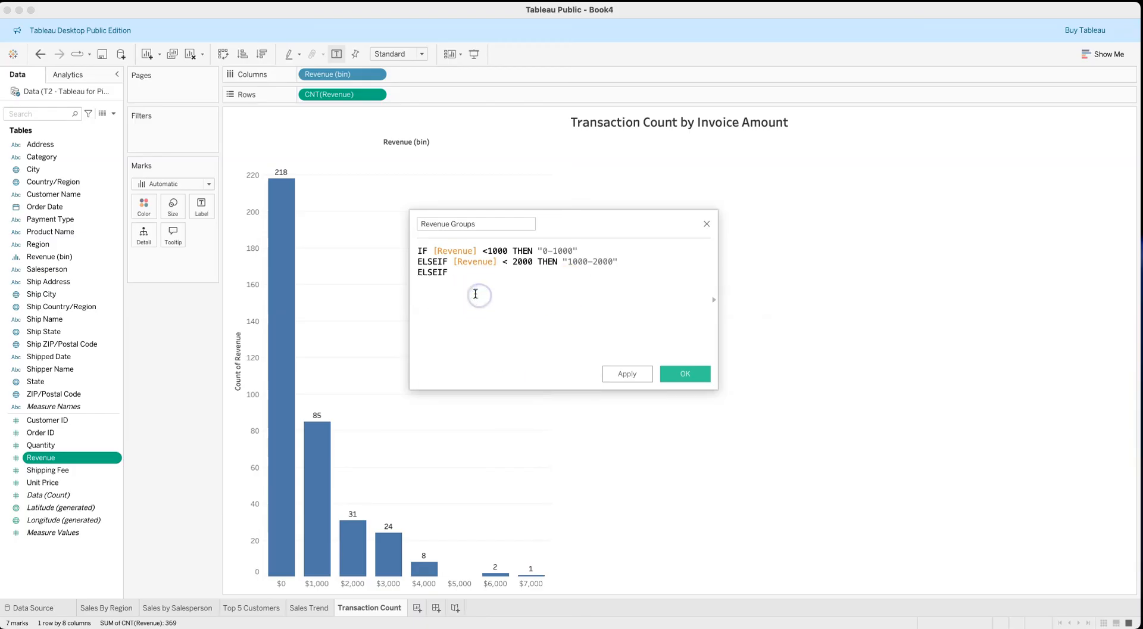
pyautogui.moveTo(43, 462); pyautogui.dragTo(471, 277)
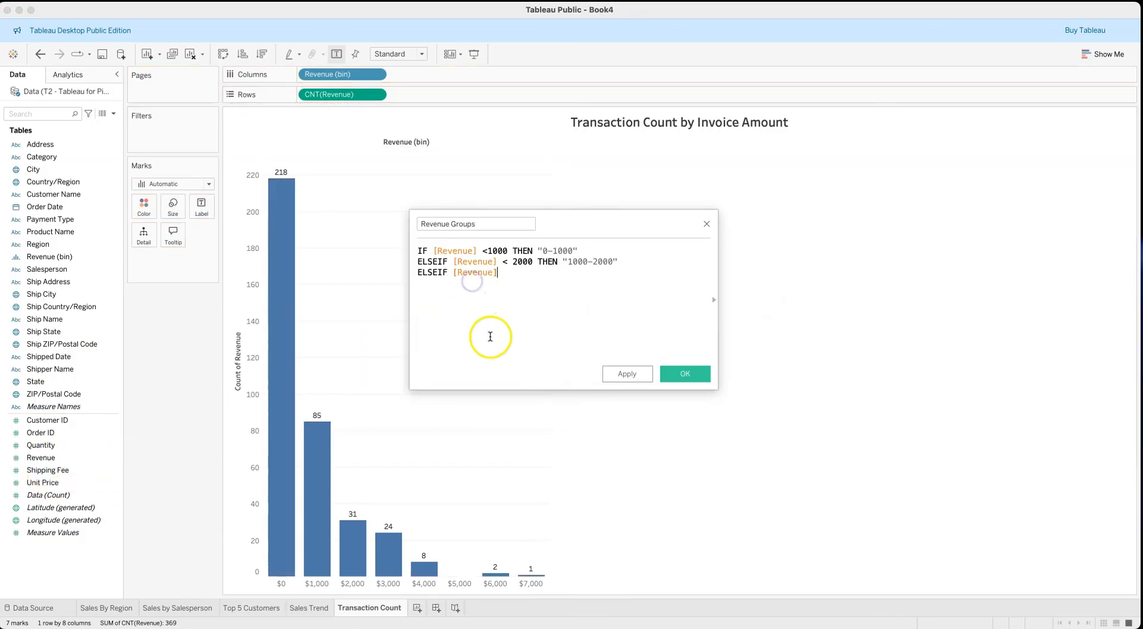
pyautogui.write('< 3000 th')
pyautogui.press('BackSpace')
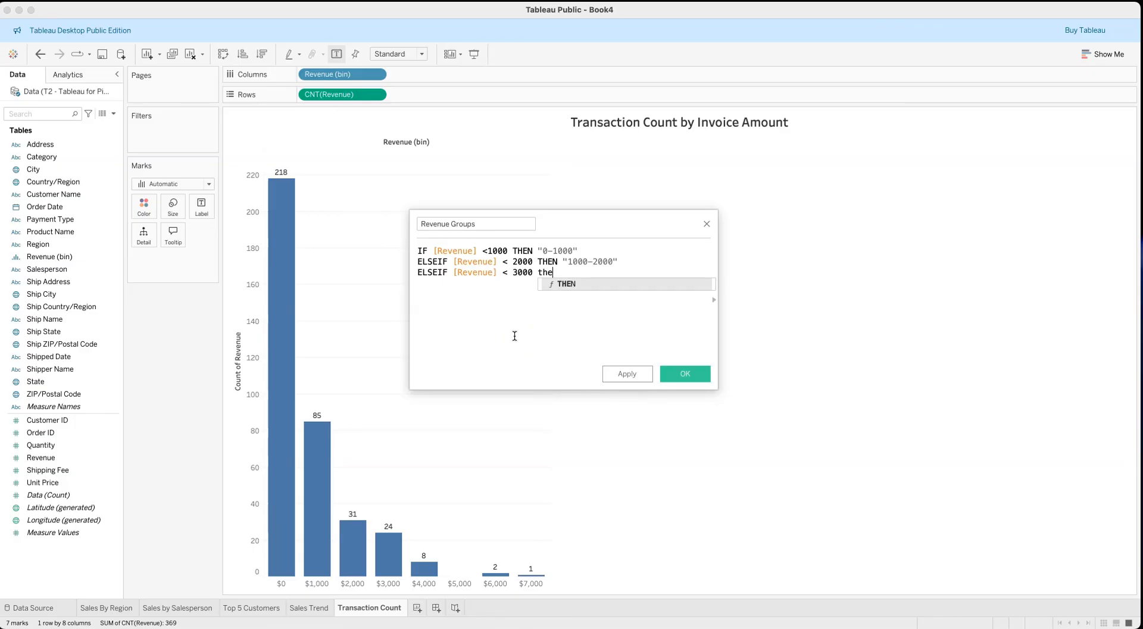
pyautogui.click(566, 284)
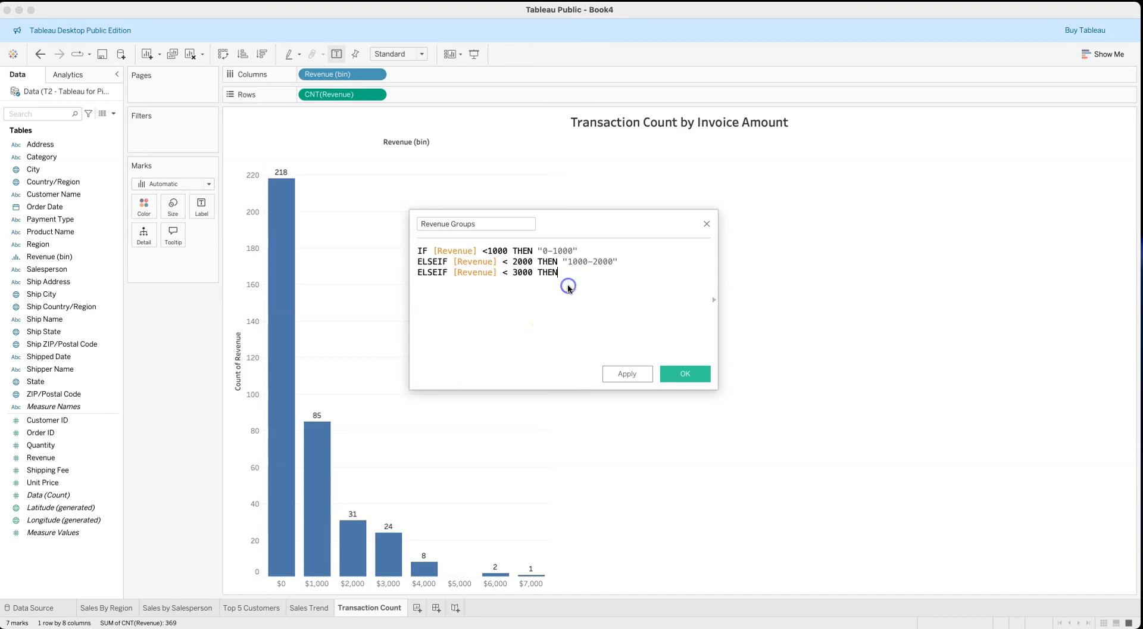
pyautogui.write('"')
pyautogui.write('2000')
pyautogui.write('-2')
pyautogui.write('000')
pyautogui.write('"')
# - Add the fourth condition to the formula as ELSEIF [Revenue] < 4000 THEN "3000-4000"
pyautogui.press('Return')
pyautogui.write('El')
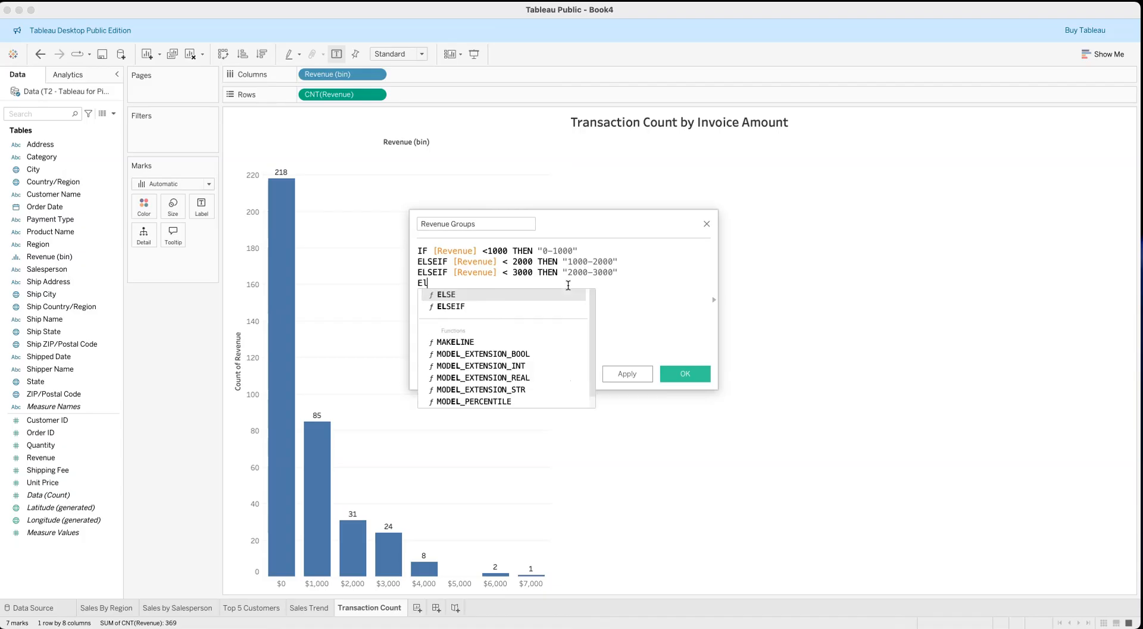
pyautogui.click(465, 306)
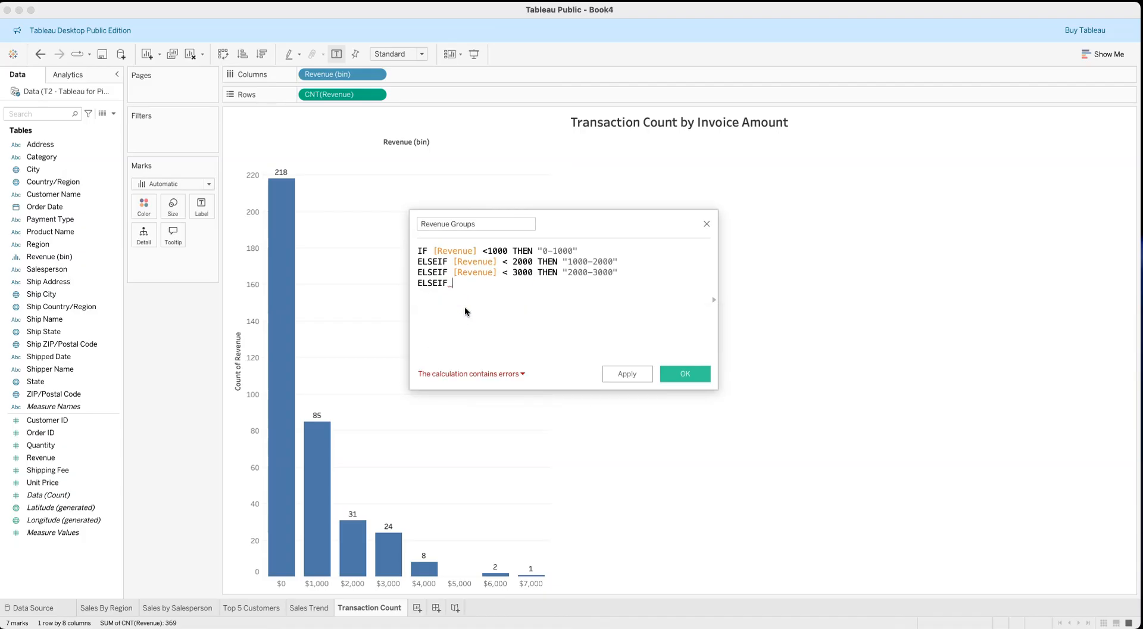
pyautogui.write('[Revenue] <')
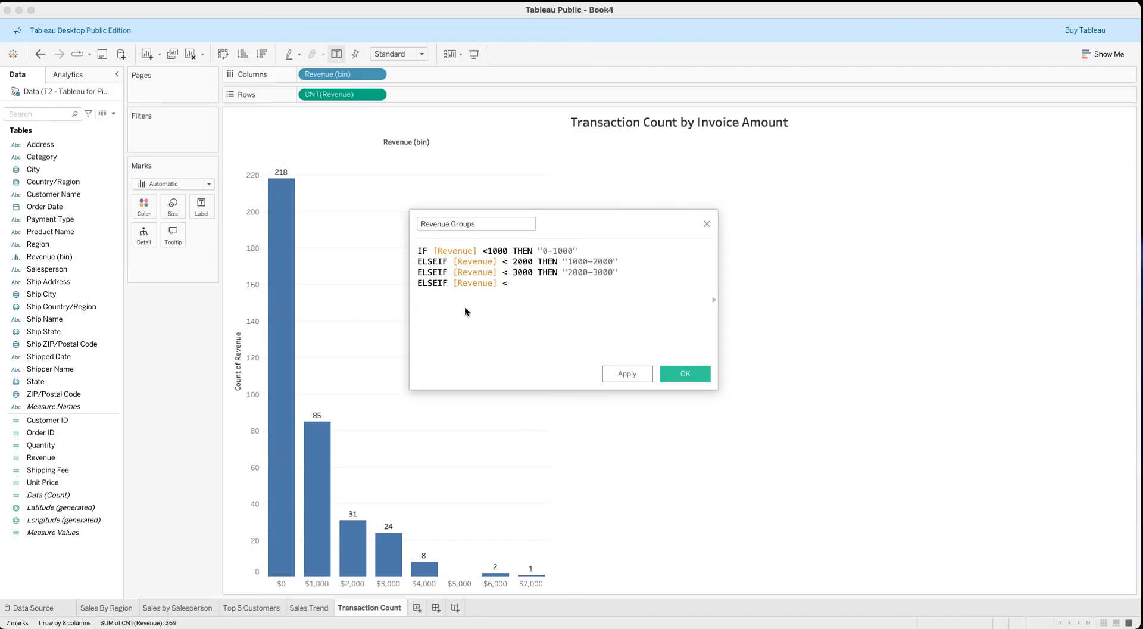
pyautogui.write(' 4000 TH')
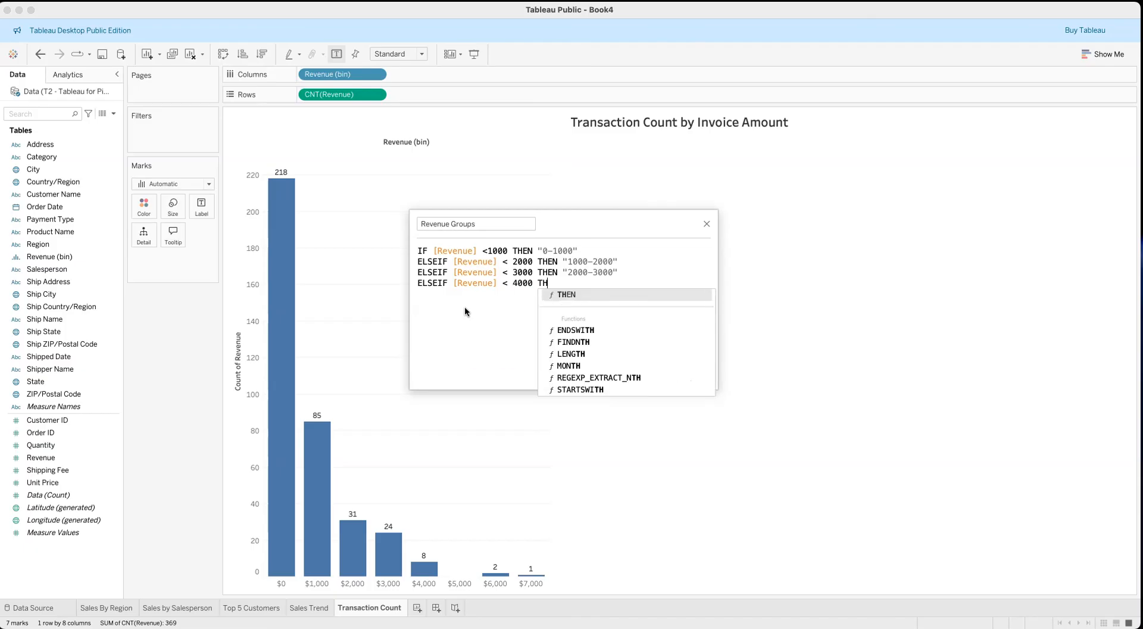
pyautogui.click(557, 295)
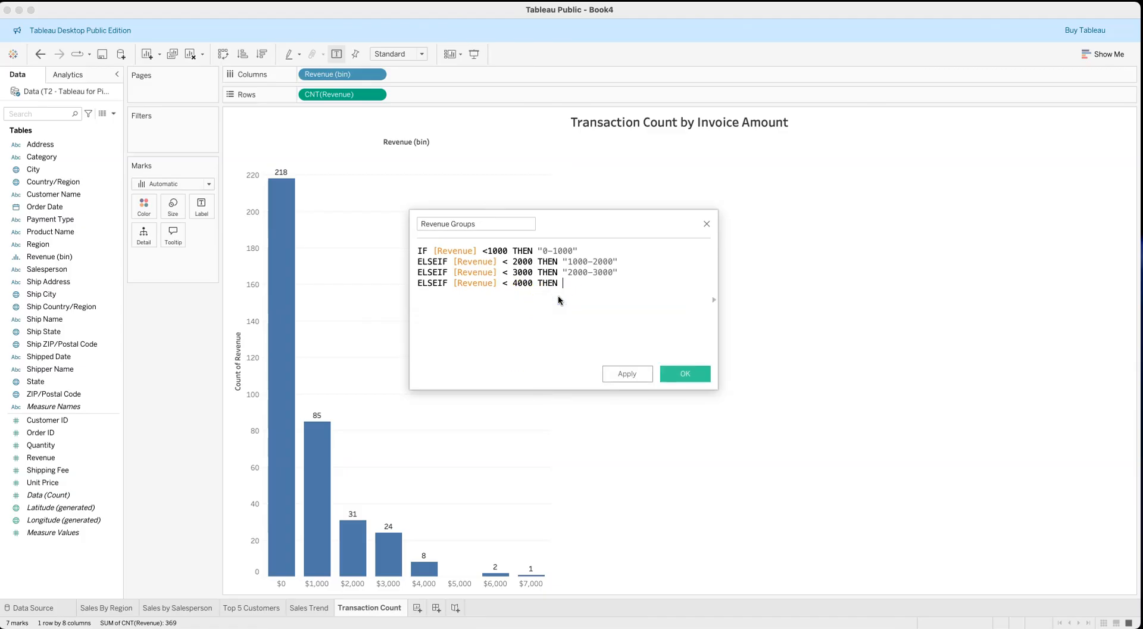
pyautogui.write('"3000-4000"')
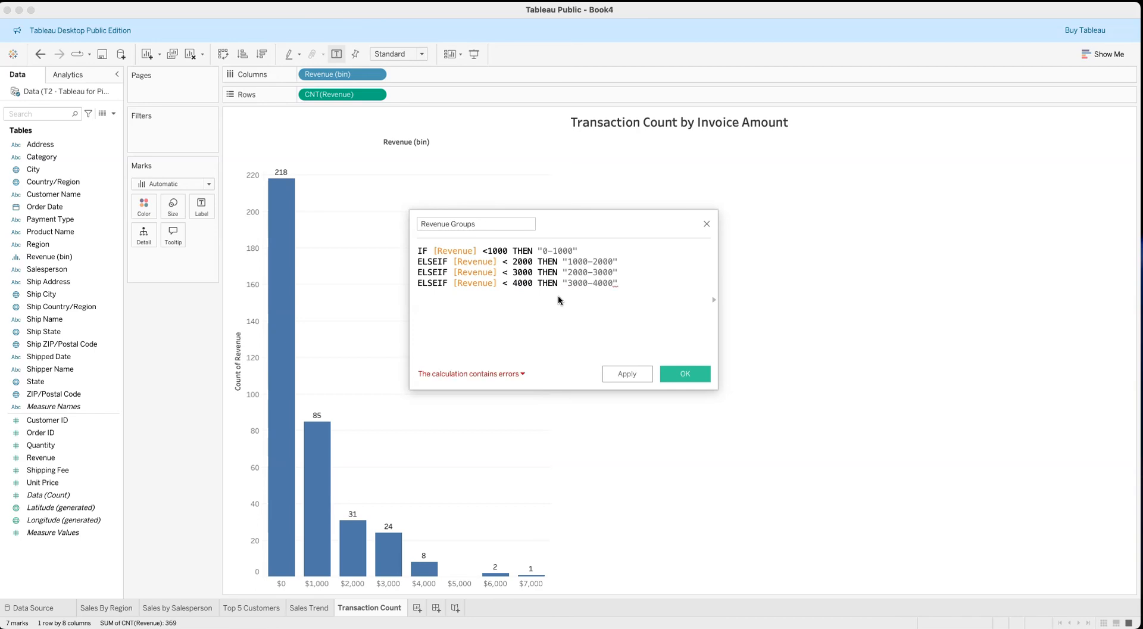
# - Add the fallback line ELSE "4000+" below the last condition of the formula
pyautogui.press('Return')
pyautogui.write('EEl')
pyautogui.press('BackSpace')
pyautogui.press('BackSpace')
pyautogui.click(488, 305)
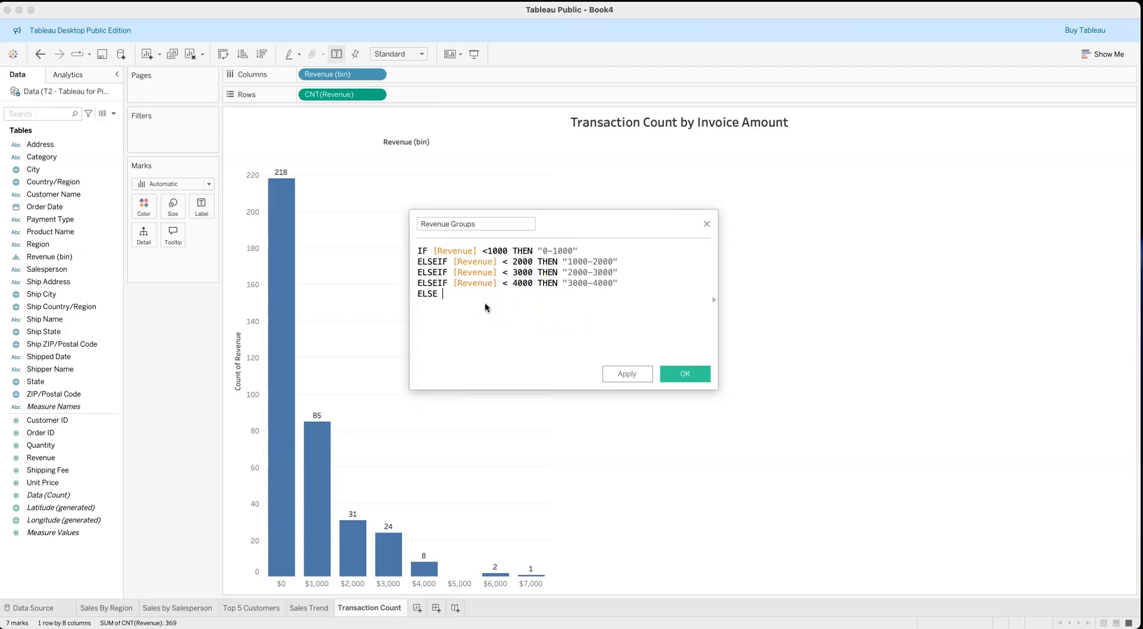
pyautogui.write('"4000+')
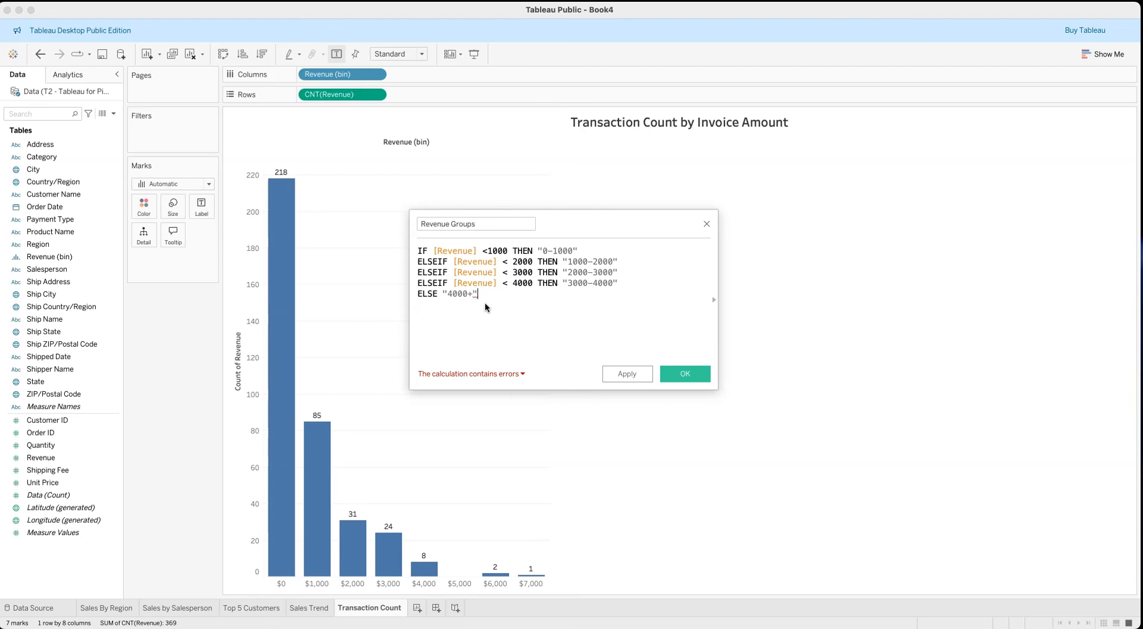
# - Close the formula with END, then apply and save the Revenue Groups calculated field
pyautogui.press('Return')
pyautogui.write('END')
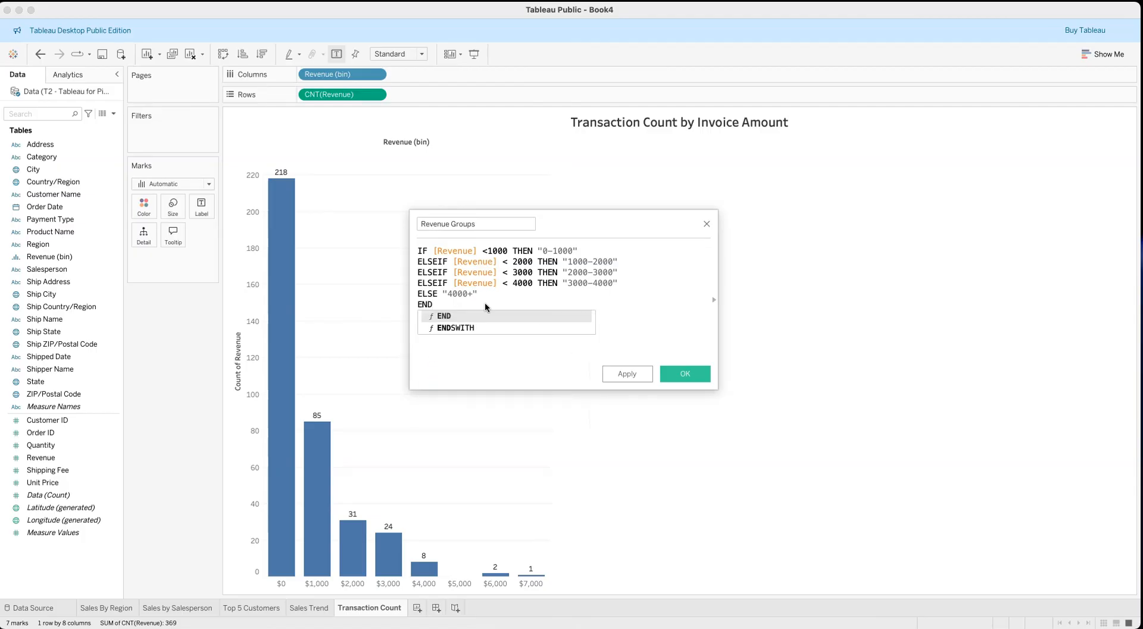
pyautogui.click(448, 315)
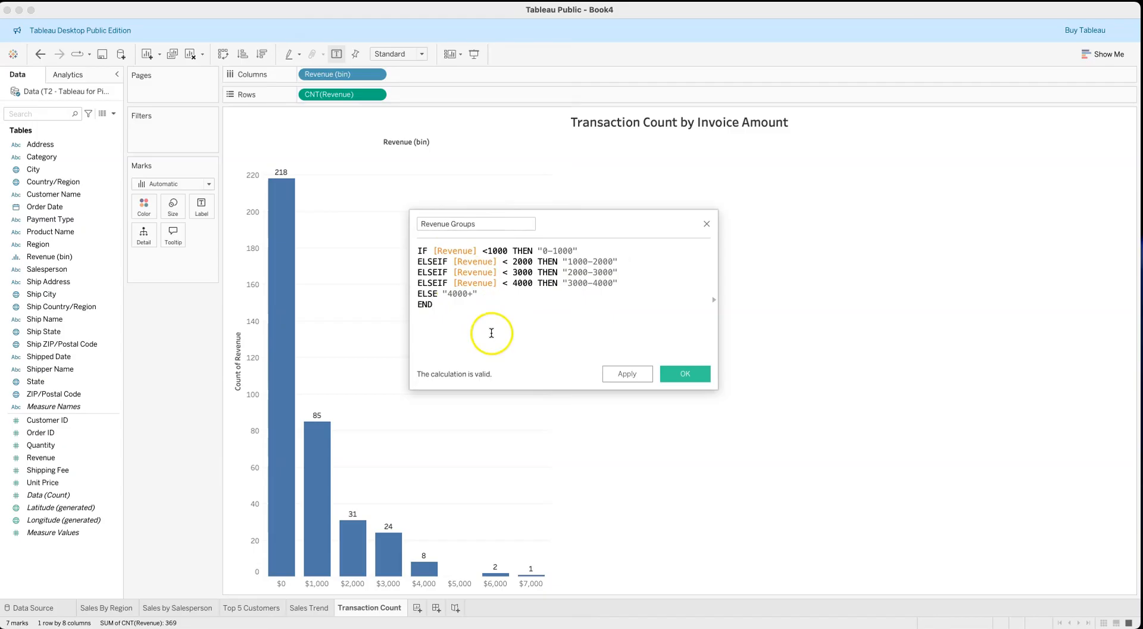
pyautogui.click(631, 375)
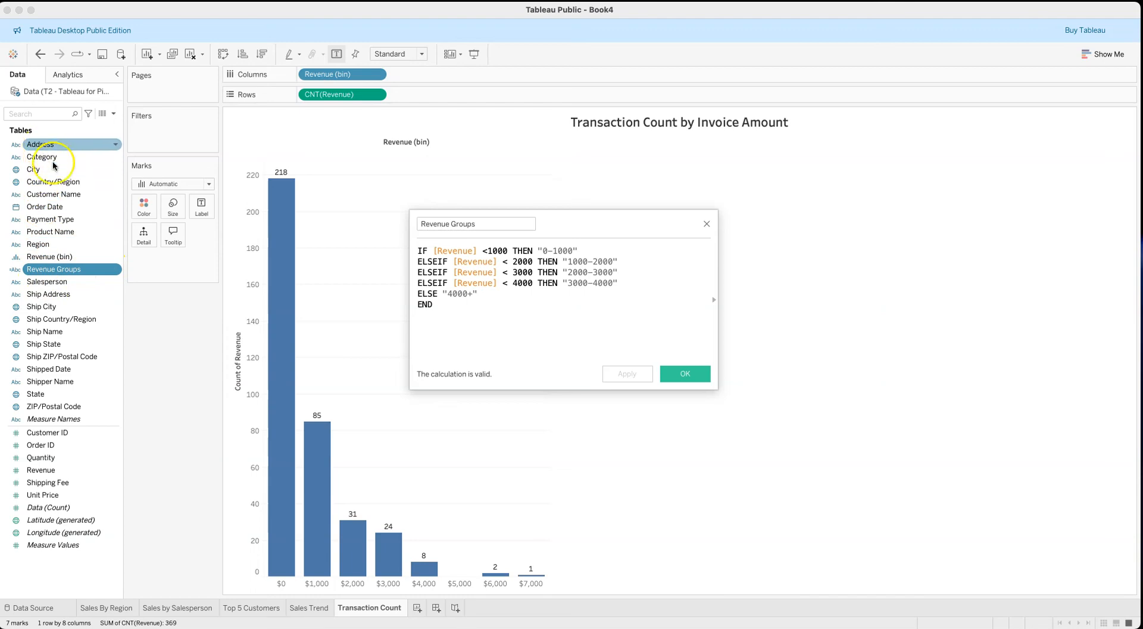
pyautogui.click(677, 373)
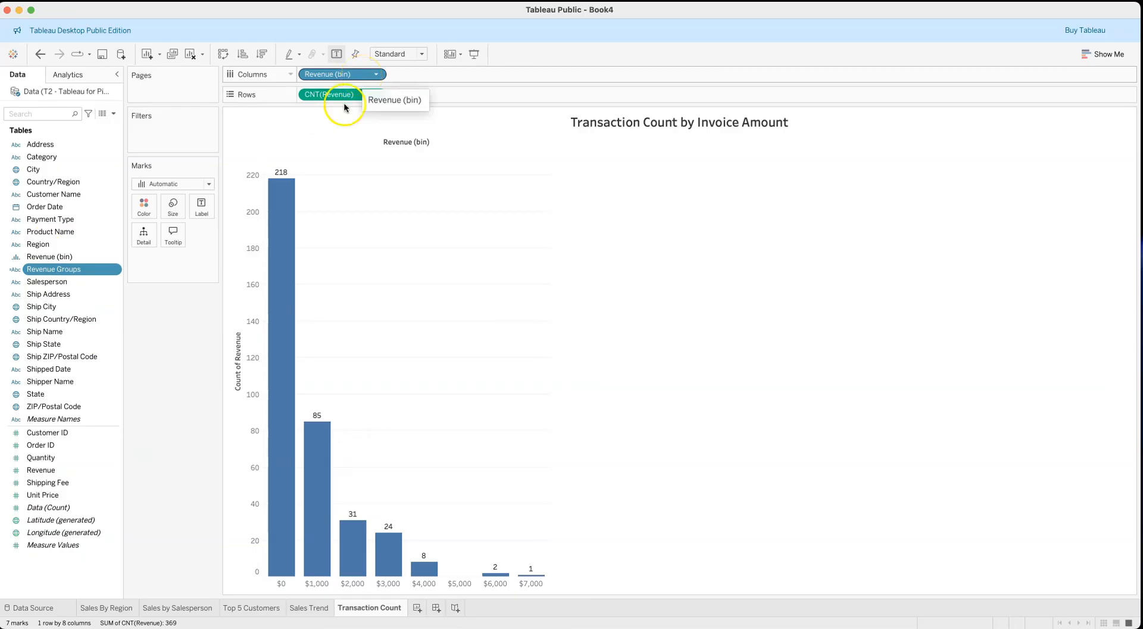
# - Replace Revenue (bin) with the Revenue Groups field on the columns of the chart
pyautogui.moveTo(325, 73); pyautogui.dragTo(192, 317)
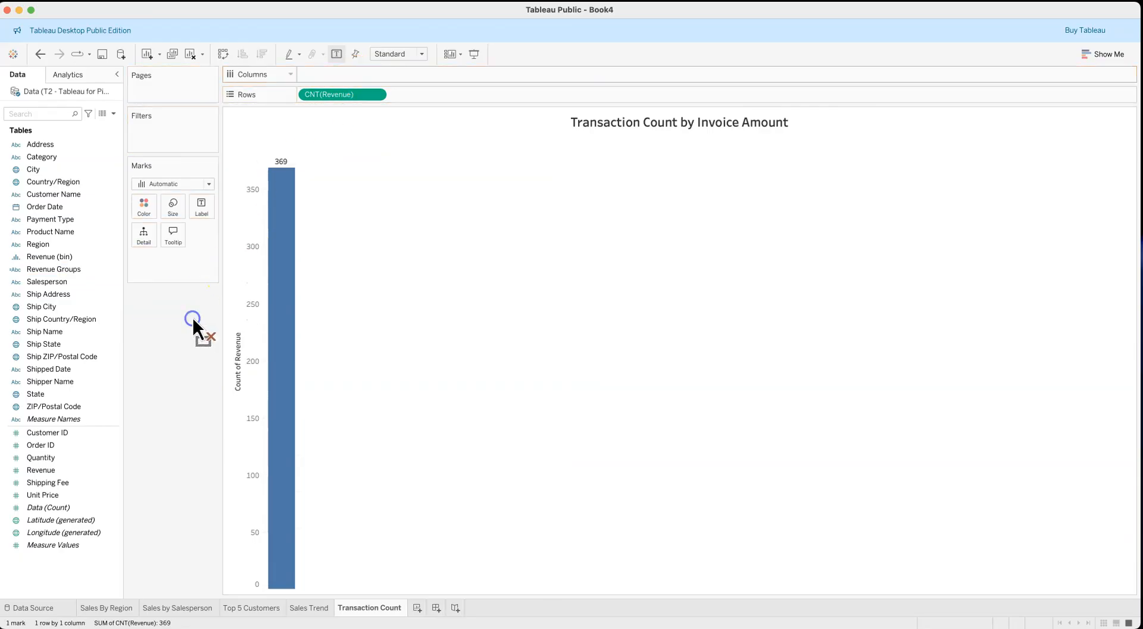
pyautogui.click(66, 281)
pyautogui.click(53, 272)
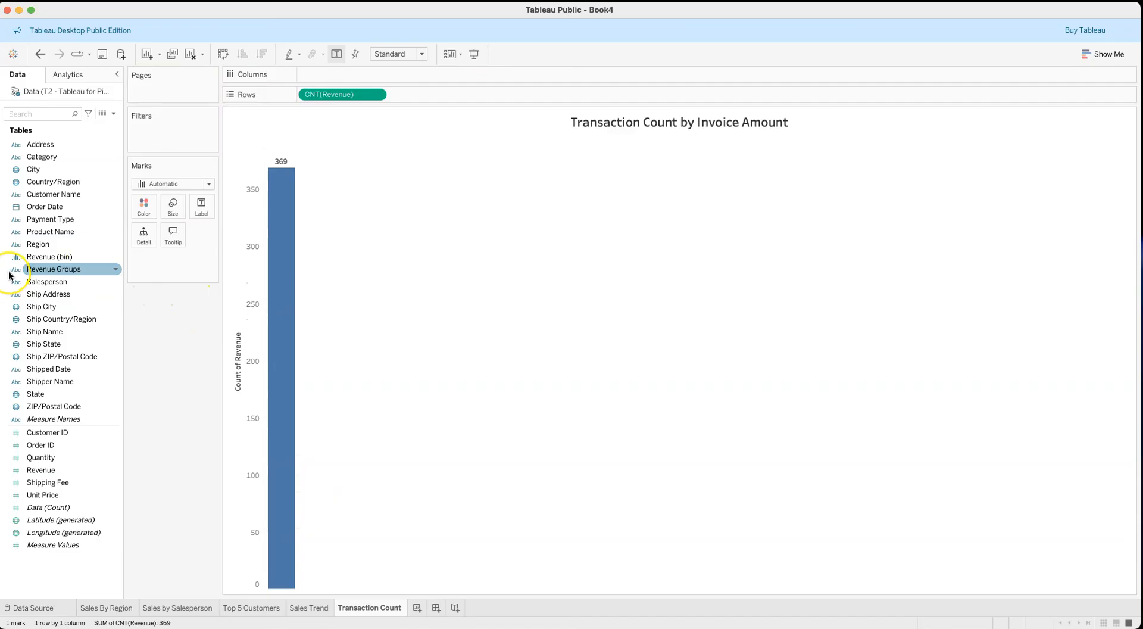
pyautogui.click(45, 273)
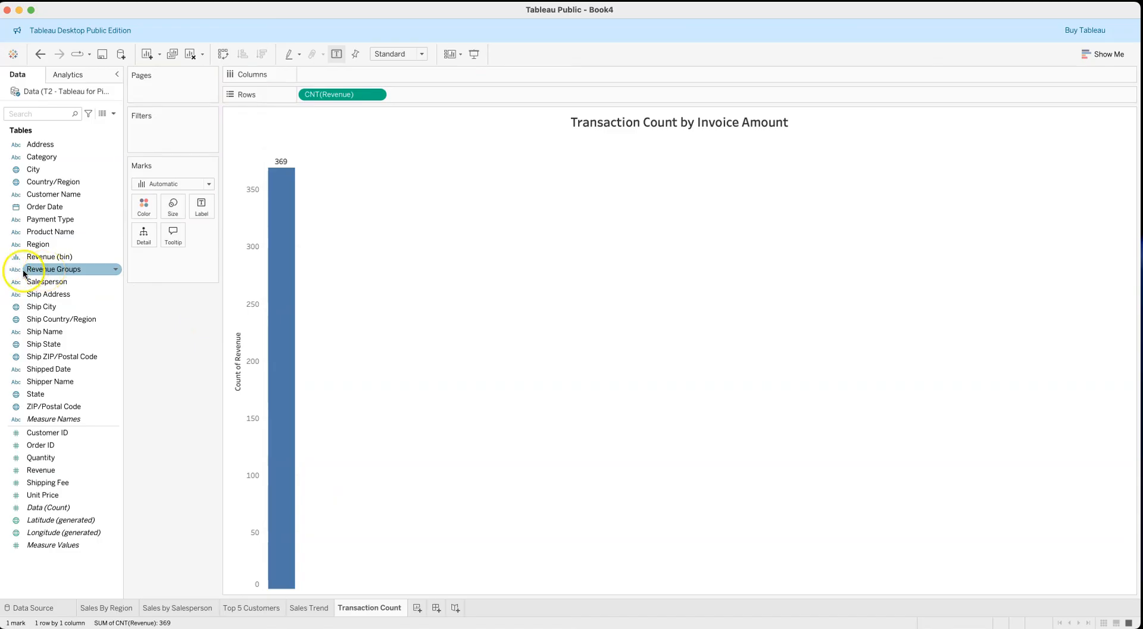
pyautogui.moveTo(48, 270); pyautogui.dragTo(325, 78)
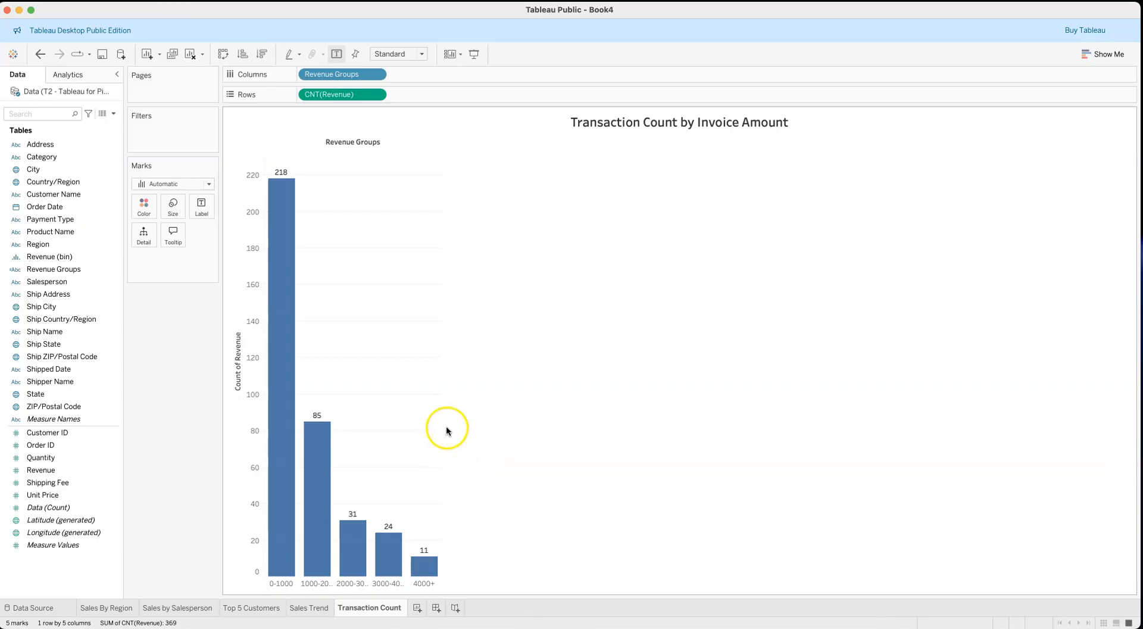
# - Hide the Revenue Groups field label for columns and the Count of Revenue axis header
pyautogui.rightClick(352, 145)
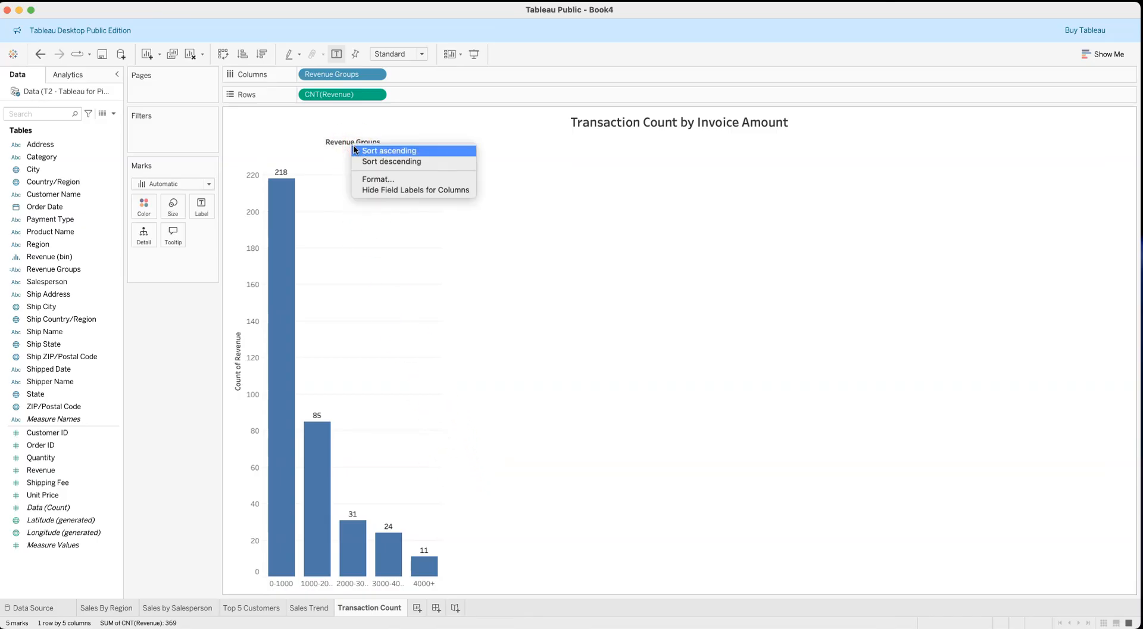
pyautogui.click(380, 190)
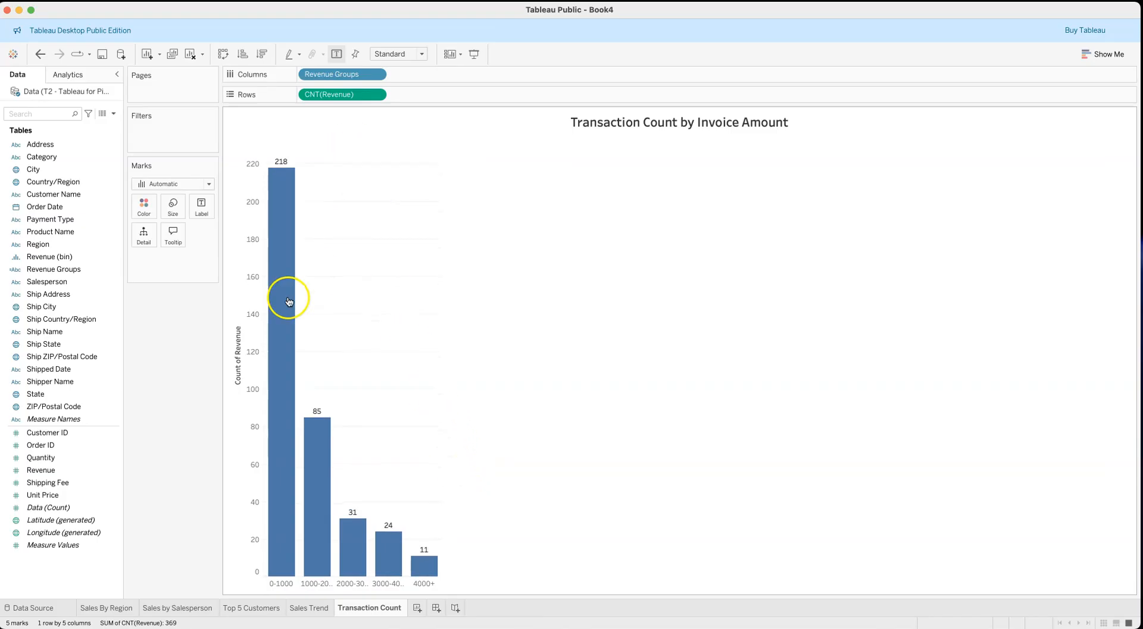
pyautogui.rightClick(237, 357)
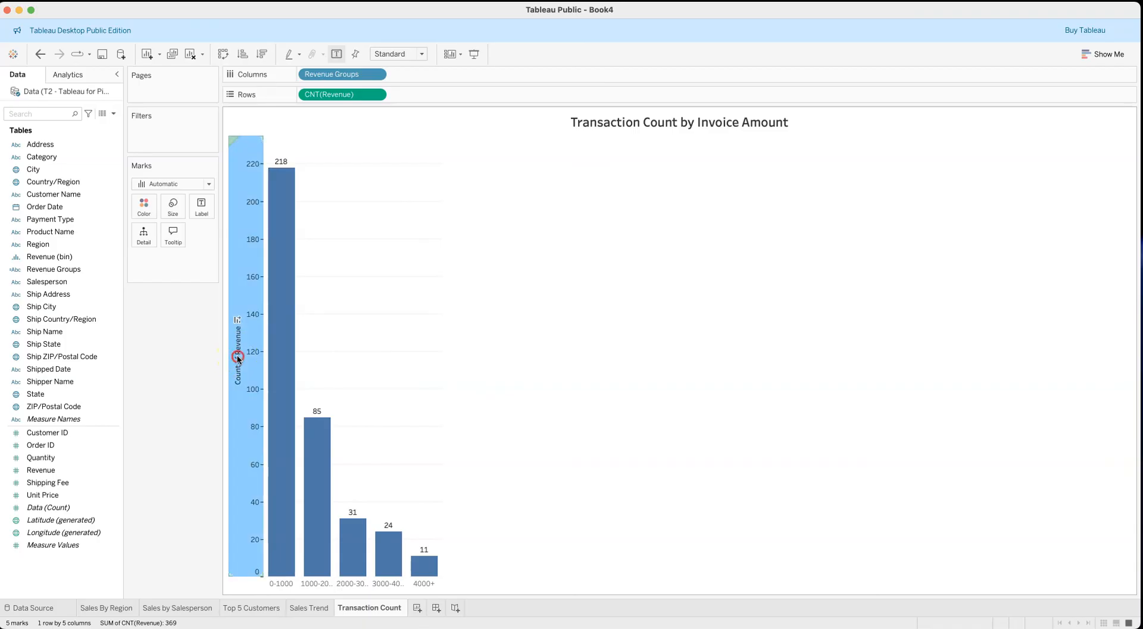
pyautogui.click(273, 420)
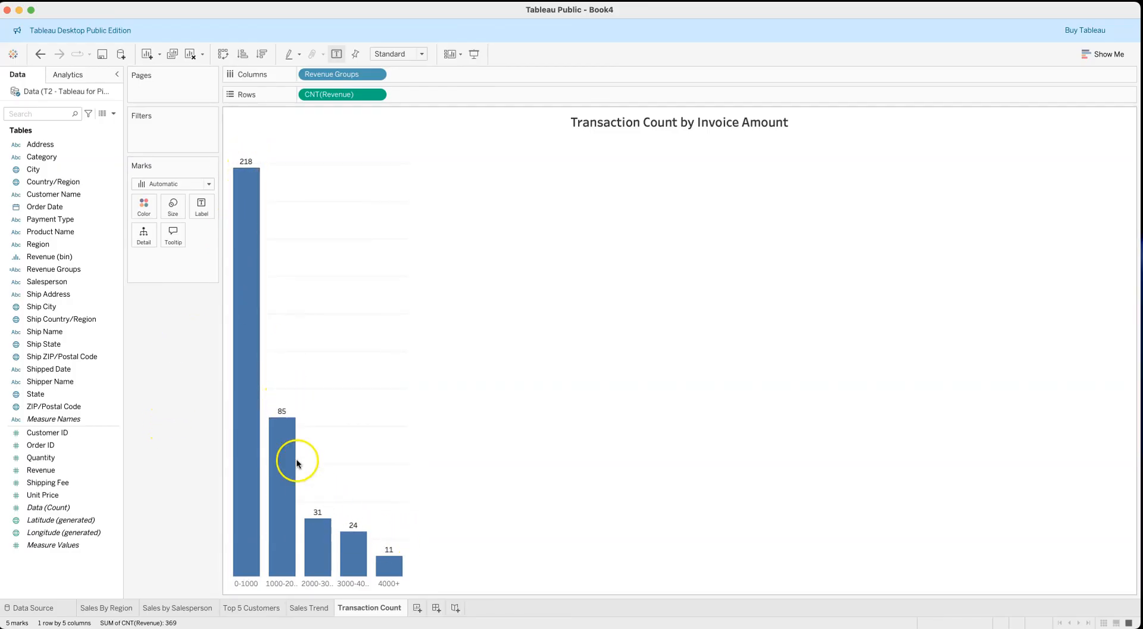
# - Review the Sales Trend, Top 5 Customers, Sales by Salesperson and Sales By Region sheets, then return to Transaction Count
pyautogui.moveTo(356, 526)
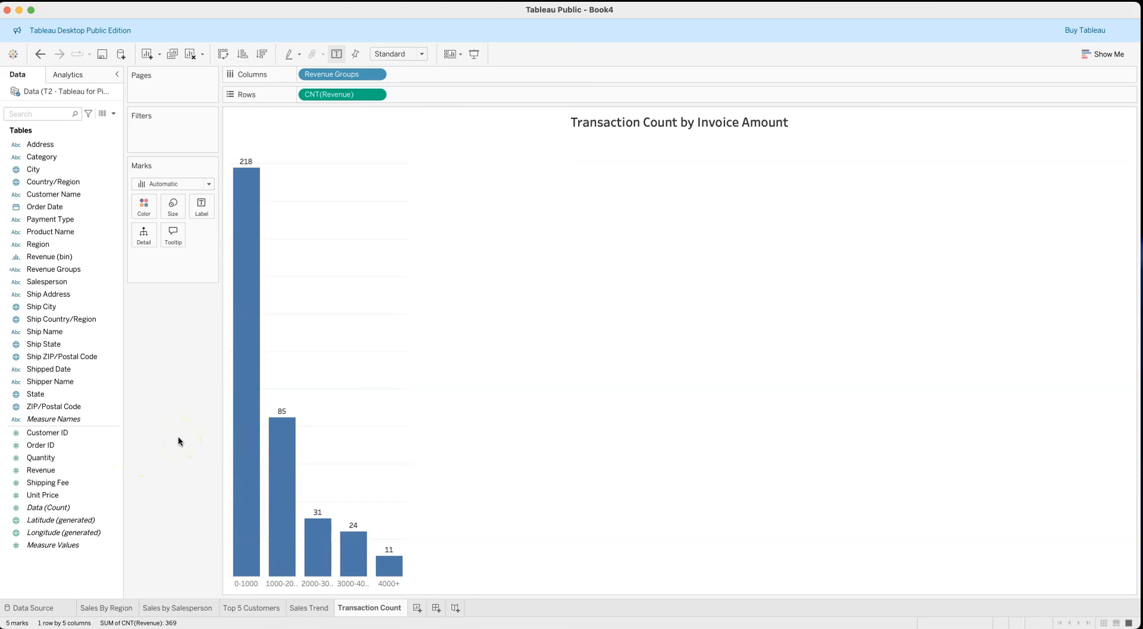
pyautogui.click(308, 609)
pyautogui.click(238, 607)
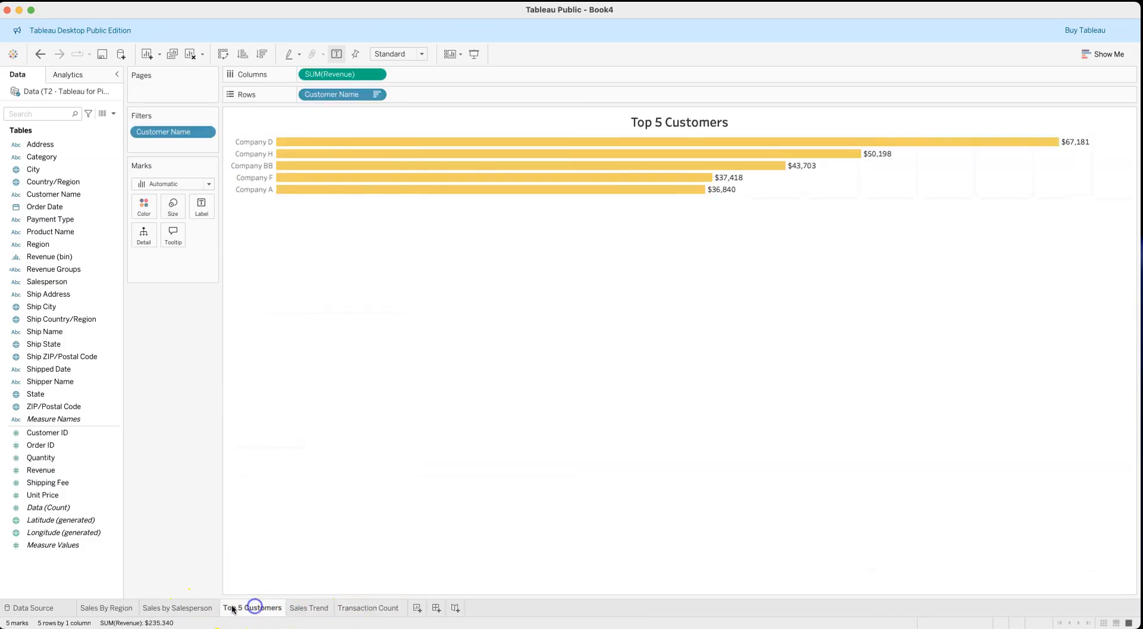
pyautogui.click(178, 607)
pyautogui.click(110, 608)
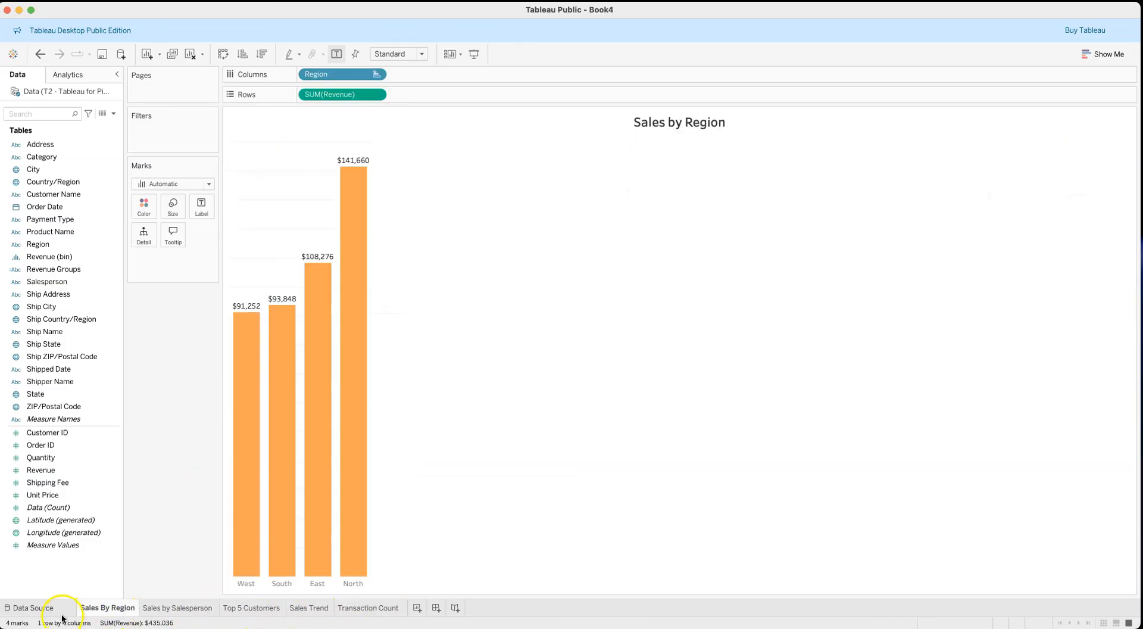
pyautogui.click(170, 607)
pyautogui.click(249, 607)
pyautogui.click(313, 609)
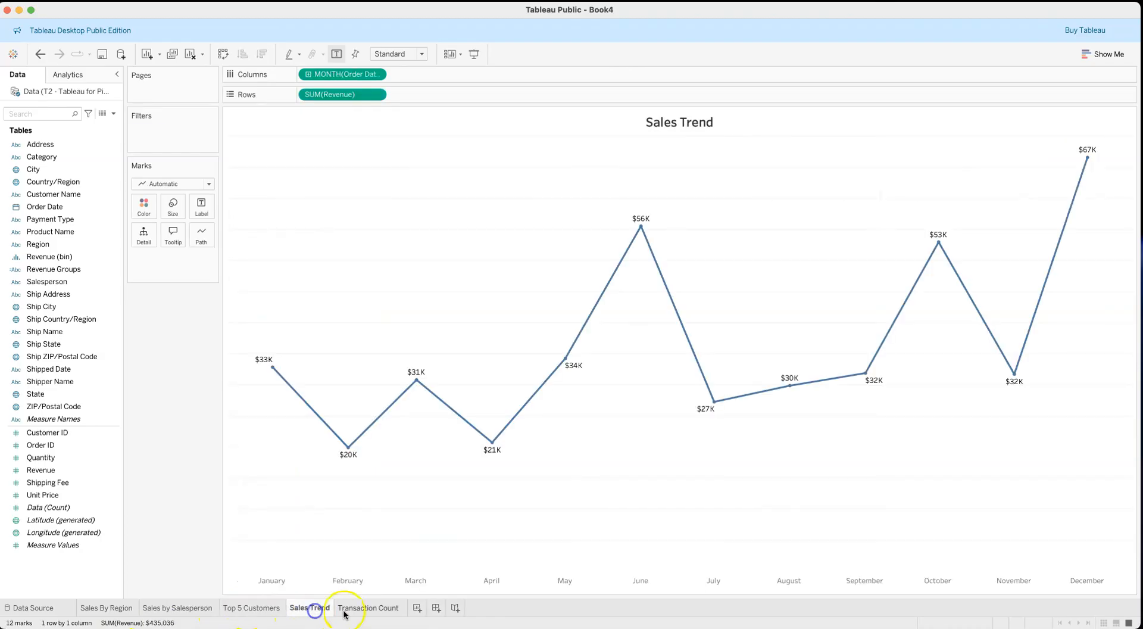
pyautogui.click(368, 608)
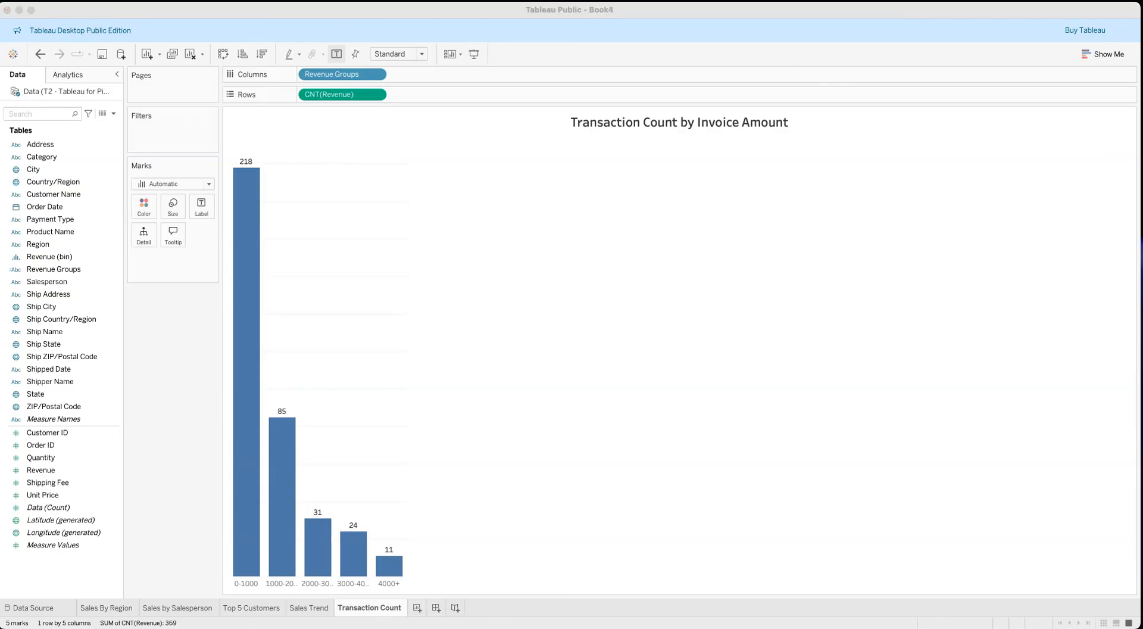
# - Switch to Excel, examine the chart and slicer layout of the Sales Dashboard - 2014 sheet, and return to Tableau
pyautogui.click(1066, 625)
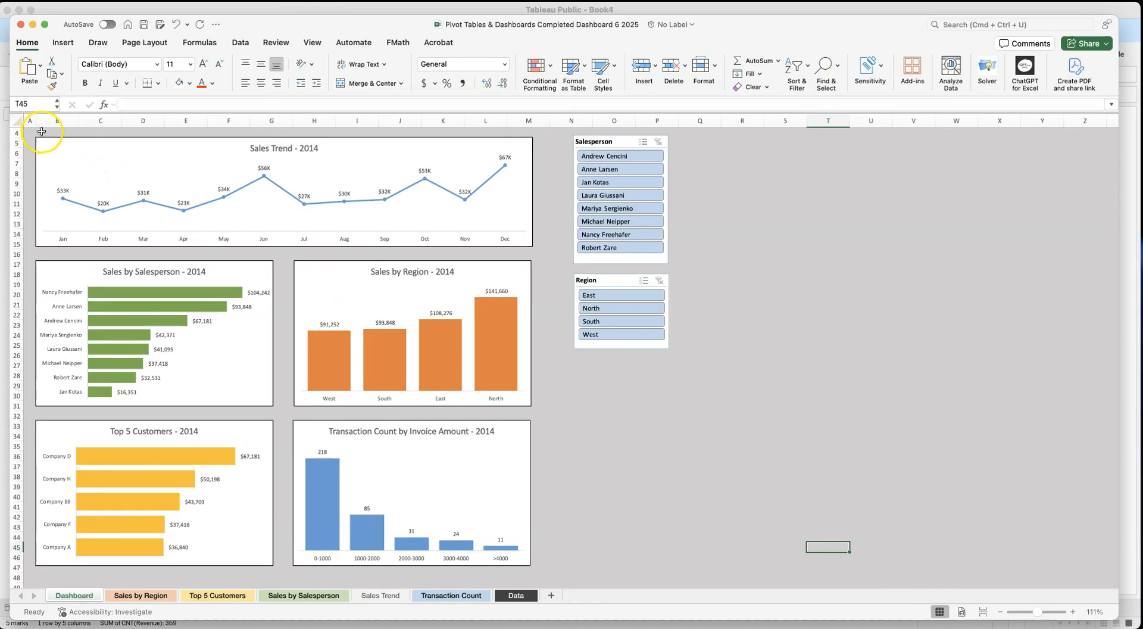
pyautogui.scroll(3, 102, 193)
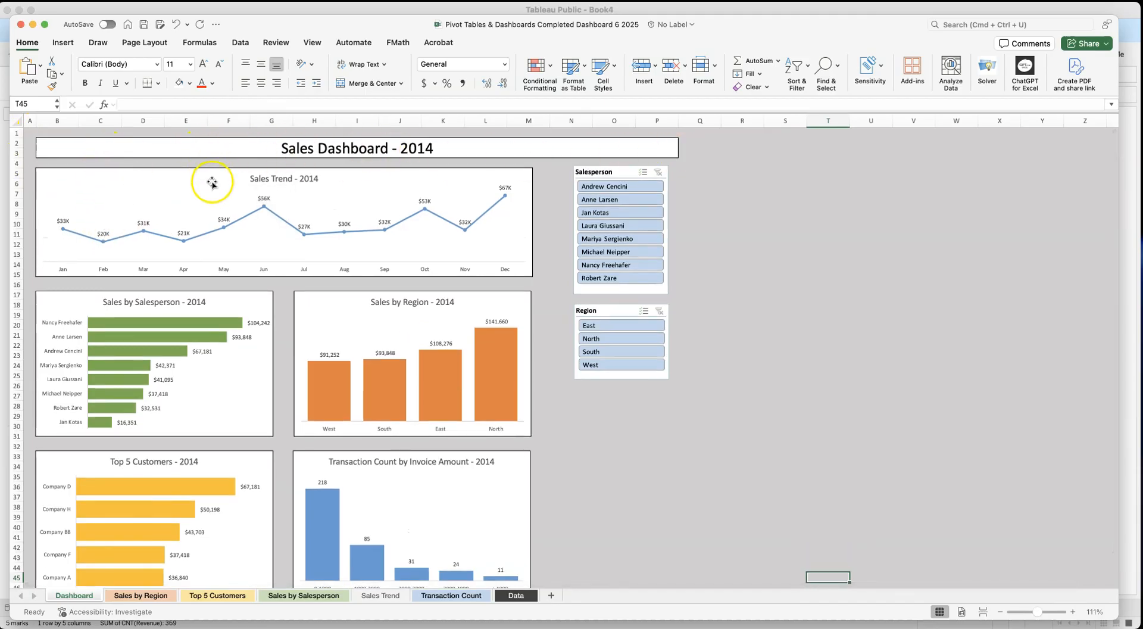
pyautogui.scroll(-1, 212, 184)
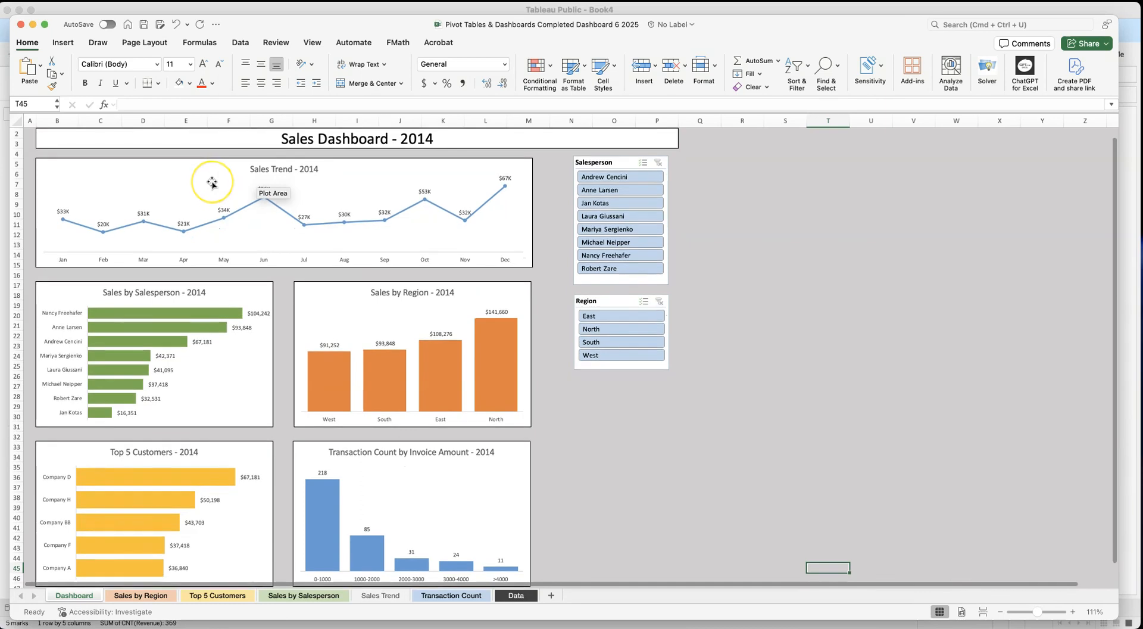
pyautogui.scroll(-1, 213, 184)
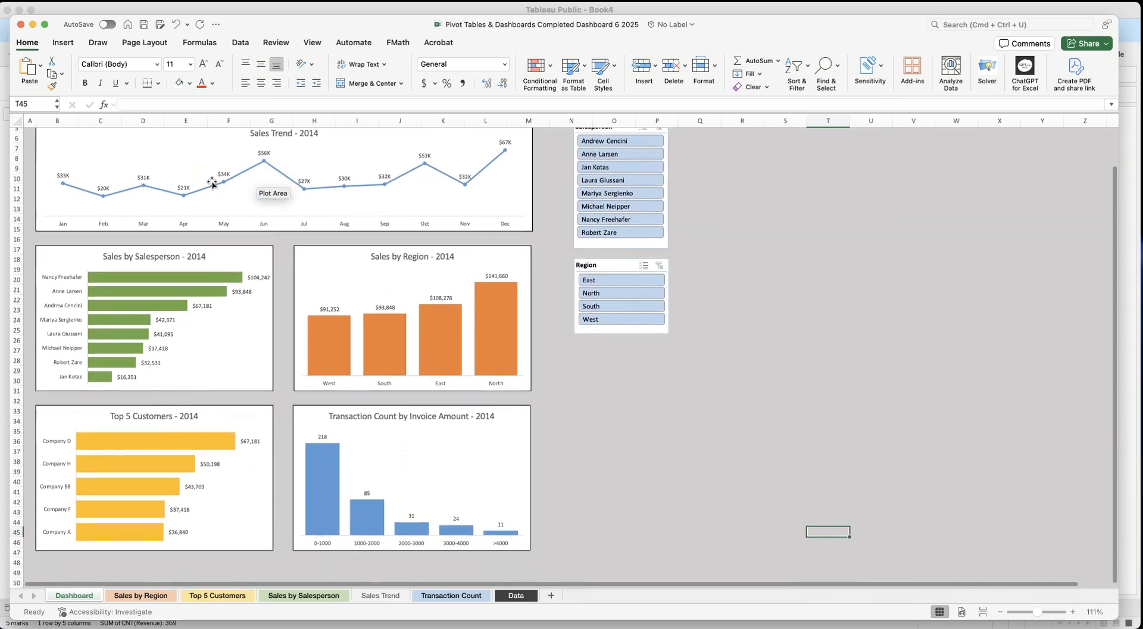
pyautogui.scroll(2, 280, 434)
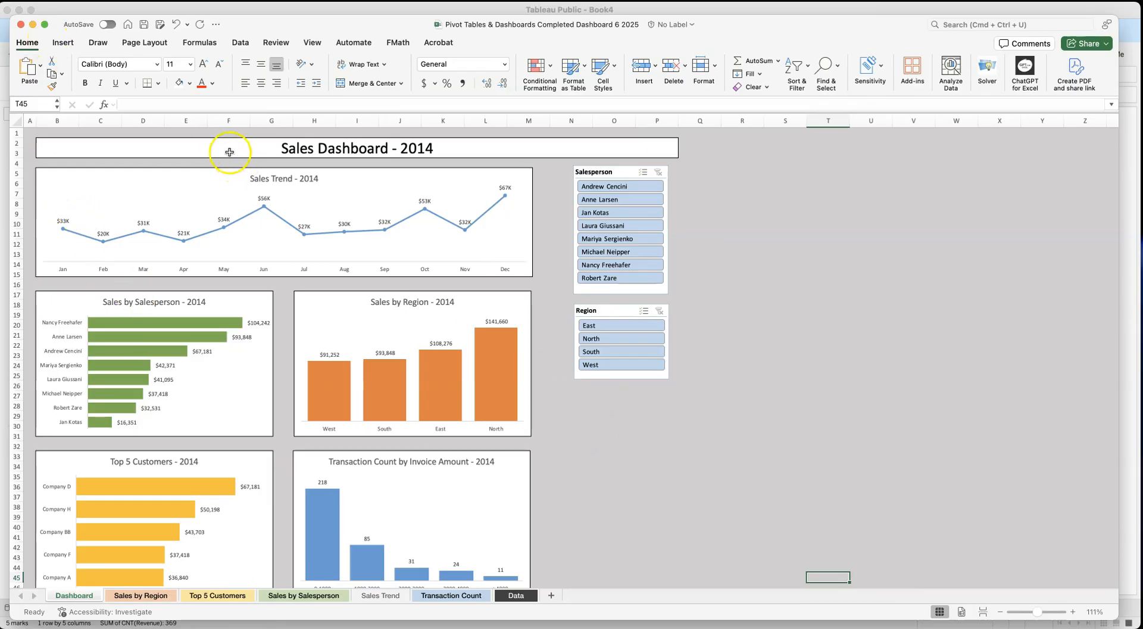
pyautogui.click(33, 24)
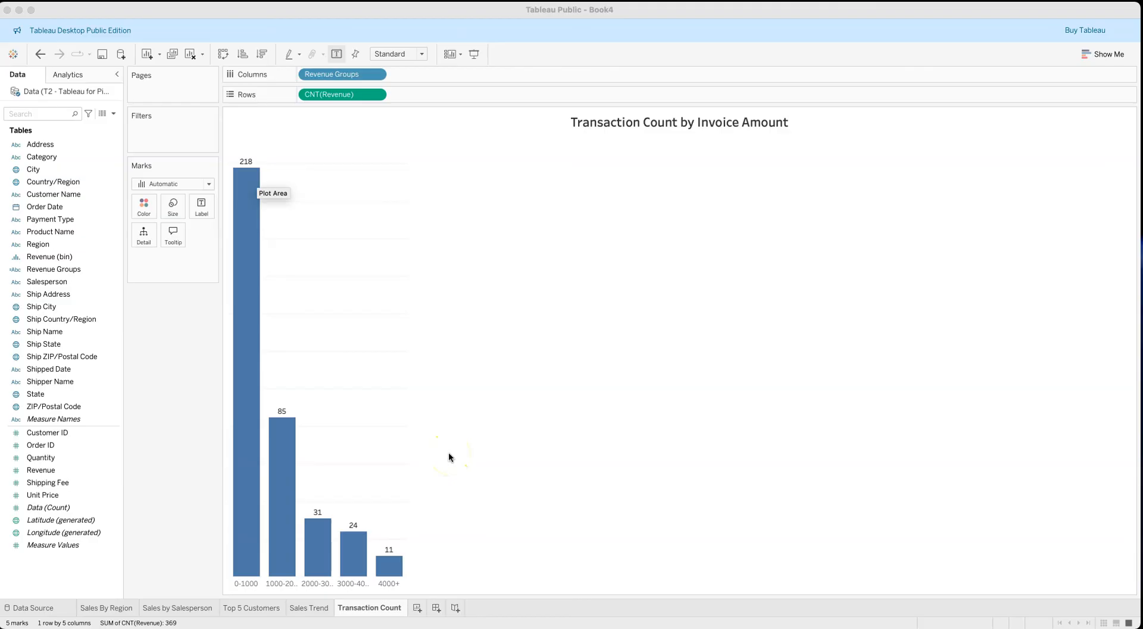
# - Create a new dashboard and look over its available sheets, layout objects, and Tiled and Floating placement options
pyautogui.click(436, 608)
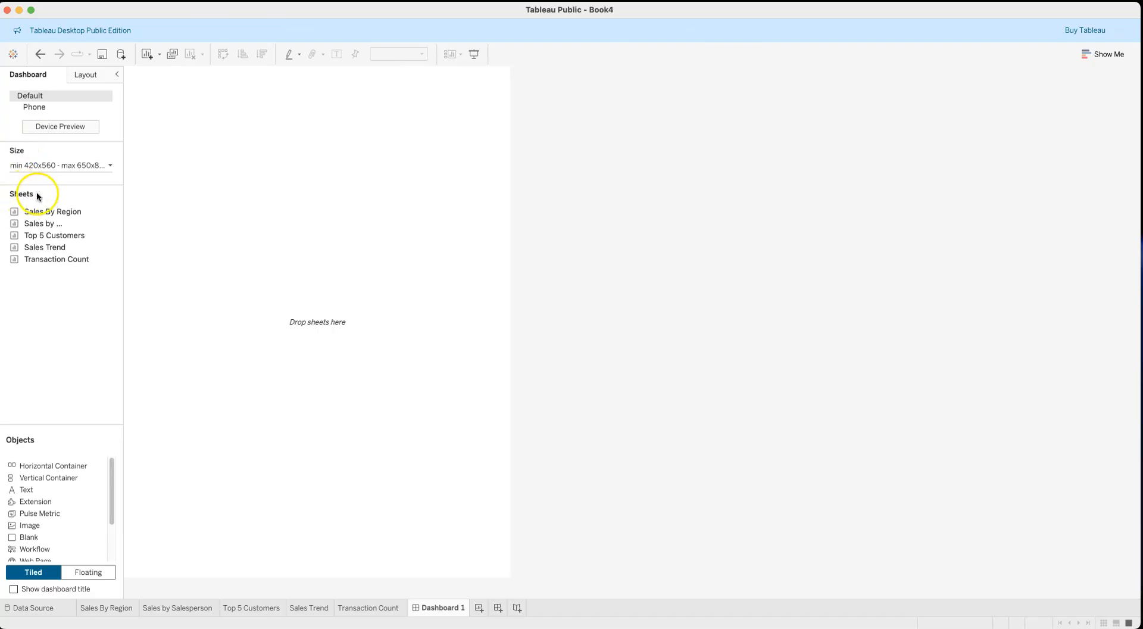
pyautogui.moveTo(39, 211)
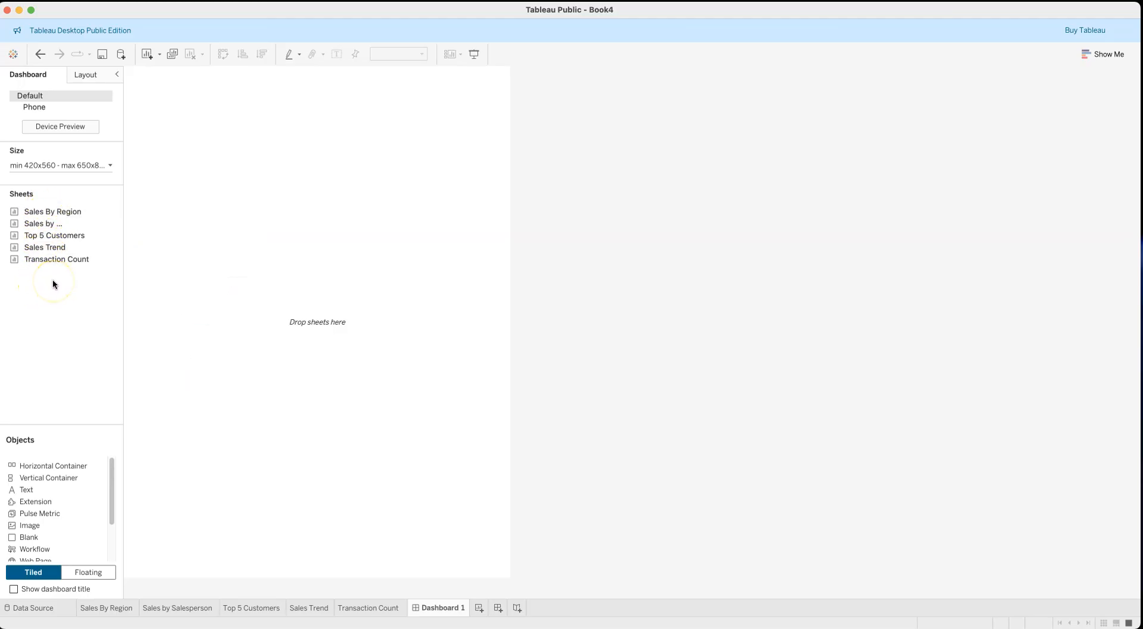
pyautogui.click(47, 478)
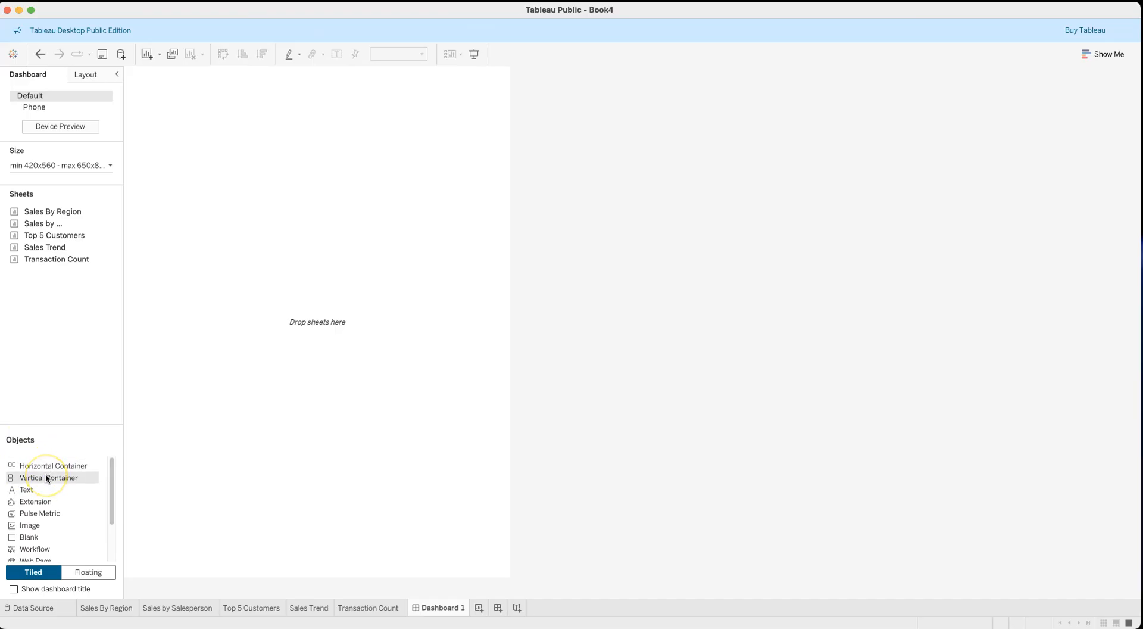
pyautogui.click(42, 489)
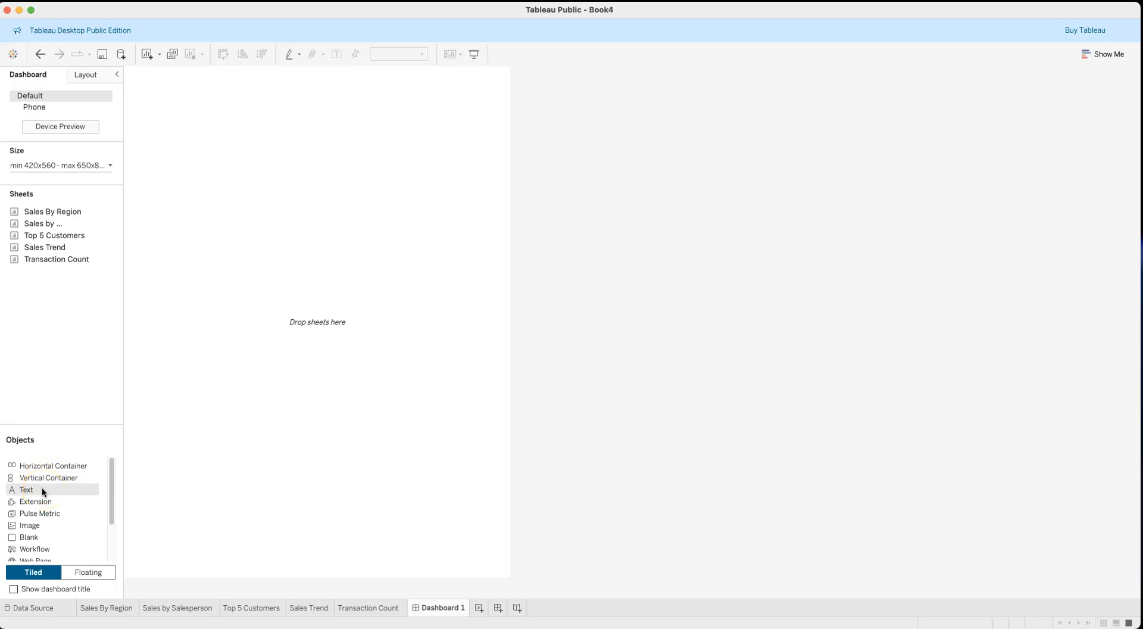
pyautogui.click(32, 528)
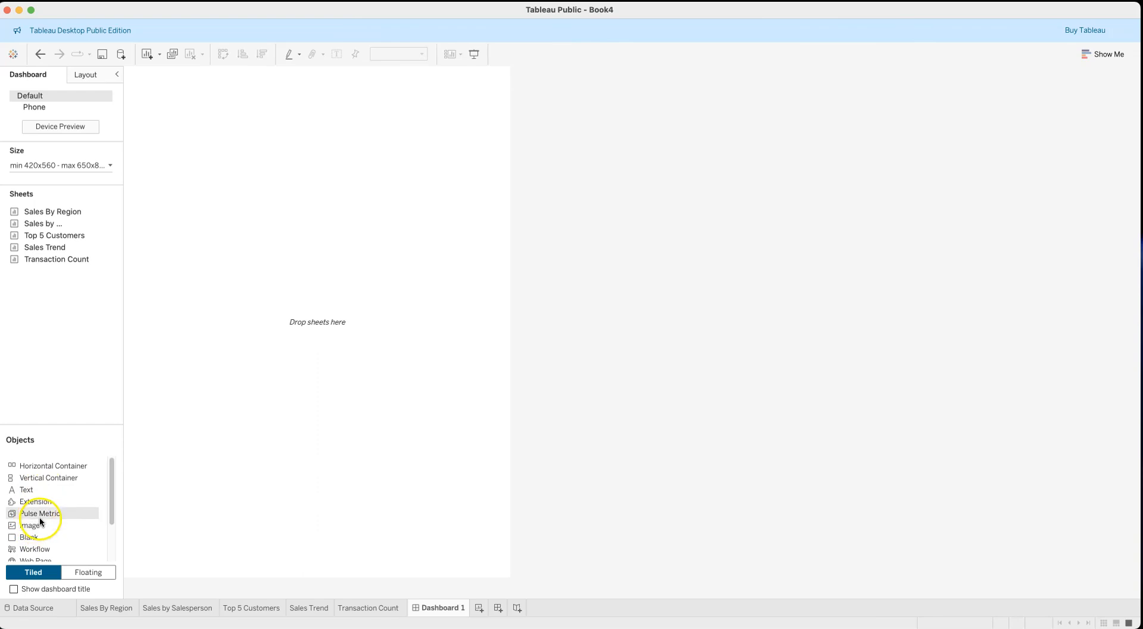
pyautogui.scroll(-3, 39, 517)
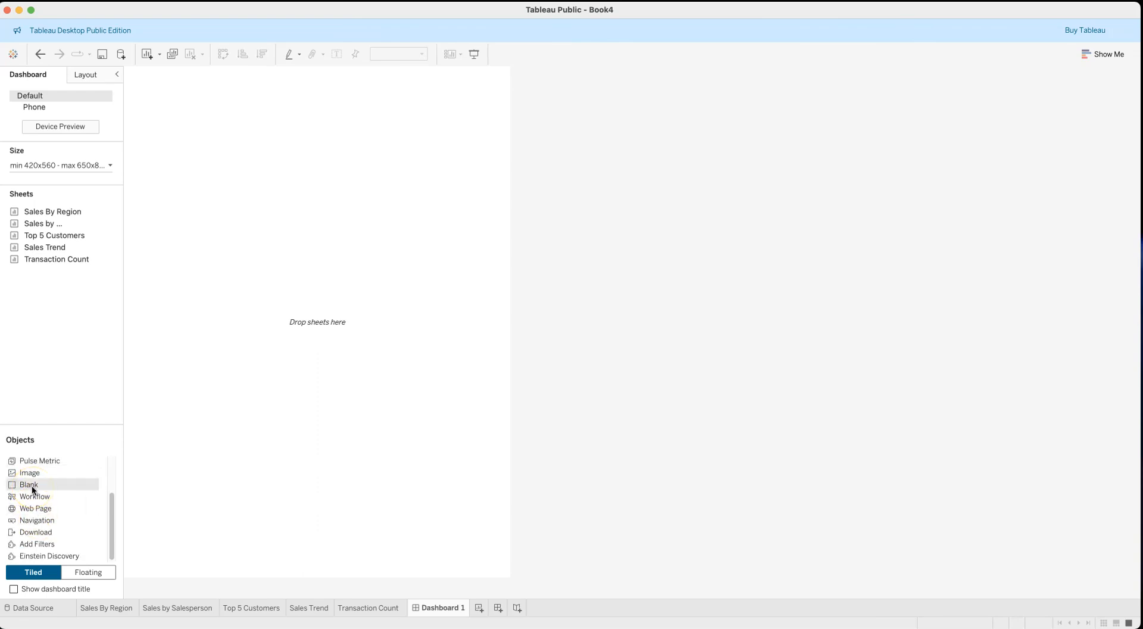
pyautogui.scroll(3, 31, 485)
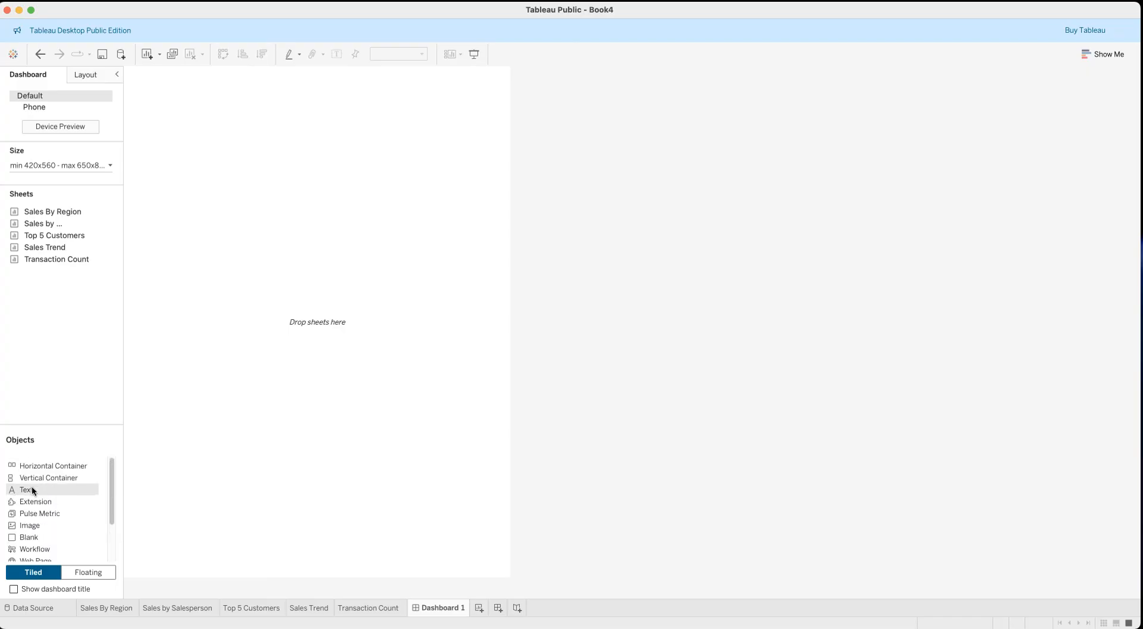
pyautogui.click(33, 572)
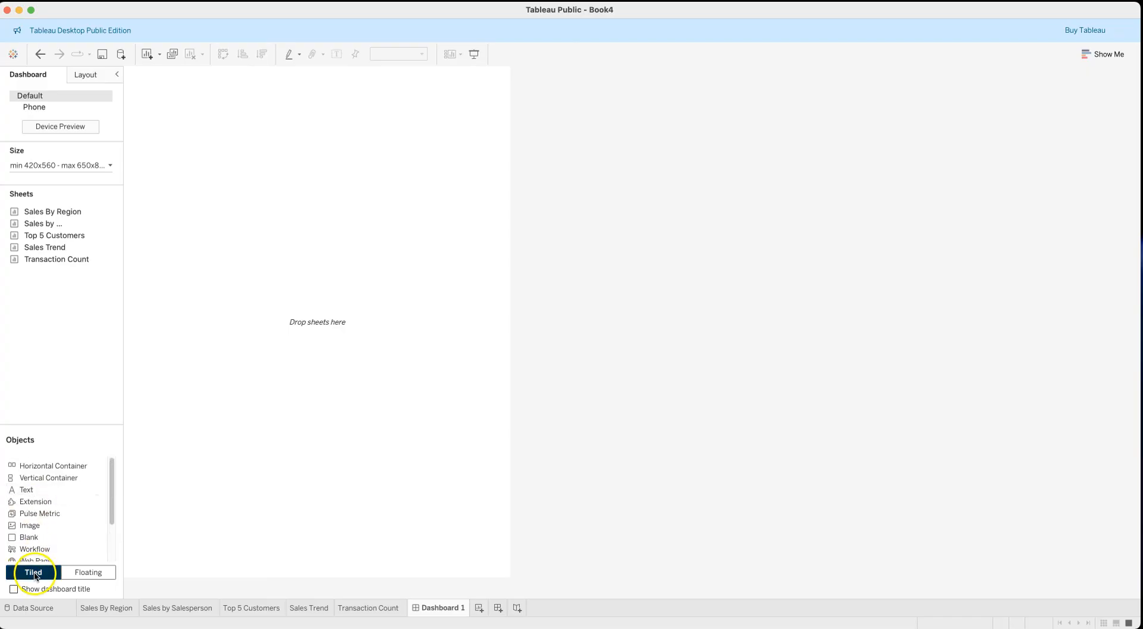
pyautogui.click(71, 569)
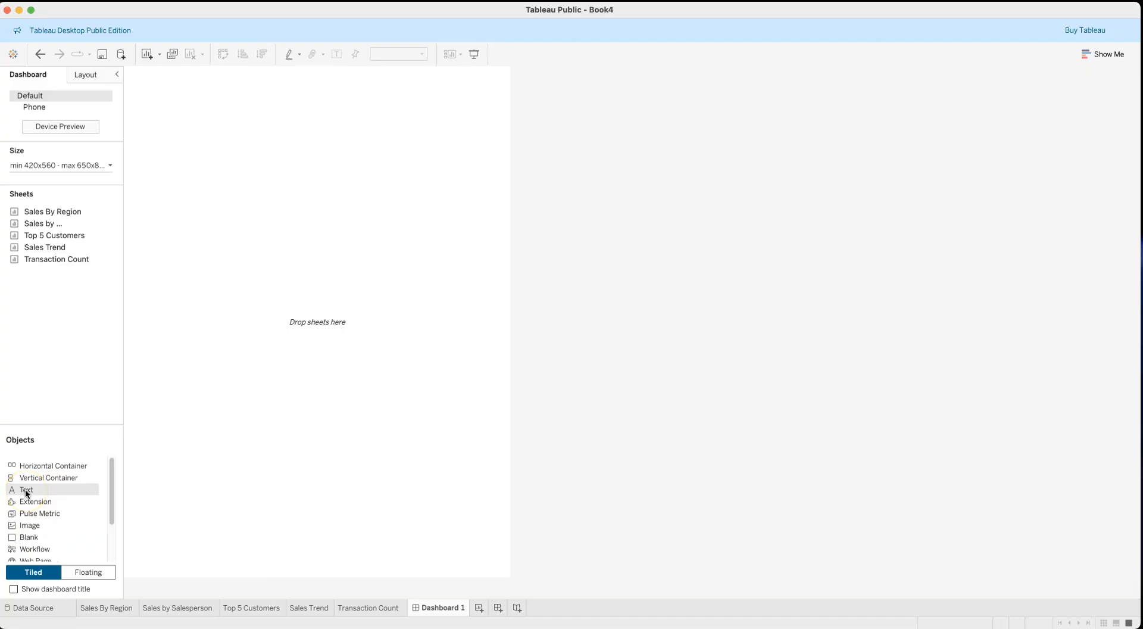
# - Set the dashboard size range to a minimum of 1120 x 860 px and a maximum of 1120 x 960 px
pyautogui.click(101, 166)
pyautogui.moveTo(60, 229); pyautogui.dragTo(115, 235)
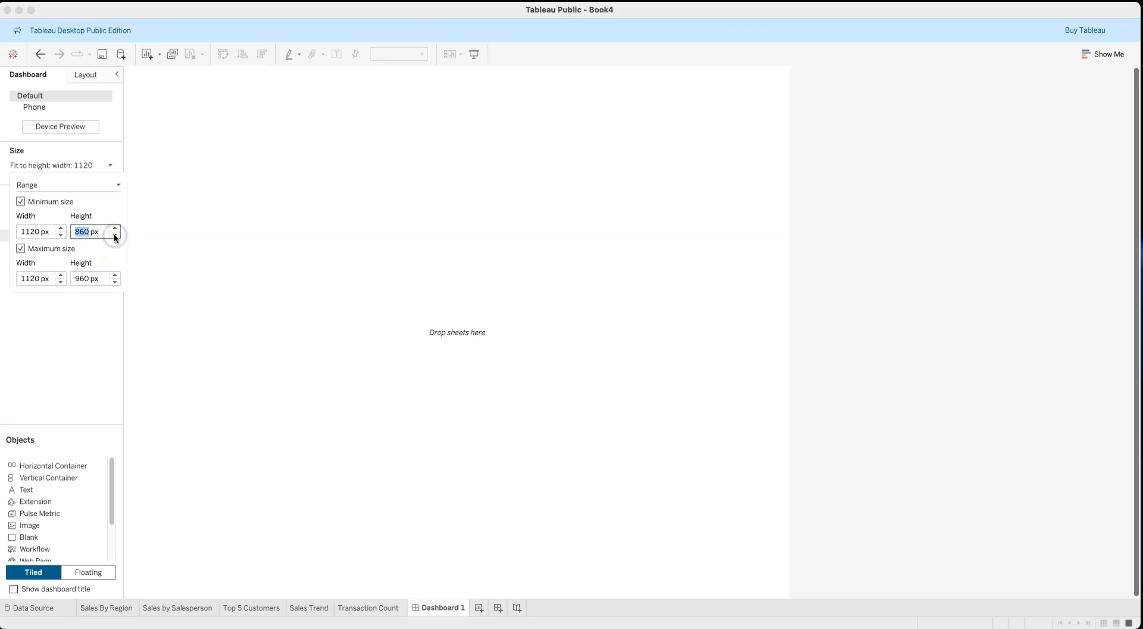
pyautogui.click(84, 350)
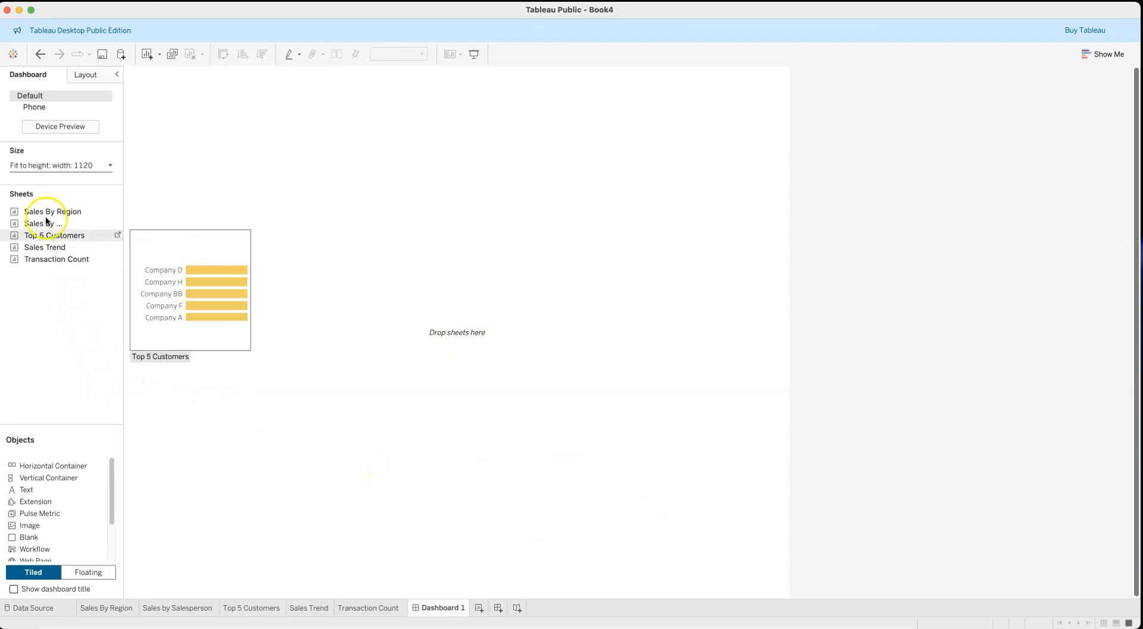
pyautogui.click(107, 165)
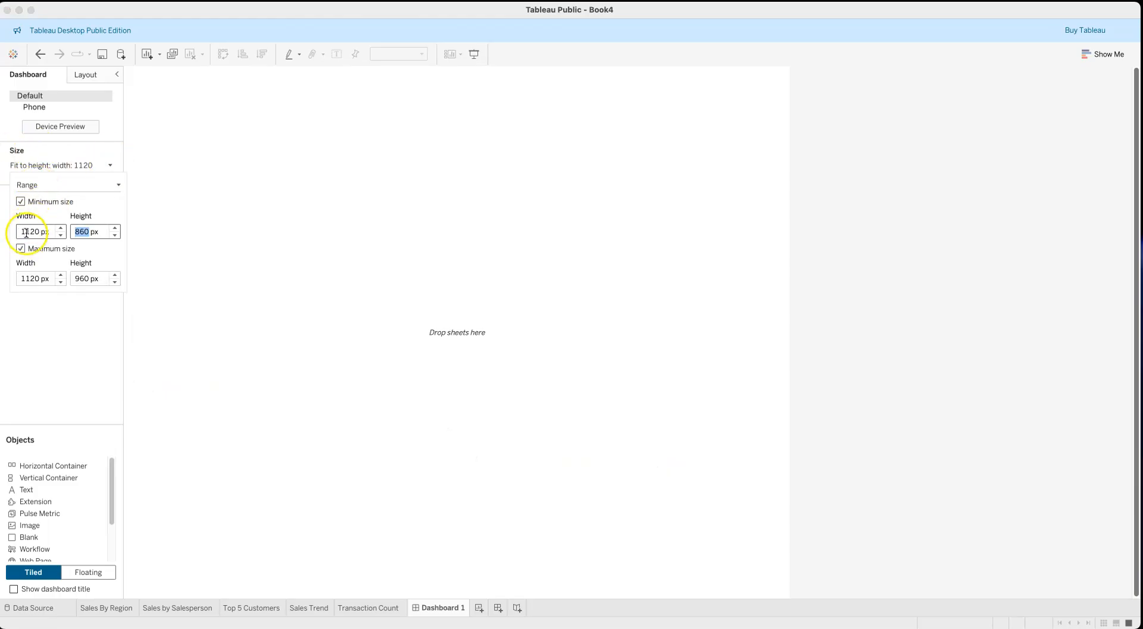
pyautogui.click(61, 235)
pyautogui.click(62, 228)
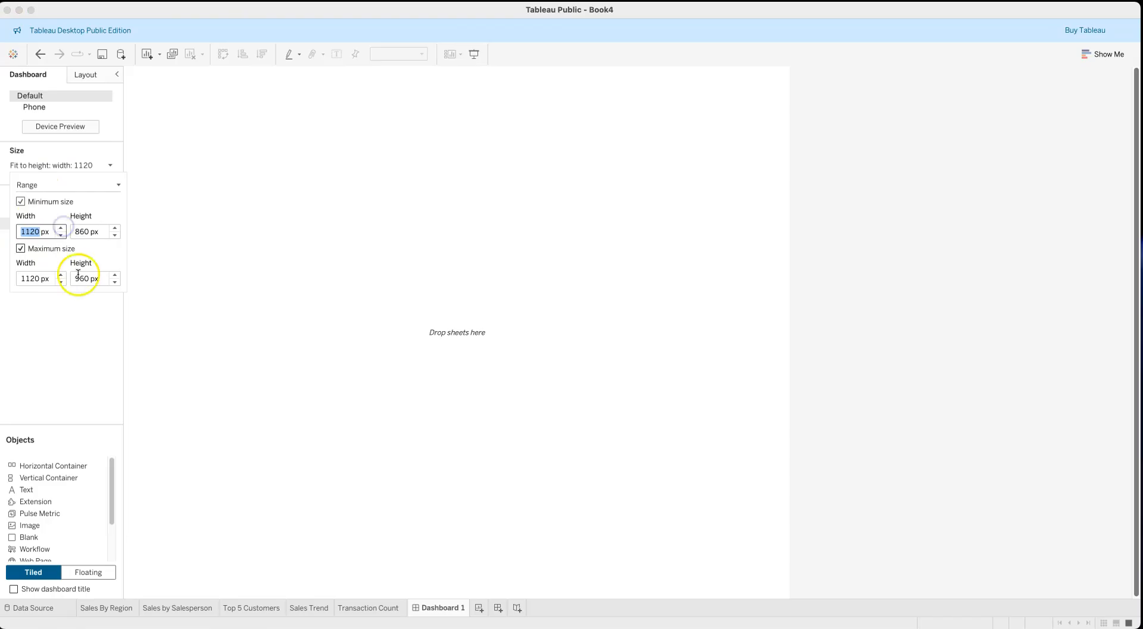
pyautogui.click(115, 228)
pyautogui.click(115, 235)
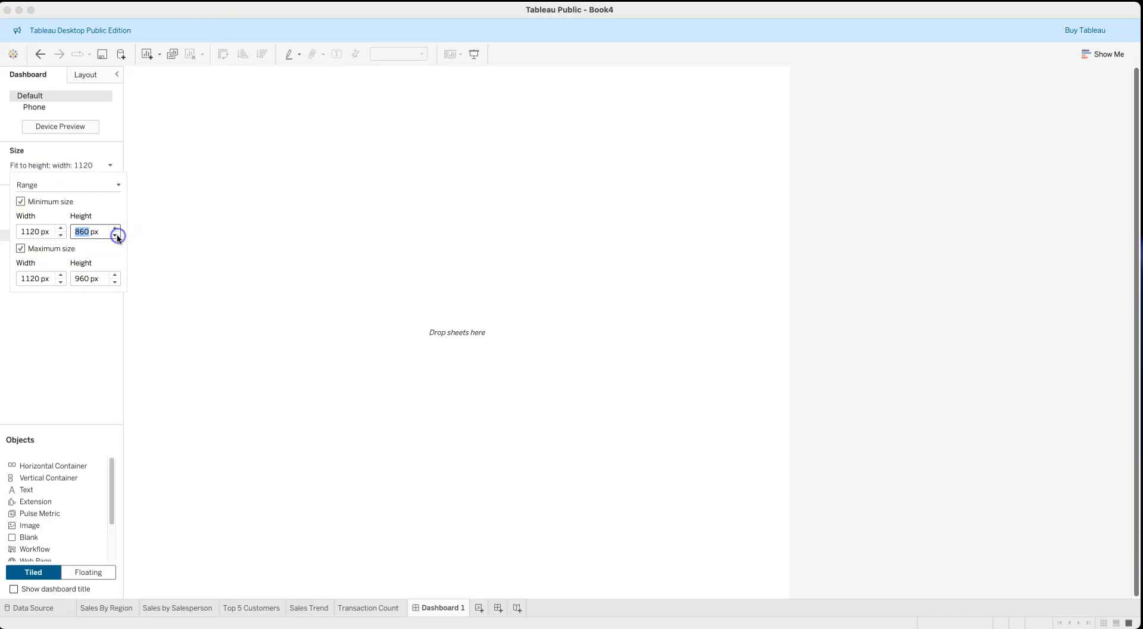
pyautogui.click(79, 334)
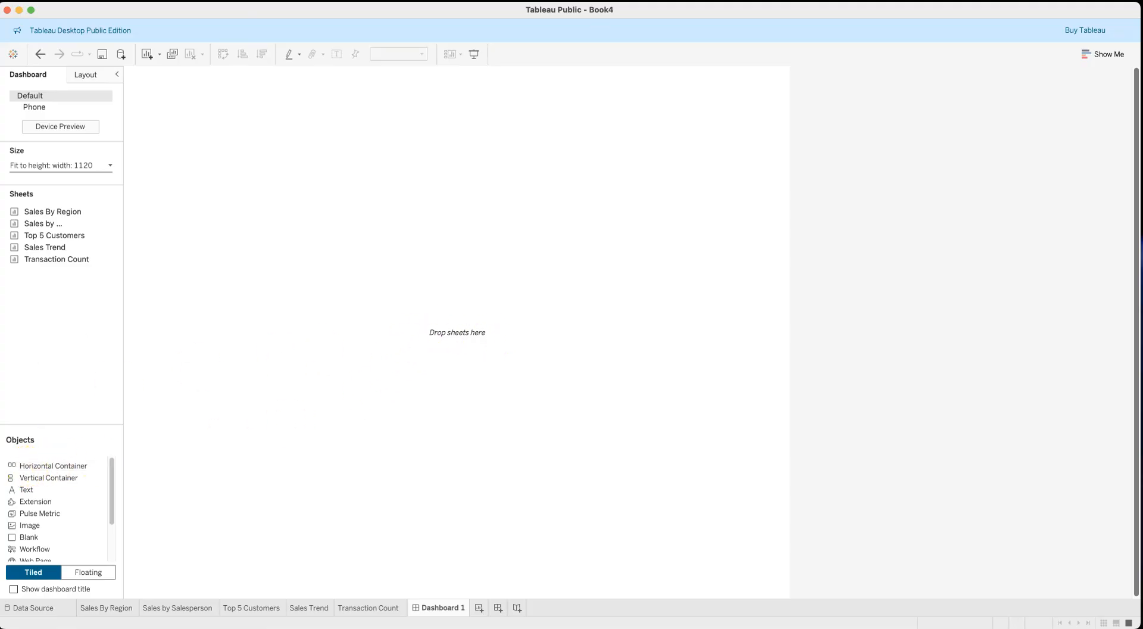
# - Fill the empty dashboard with a horizontal container, check the reference dashboard layout in Excel, and return to Tableau
pyautogui.moveTo(37, 466); pyautogui.dragTo(397, 371)
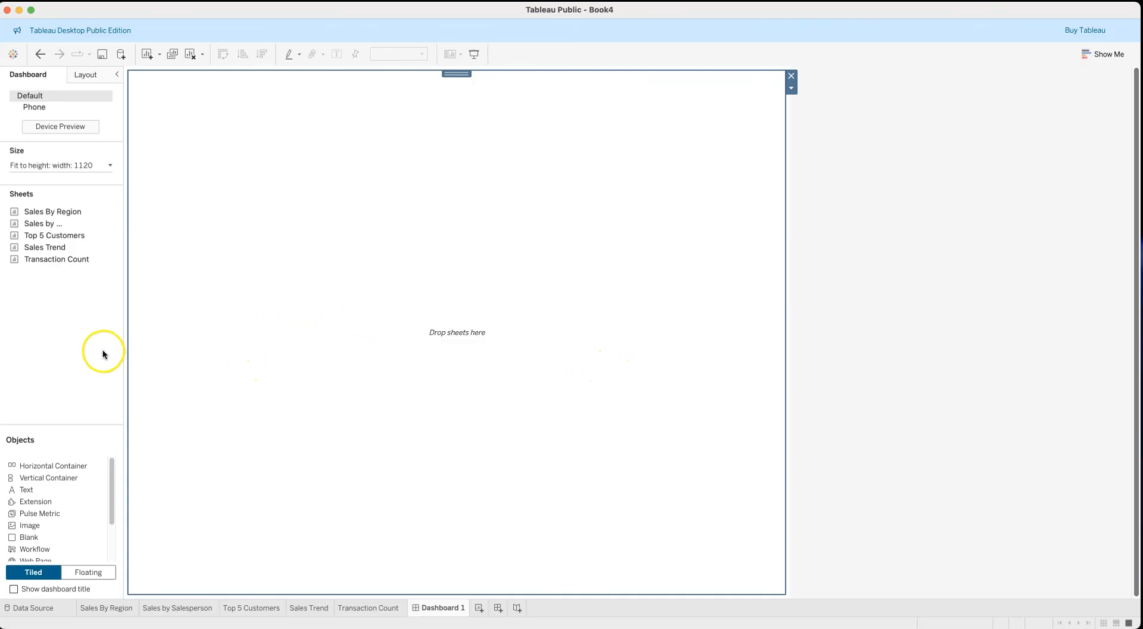
pyautogui.click(1006, 626)
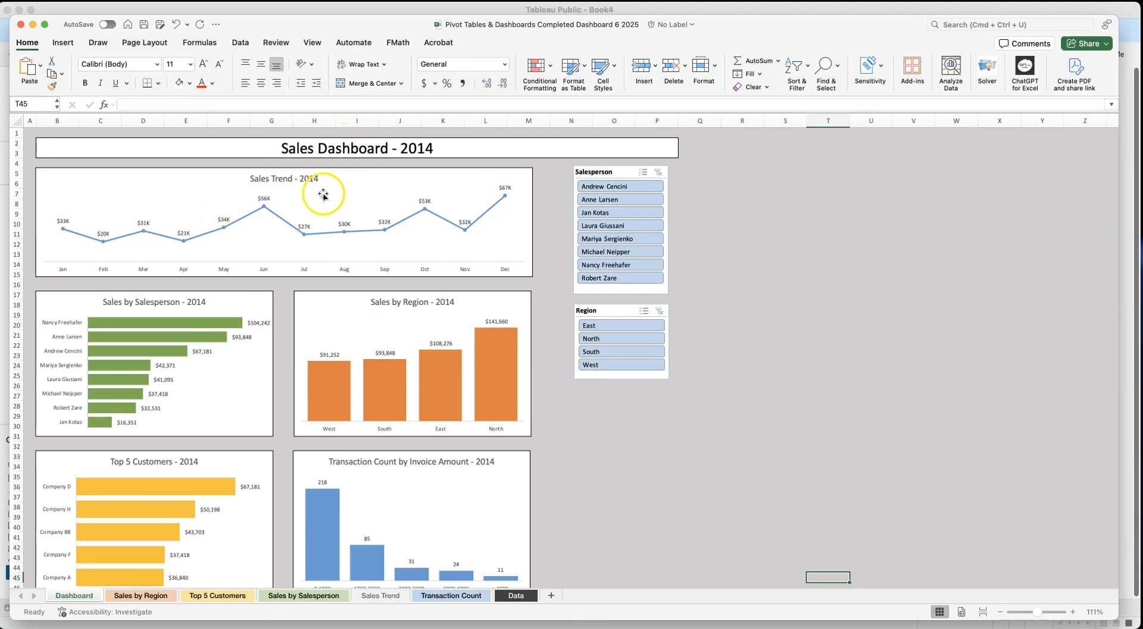
pyautogui.click(33, 25)
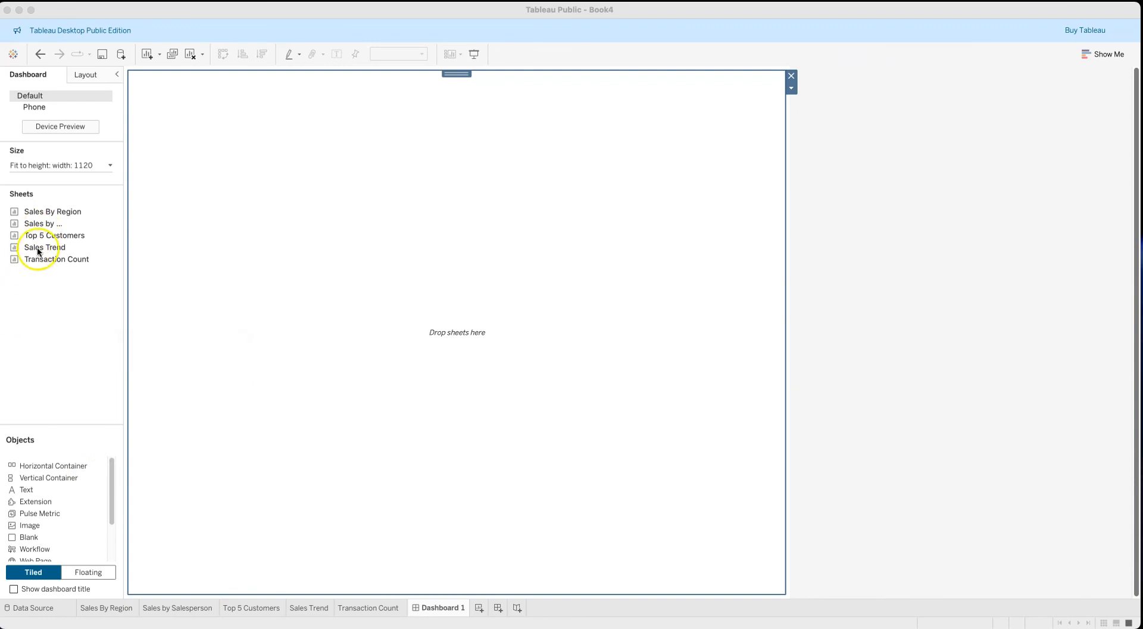
# - Place the Sales by Salesperson sheet in the horizontal container and Sales By Region to the right of it
pyautogui.moveTo(42, 225); pyautogui.dragTo(185, 246)
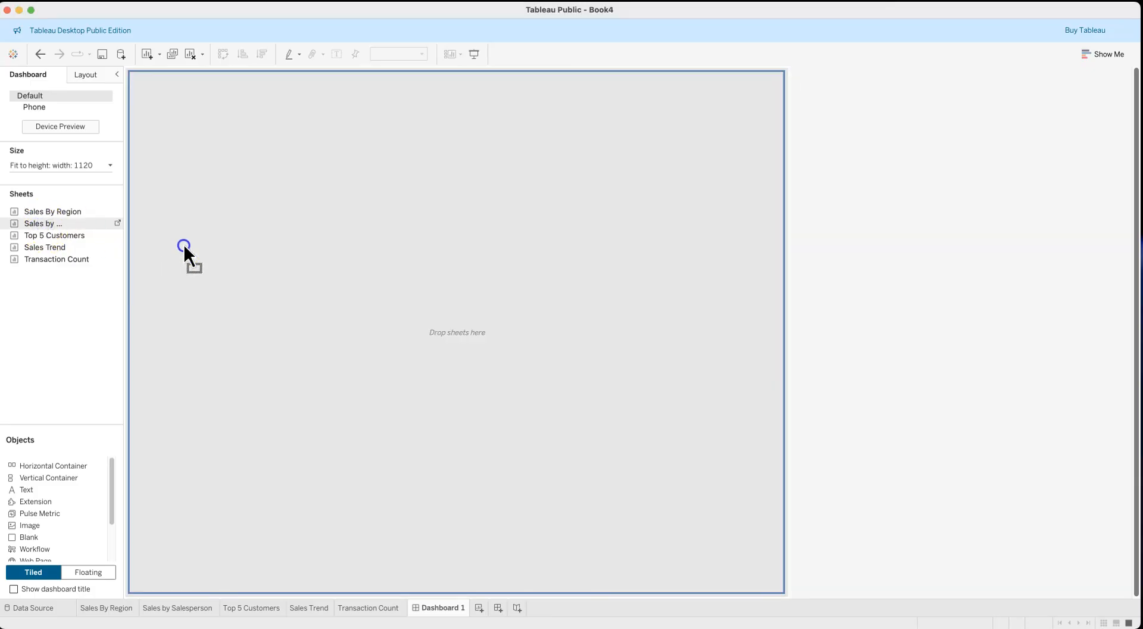
pyautogui.moveTo(184, 246); pyautogui.dragTo(185, 246)
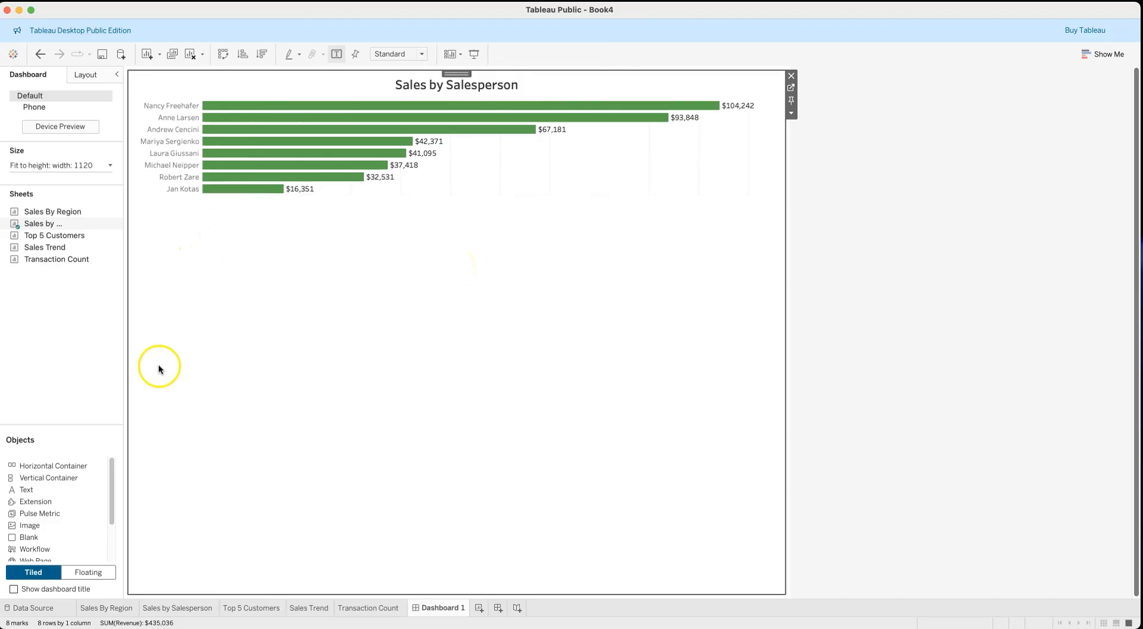
pyautogui.doubleClick(53, 213)
pyautogui.moveTo(52, 212)
pyautogui.mouseDown()
pyautogui.moveTo(223, 187)
pyautogui.moveTo(307, 133)
pyautogui.moveTo(321, 74)
pyautogui.moveTo(310, 218)
pyautogui.mouseUp()
pyautogui.moveTo(301, 106); pyautogui.dragTo(332, 165)
pyautogui.moveTo(334, 244)
pyautogui.mouseDown()
pyautogui.moveTo(442, 76)
pyautogui.moveTo(668, 138)
pyautogui.moveTo(761, 145)
pyautogui.mouseUp()
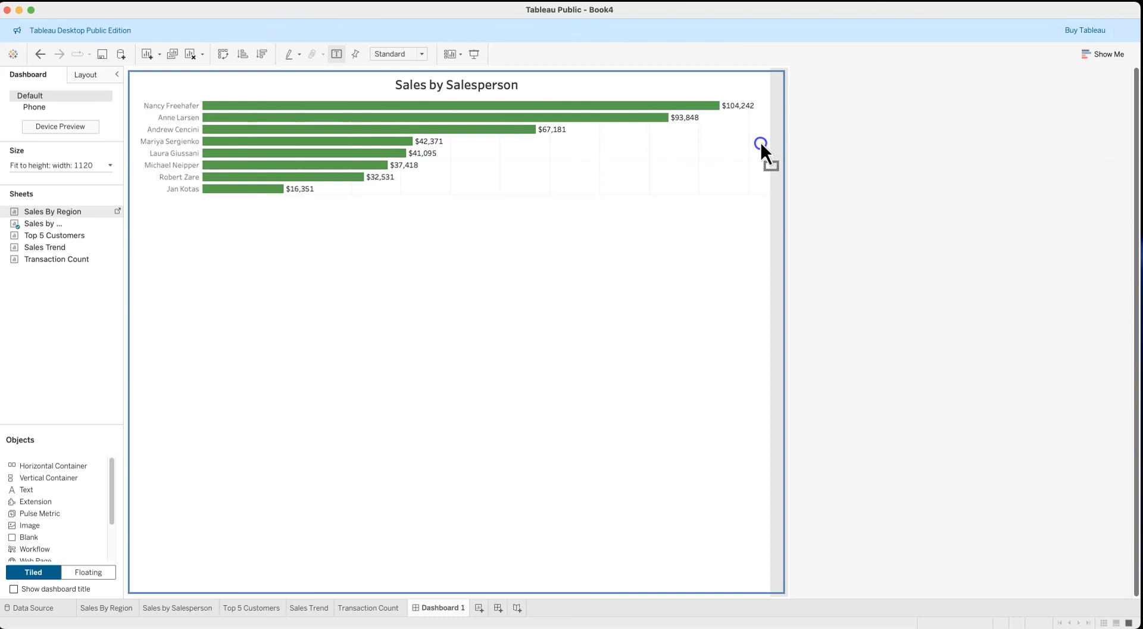
pyautogui.moveTo(760, 139); pyautogui.dragTo(760, 140)
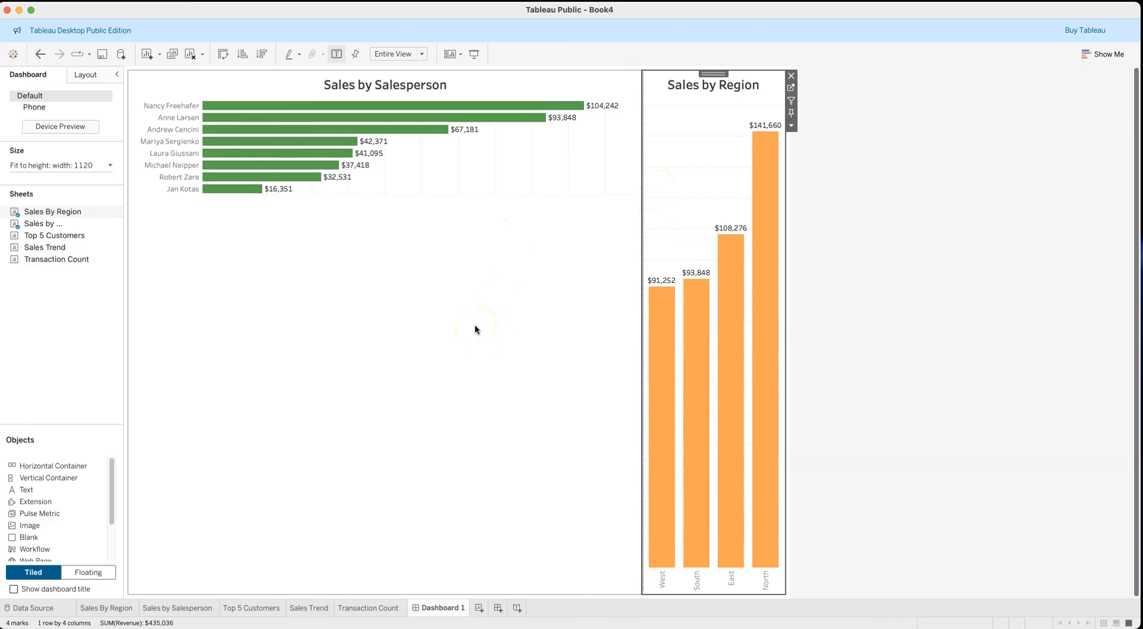
# - Resize the two charts to equal widths and fit the Sales by Salesperson chart to Entire View
pyautogui.moveTo(643, 285); pyautogui.dragTo(454, 304)
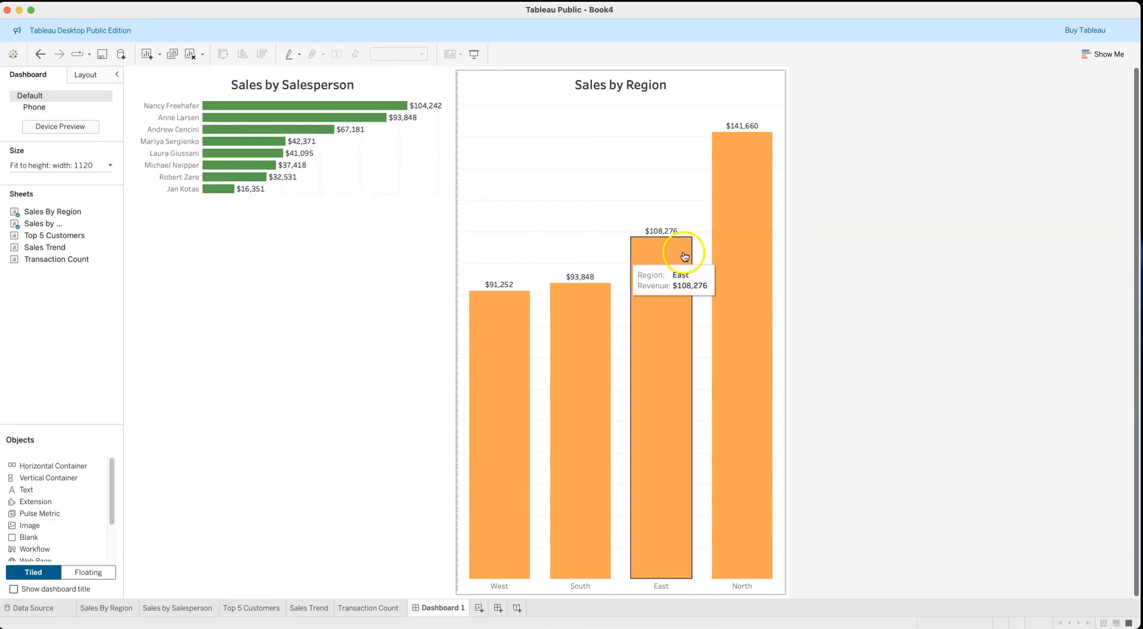
pyautogui.click(331, 376)
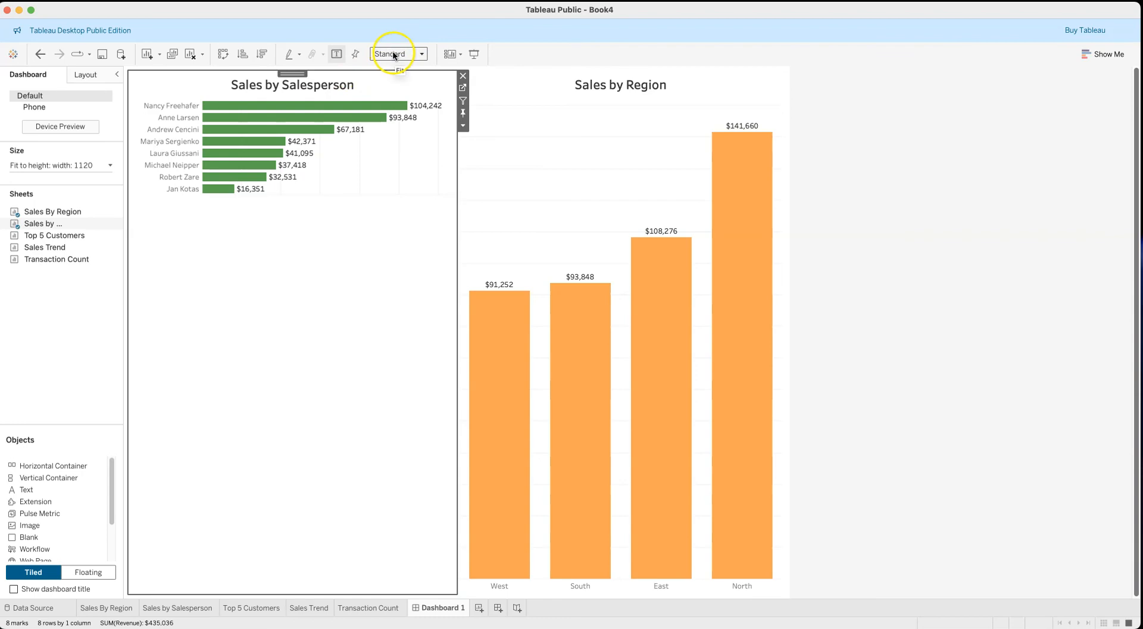
pyautogui.click(422, 57)
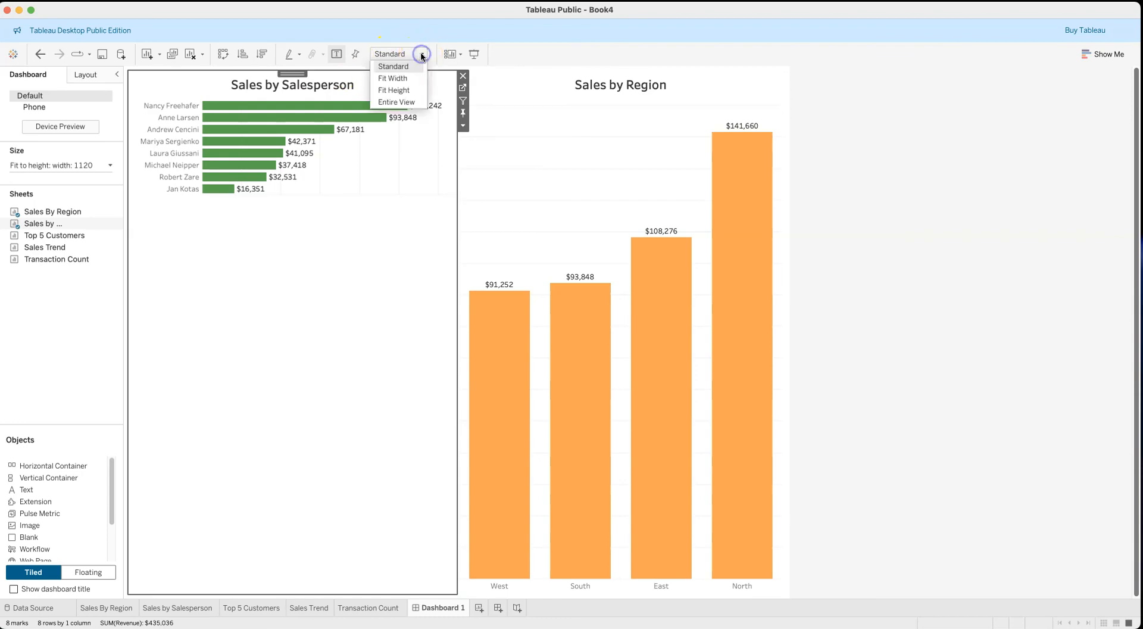
pyautogui.click(409, 102)
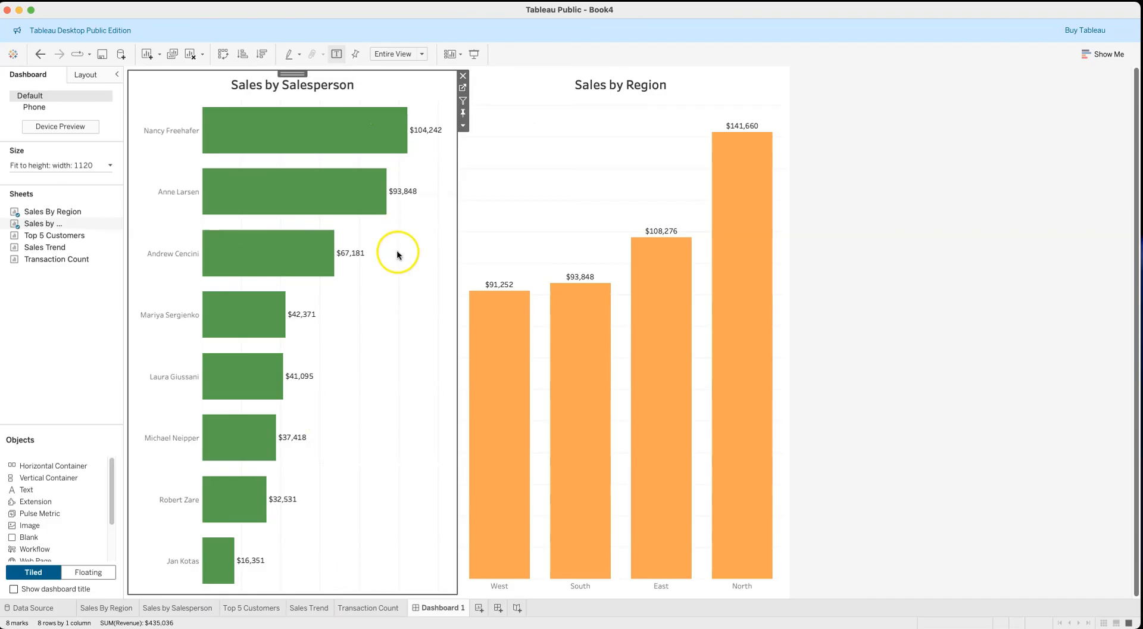
pyautogui.click(825, 254)
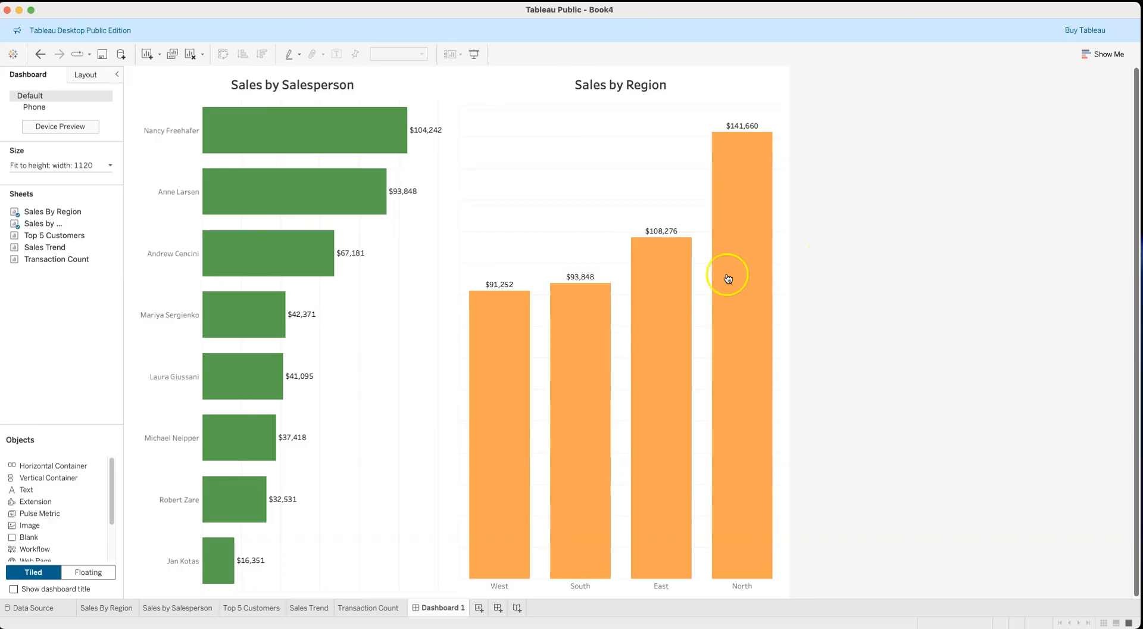
# - Add a second horizontal container across the lower half of the dashboard, beneath both charts
pyautogui.moveTo(69, 269)
pyautogui.moveTo(43, 468); pyautogui.dragTo(446, 586)
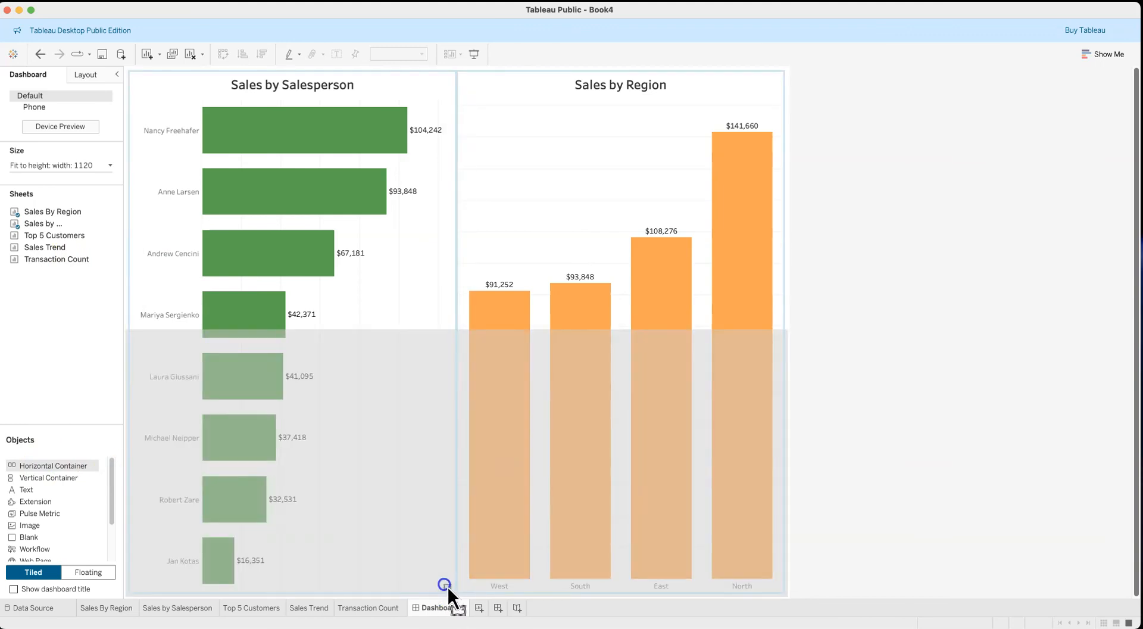
pyautogui.moveTo(448, 583); pyautogui.dragTo(448, 583)
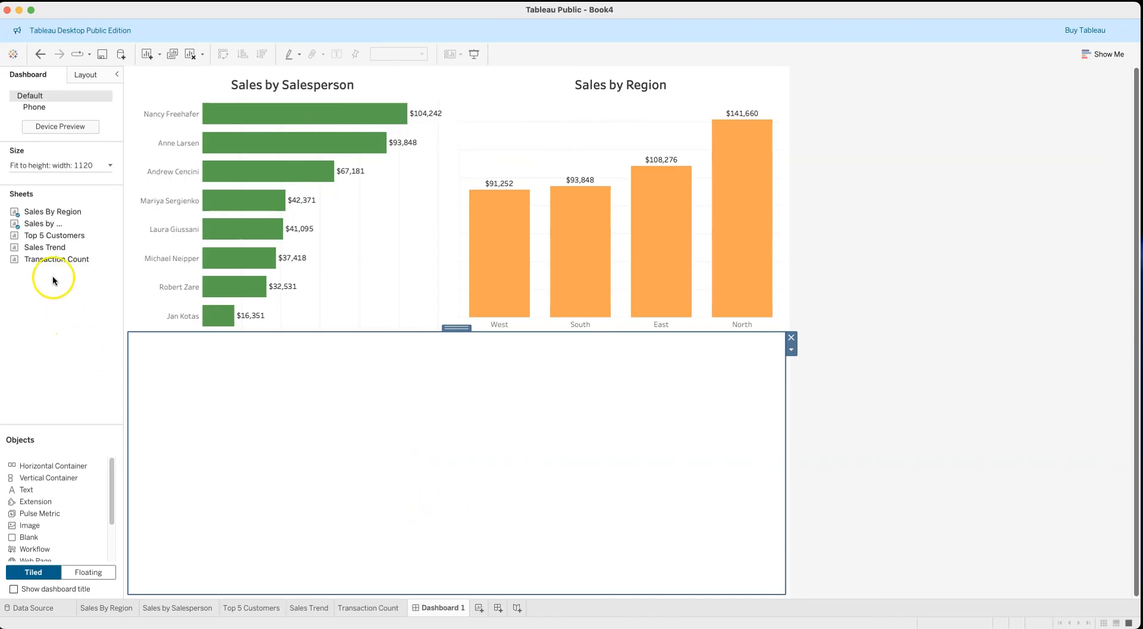
# - Place the Top 5 Customers sheet in the lower container with Transaction Count to its right, and give them equal widths
pyautogui.moveTo(47, 239); pyautogui.dragTo(71, 338)
pyautogui.click(37, 327)
pyautogui.click(210, 403)
pyautogui.moveTo(46, 236); pyautogui.dragTo(190, 394)
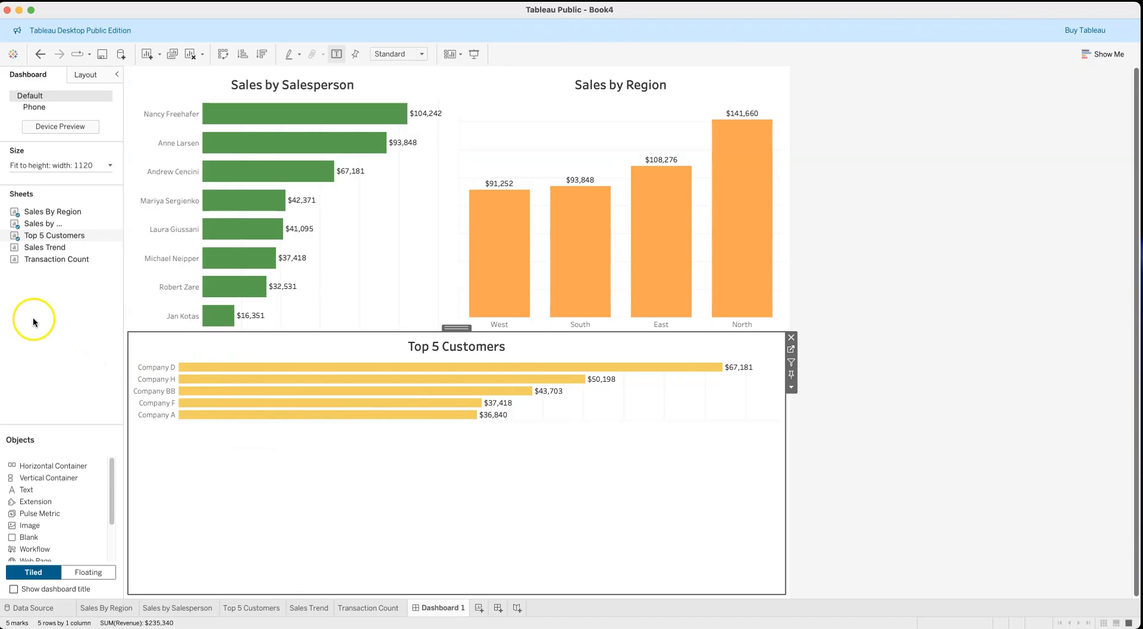
pyautogui.moveTo(41, 259); pyautogui.dragTo(740, 421)
pyautogui.moveTo(607, 431); pyautogui.dragTo(457, 430)
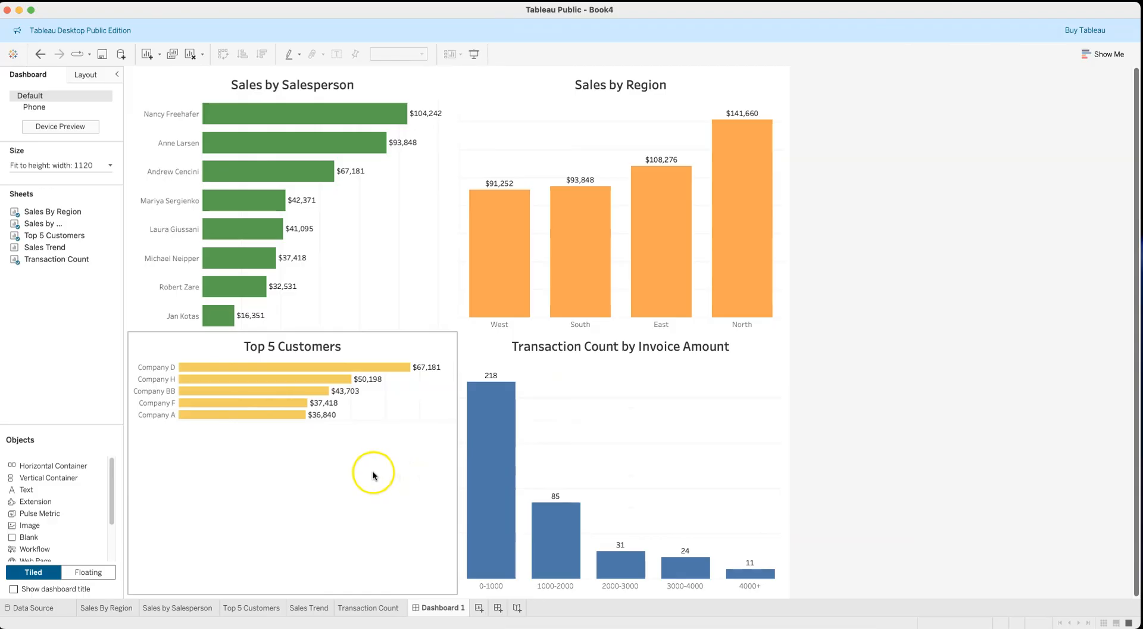
# - Fit the Top 5 Customers chart to Entire View
pyautogui.click(345, 474)
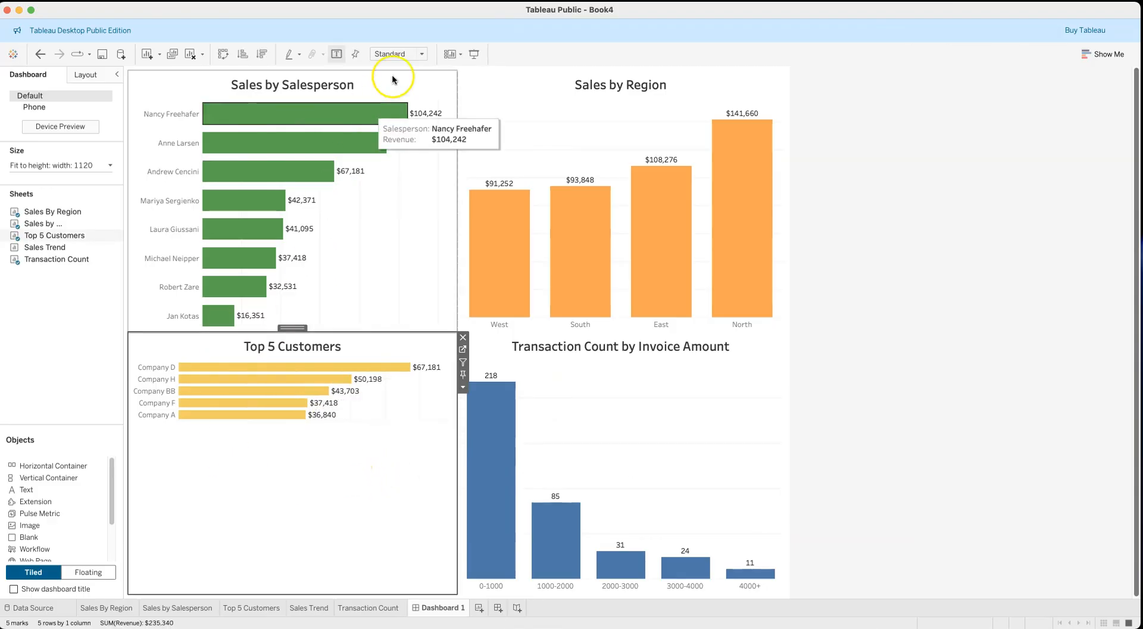
pyautogui.click(424, 54)
pyautogui.click(393, 116)
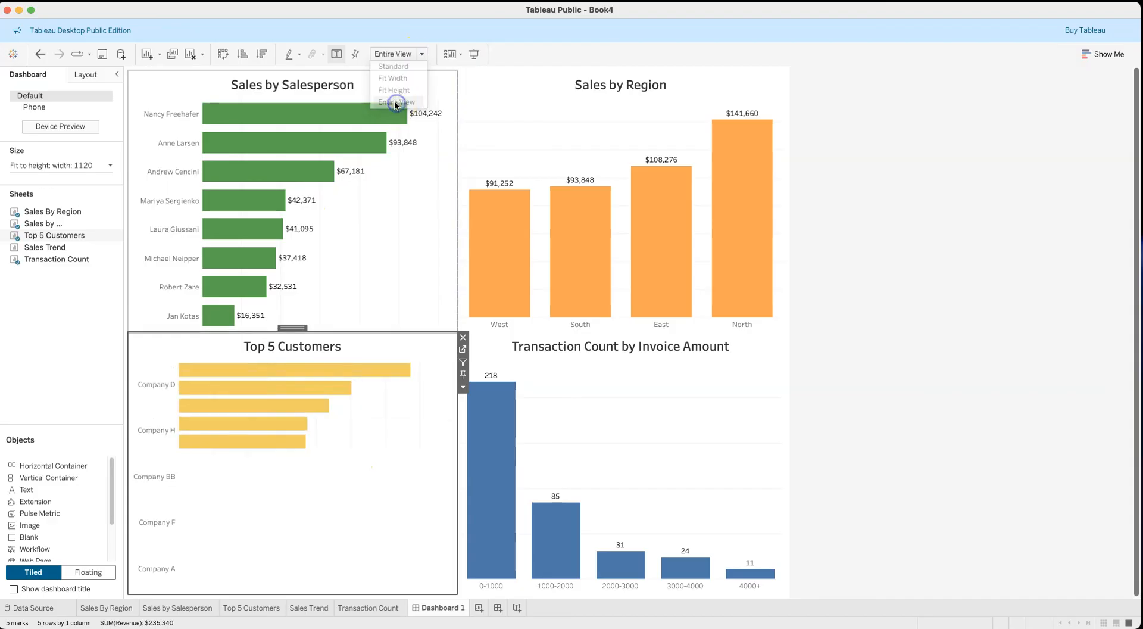
pyautogui.click(966, 357)
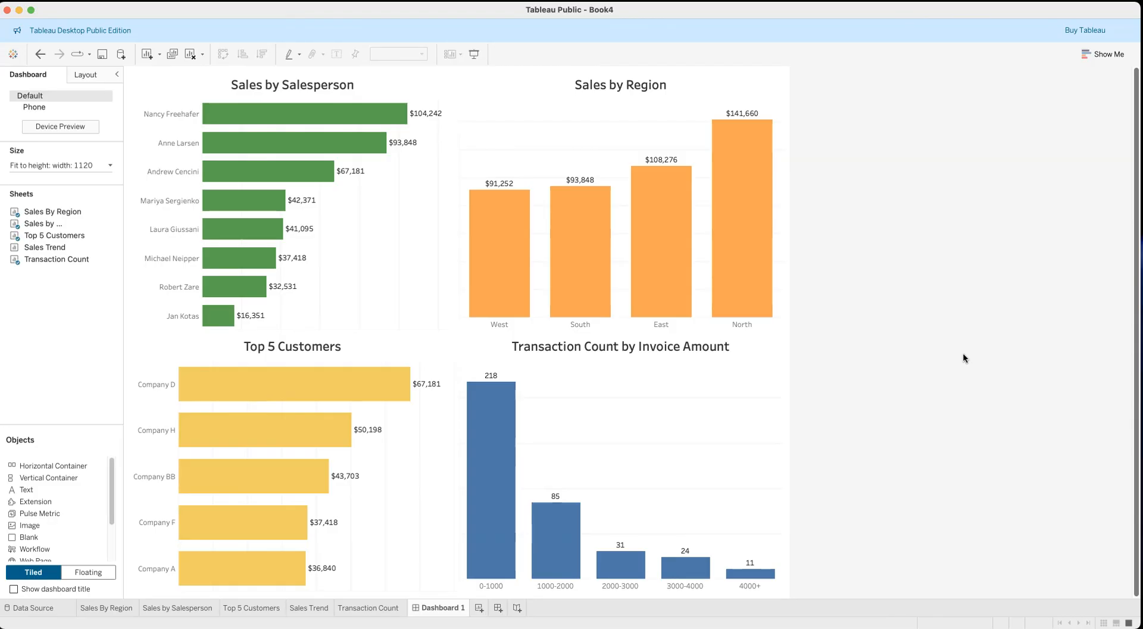
# - Try inserting a blank object between the Sales by Salesperson and Sales by Region charts, and undo it
pyautogui.click(34, 539)
pyautogui.moveTo(34, 538)
pyautogui.mouseDown()
pyautogui.moveTo(343, 484)
pyautogui.moveTo(30, 535)
pyautogui.mouseUp()
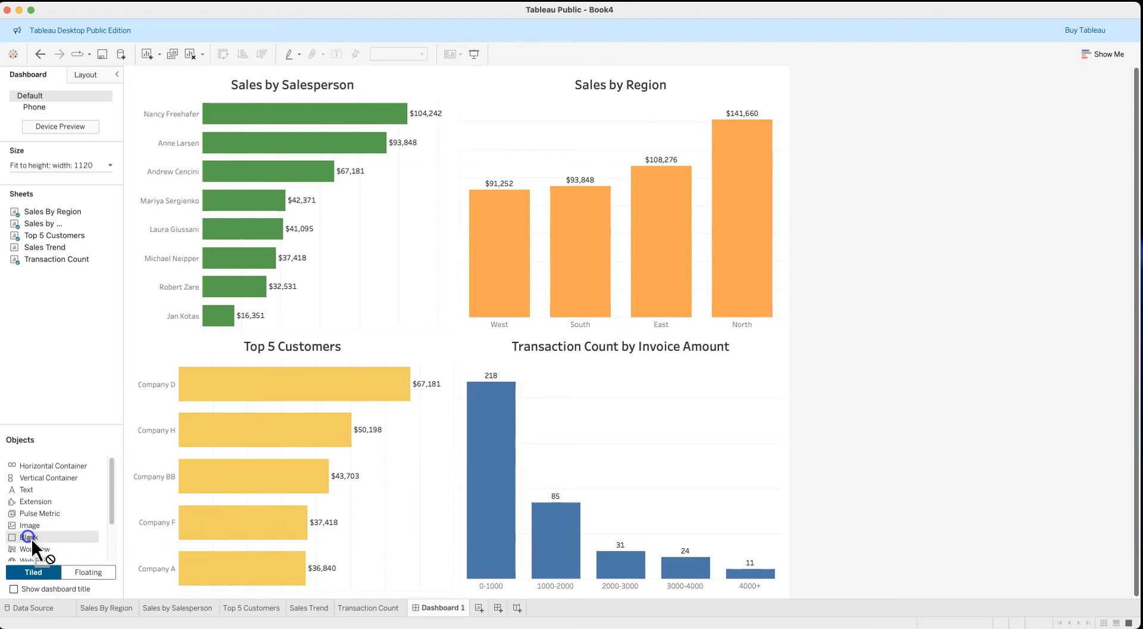
pyautogui.moveTo(31, 536)
pyautogui.mouseDown()
pyautogui.moveTo(279, 509)
pyautogui.moveTo(426, 320)
pyautogui.moveTo(459, 153)
pyautogui.moveTo(459, 72)
pyautogui.moveTo(466, 162)
pyautogui.mouseUp()
pyautogui.moveTo(457, 80); pyautogui.dragTo(456, 161)
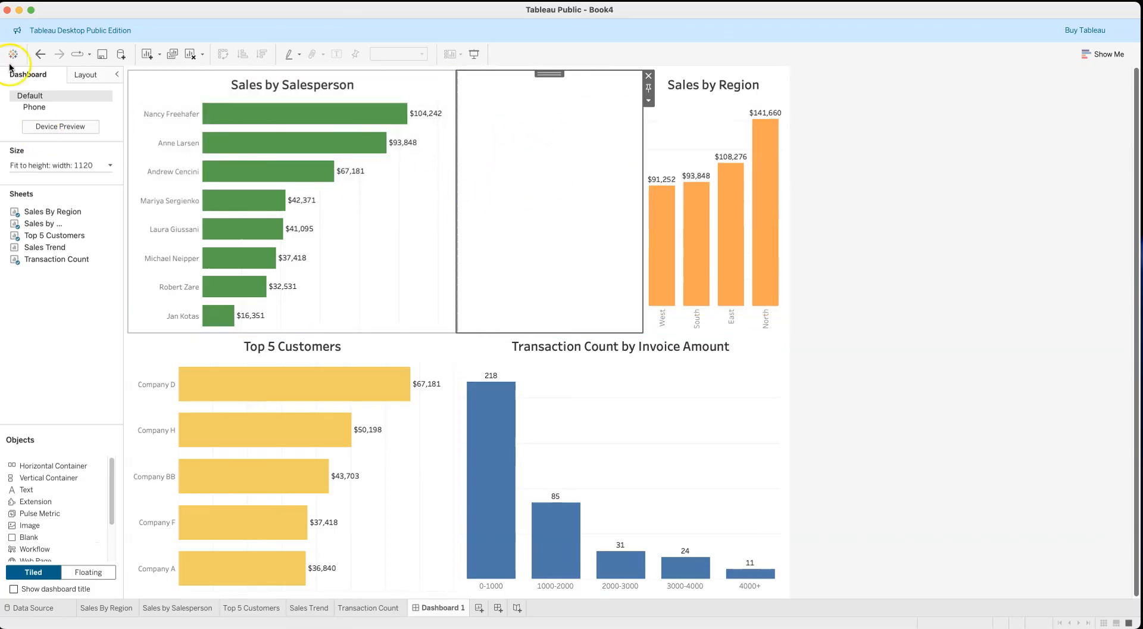
pyautogui.click(40, 53)
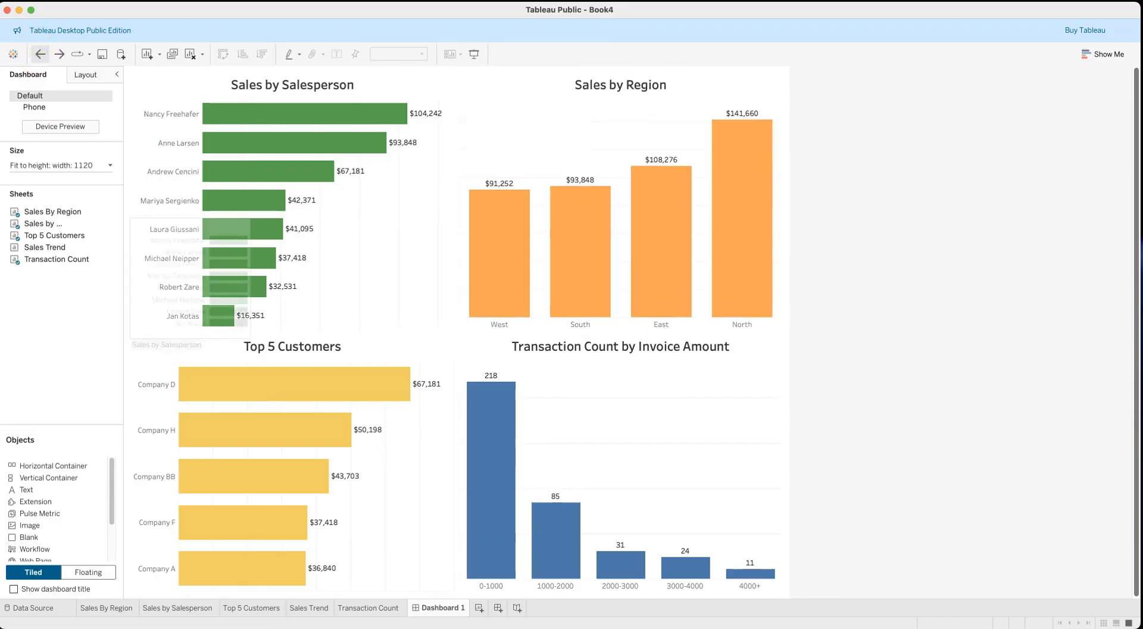
# - Try adding a blank object across the top of the dashboard above both rows of charts, and remove it
pyautogui.moveTo(30, 537)
pyautogui.mouseDown()
pyautogui.moveTo(319, 494)
pyautogui.moveTo(442, 153)
pyautogui.moveTo(457, 65)
pyautogui.mouseUp()
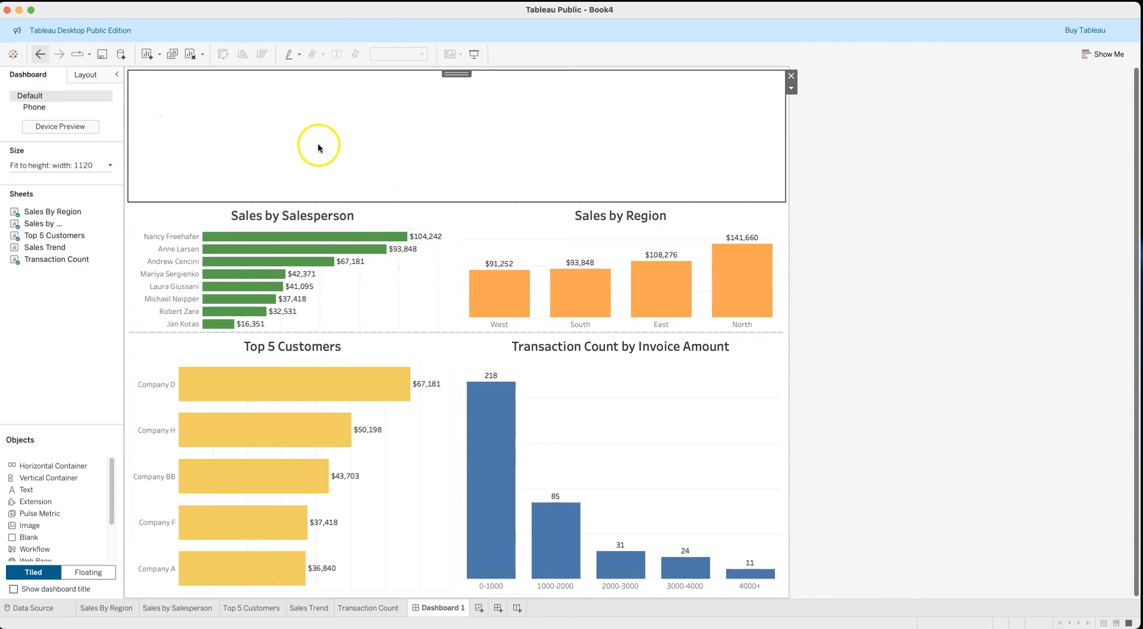
pyautogui.click(149, 331)
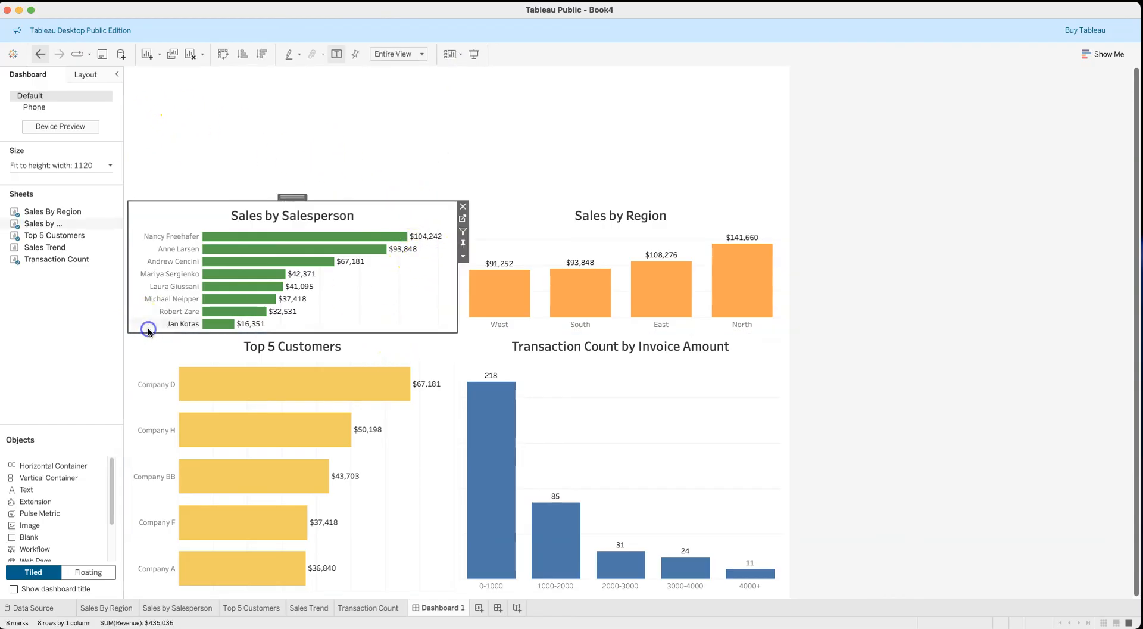
pyautogui.click(497, 334)
pyautogui.click(433, 320)
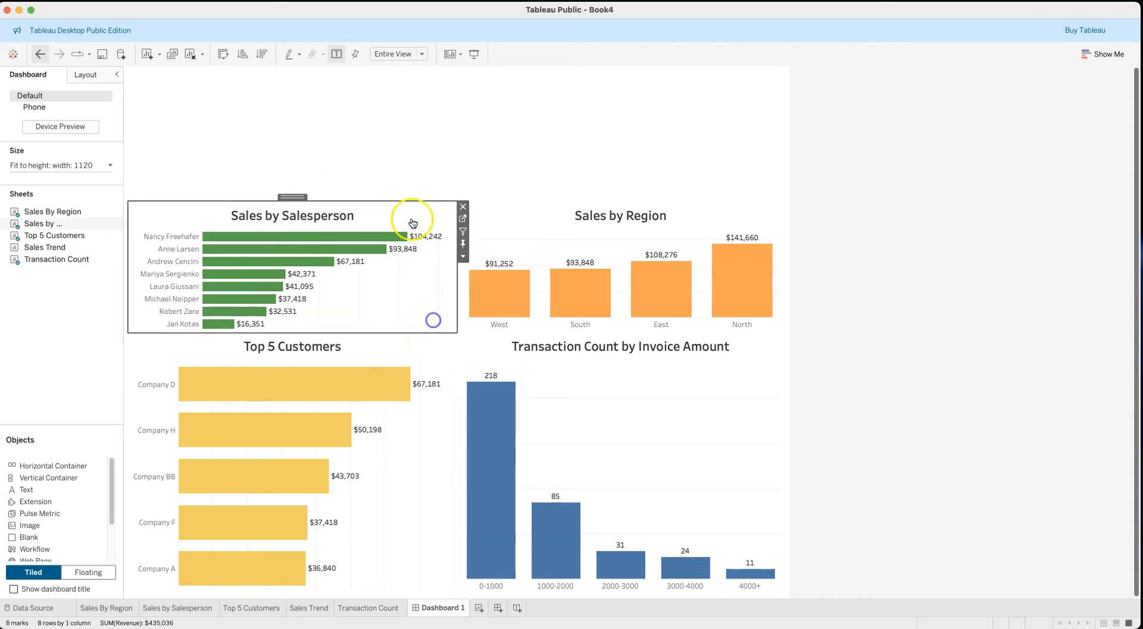
pyautogui.click(367, 120)
pyautogui.click(40, 53)
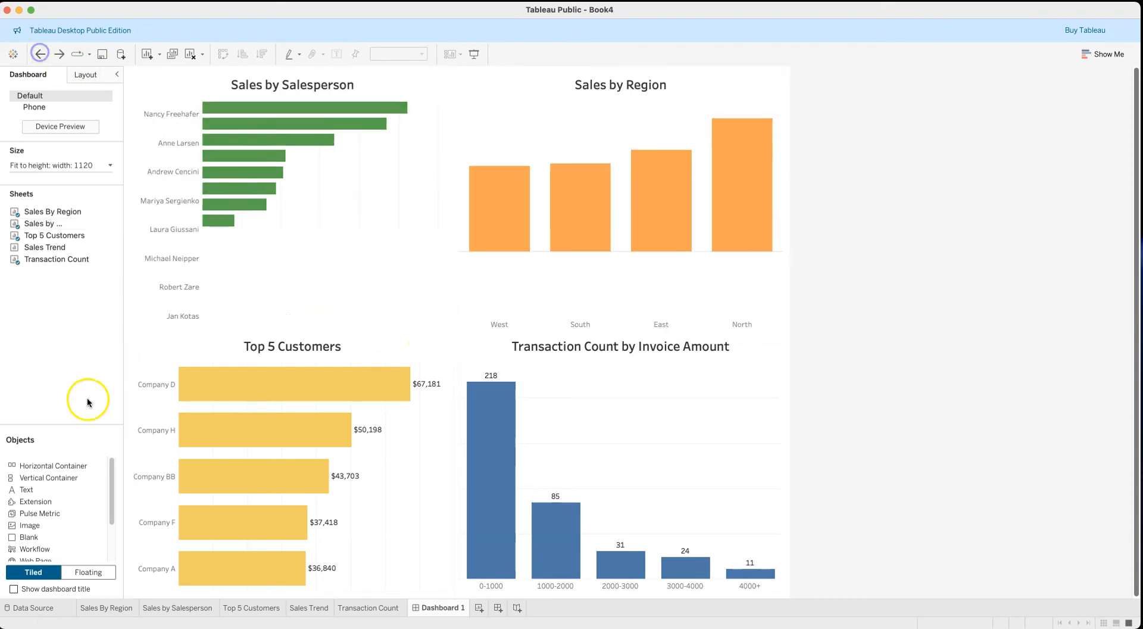
pyautogui.moveTo(33, 537); pyautogui.dragTo(459, 86)
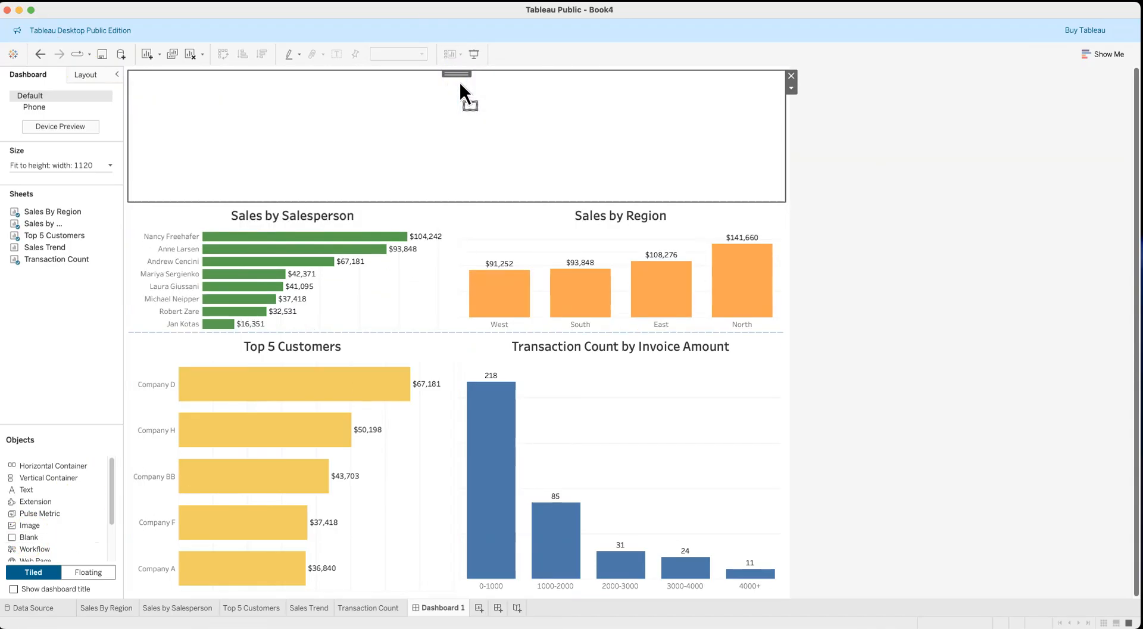
pyautogui.click(791, 75)
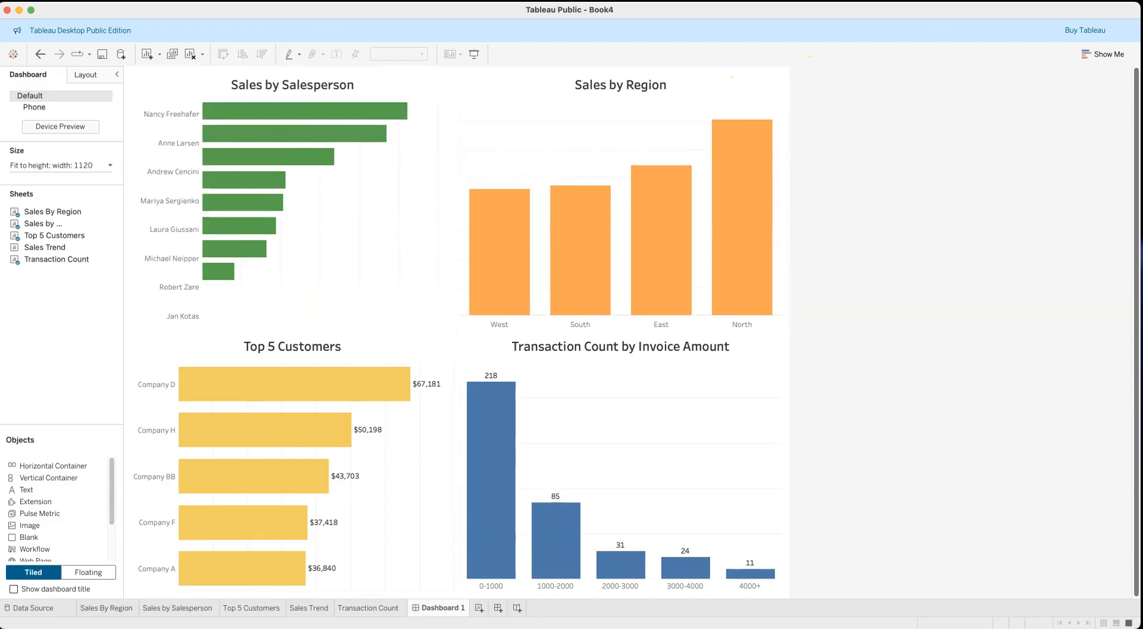
# - Add the Sales Trend sheet across the full width above the other charts, using a temporary blank object and deleting that blank
pyautogui.moveTo(31, 537); pyautogui.dragTo(466, 251)
pyautogui.moveTo(462, 110); pyautogui.dragTo(463, 66)
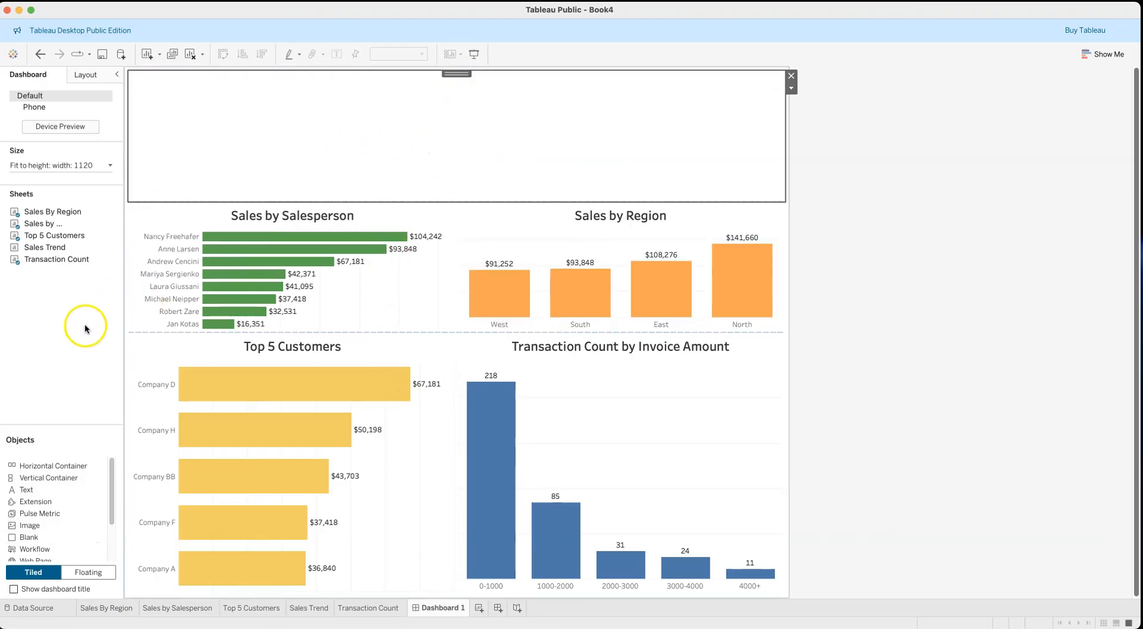
pyautogui.moveTo(43, 253); pyautogui.dragTo(456, 141)
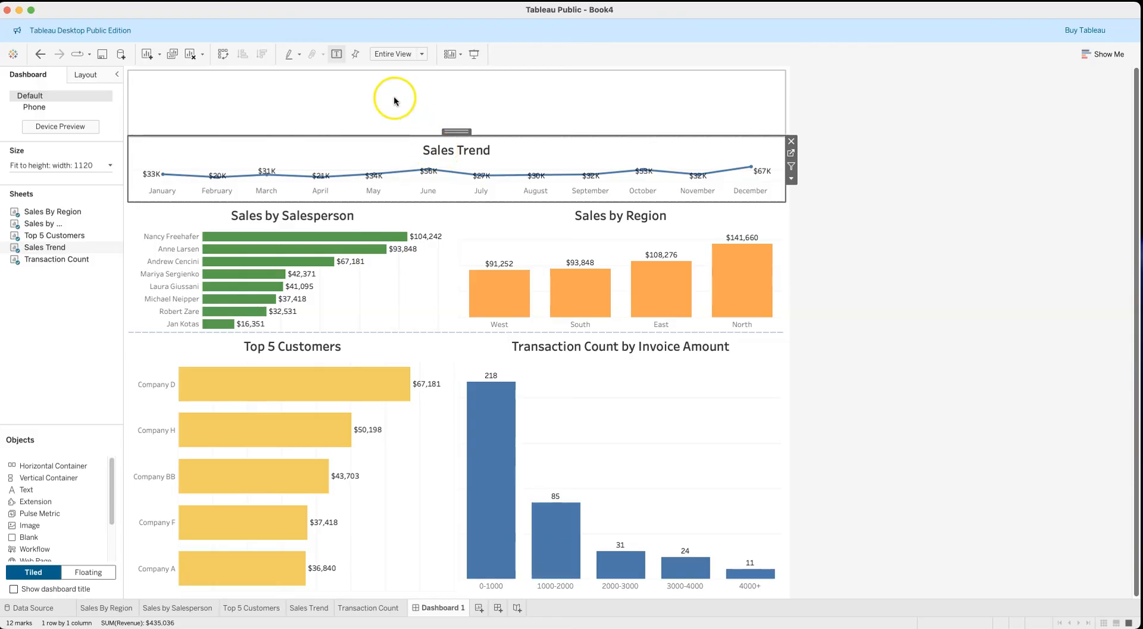
pyautogui.click(392, 115)
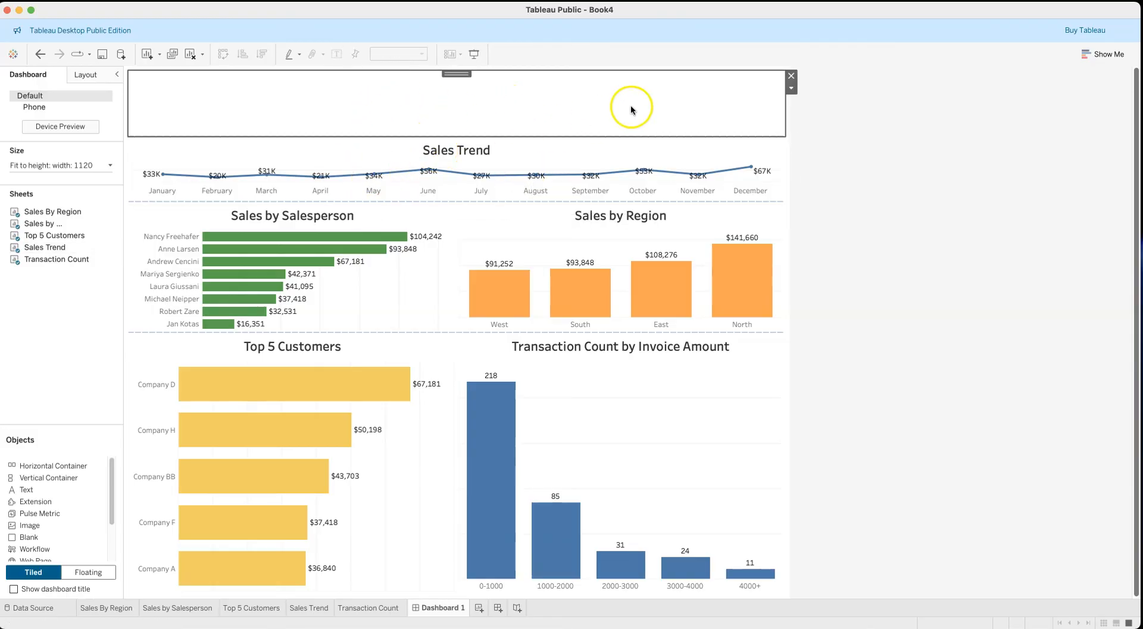
pyautogui.click(791, 76)
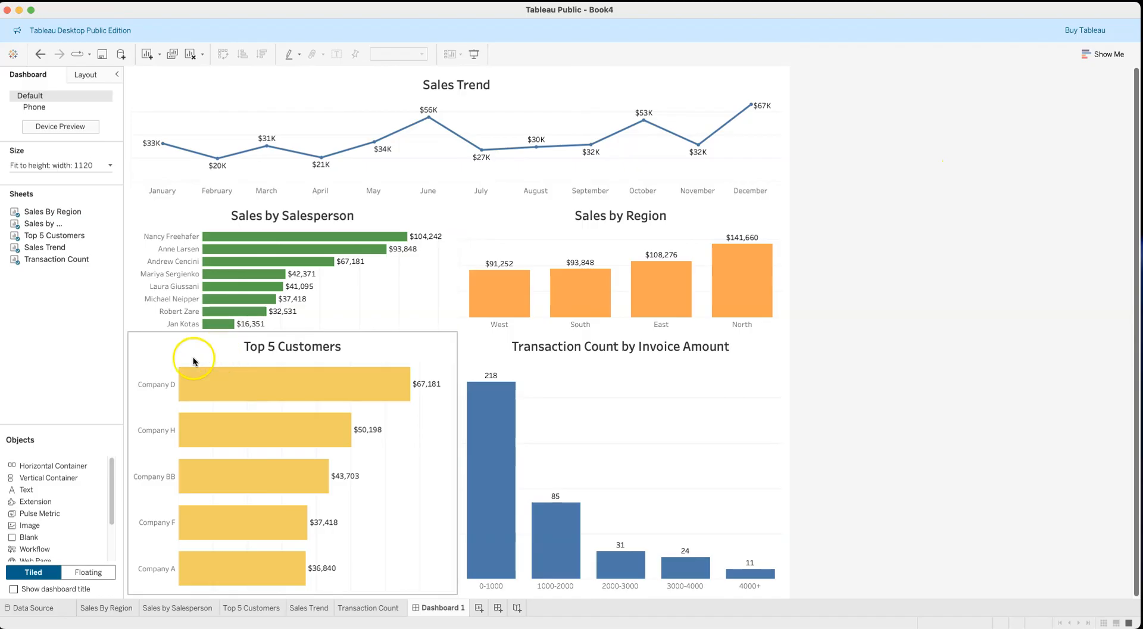
# - Add a text object across the top of the dashboard, above Sales Trend, reading "Sales Dashboard for 2014"
pyautogui.moveTo(47, 492); pyautogui.dragTo(454, 78)
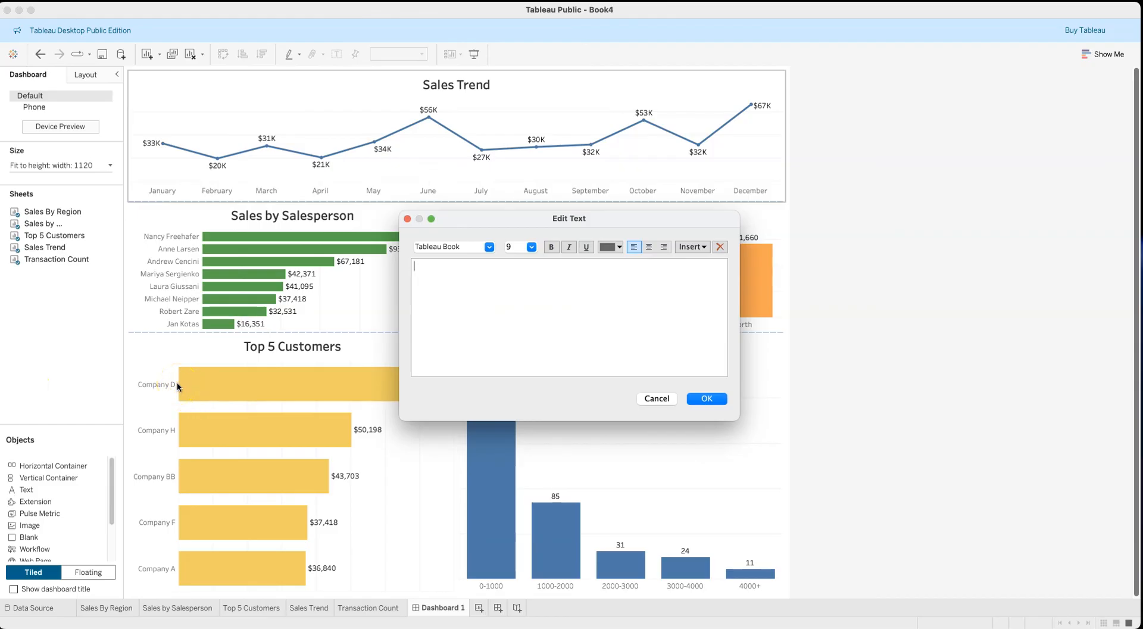
pyautogui.click(489, 265)
pyautogui.write('Sales Dashboard for 2014')
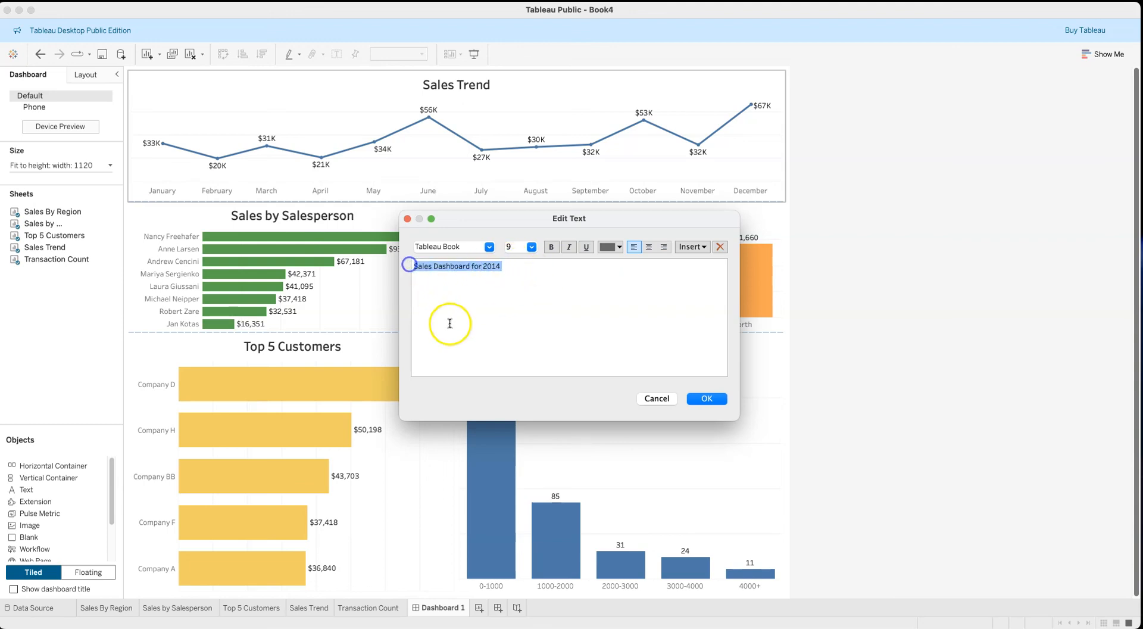
# - Format the title text in Tableau Medium, size 18, centred and black
pyautogui.click(489, 247)
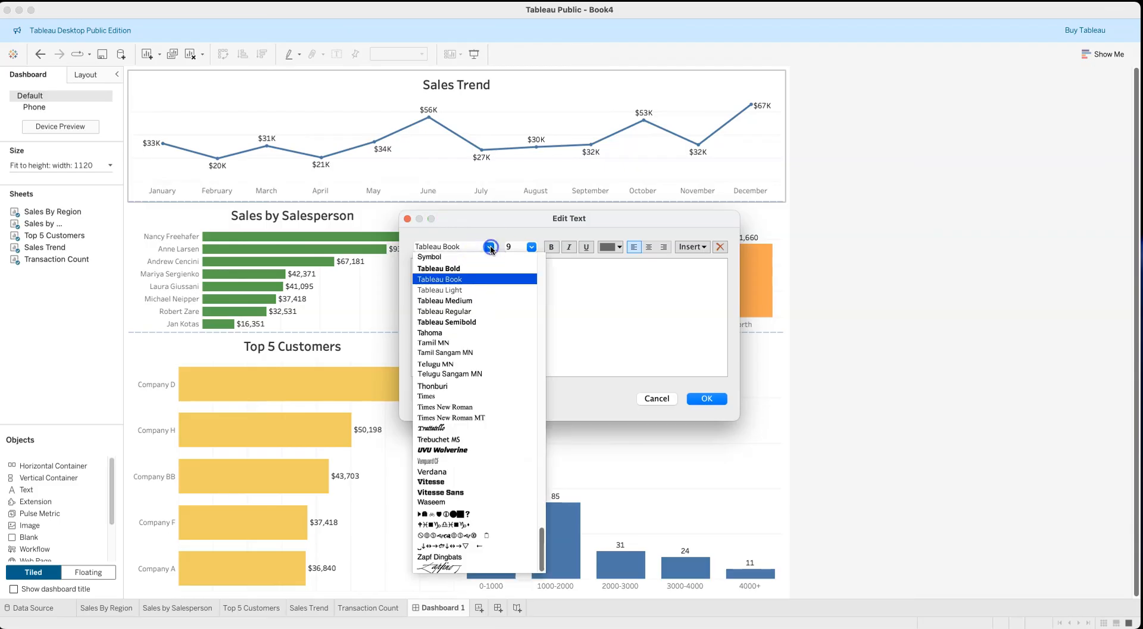
pyautogui.click(451, 300)
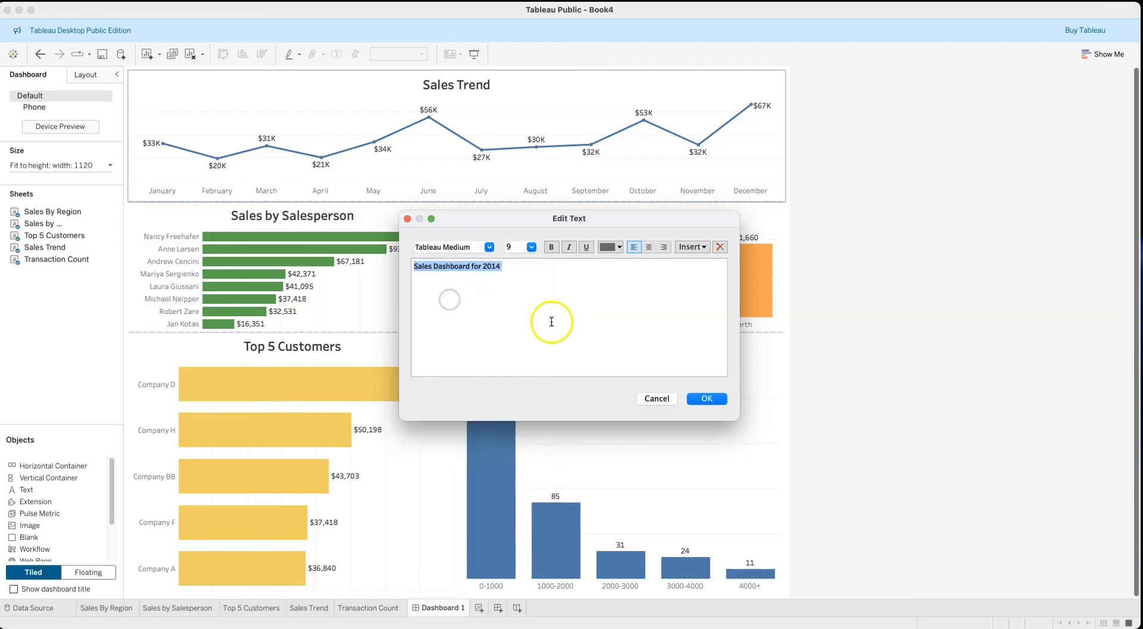
pyautogui.click(531, 247)
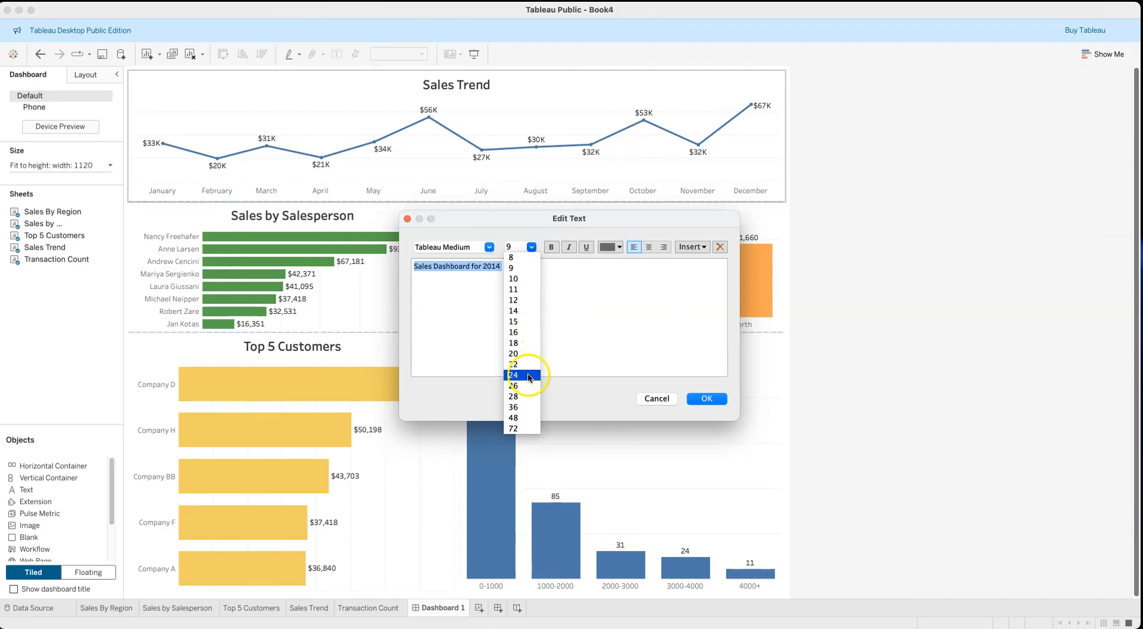
pyautogui.click(524, 344)
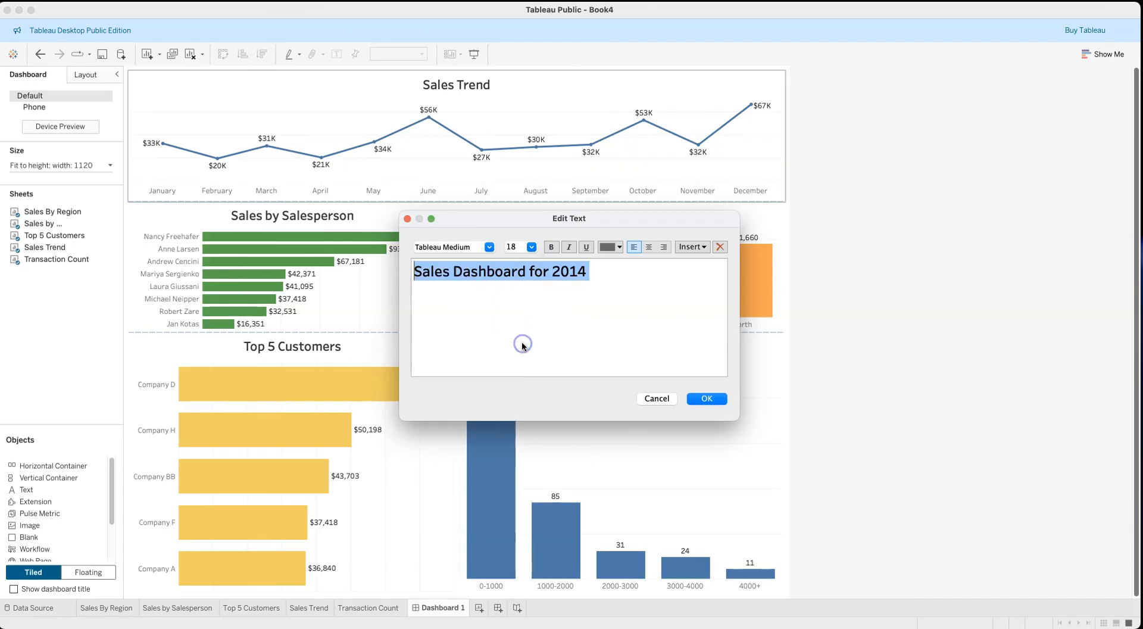
pyautogui.click(649, 246)
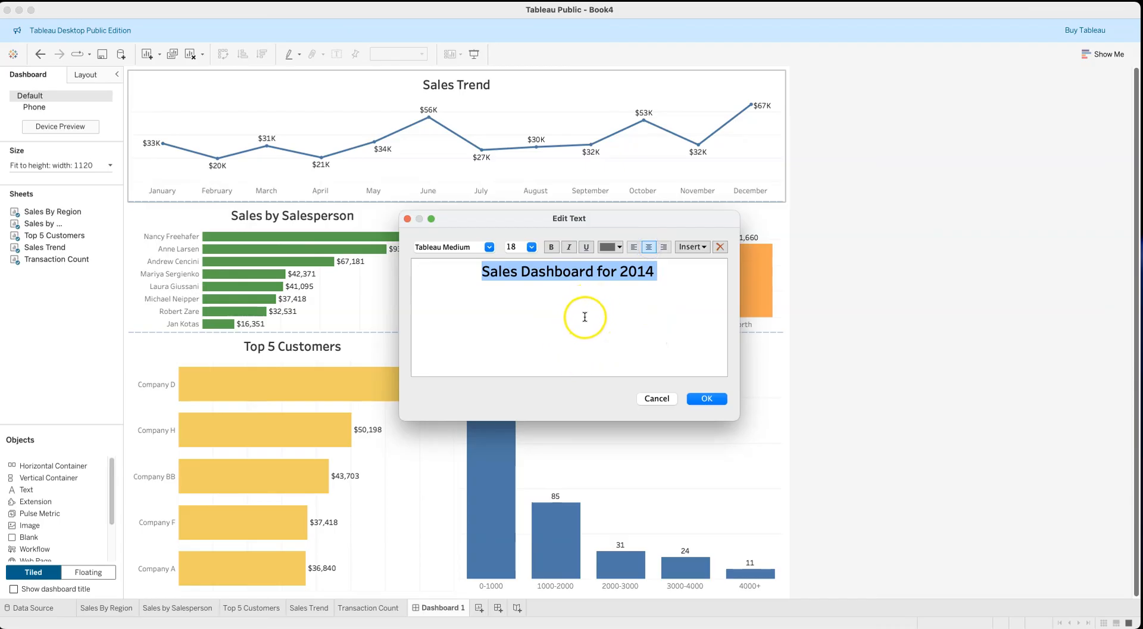
pyautogui.click(619, 248)
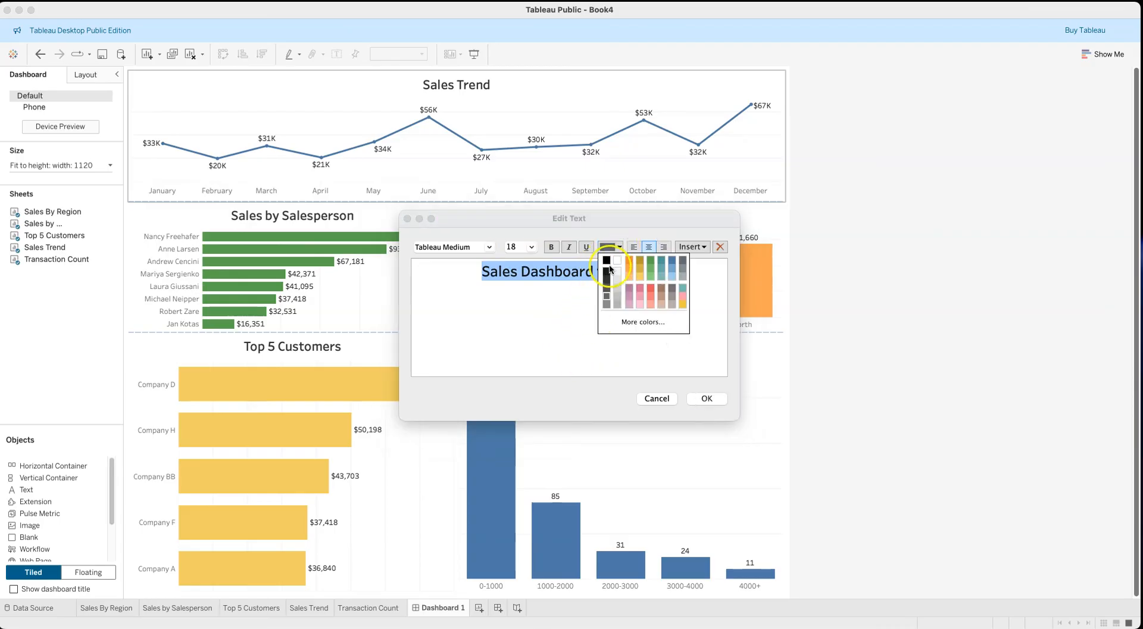
pyautogui.click(608, 267)
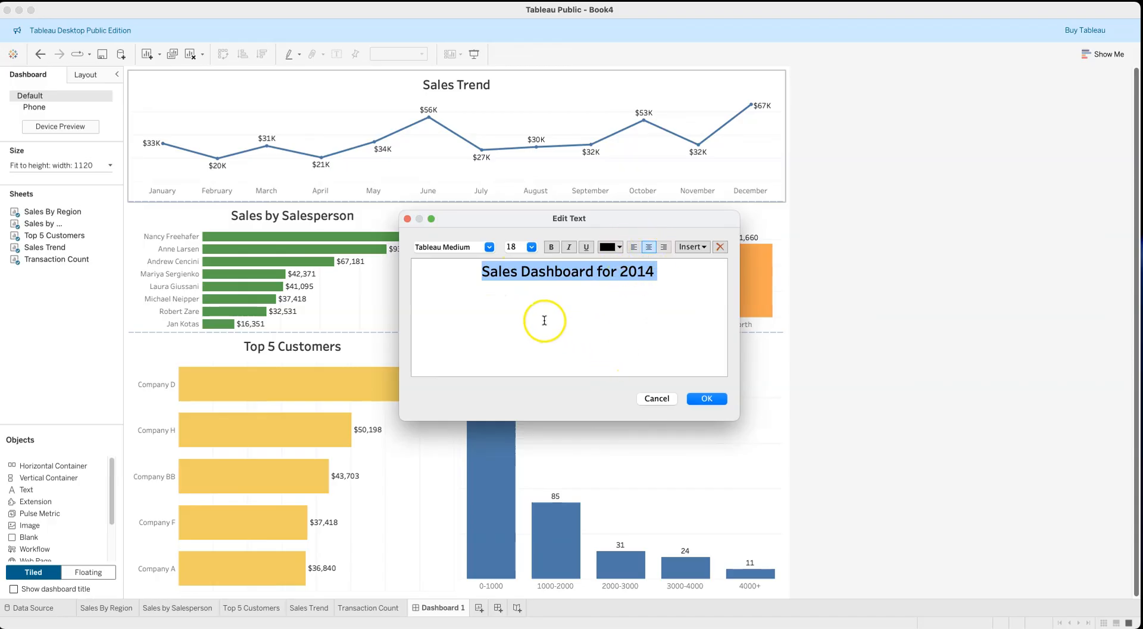
# - Reapply Tableau Medium, size 18, black and centre alignment to the title, and accept the text
pyautogui.click(490, 248)
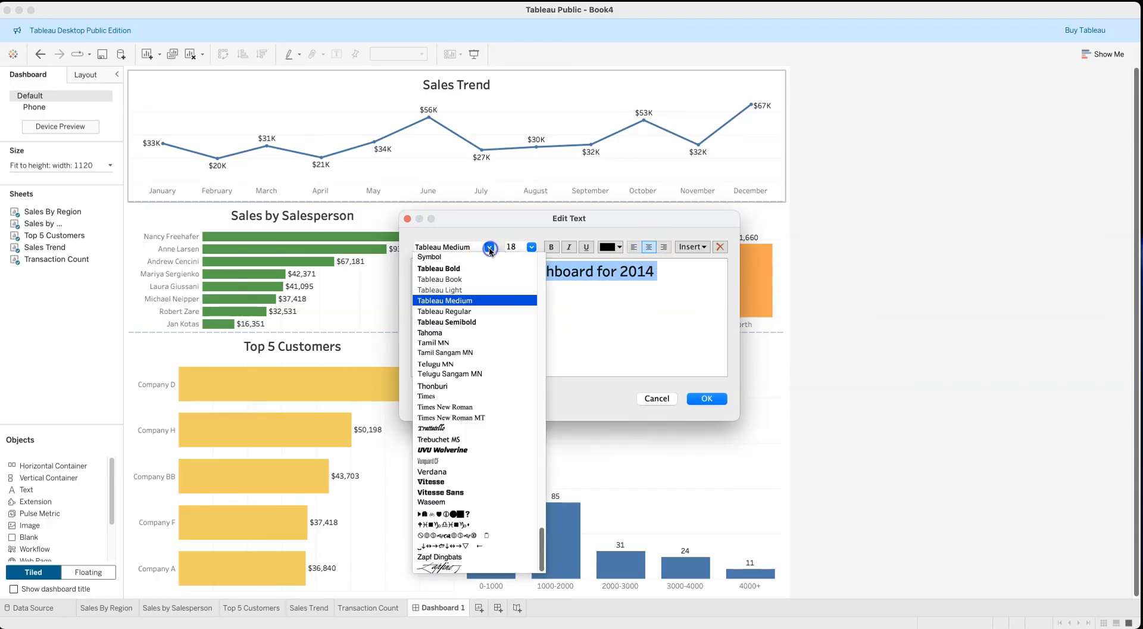
pyautogui.click(454, 300)
pyautogui.click(532, 248)
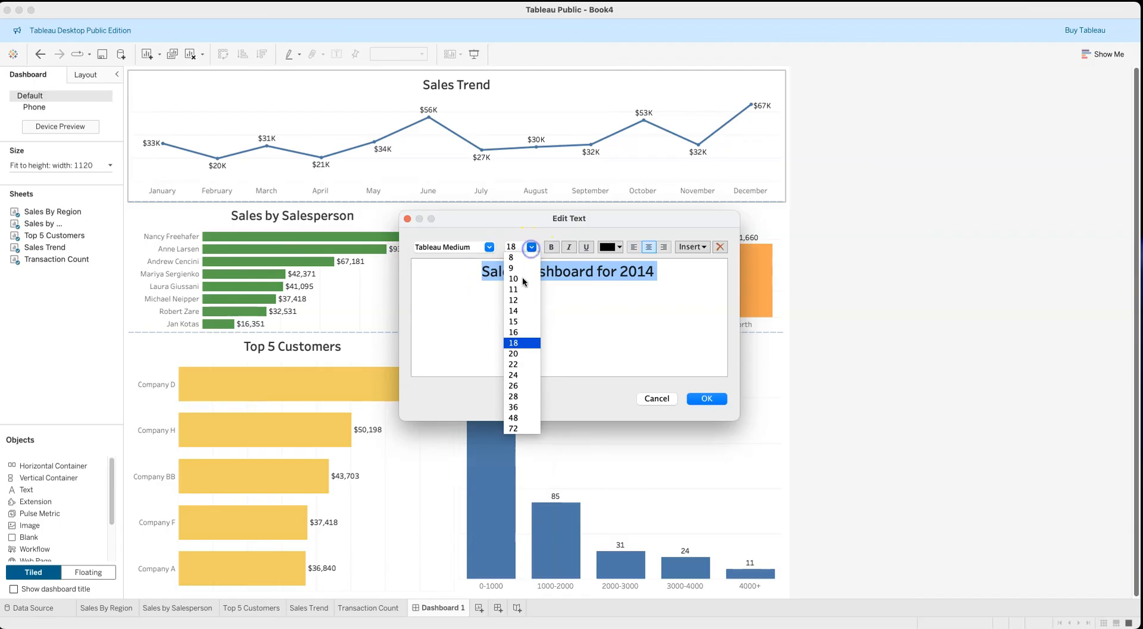
pyautogui.click(516, 336)
pyautogui.click(619, 248)
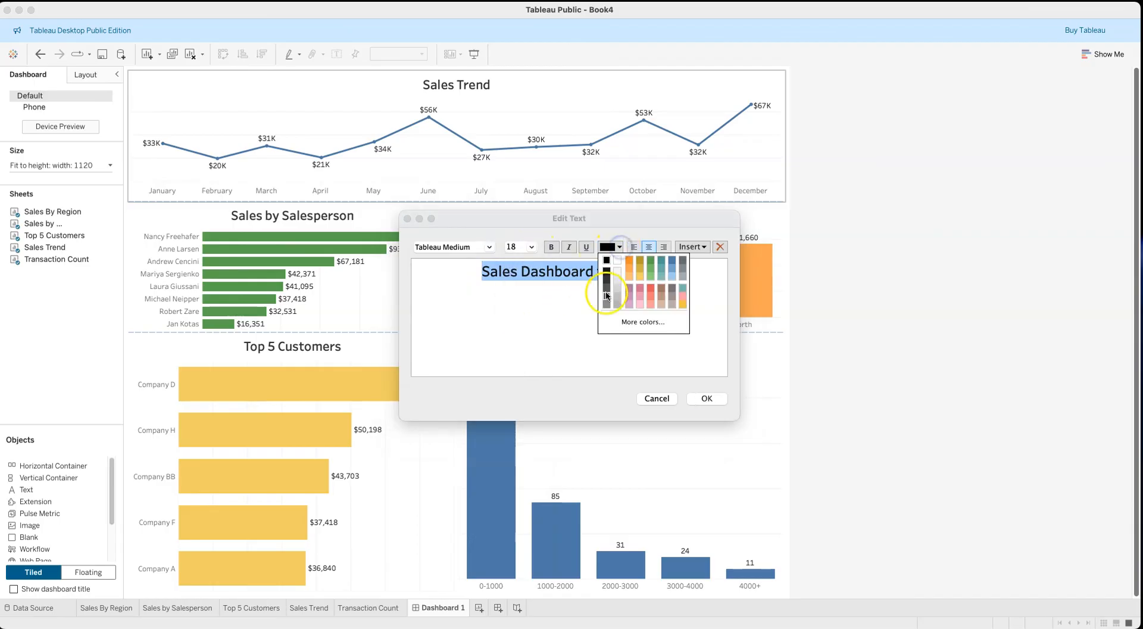
pyautogui.click(606, 262)
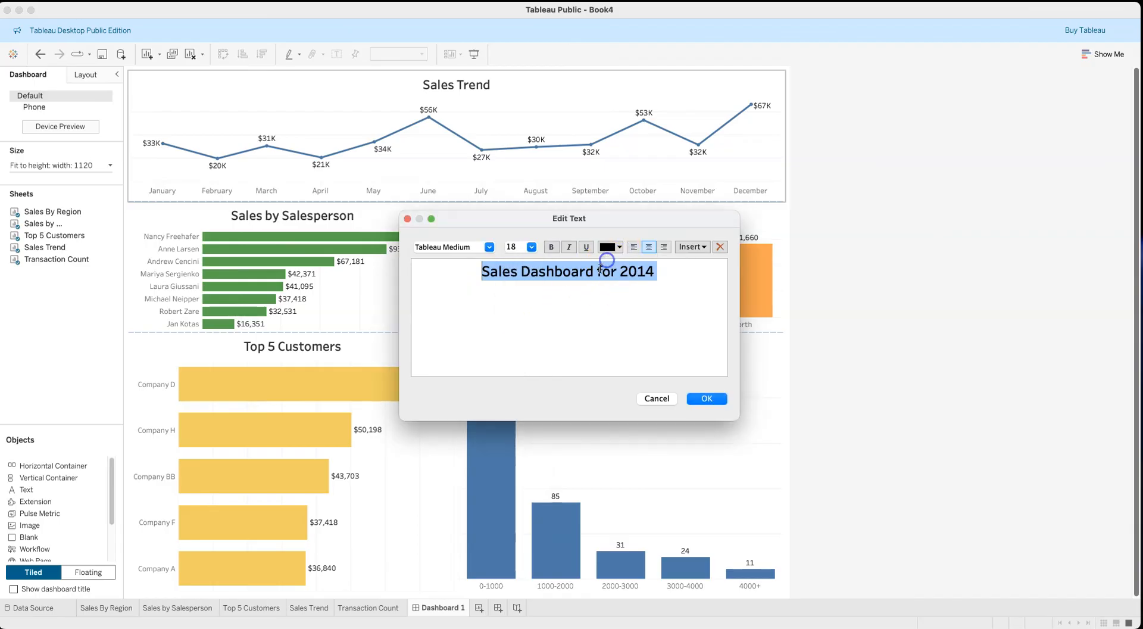
pyautogui.click(650, 249)
pyautogui.click(706, 399)
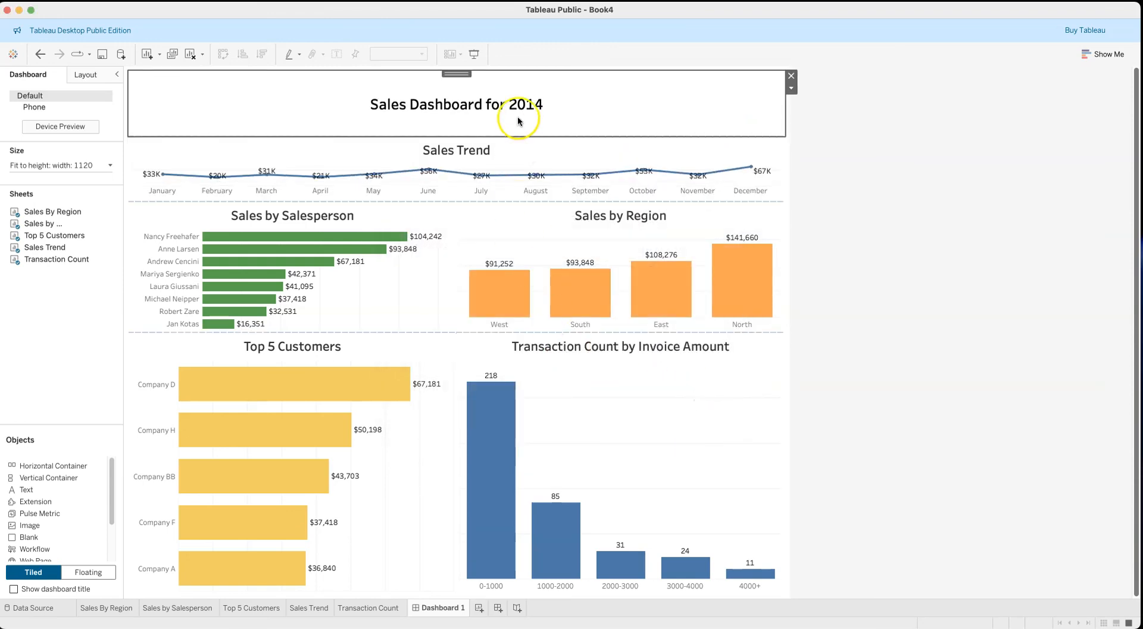
# - Reduce the height of the container holding Top 5 Customers and Transaction Count, giving the row above it more space
pyautogui.click(419, 343)
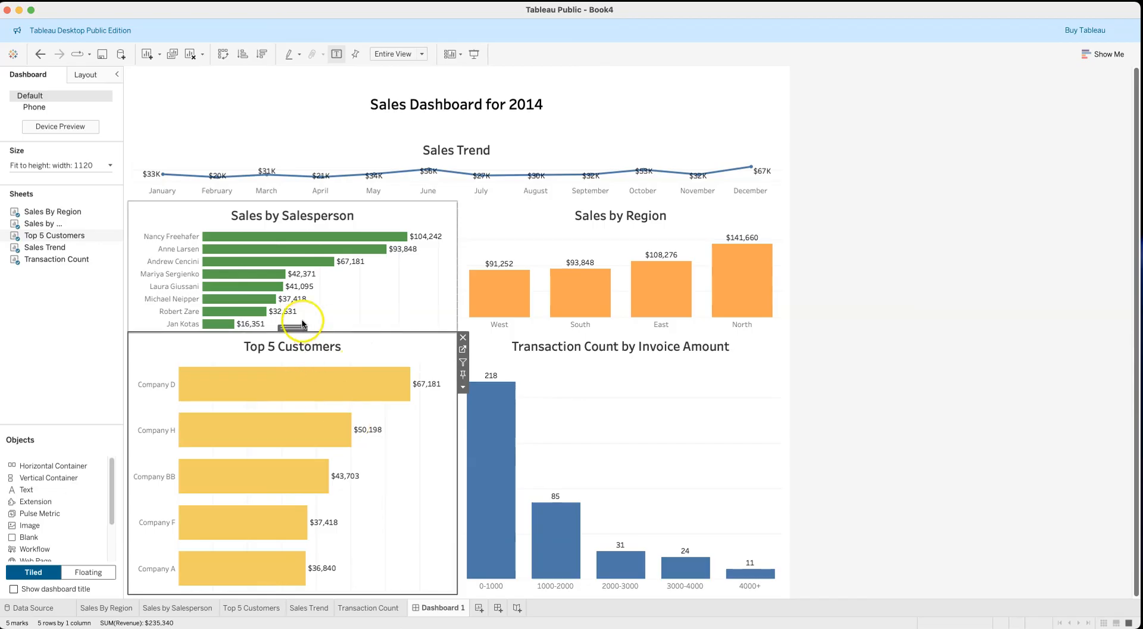
pyautogui.click(284, 360)
pyautogui.click(543, 374)
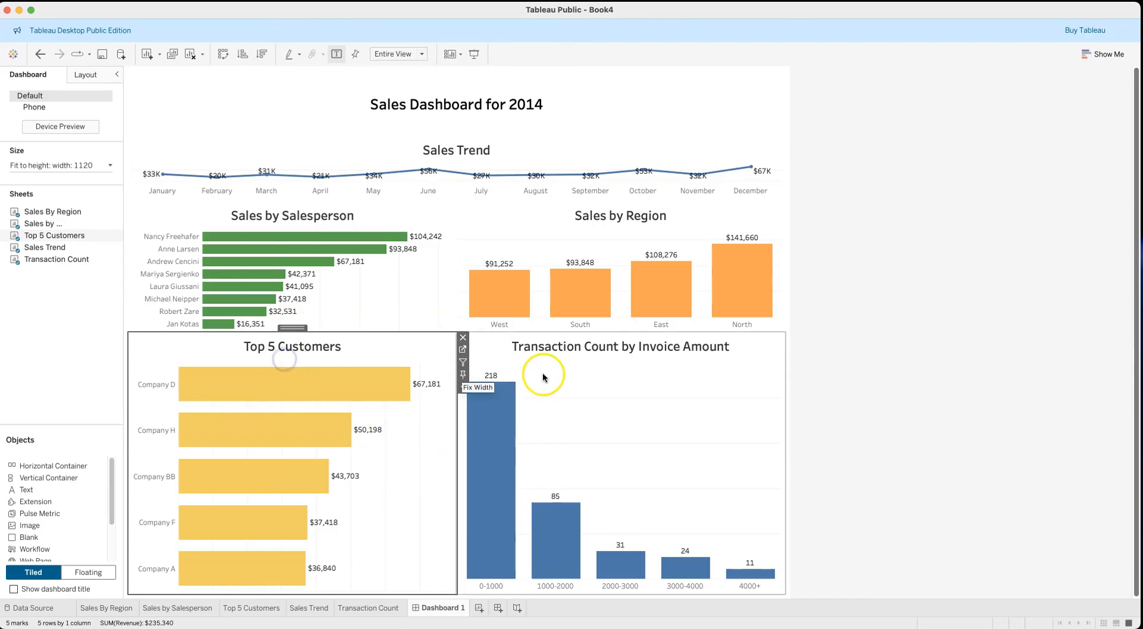
pyautogui.click(615, 328)
pyautogui.click(614, 363)
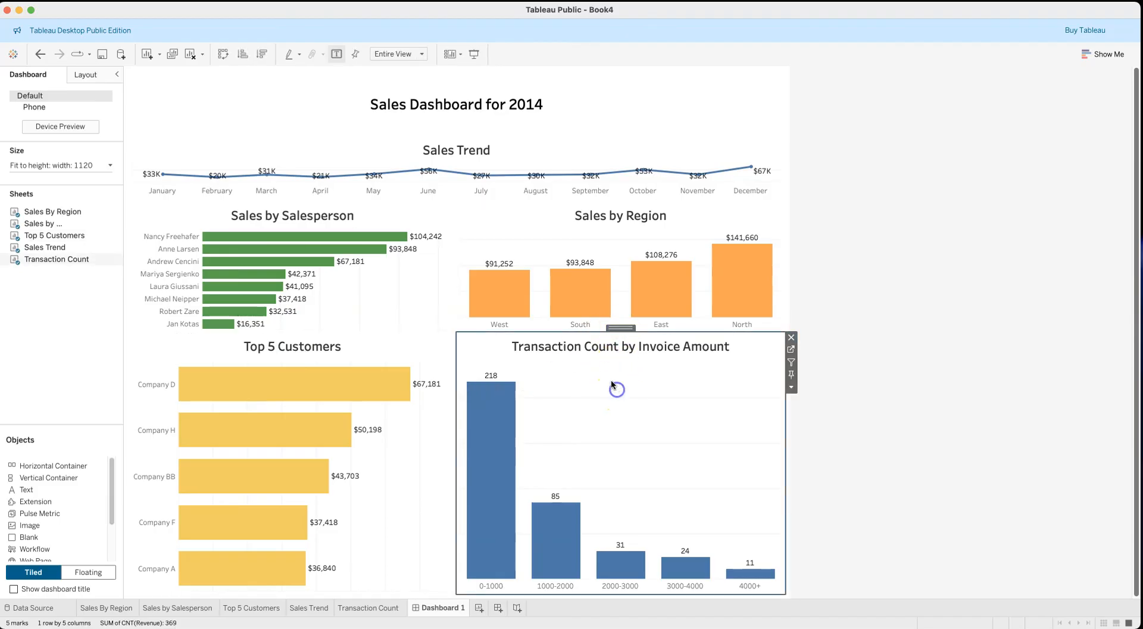
pyautogui.click(407, 362)
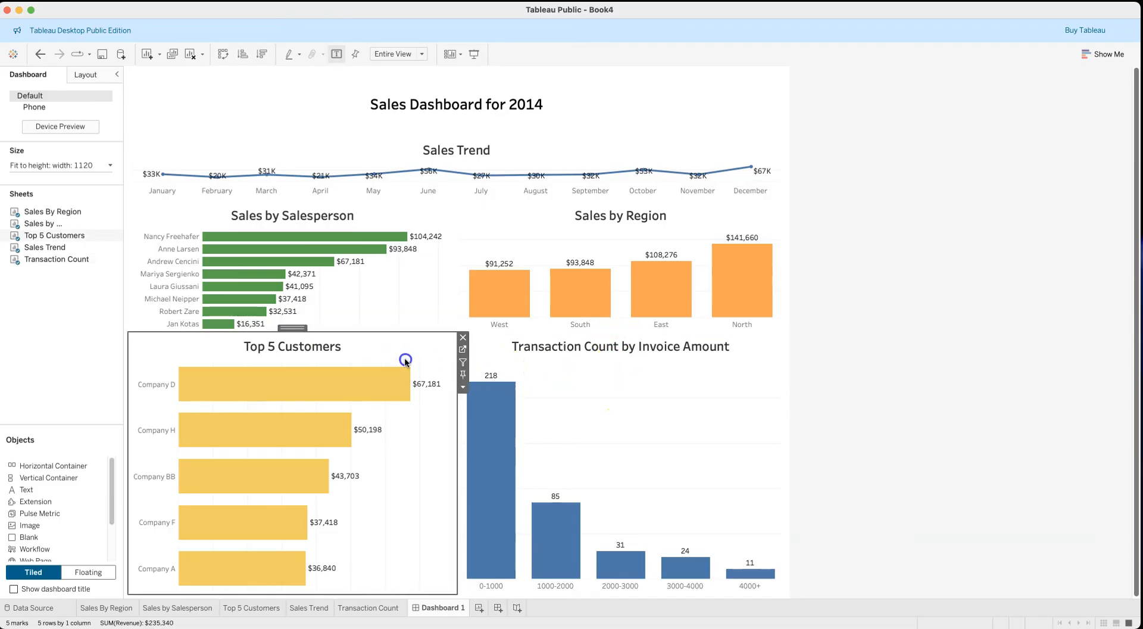
pyautogui.click(525, 368)
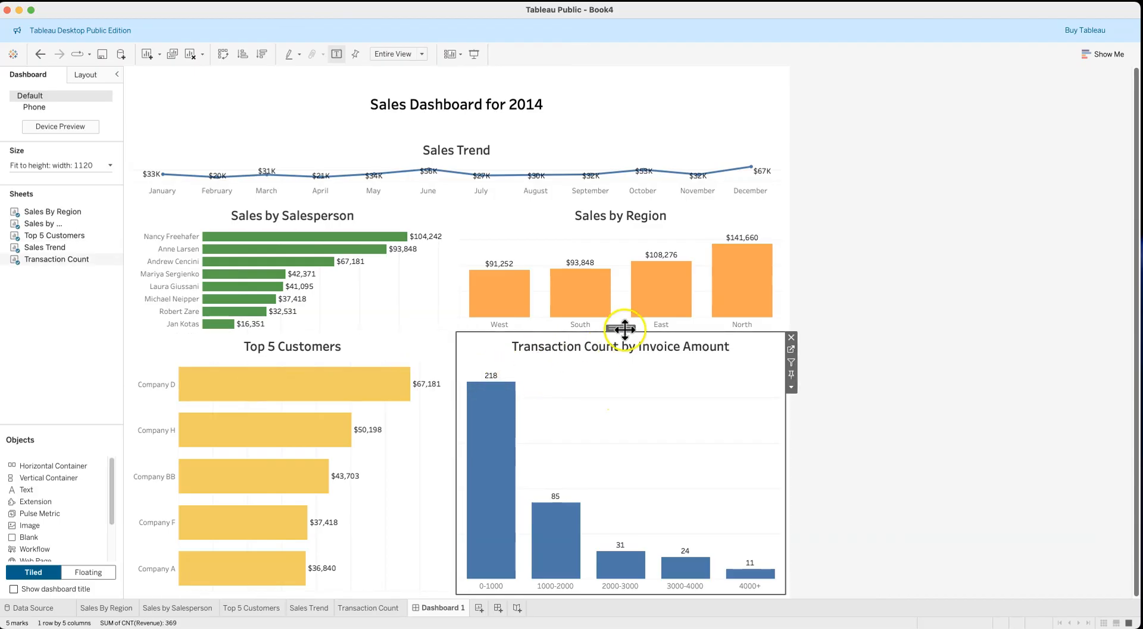
pyautogui.moveTo(626, 329); pyautogui.dragTo(617, 366)
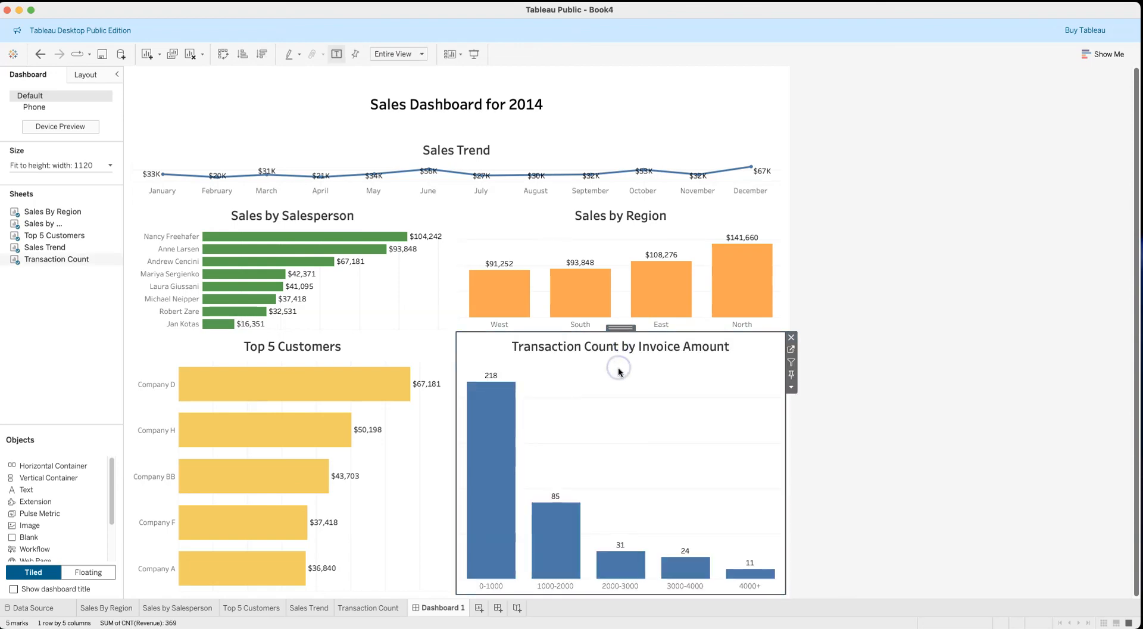
pyautogui.click(627, 328)
pyautogui.doubleClick(624, 330)
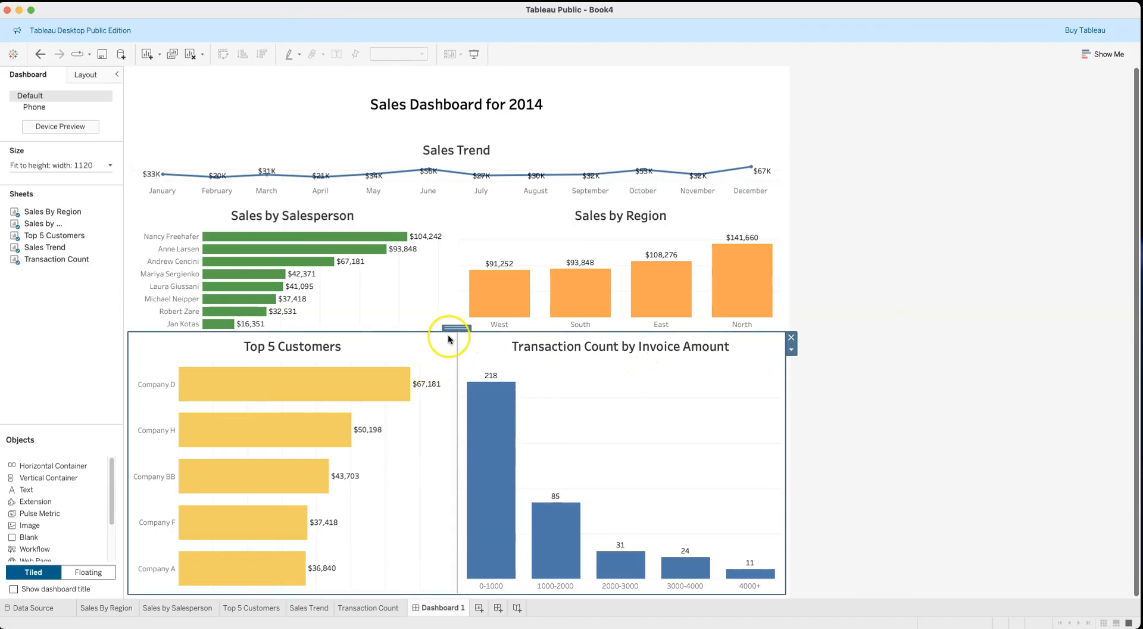
pyautogui.moveTo(429, 331); pyautogui.dragTo(422, 397)
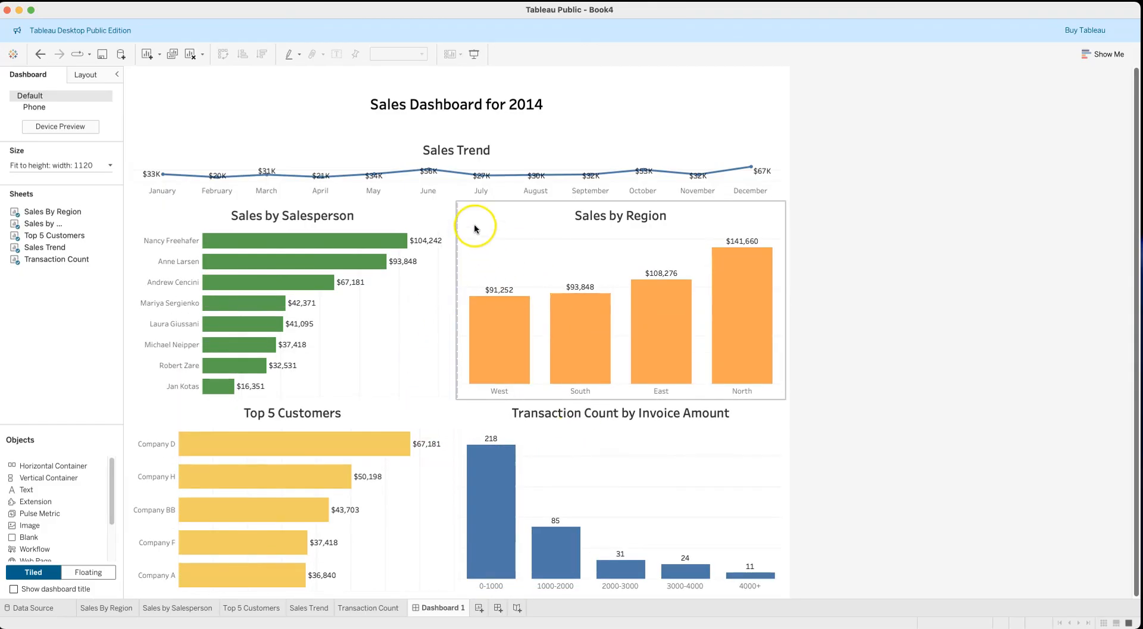
# - Reduce the height of the dashboard title so that the Sales Trend chart beneath it becomes taller
pyautogui.moveTo(440, 135); pyautogui.dragTo(451, 100)
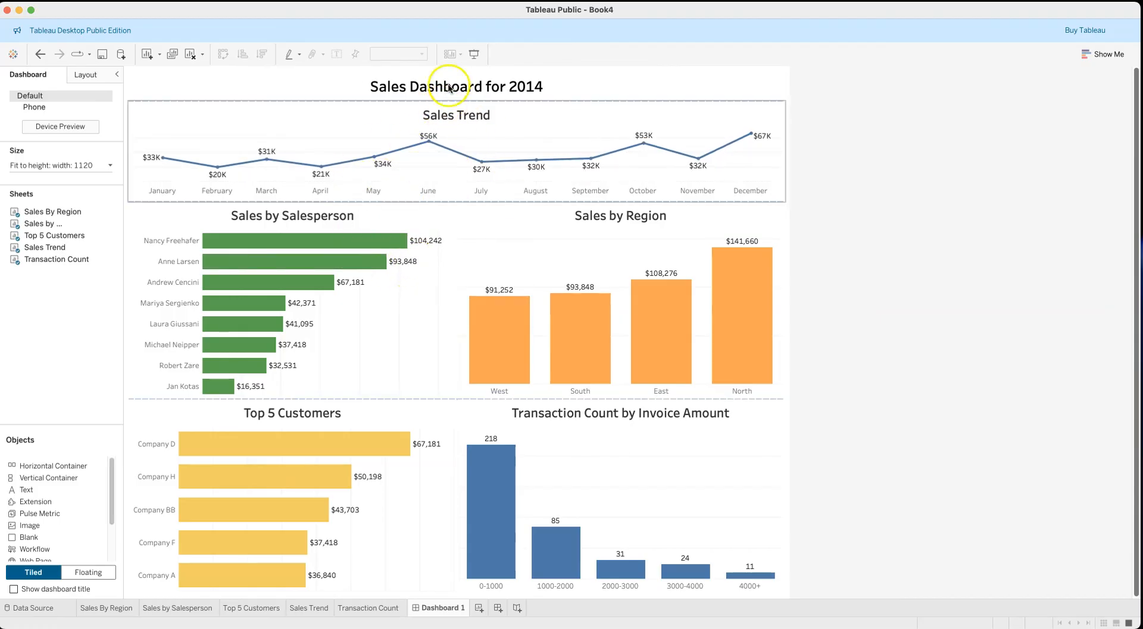
pyautogui.moveTo(434, 101); pyautogui.dragTo(435, 95)
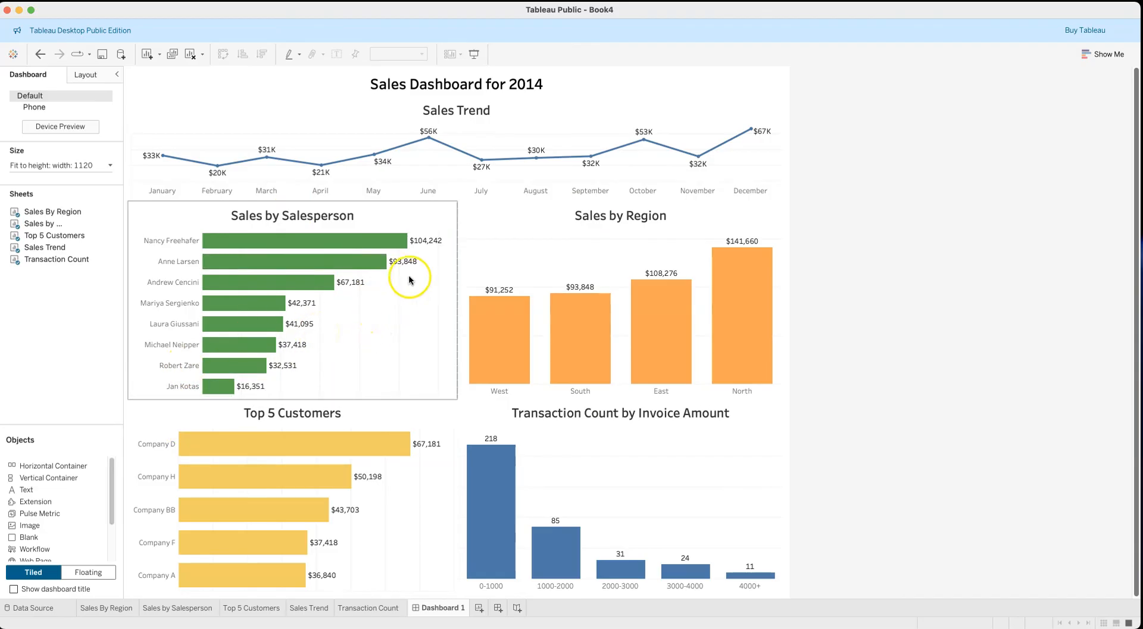
# - Select the horizontal container holding Sales by Salesperson and Sales by Region, and open its outer padding settings
pyautogui.click(443, 224)
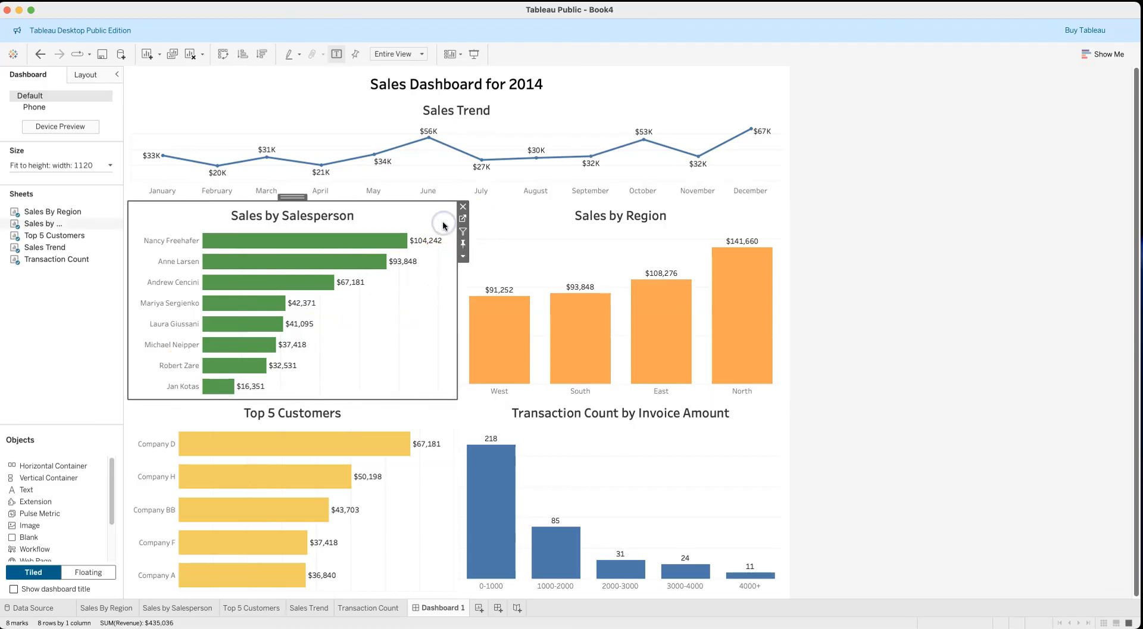
pyautogui.doubleClick(290, 197)
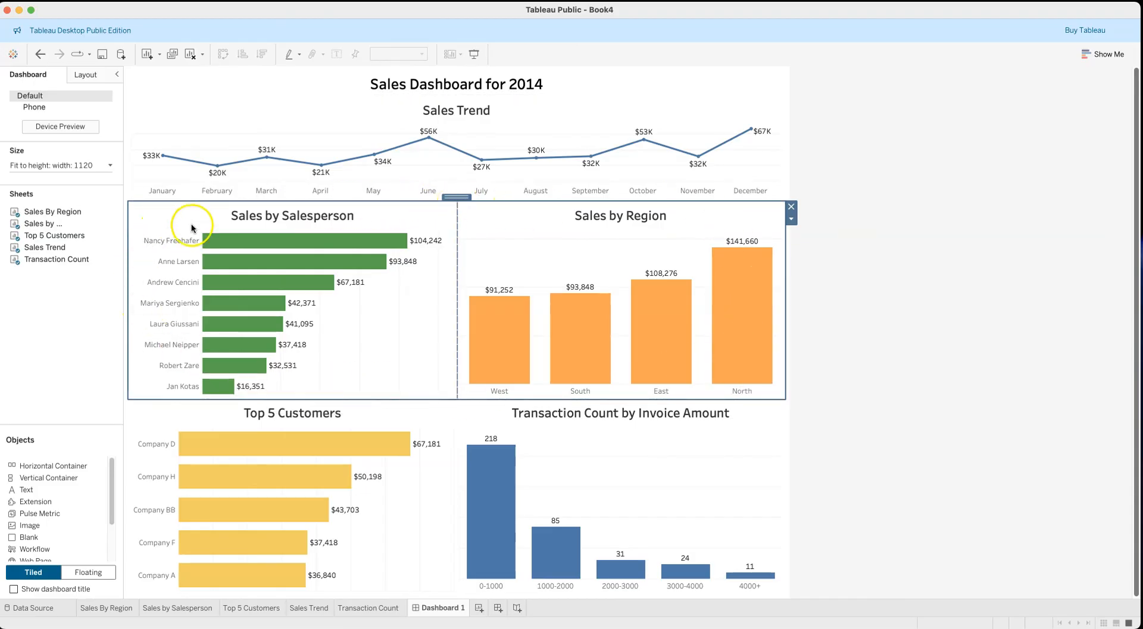
pyautogui.click(87, 75)
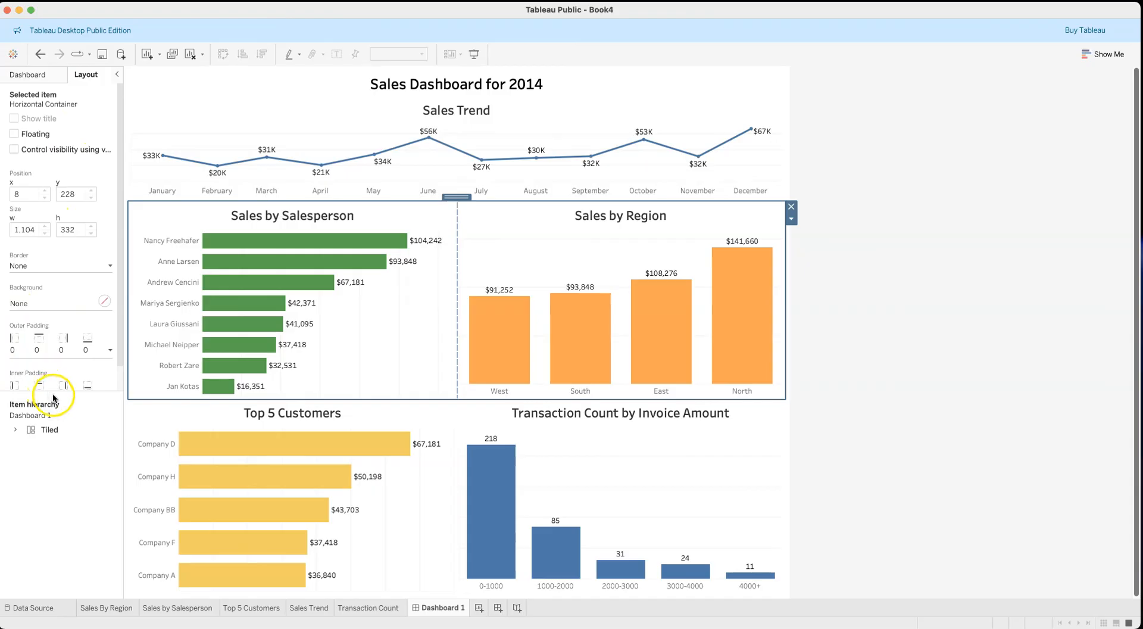
pyautogui.moveTo(49, 391); pyautogui.dragTo(49, 425)
pyautogui.click(18, 399)
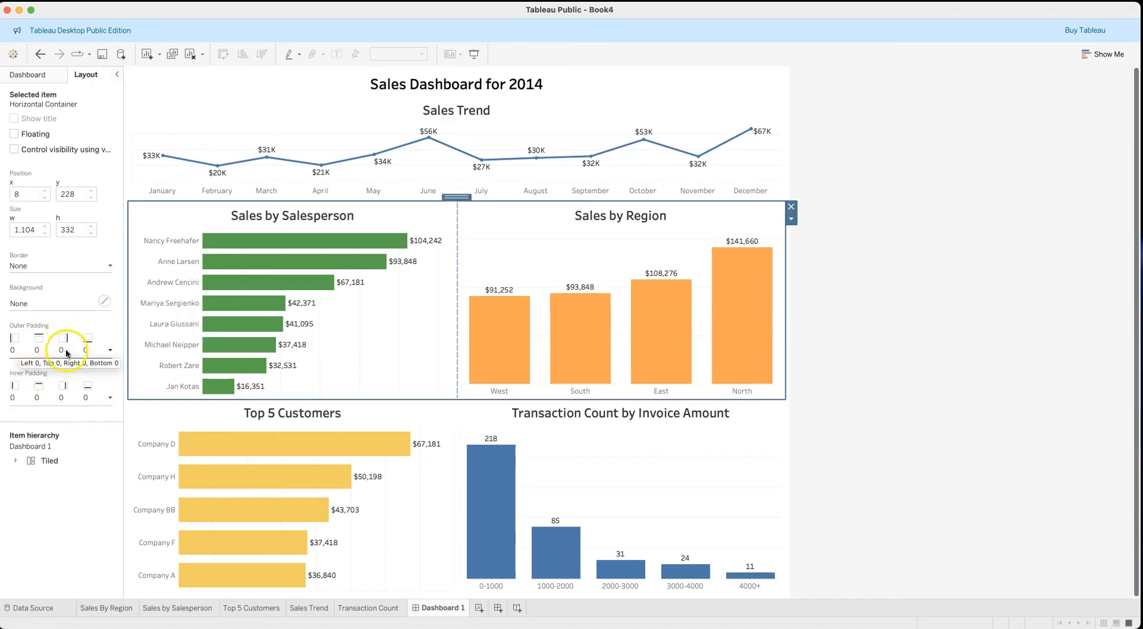
pyautogui.click(87, 347)
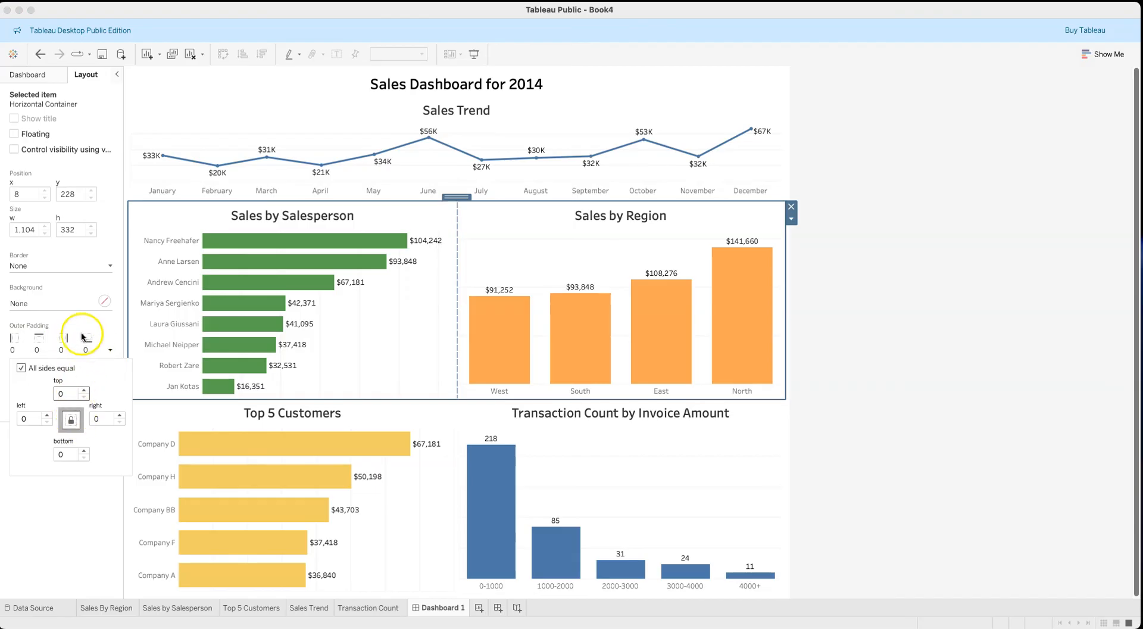
# - Try an equal outer padding of 5 on all sides of the middle row container, and reduce it to 1
pyautogui.click(84, 391)
pyautogui.click(84, 391)
pyautogui.click(84, 391)
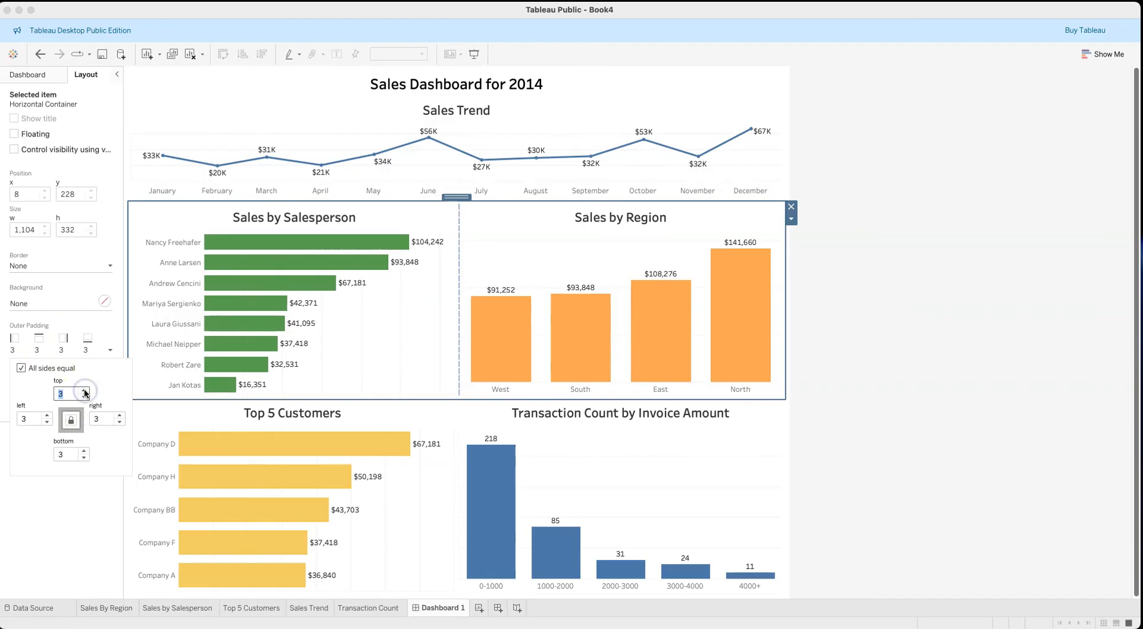
pyautogui.click(82, 451)
pyautogui.click(83, 451)
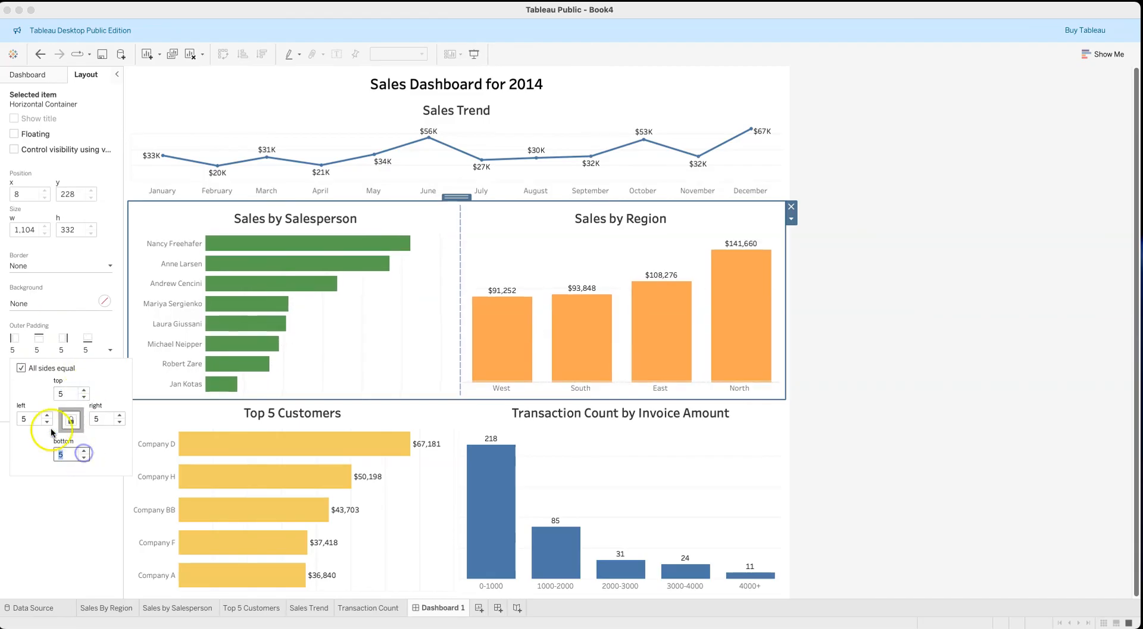
pyautogui.click(46, 422)
pyautogui.click(46, 422)
pyautogui.click(46, 423)
pyautogui.click(46, 422)
# - Make the middle row container's padding sides independent, with outer padding of 4 at top and bottom and 0 at left and right
pyautogui.click(22, 369)
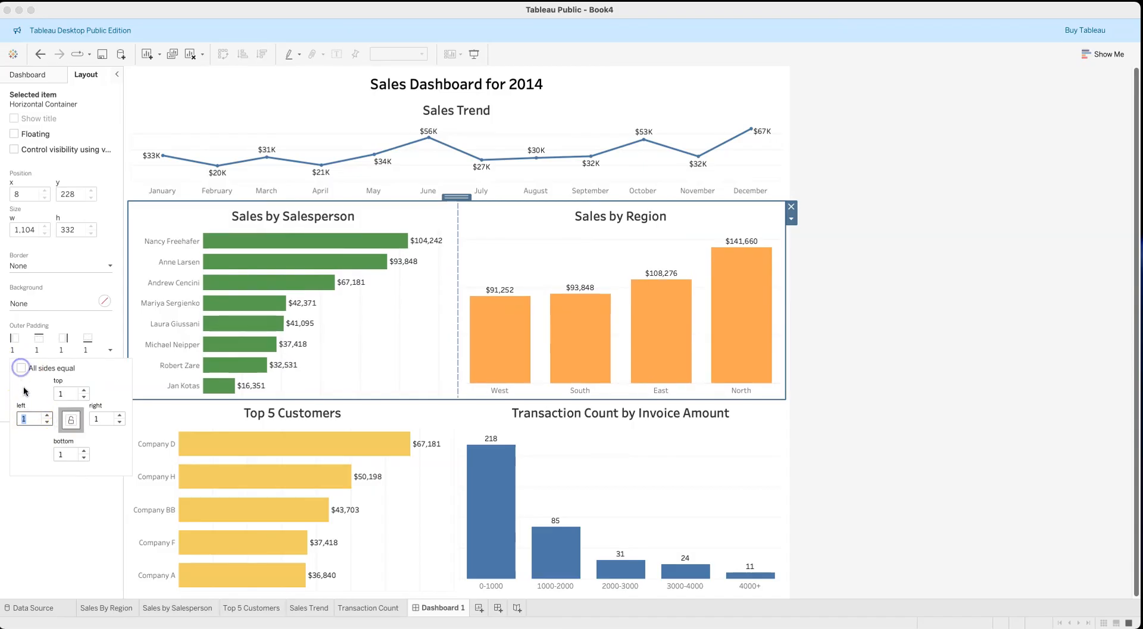
pyautogui.click(84, 390)
pyautogui.click(84, 390)
pyautogui.click(84, 390)
pyautogui.click(84, 450)
pyautogui.click(84, 450)
pyautogui.click(84, 451)
pyautogui.click(47, 422)
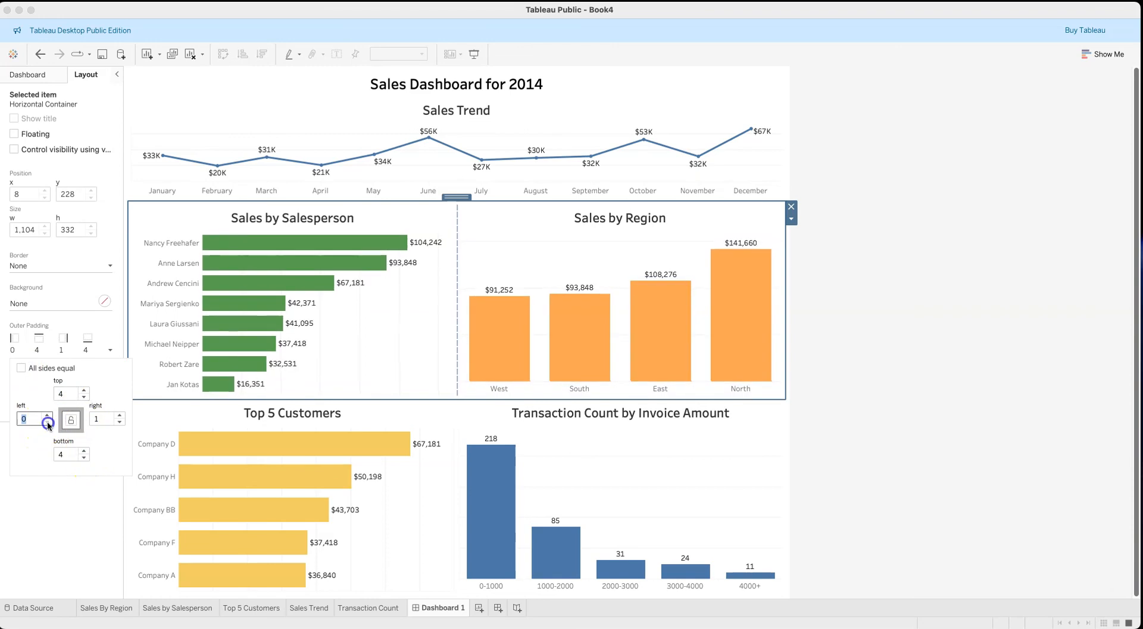
pyautogui.click(120, 421)
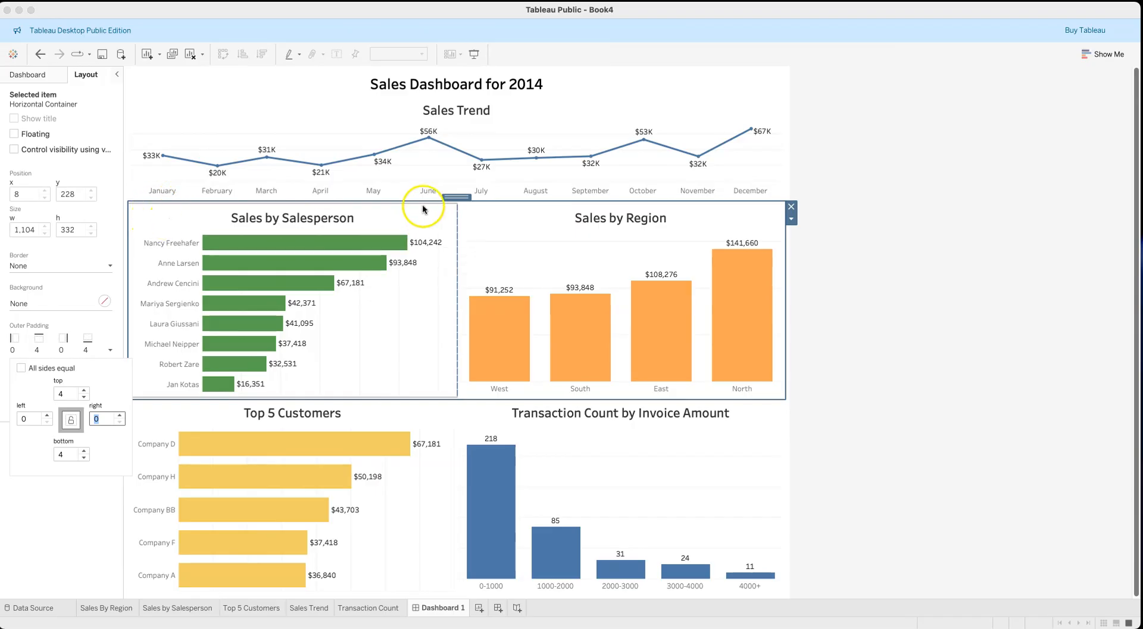
# - Increase the middle row container's top and bottom outer padding to 6, and close the padding settings
pyautogui.click(84, 390)
pyautogui.click(84, 391)
pyautogui.click(84, 450)
pyautogui.click(85, 451)
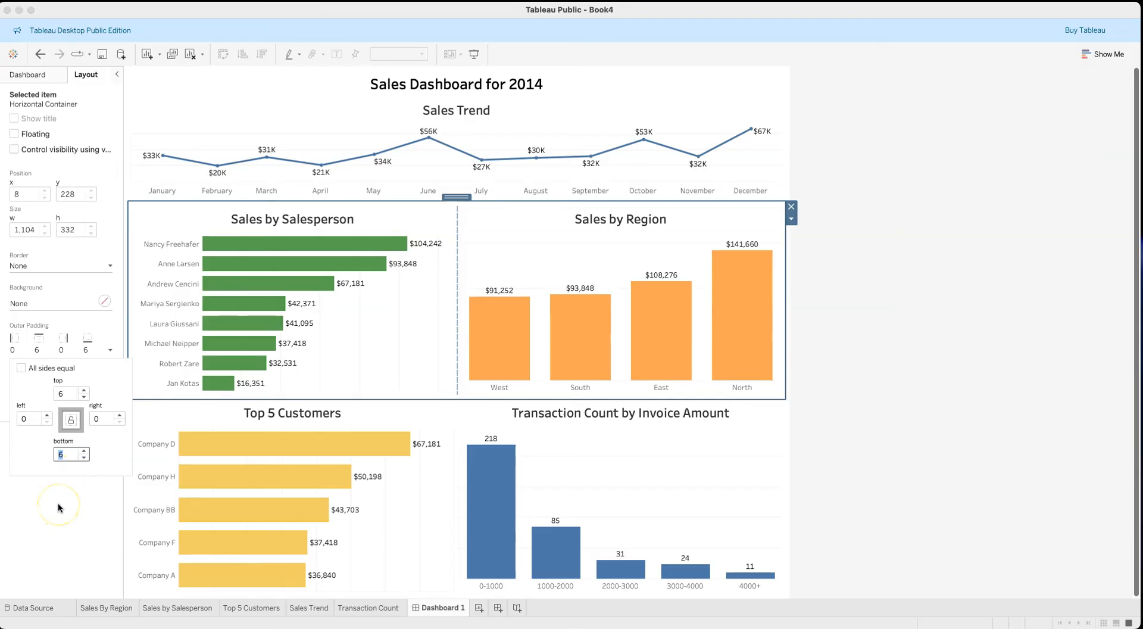
pyautogui.click(891, 250)
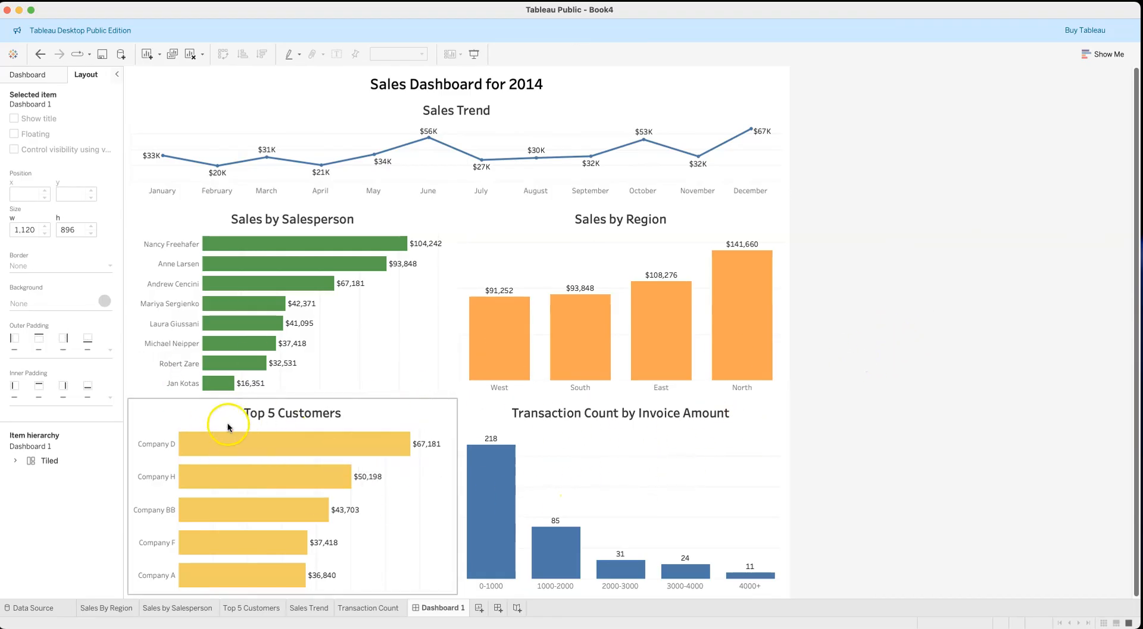
# - Shorten the bottom row container holding Top 5 Customers and Transaction Count slightly, to a height of 325
pyautogui.click(359, 415)
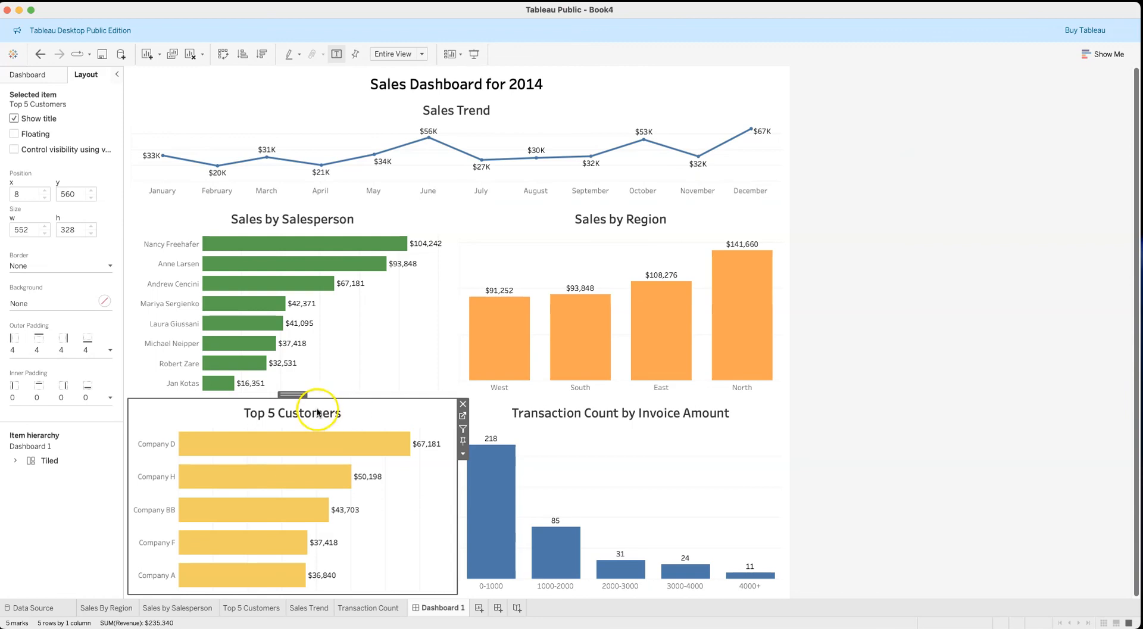
pyautogui.doubleClick(293, 396)
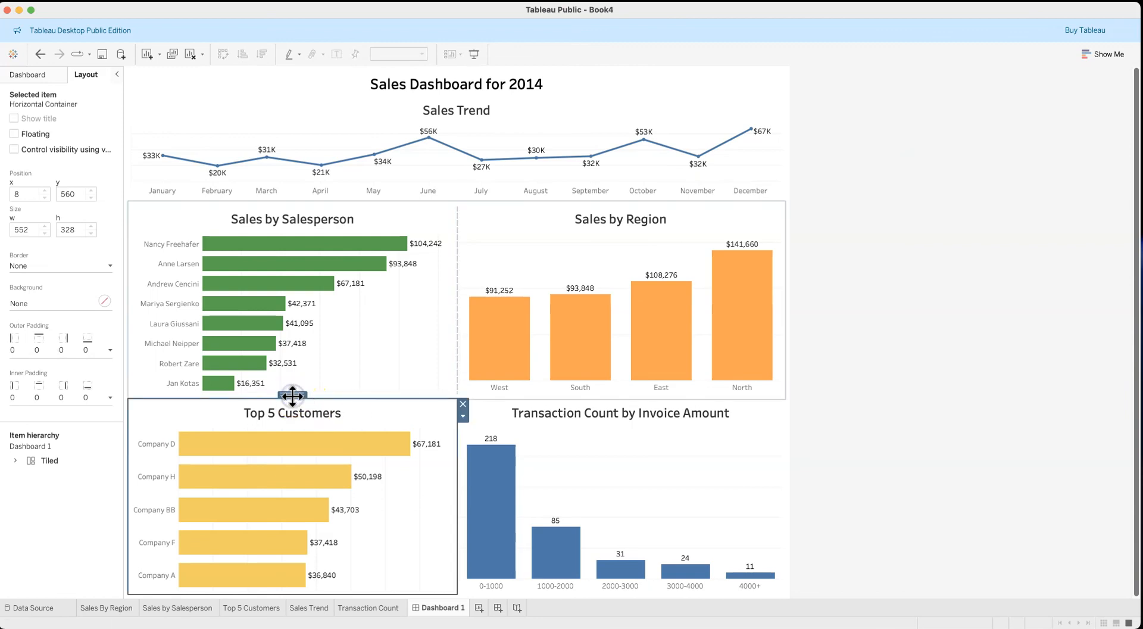
pyautogui.doubleClick(292, 395)
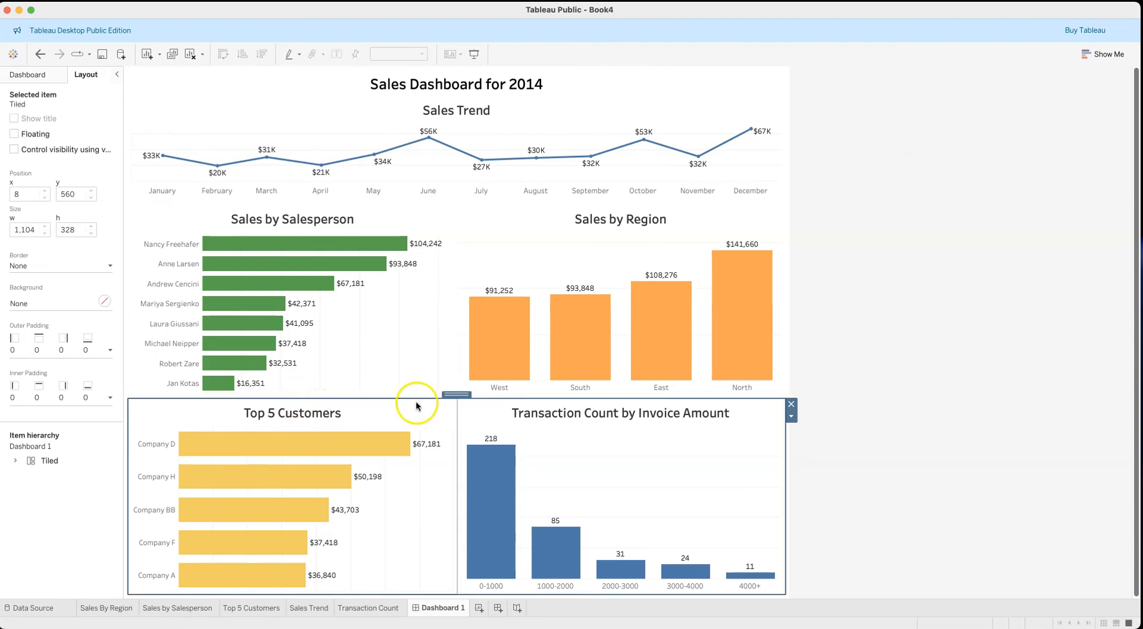
pyautogui.moveTo(498, 399); pyautogui.dragTo(496, 403)
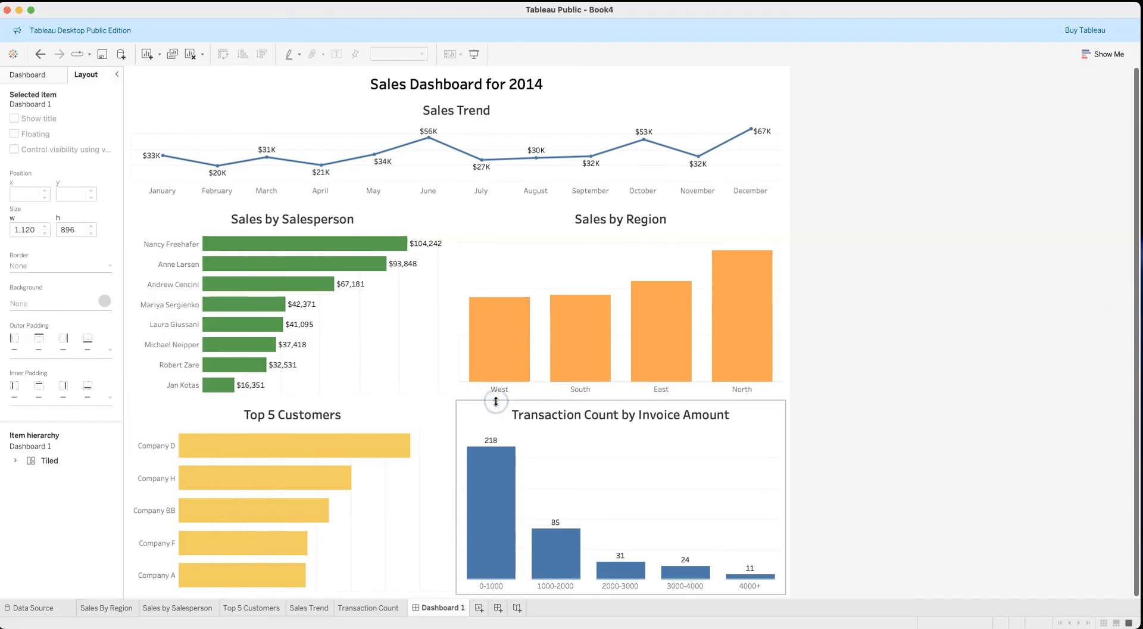
# - Set only the top outer padding to 6 on the tiled container around Top 5 Customers and Transaction Count, leaving its sides unequal
pyautogui.click(294, 418)
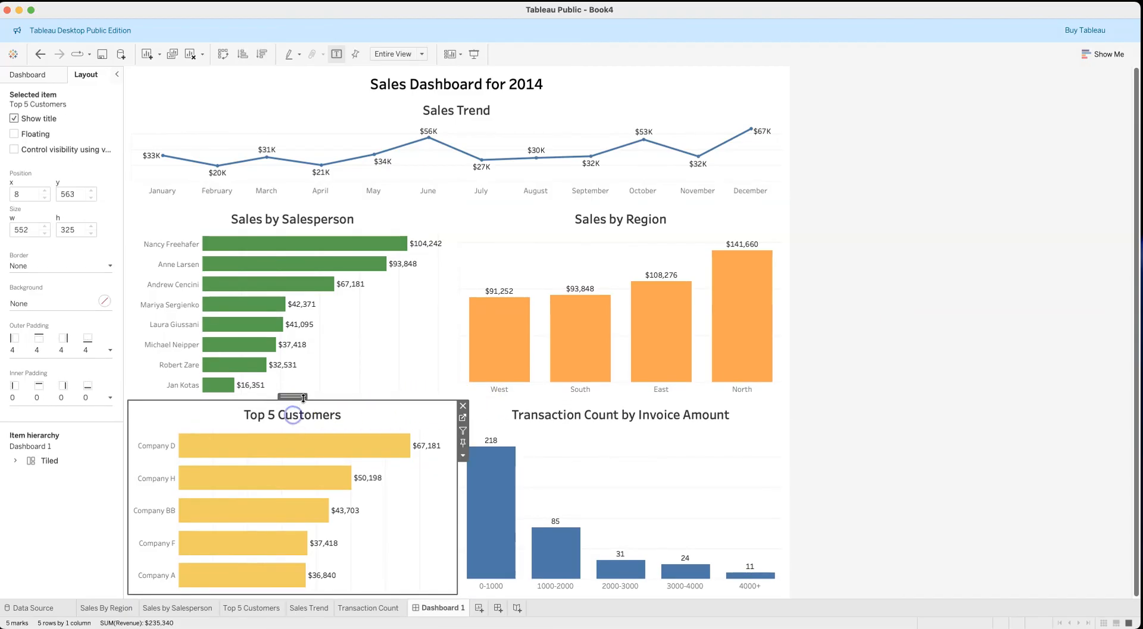
pyautogui.doubleClick(292, 396)
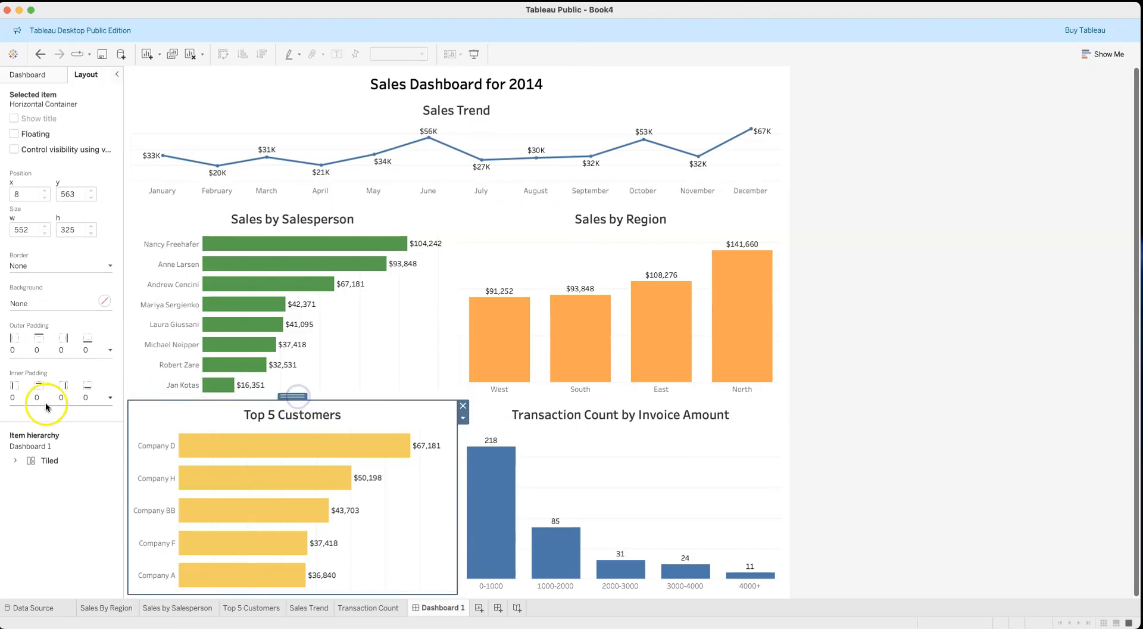
pyautogui.doubleClick(296, 395)
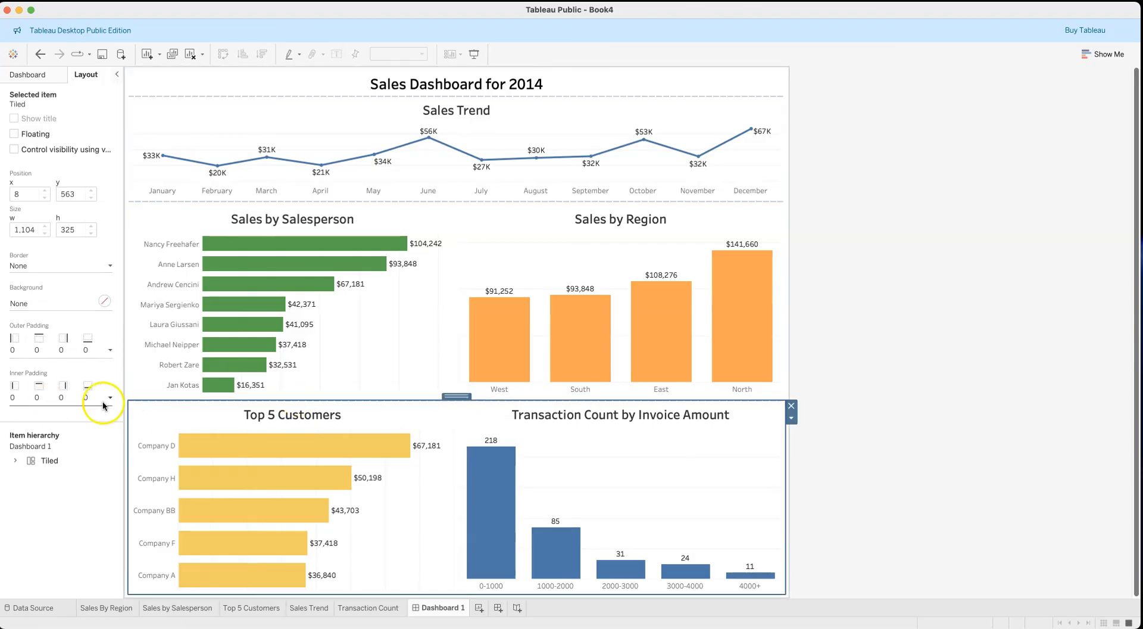
pyautogui.click(74, 344)
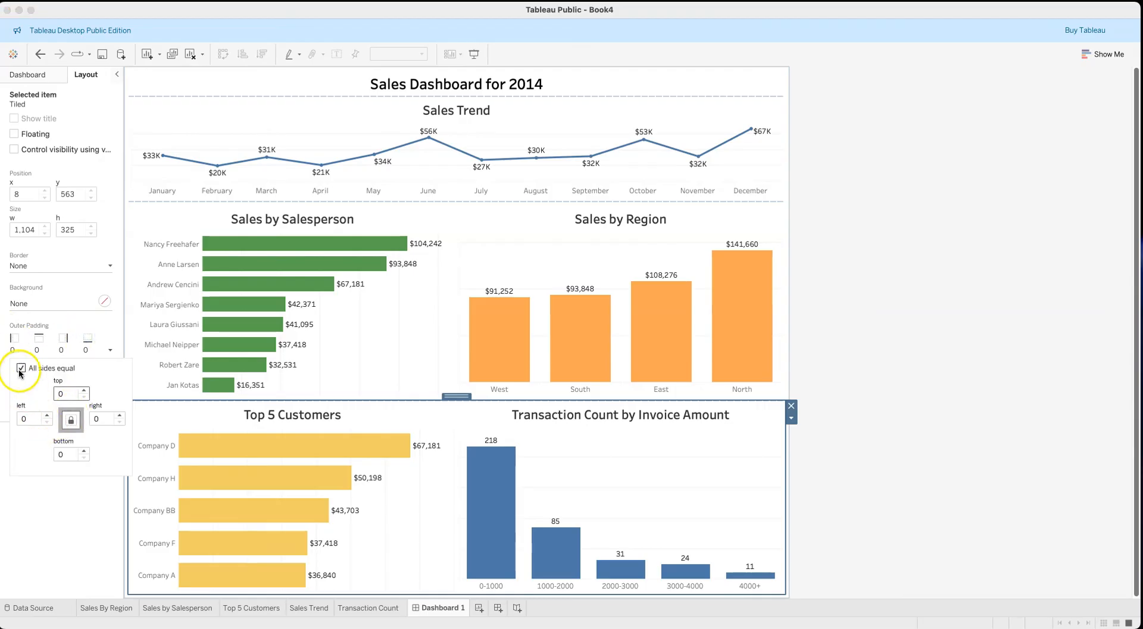
pyautogui.click(84, 391)
pyautogui.click(84, 391)
pyautogui.click(84, 392)
pyautogui.click(84, 391)
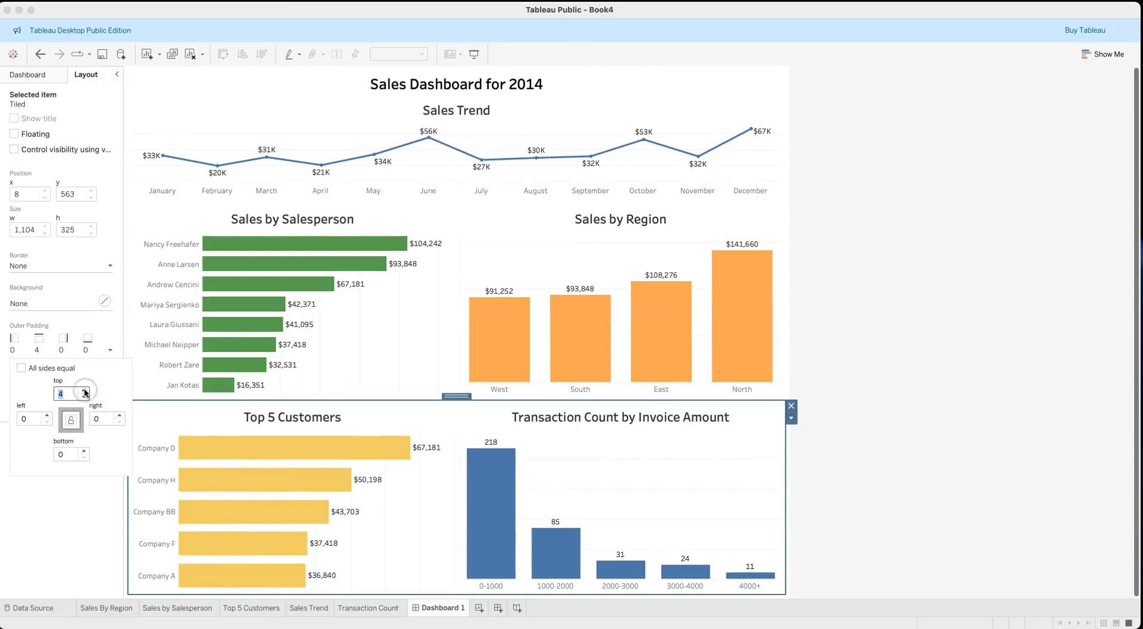
pyautogui.click(85, 392)
pyautogui.click(85, 391)
pyautogui.click(59, 523)
pyautogui.click(489, 480)
pyautogui.click(1023, 423)
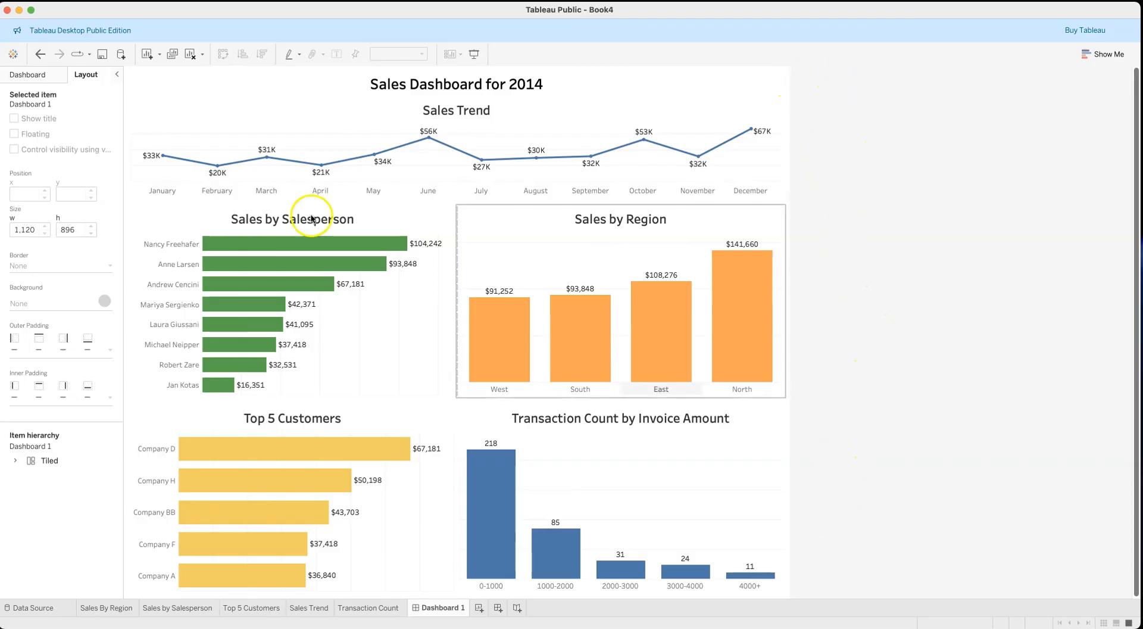
# - Add a vertical container down the full height of the dashboard's right side, and narrow it to a slim column
pyautogui.click(45, 76)
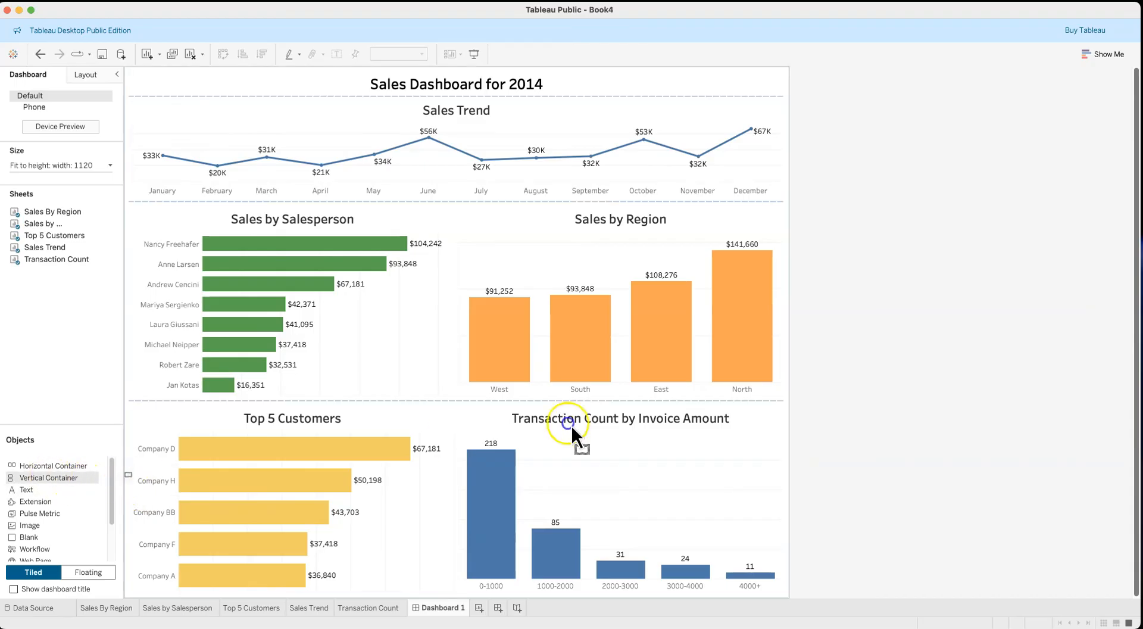
pyautogui.moveTo(805, 374); pyautogui.dragTo(792, 364)
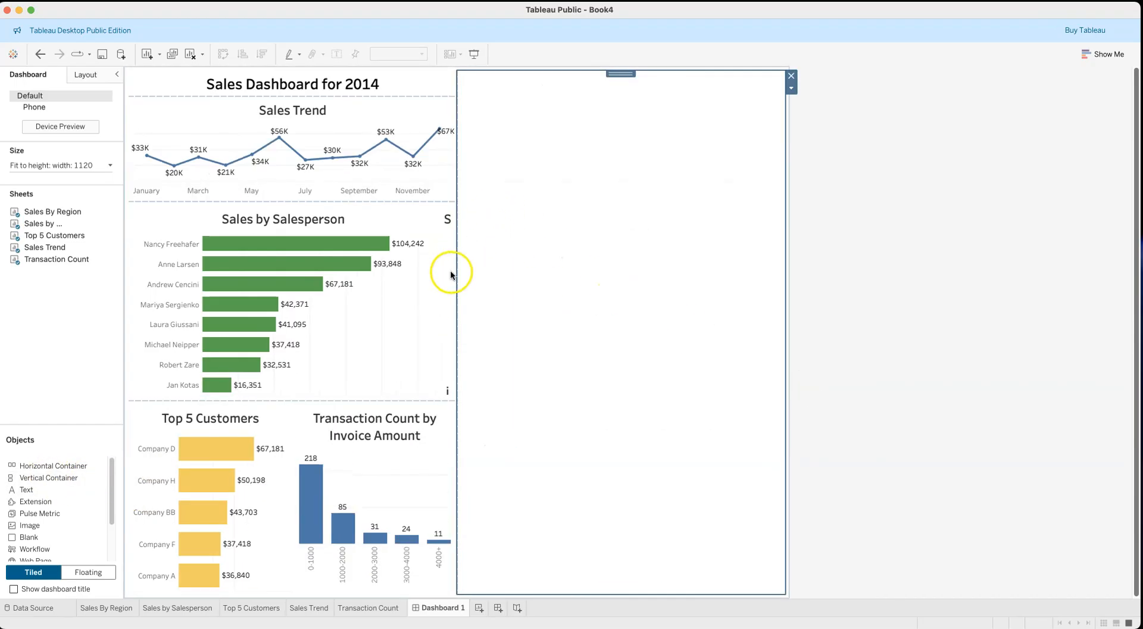
pyautogui.moveTo(456, 287); pyautogui.dragTo(722, 298)
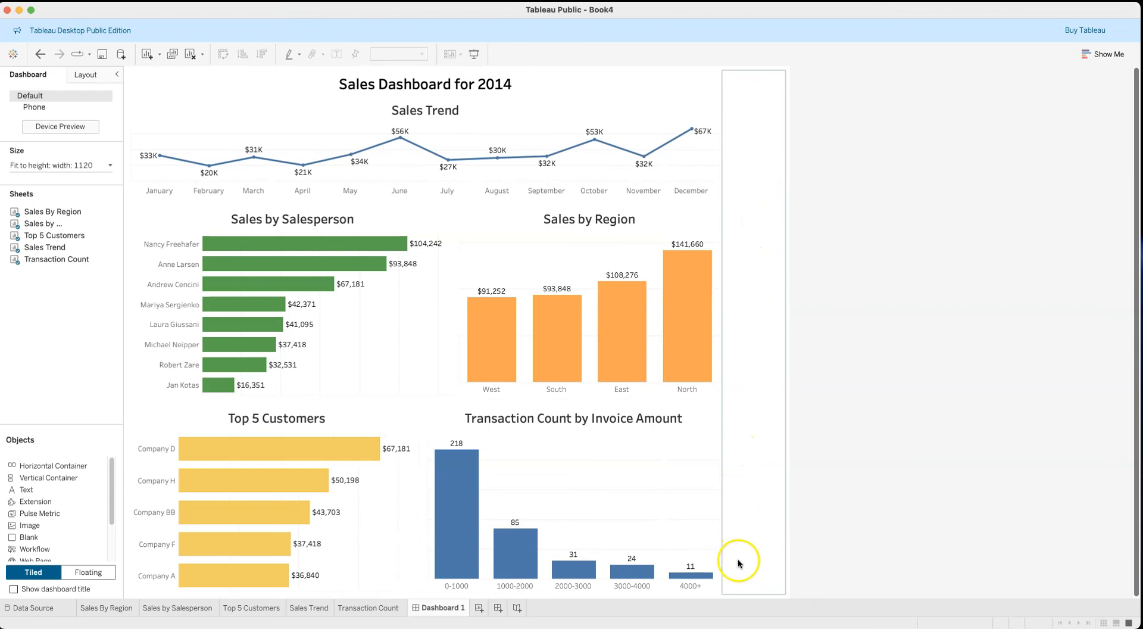
# - Remove the empty vertical container along the dashboard's right side
pyautogui.click(742, 107)
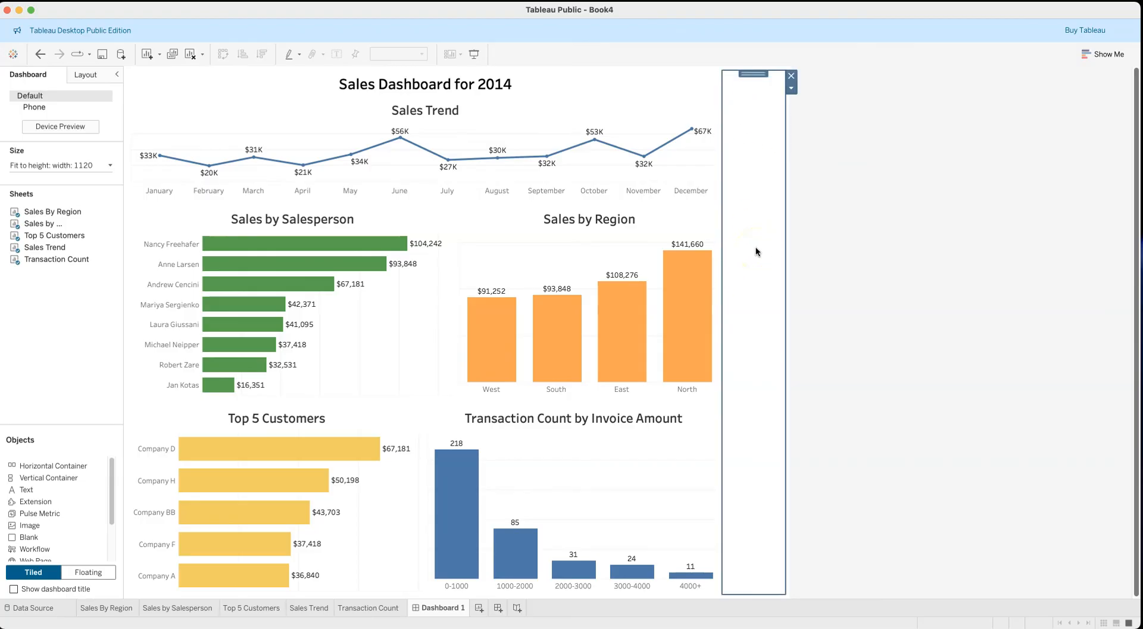
pyautogui.click(791, 76)
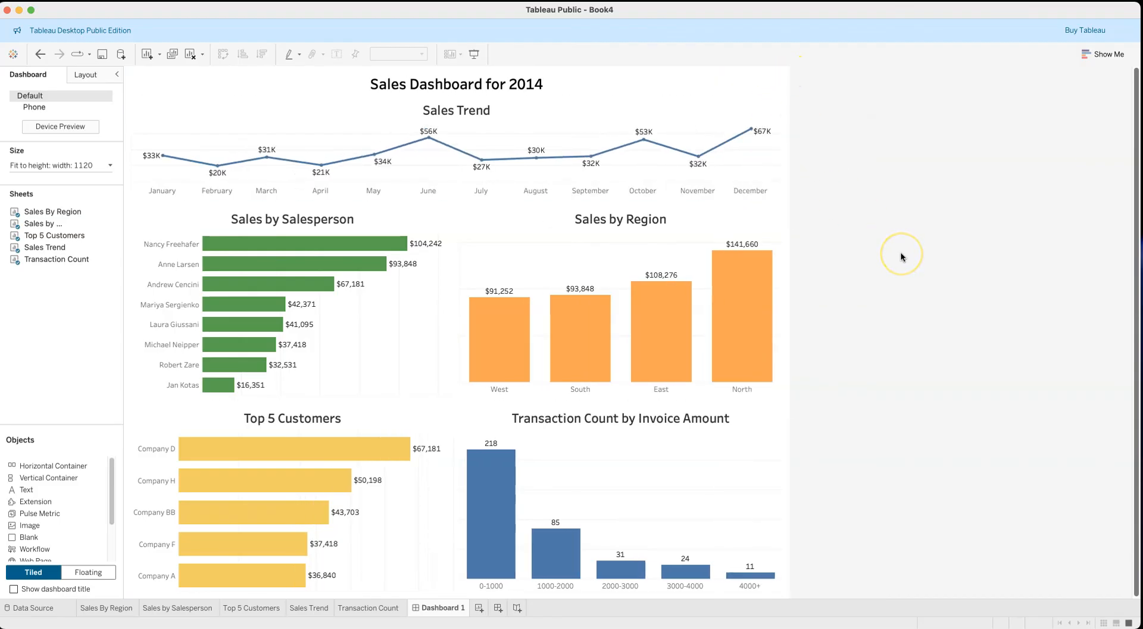
pyautogui.click(589, 255)
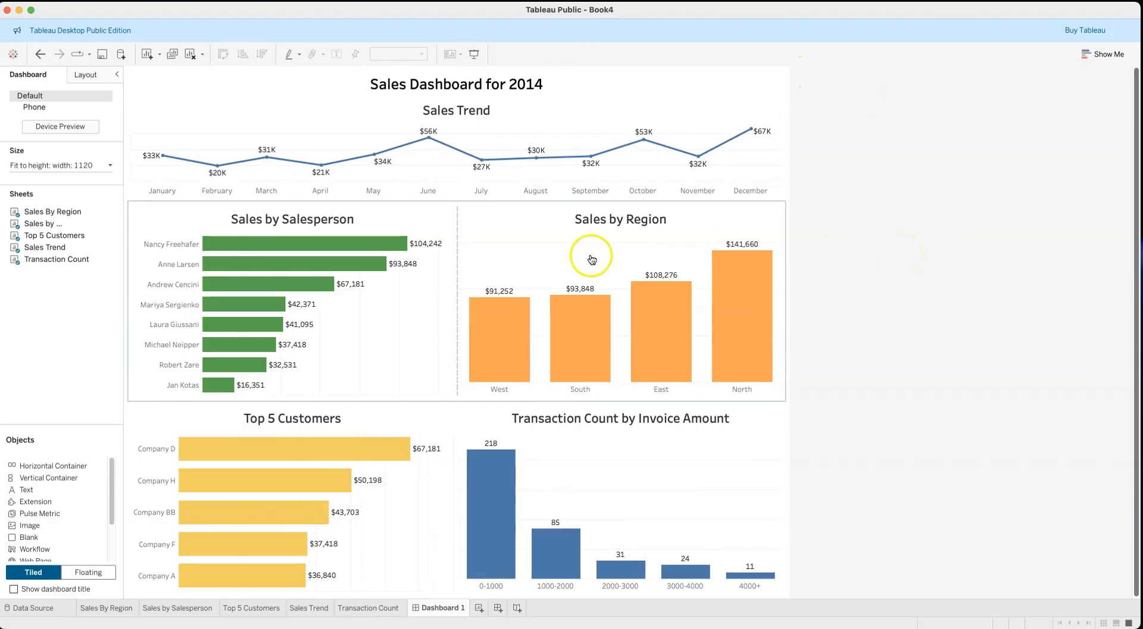
# - Open the Sales by Salesperson sheet from the dashboard, recolour its bars pink, and return to the dashboard
pyautogui.click(333, 327)
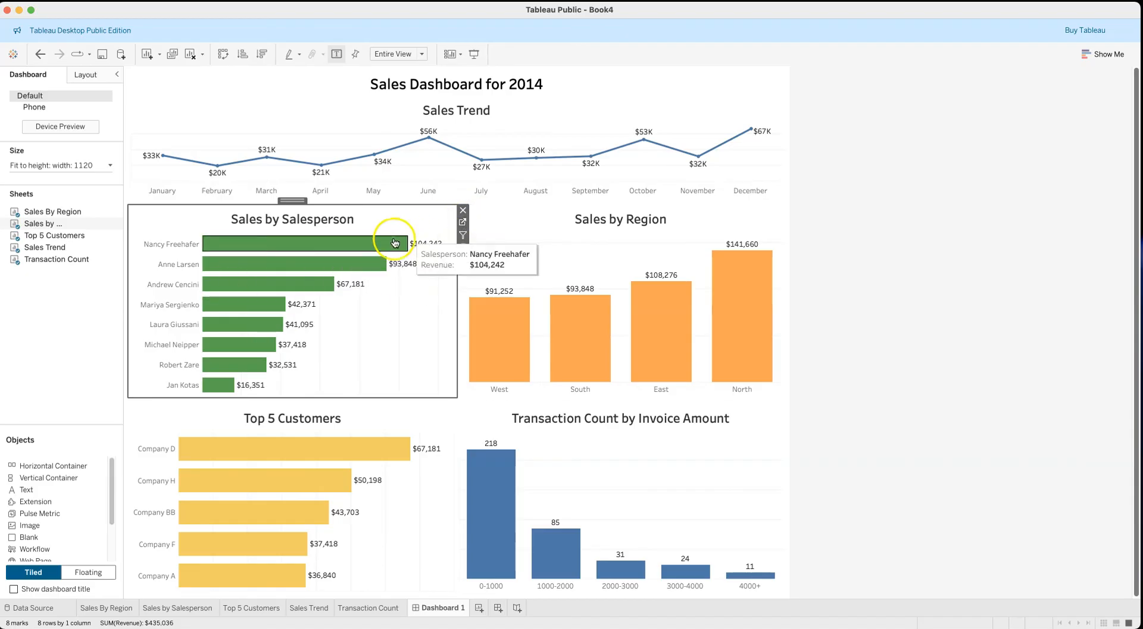
pyautogui.click(464, 224)
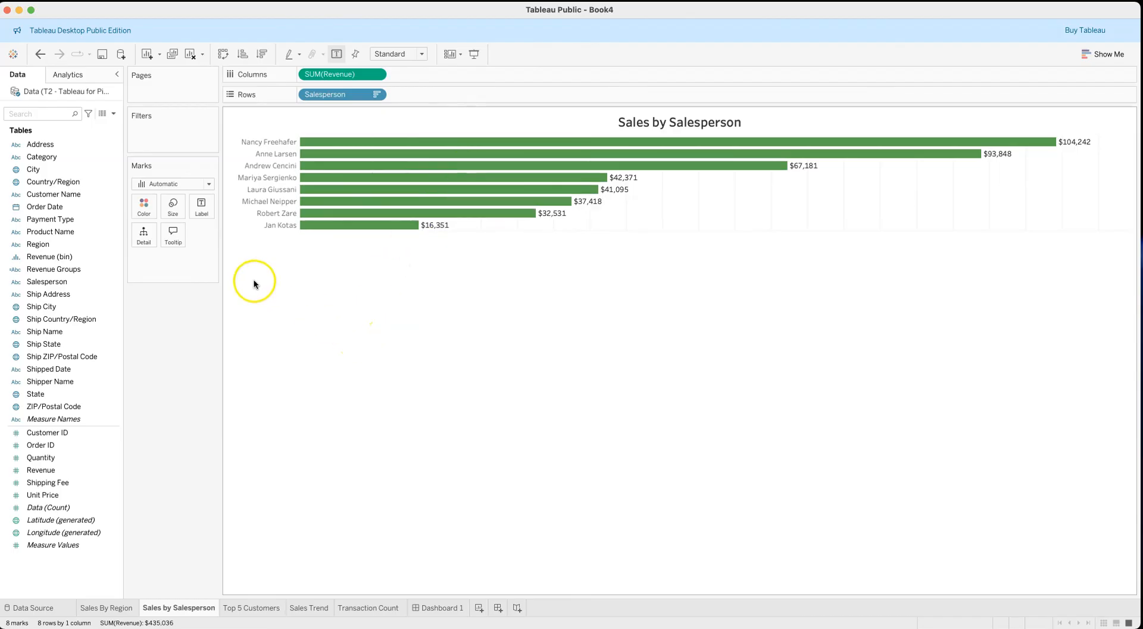
pyautogui.click(143, 205)
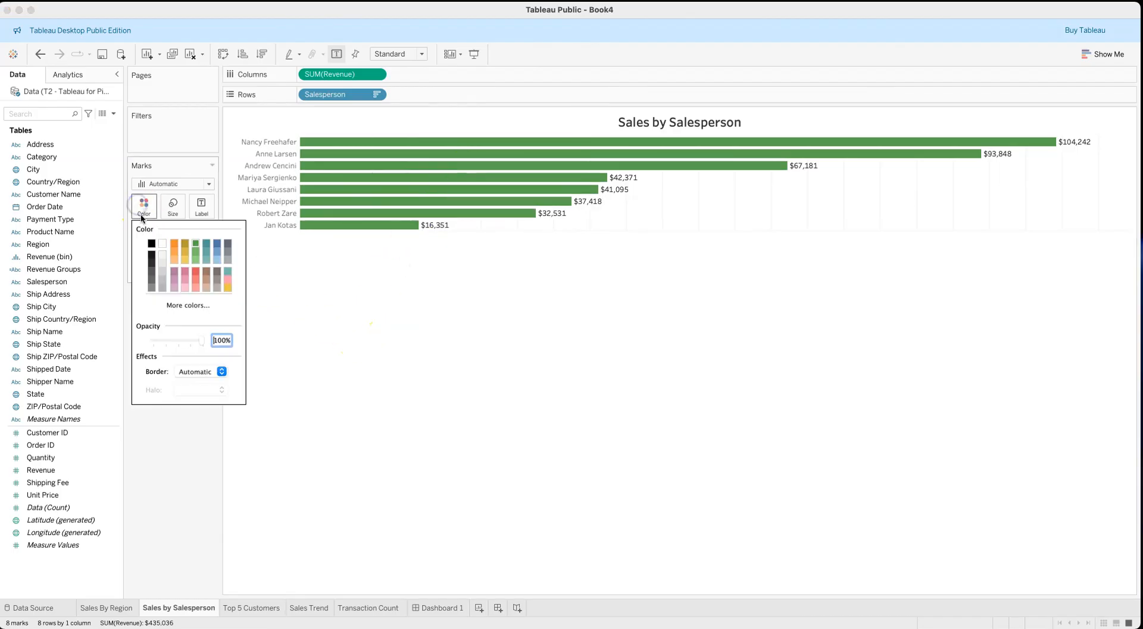
pyautogui.click(186, 274)
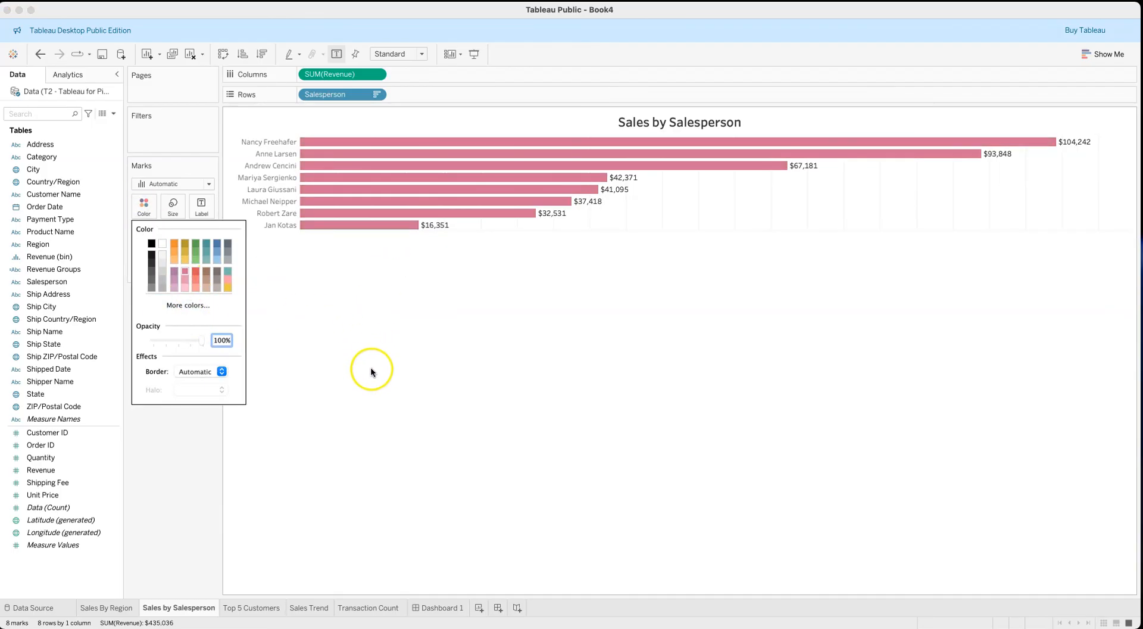
pyautogui.click(438, 607)
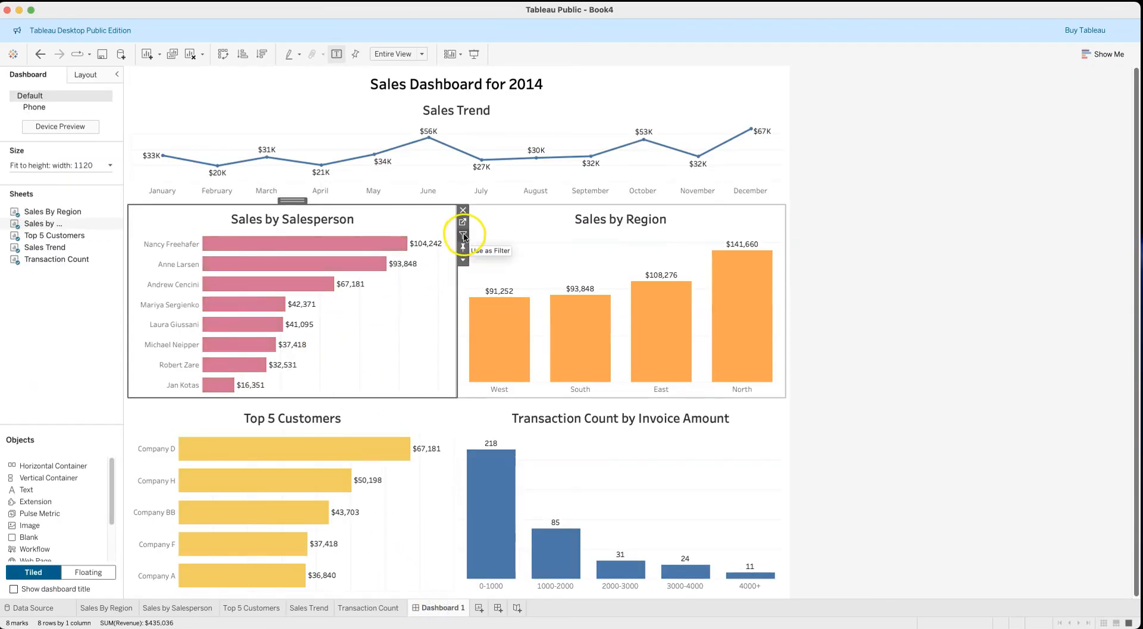
# - Undo the pink recolouring of the Sales by Salesperson bars and return to the dashboard
pyautogui.click(40, 53)
pyautogui.click(40, 54)
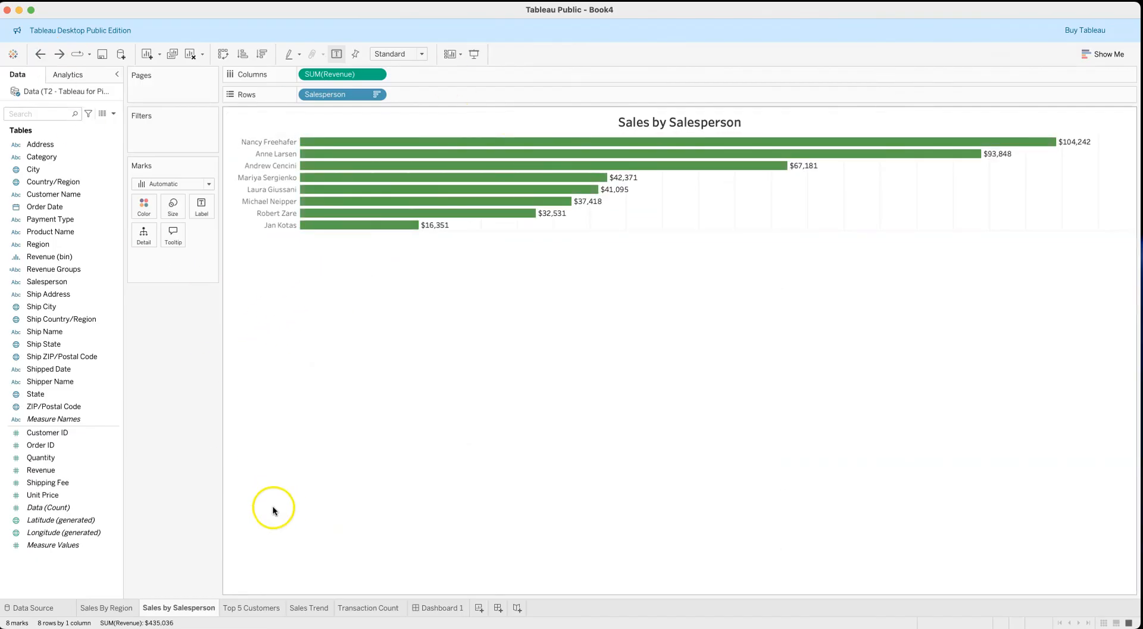
pyautogui.click(424, 607)
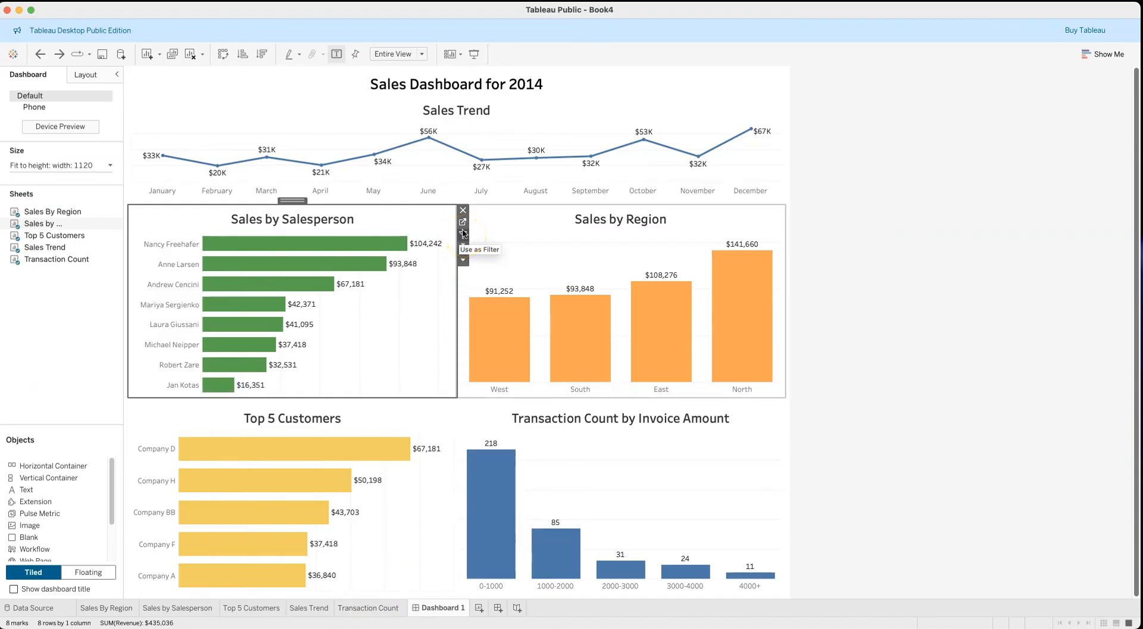
# - Use the Sales by Salesperson chart as a dashboard filter, test it on the fourth, third and second bars, and clear the selection
pyautogui.click(409, 224)
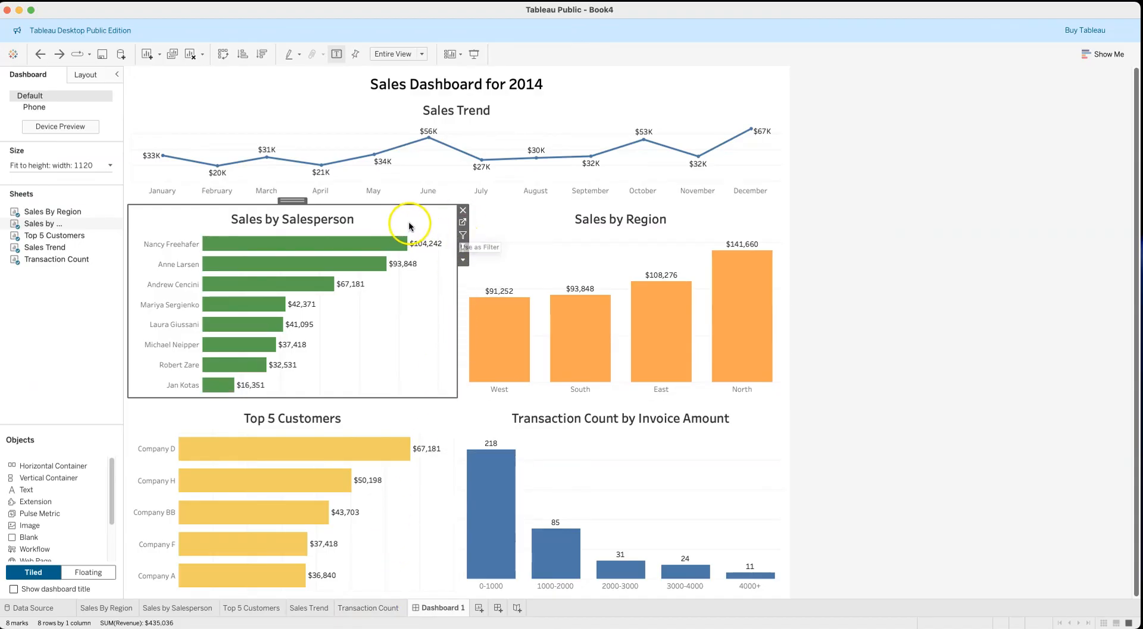
pyautogui.click(464, 237)
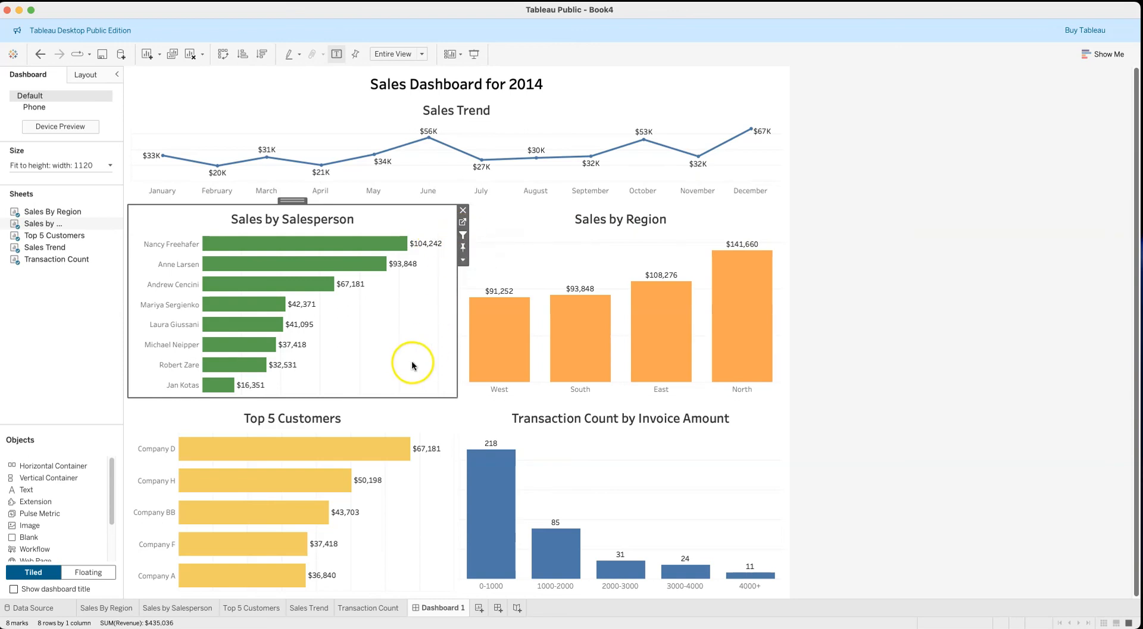
pyautogui.click(225, 304)
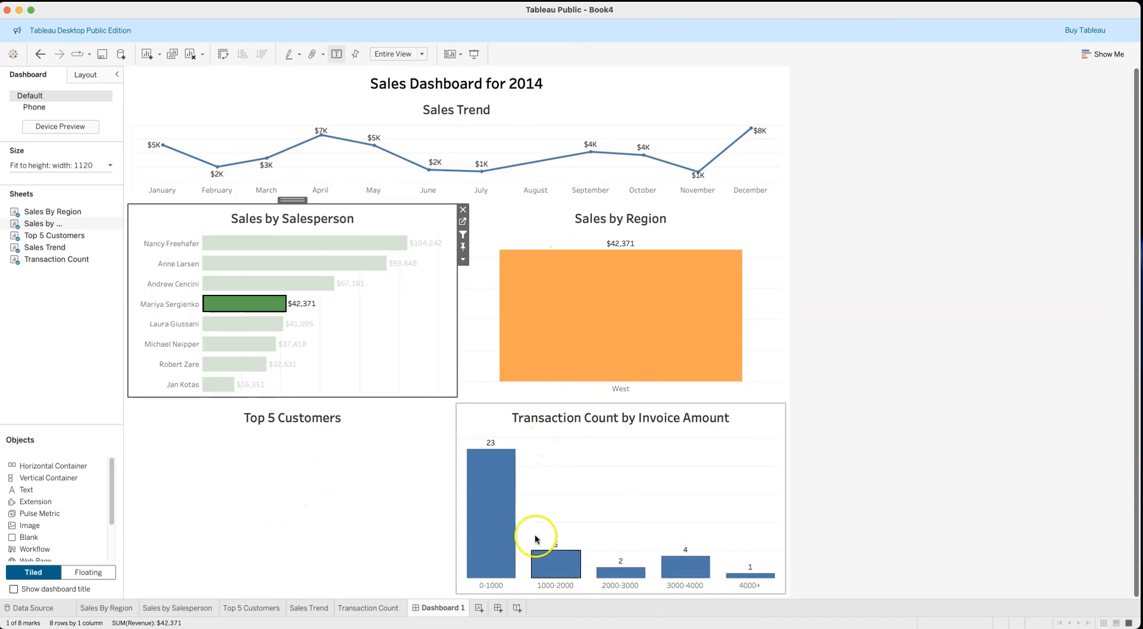
pyautogui.click(237, 284)
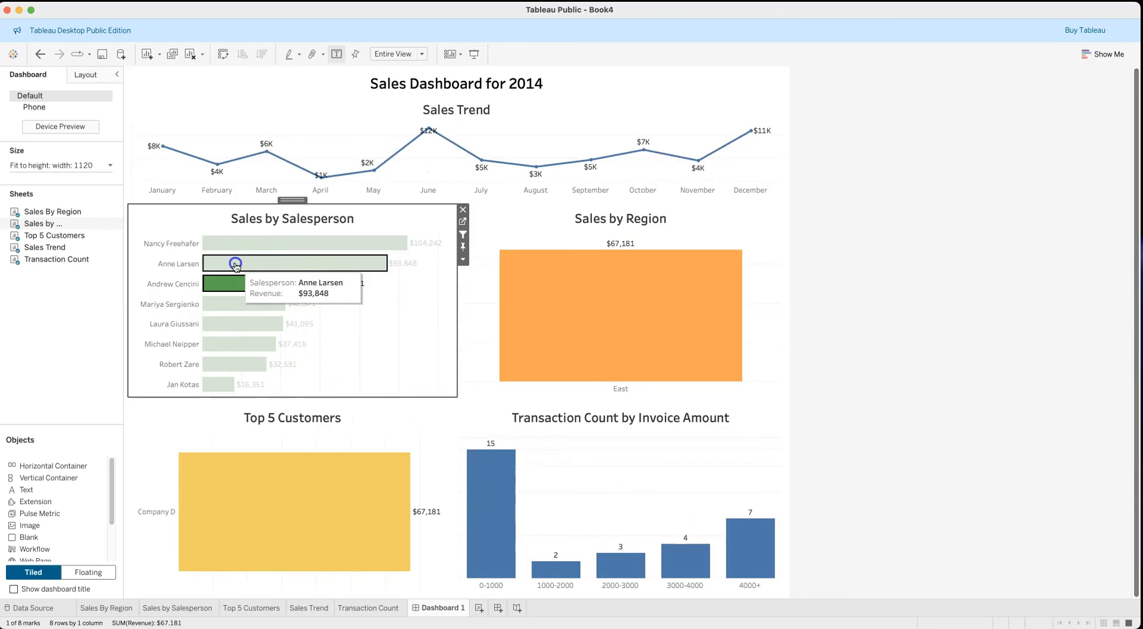
pyautogui.click(236, 265)
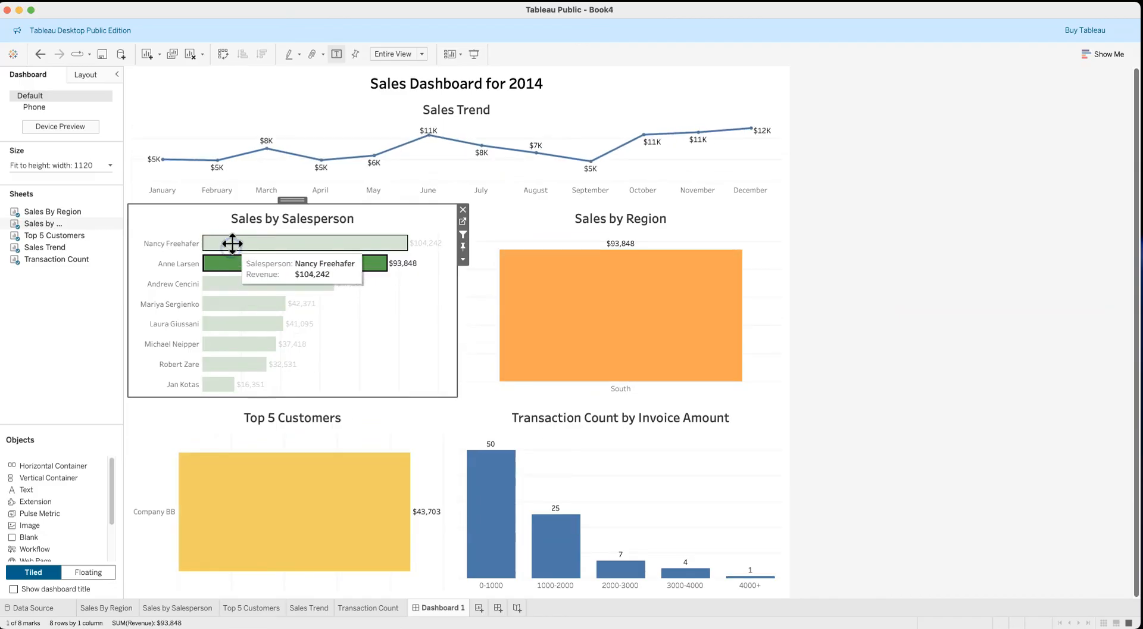
pyautogui.press('Escape')
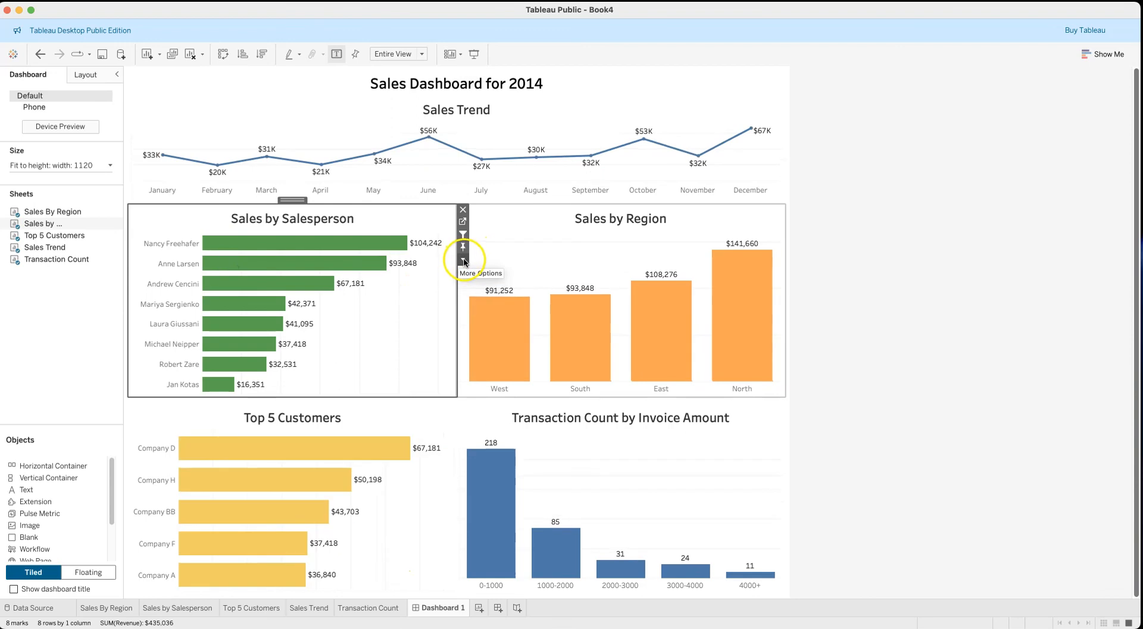
pyautogui.click(462, 260)
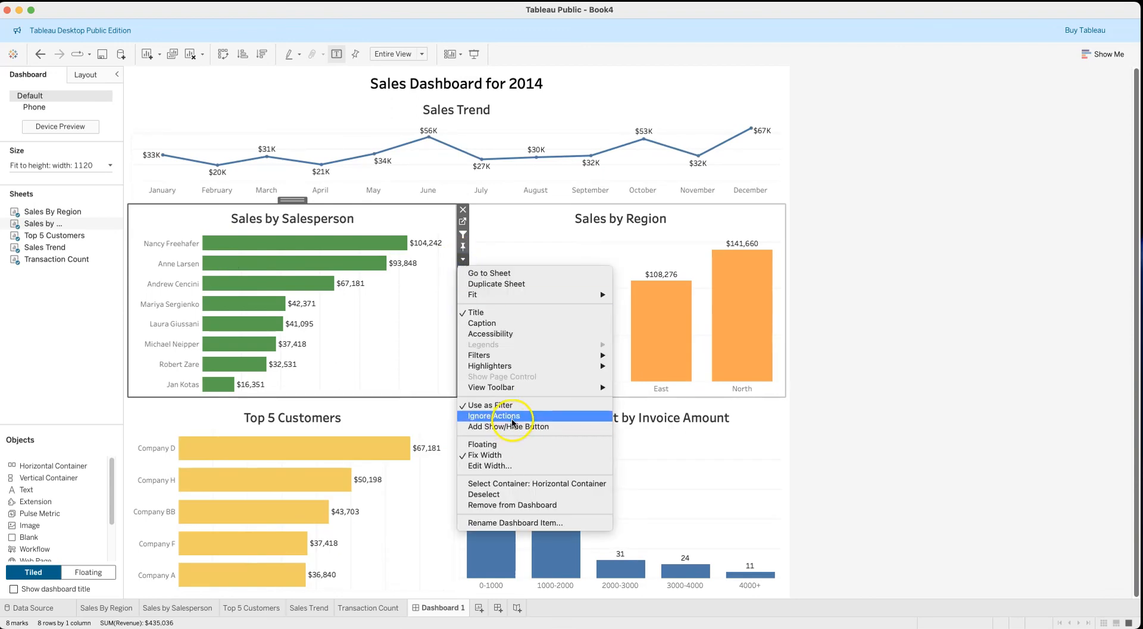
pyautogui.click(987, 473)
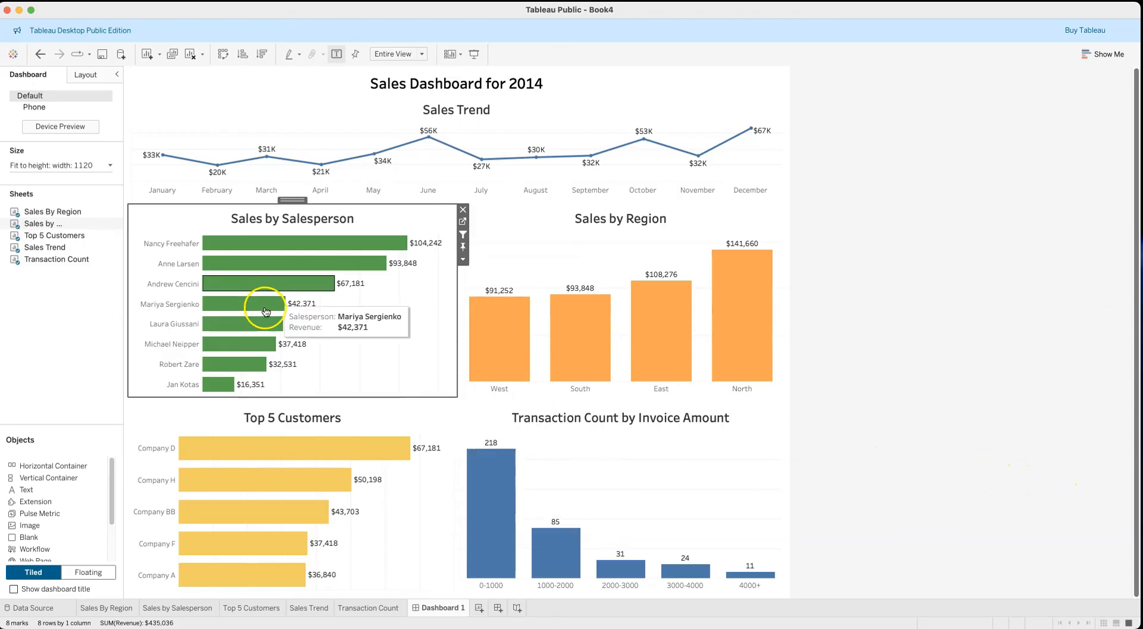
# - Use the Sales by Region chart as a filter for the other dashboard charts
pyautogui.click(606, 257)
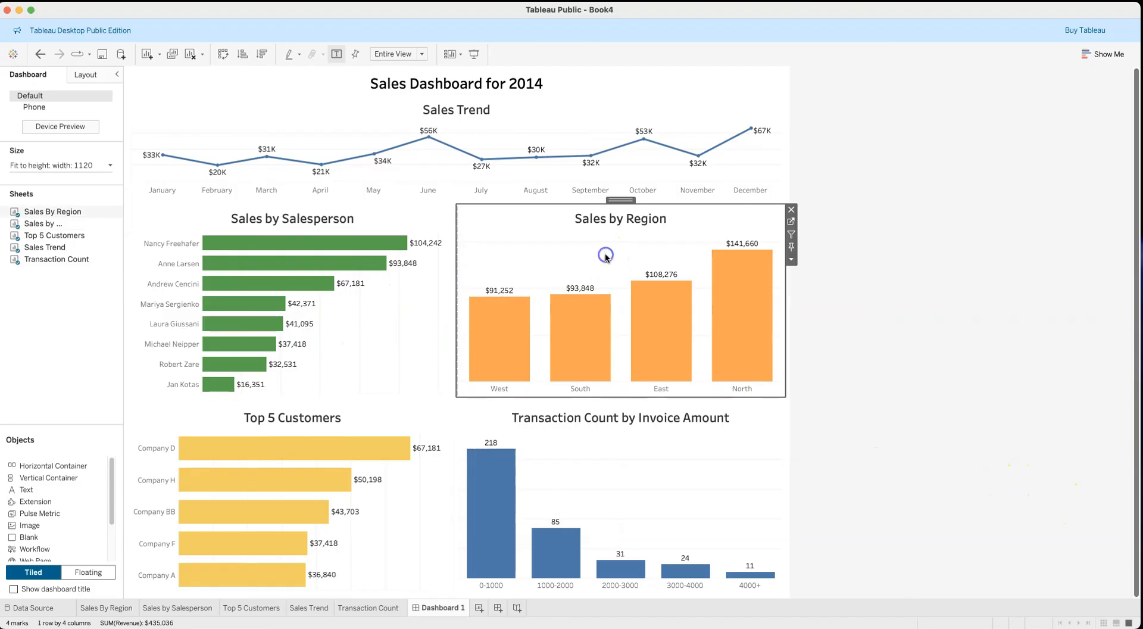
pyautogui.click(550, 252)
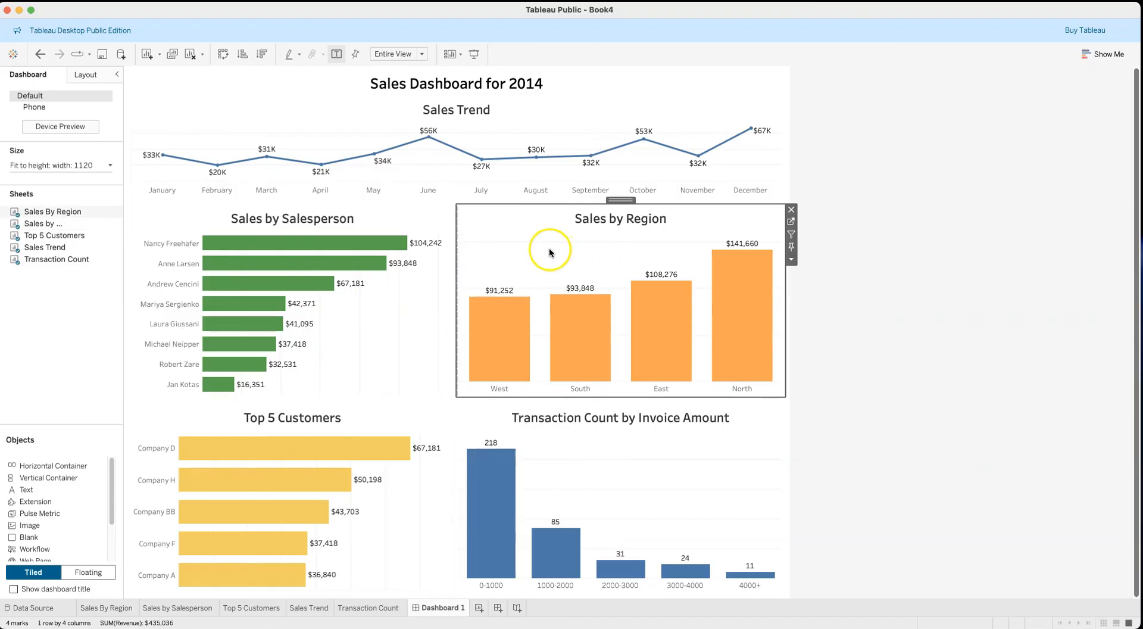
pyautogui.click(791, 234)
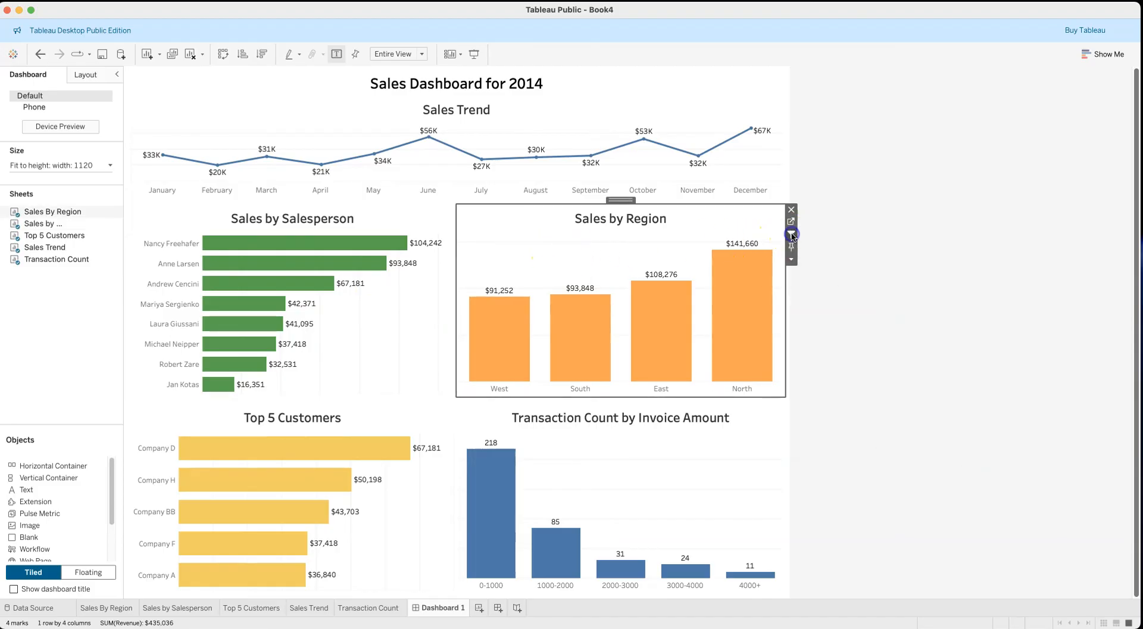
# - Test the region filter on West and North, temporarily narrowing North to its first-listed salesperson
pyautogui.click(500, 350)
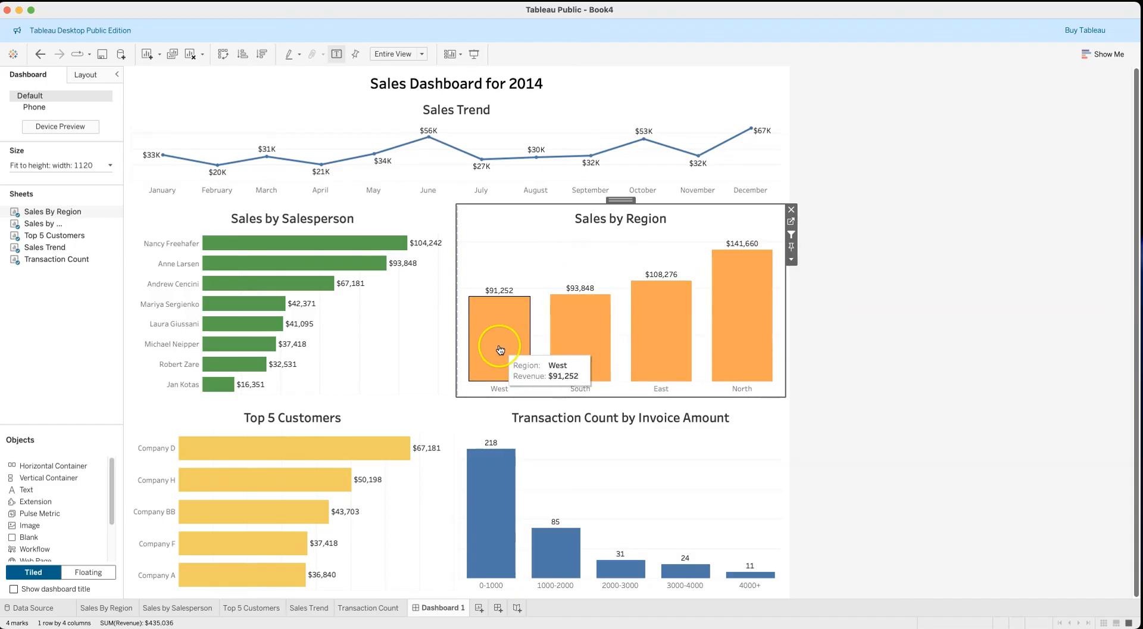
pyautogui.click(743, 315)
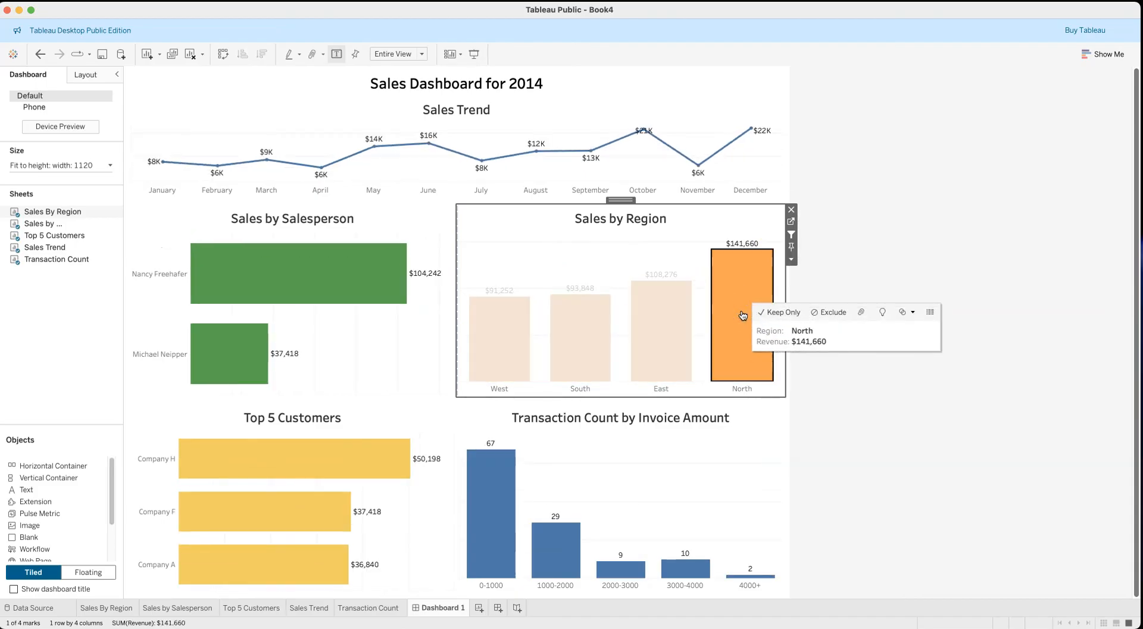
pyautogui.click(375, 362)
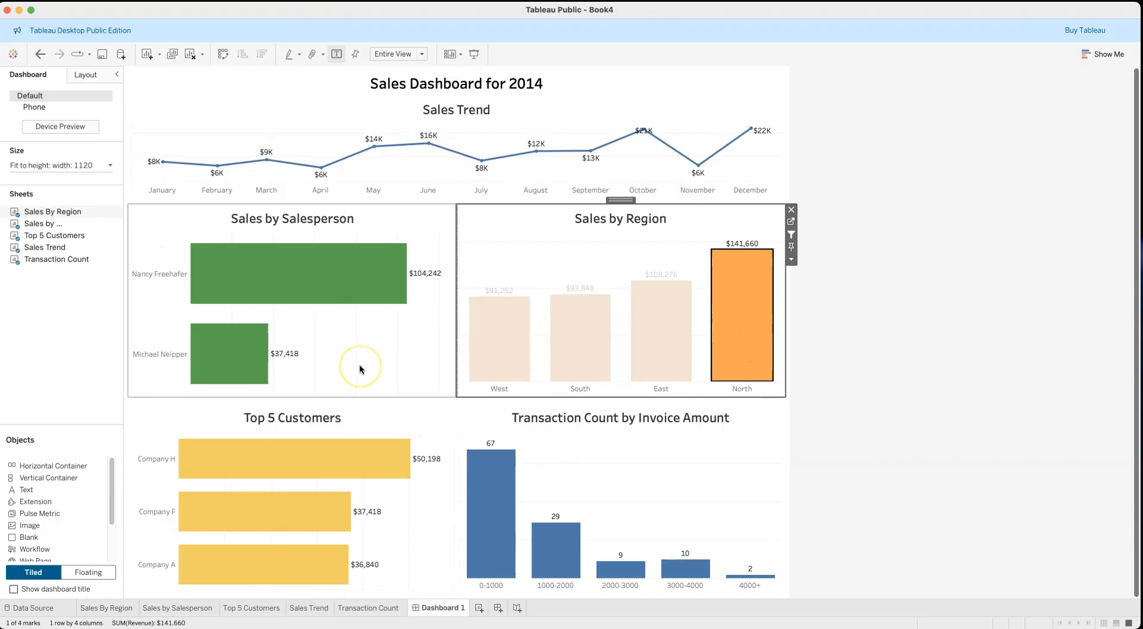
pyautogui.click(332, 280)
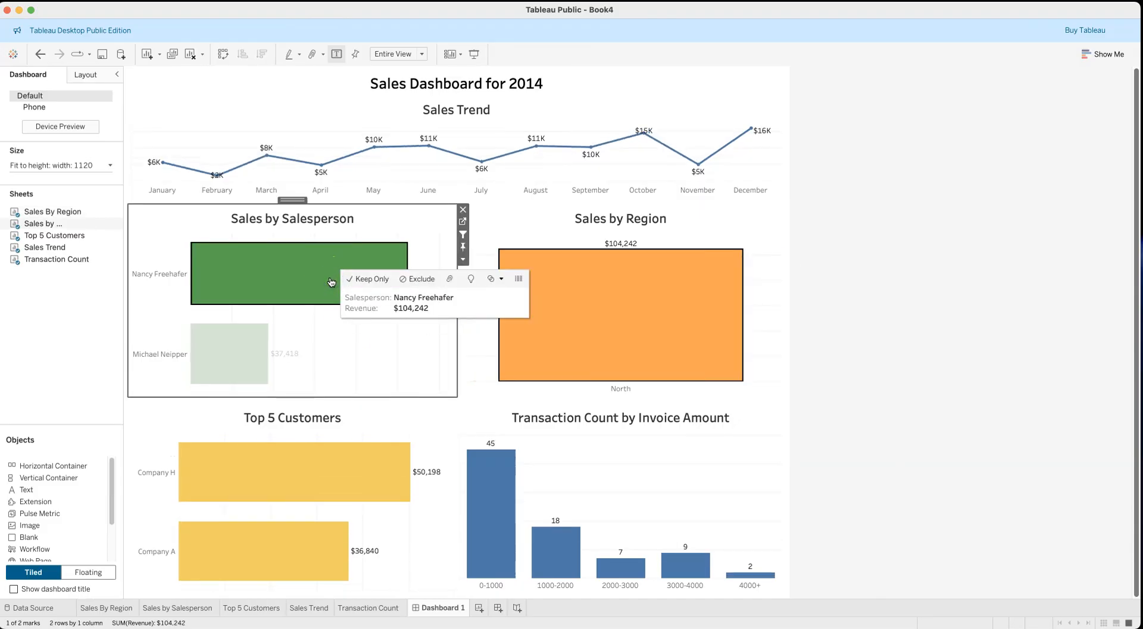
pyautogui.click(333, 389)
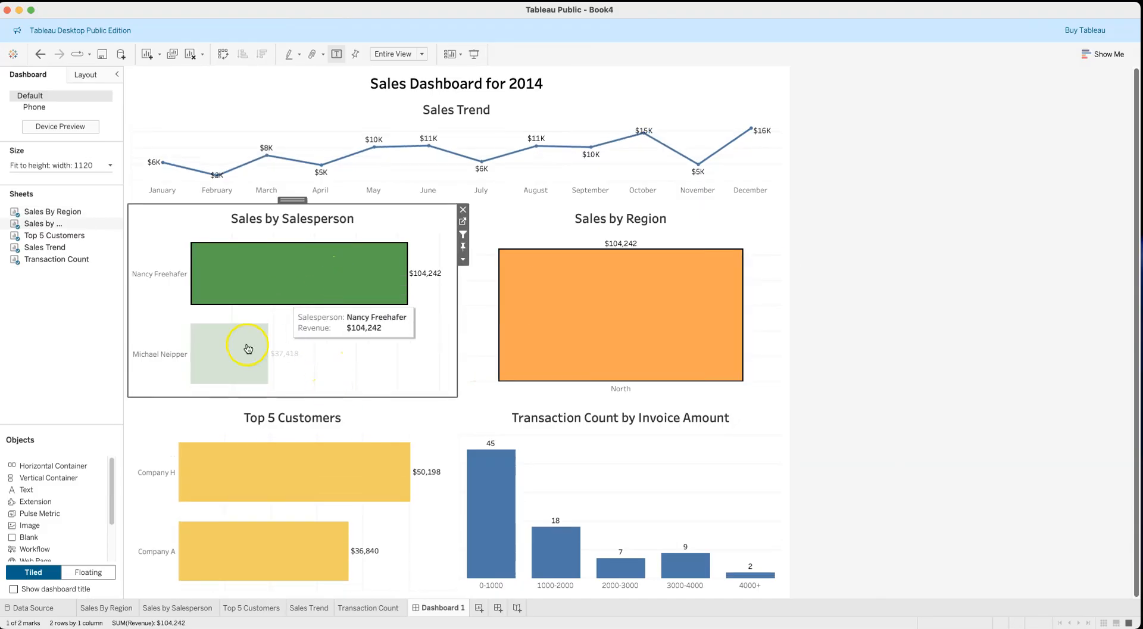
pyautogui.click(373, 288)
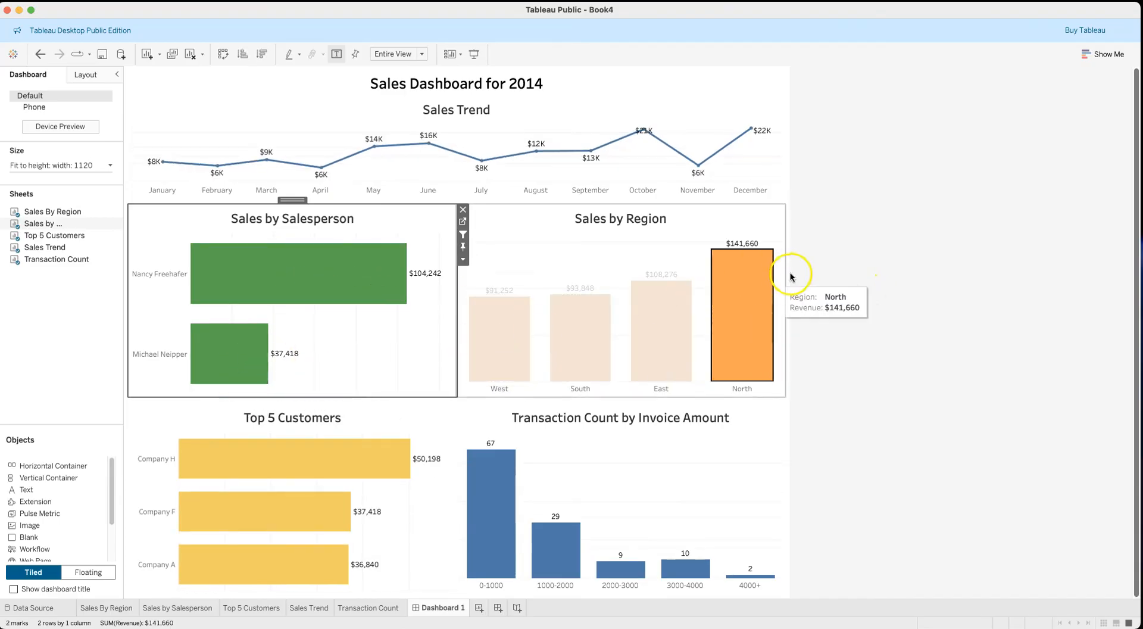
# - Clear the North region selection, then filter the dashboard by North once more and clear it again
pyautogui.click(742, 293)
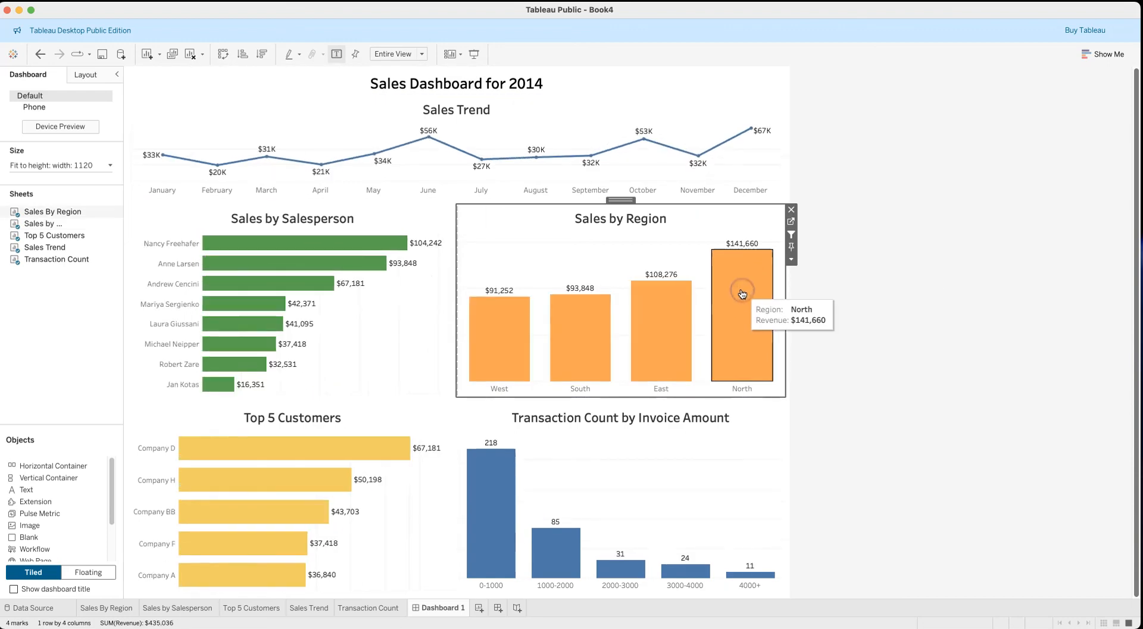
pyautogui.click(869, 296)
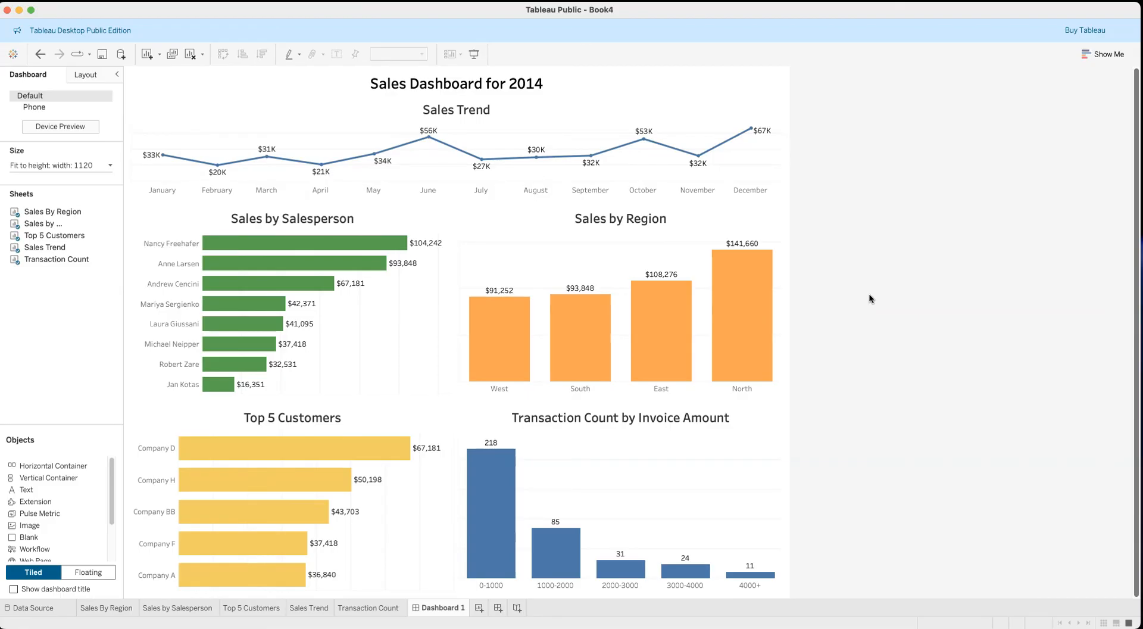
pyautogui.click(721, 315)
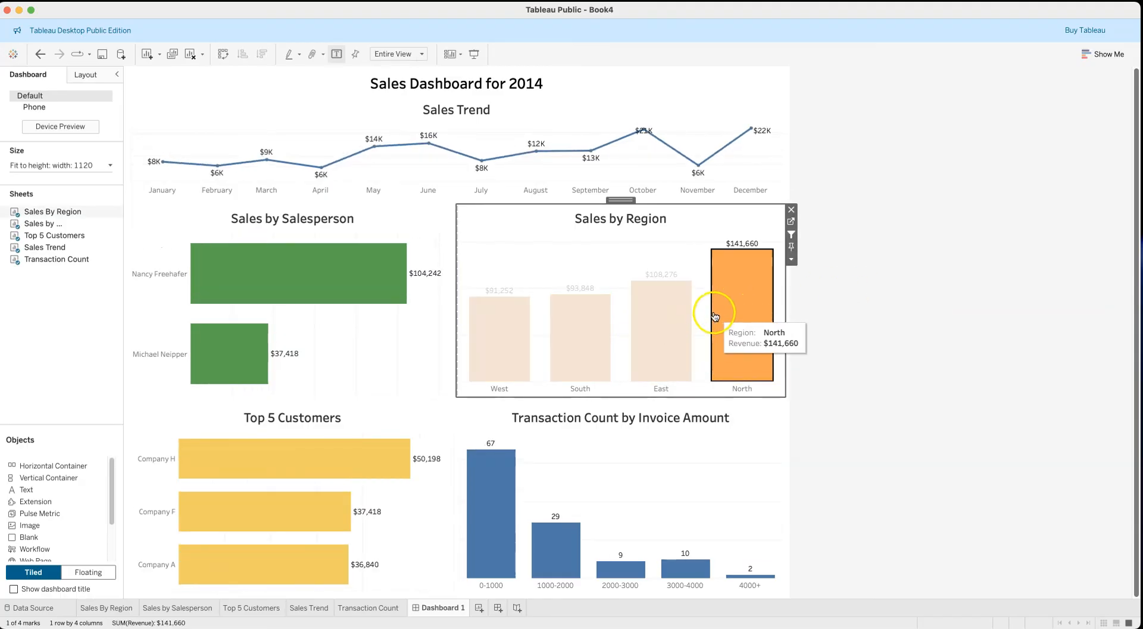
pyautogui.click(731, 296)
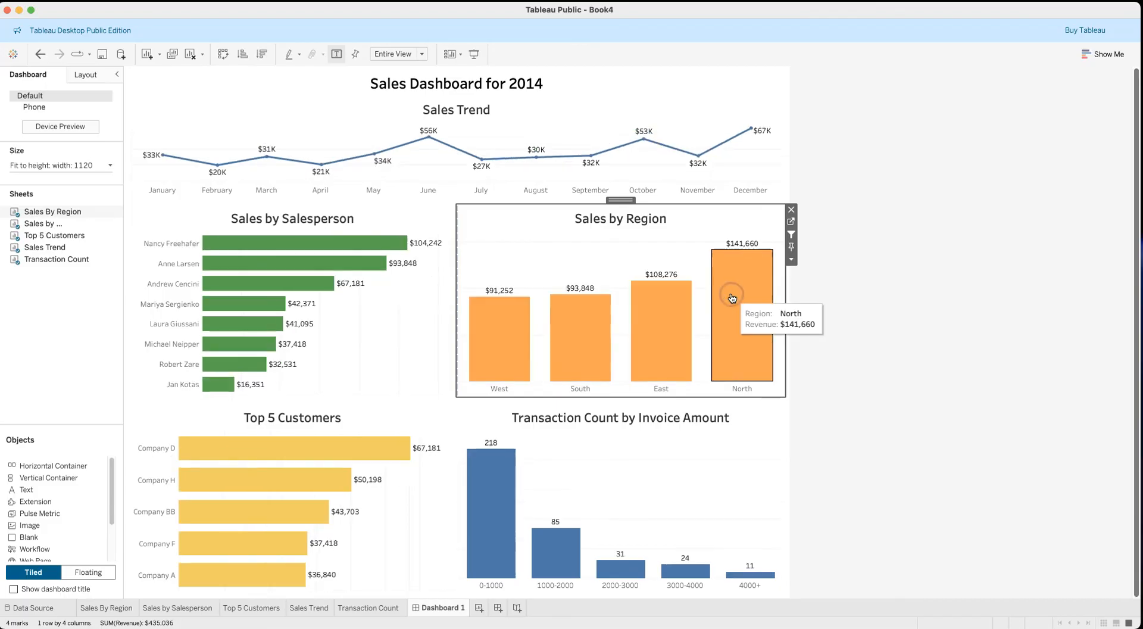
# - Use the Transaction Count by Invoice Amount chart as a filter, and filter the dashboard by its 4000+ bar
pyautogui.click(698, 494)
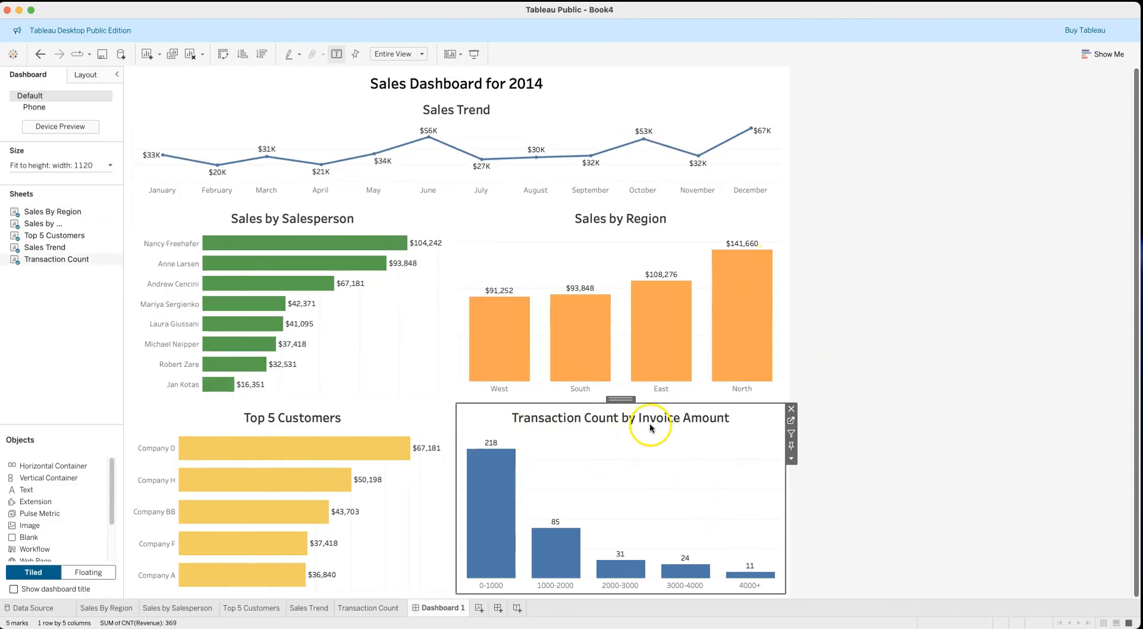
pyautogui.click(791, 434)
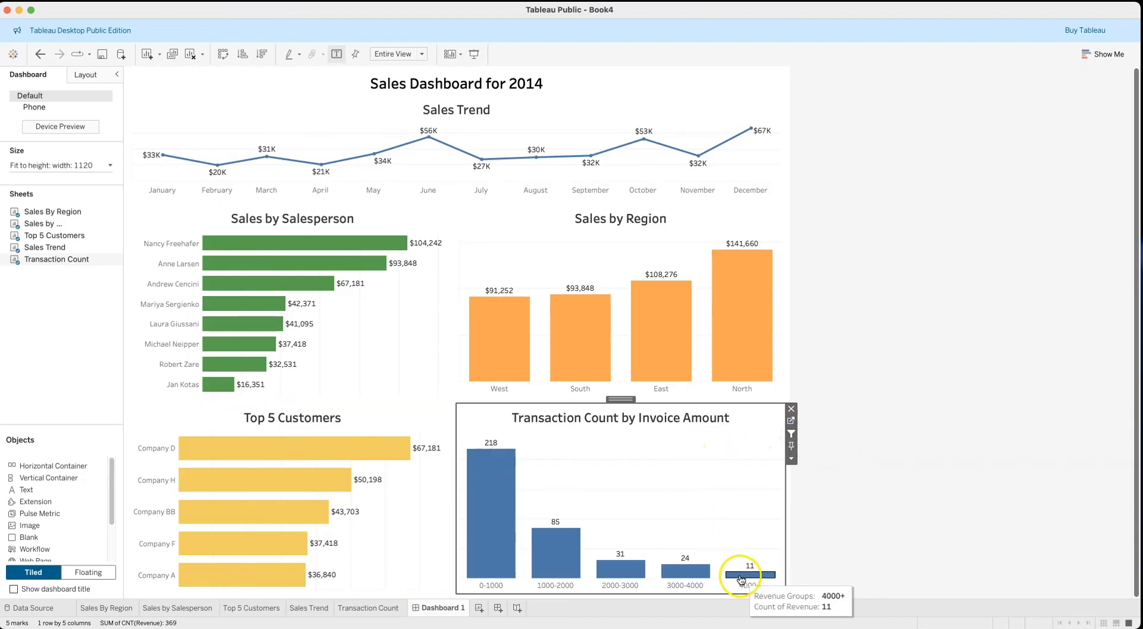
pyautogui.click(741, 575)
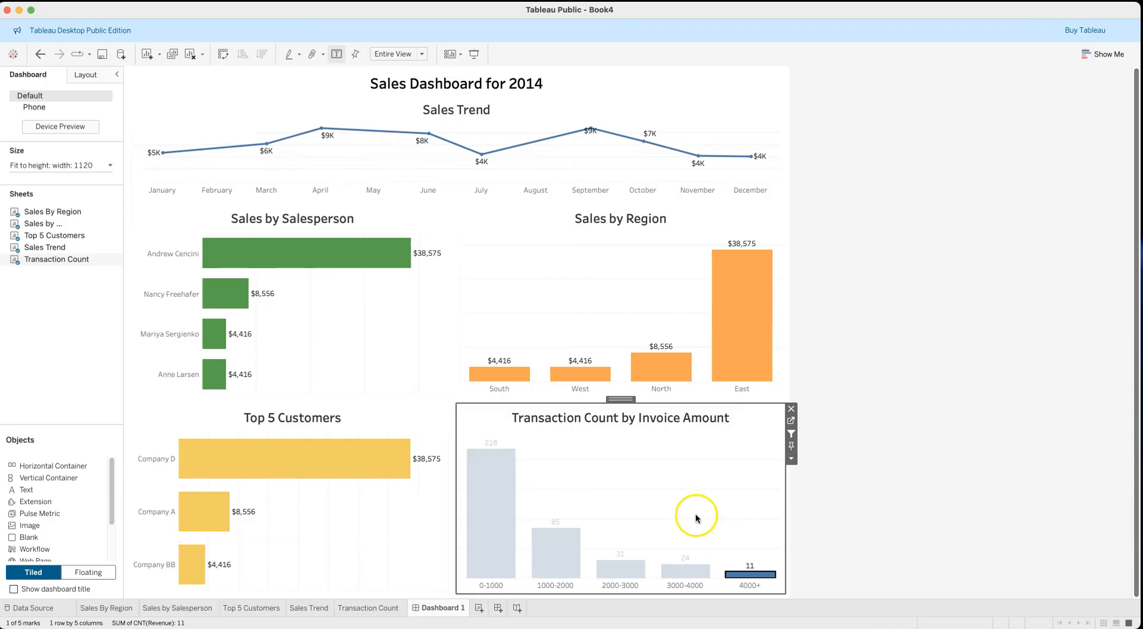
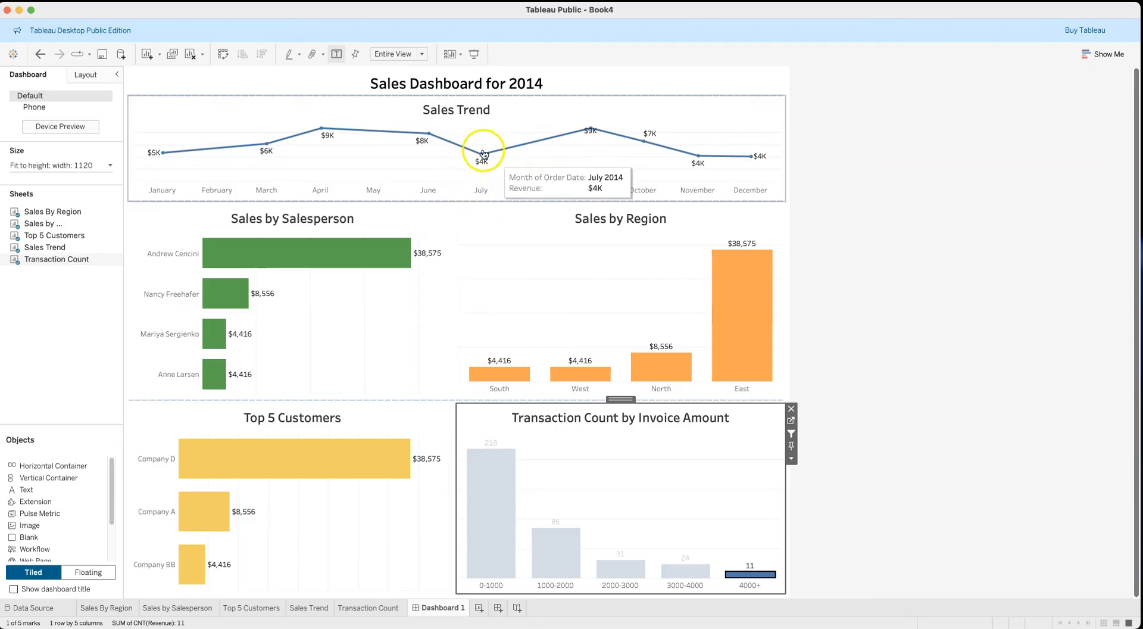
# - Check the Sales Trend months under the 4000+ filter, then clear that filter and deselect the Transaction Count chart
pyautogui.moveTo(483, 160)
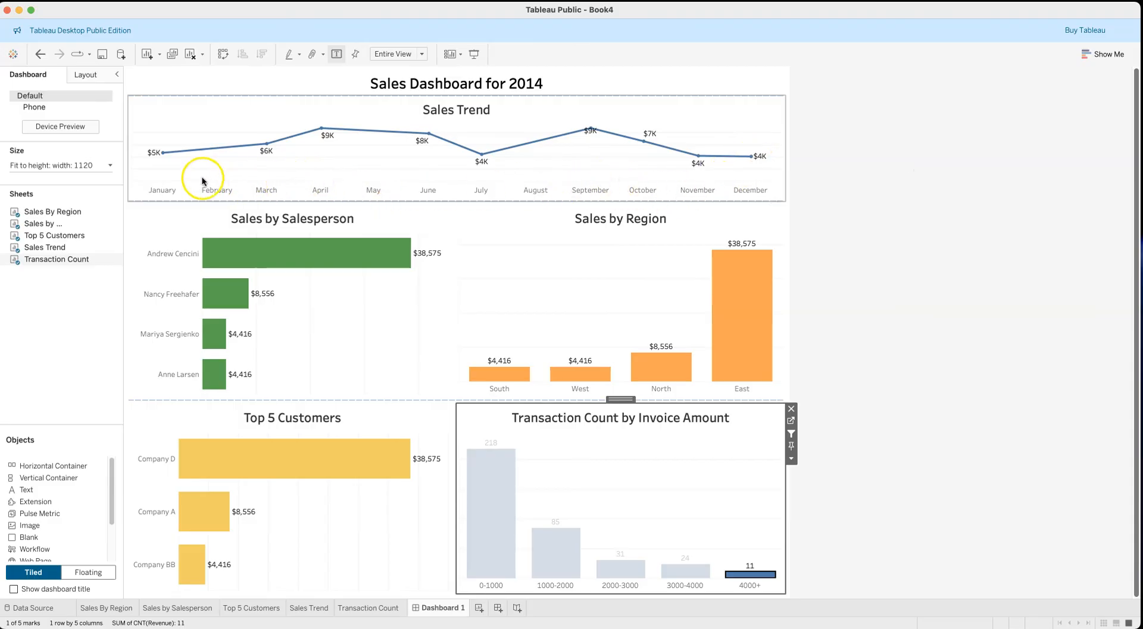
pyautogui.moveTo(266, 149)
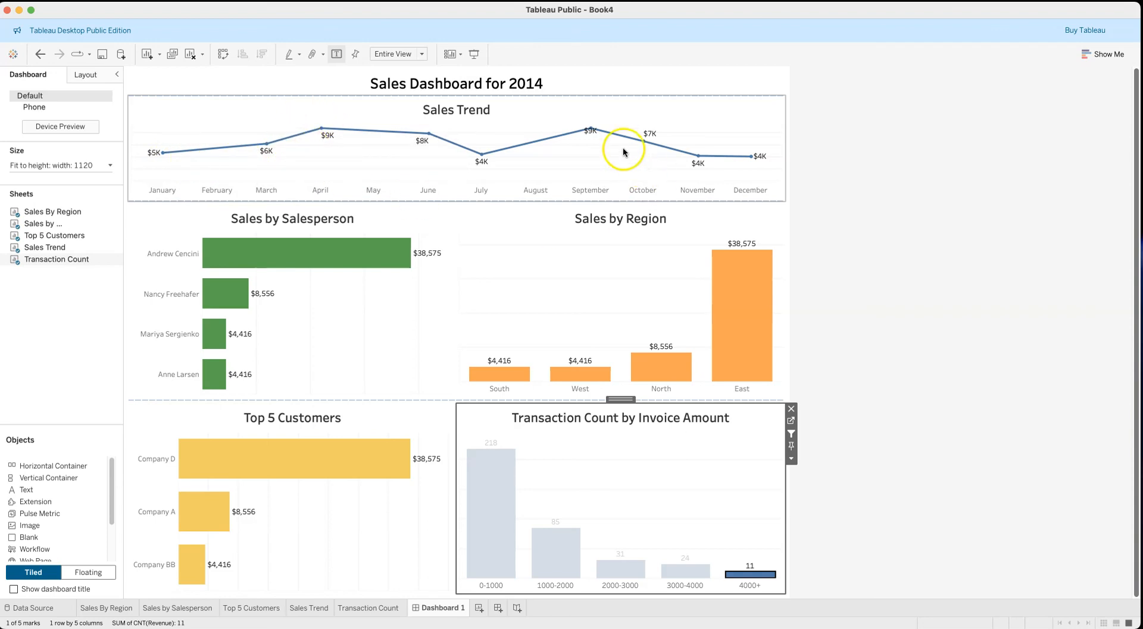
pyautogui.moveTo(592, 132)
pyautogui.moveTo(731, 171)
pyautogui.click(744, 579)
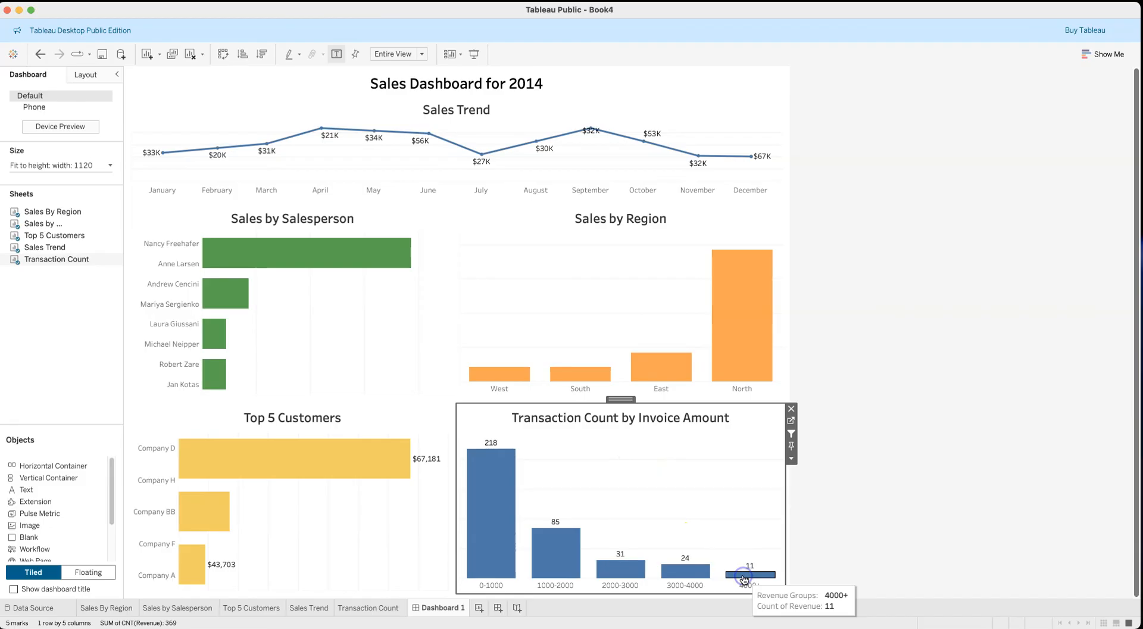
pyautogui.click(924, 262)
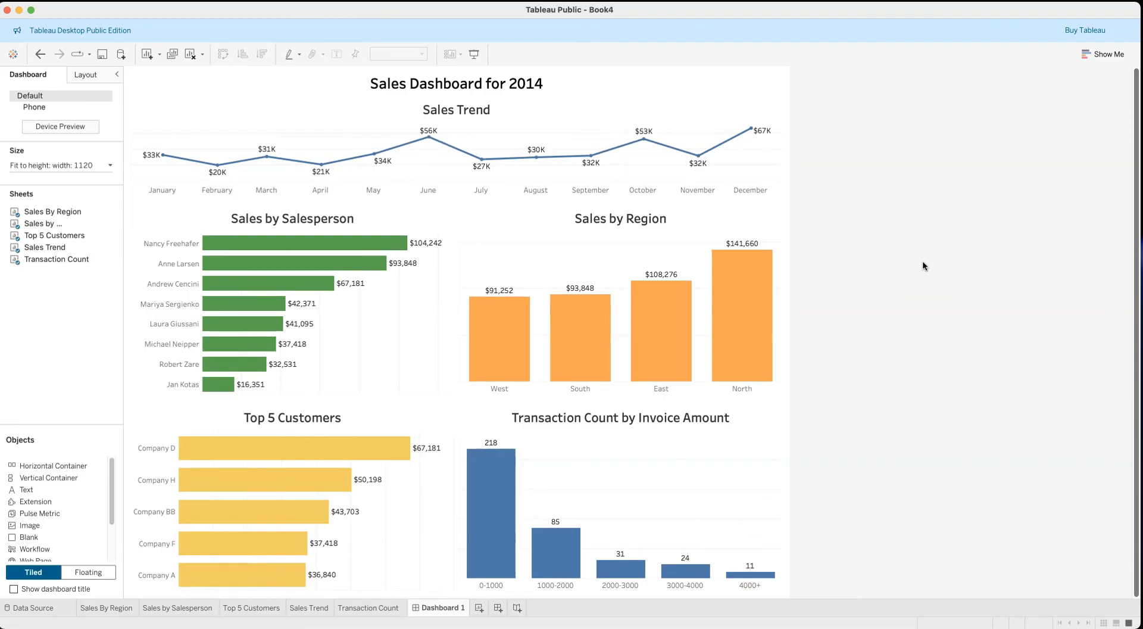
# - Look through the Transaction Count, Sales By Region, Sales by Salesperson, Top 5 Customers and Sales Trend worksheets, then return to Dashboard 1
pyautogui.click(377, 610)
pyautogui.click(94, 608)
pyautogui.click(163, 608)
pyautogui.click(241, 607)
pyautogui.click(309, 608)
pyautogui.click(373, 608)
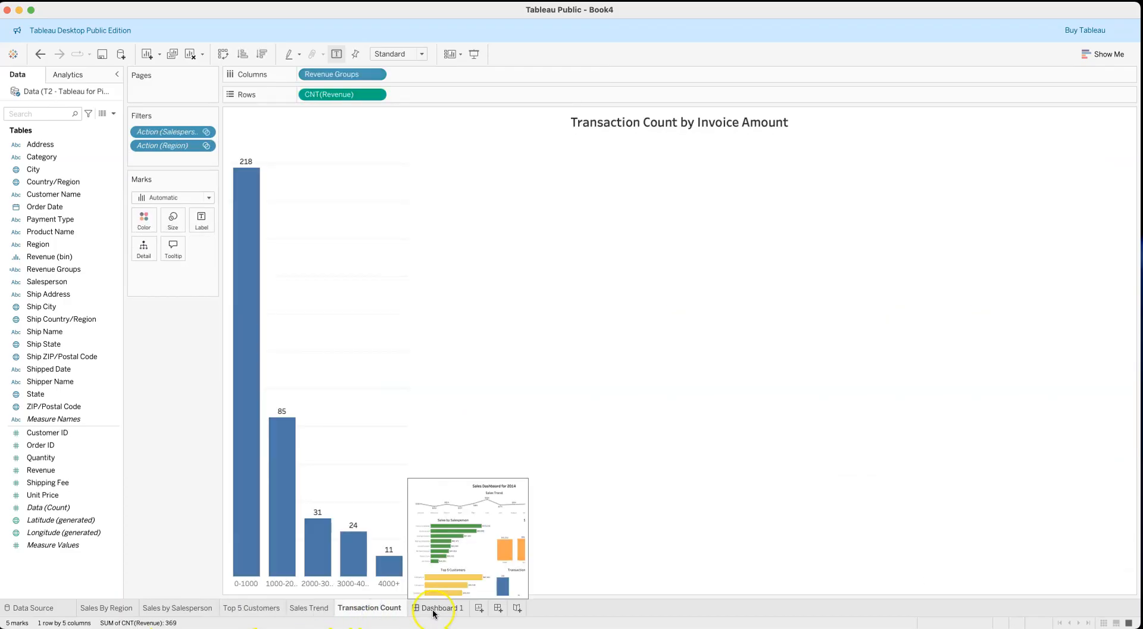
pyautogui.click(434, 612)
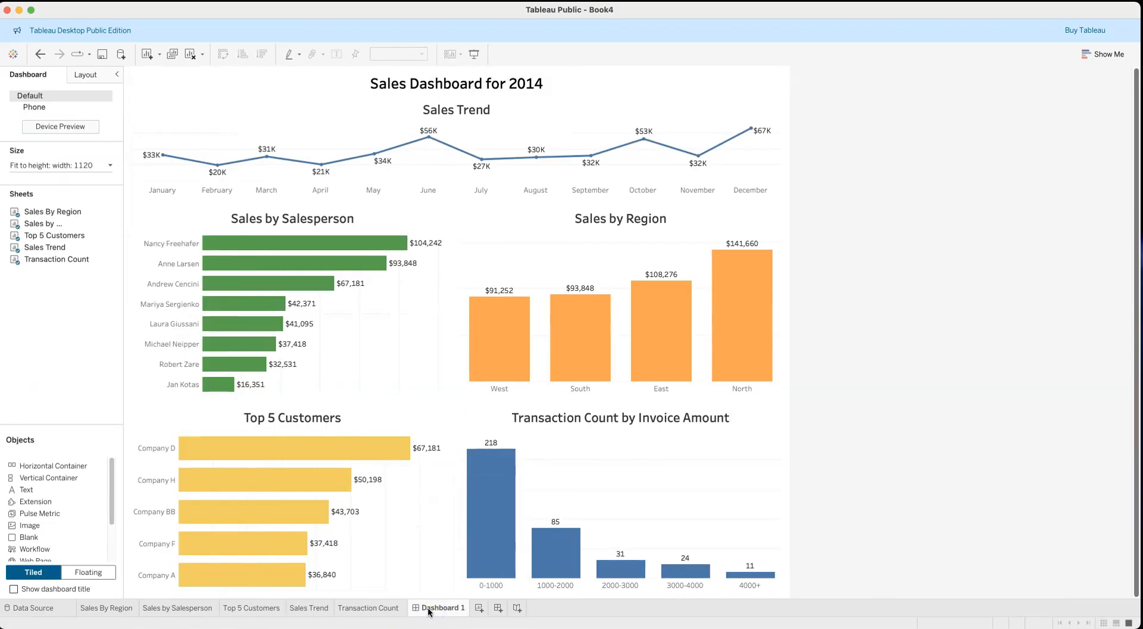
# - Publish the workbook to Tableau Public with the title T2 - Sales Dashboard 2014
pyautogui.moveTo(434, 608)
pyautogui.click(0, 0)
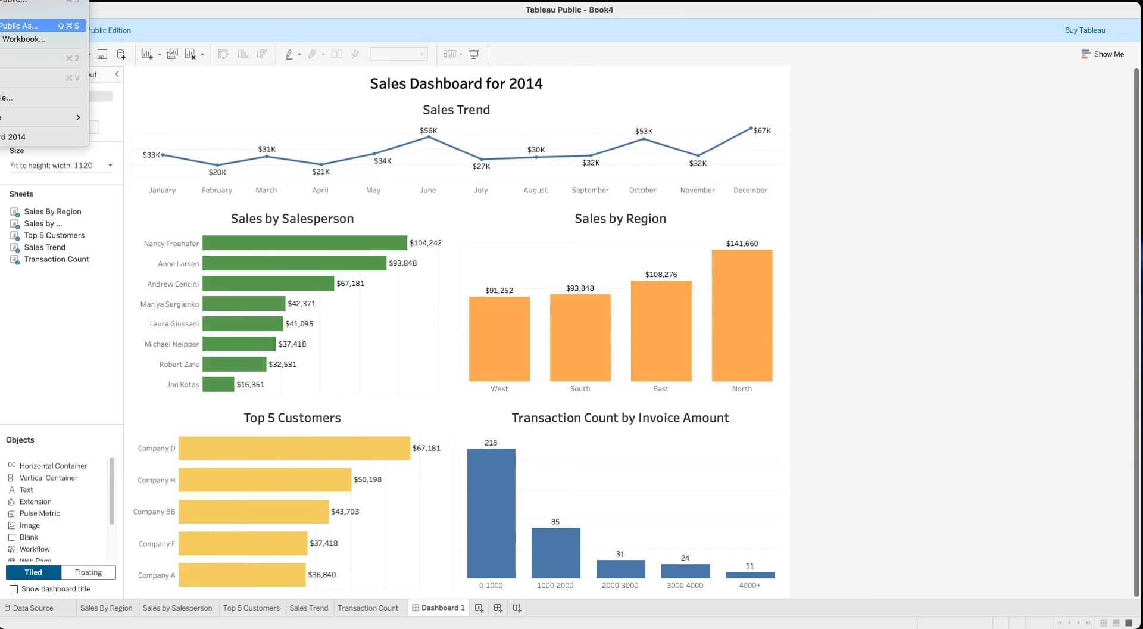
pyautogui.click(12, 25)
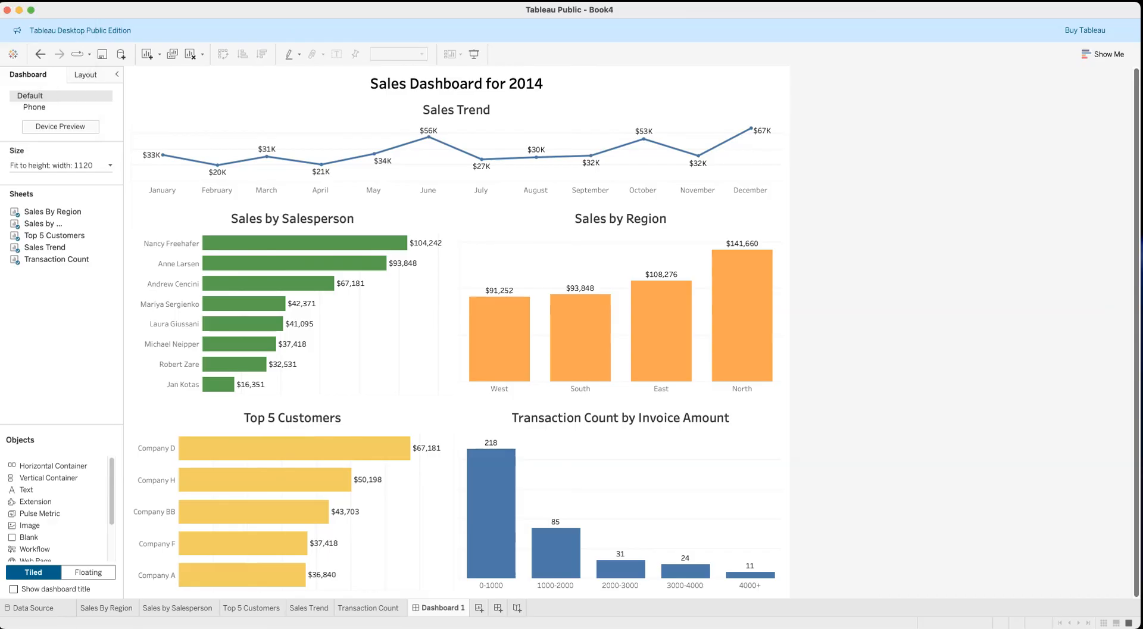
pyautogui.click(0, 0)
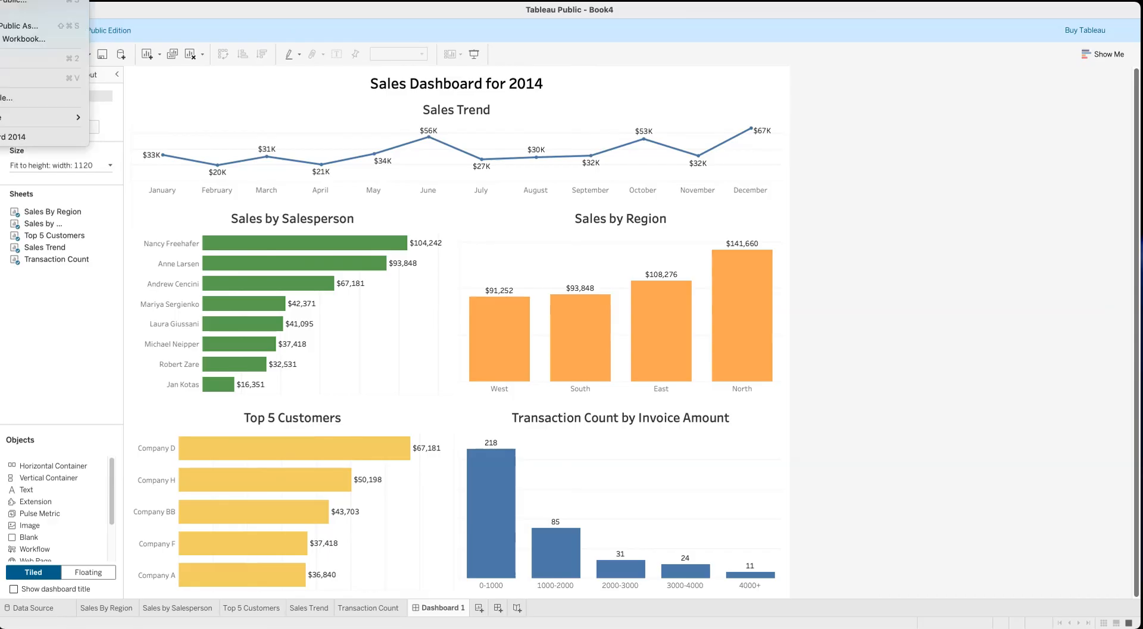
pyautogui.click(17, 25)
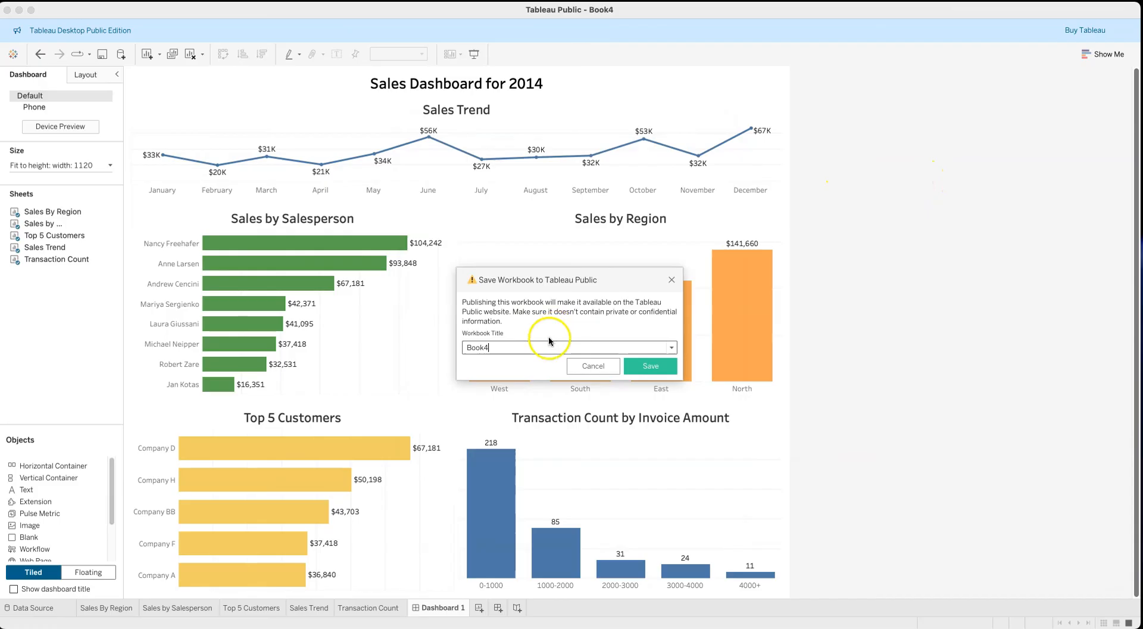
pyautogui.click(498, 348)
pyautogui.click(477, 348)
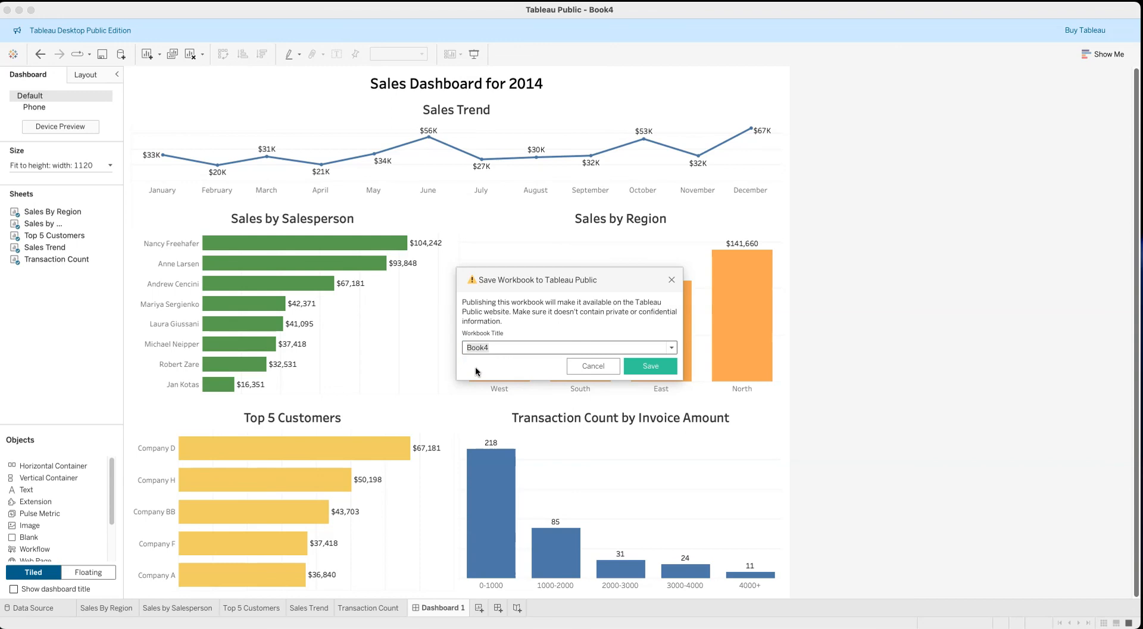
pyautogui.press('BackSpace')
pyautogui.write('T')
pyautogui.write('2 - Sales Dashboard 2014')
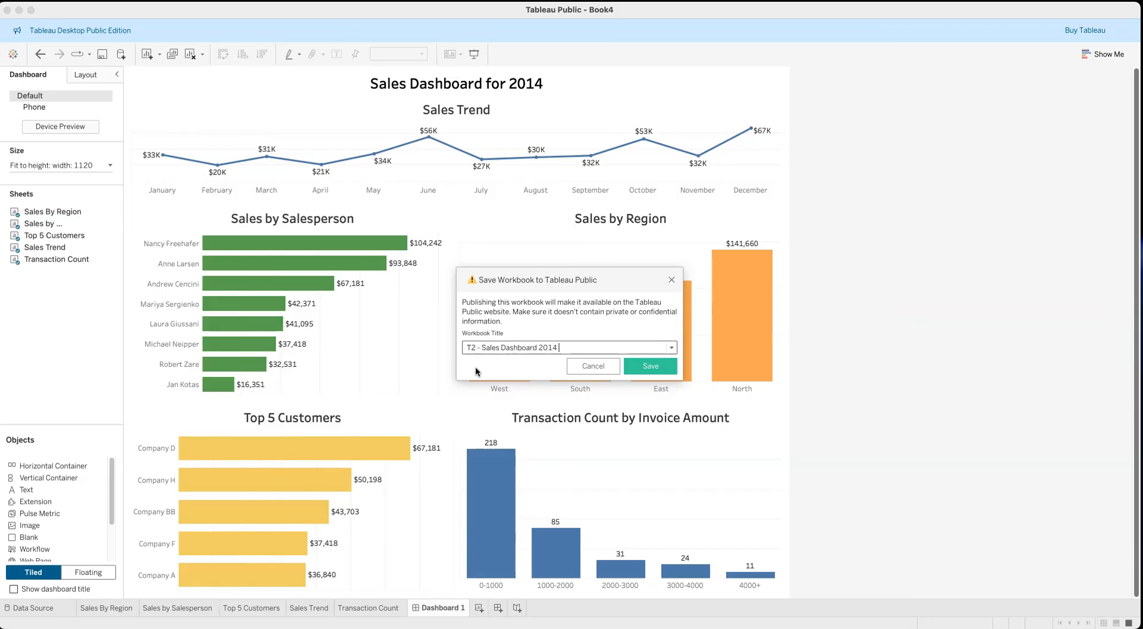
pyautogui.click(650, 366)
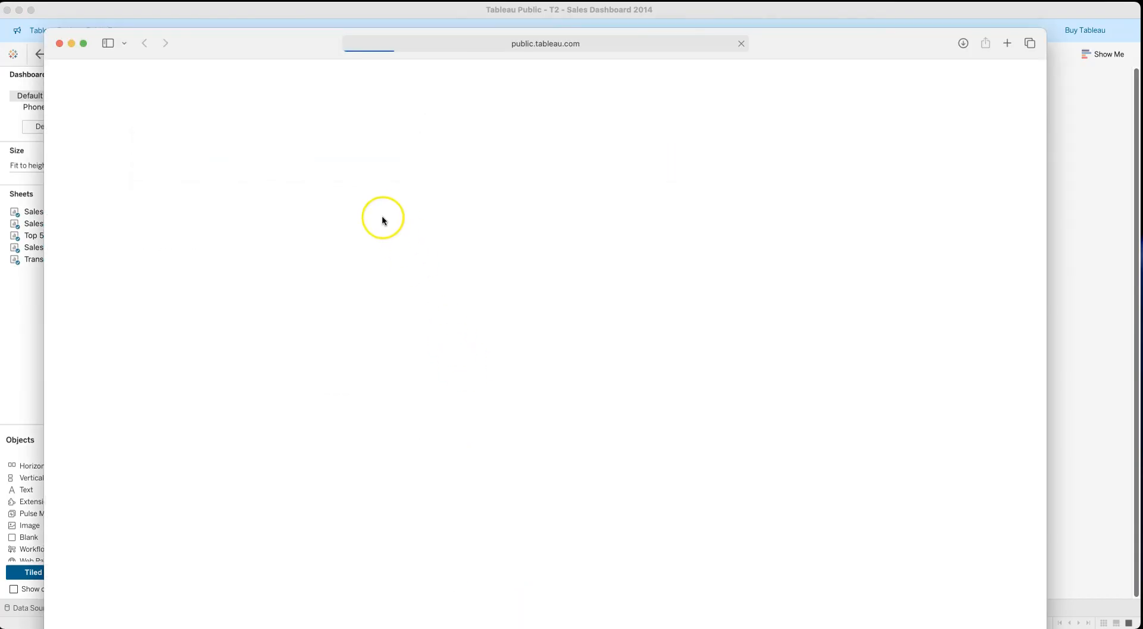
# - Open the author's Tableau Public profile from the published dashboard's page and browse the published vizzes
pyautogui.moveTo(268, 44); pyautogui.dragTo(271, 22)
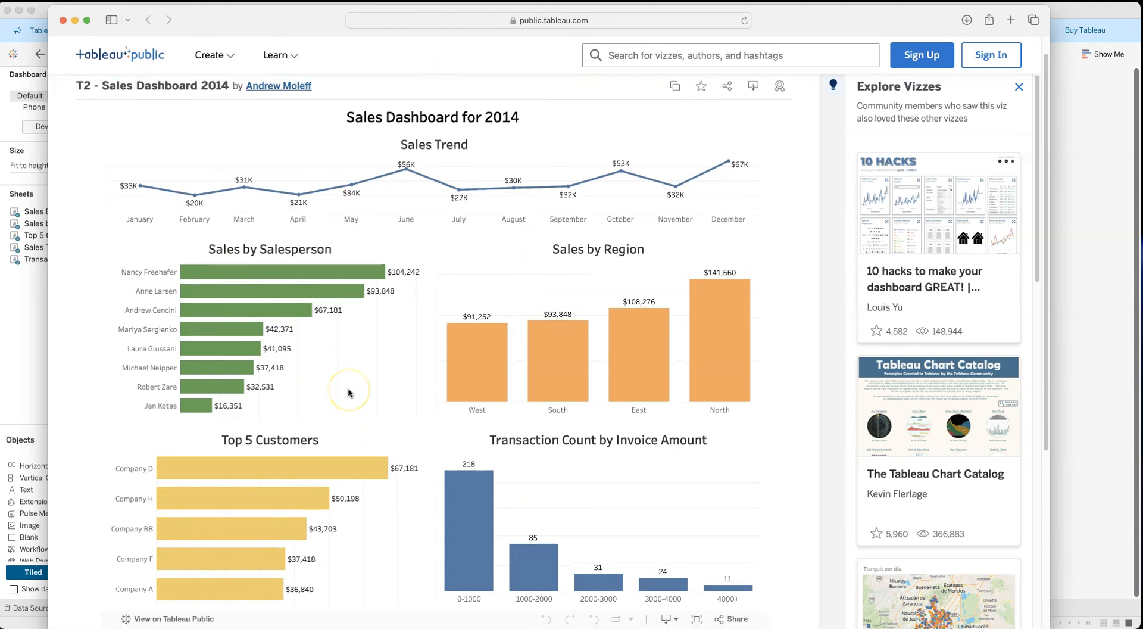
pyautogui.click(280, 110)
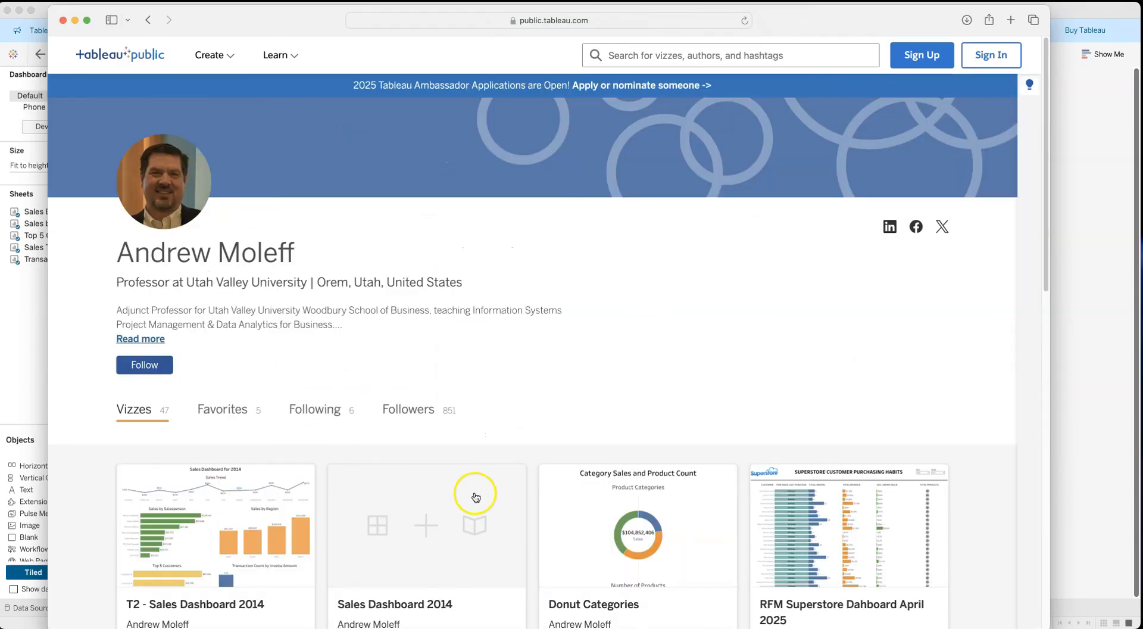
pyautogui.scroll(-2, 470, 490)
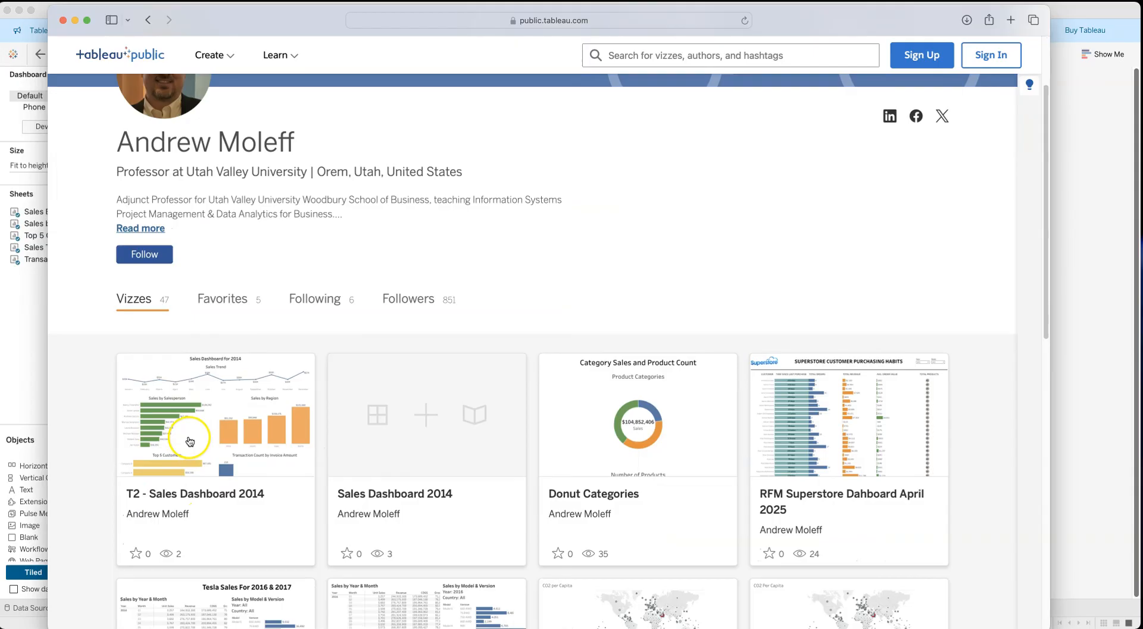
pyautogui.scroll(-3, 472, 439)
pyautogui.scroll(-10, 475, 446)
pyautogui.scroll(15, 476, 446)
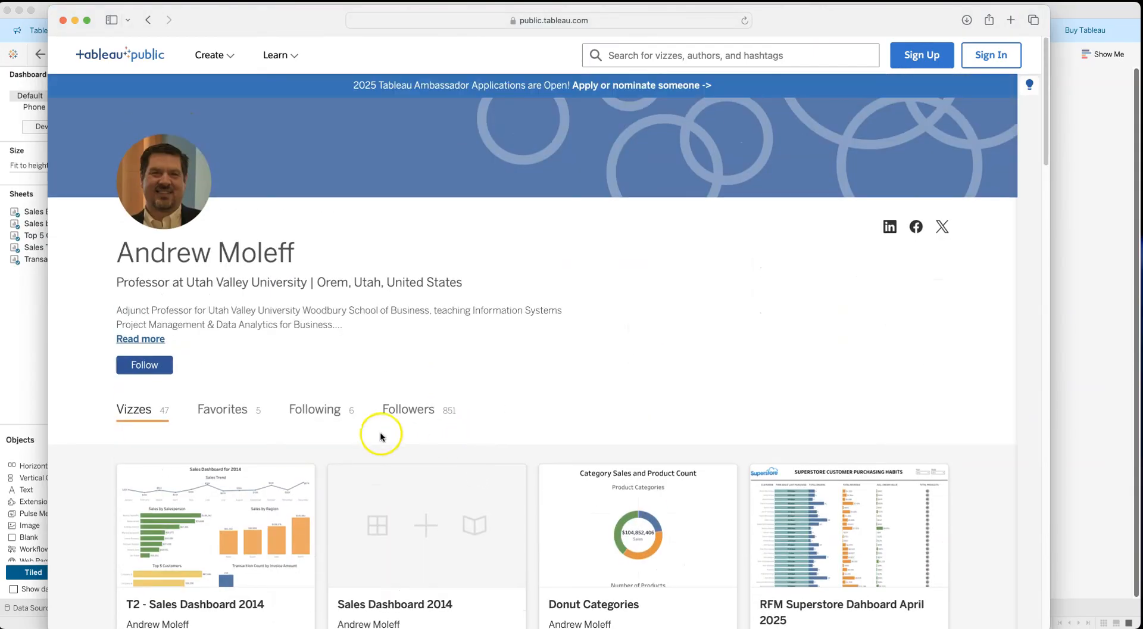
# - Open T2 - Sales Dashboard 2014 from the profile's vizzes and view the published dashboard
pyautogui.scroll(-3, 378, 434)
pyautogui.click(229, 435)
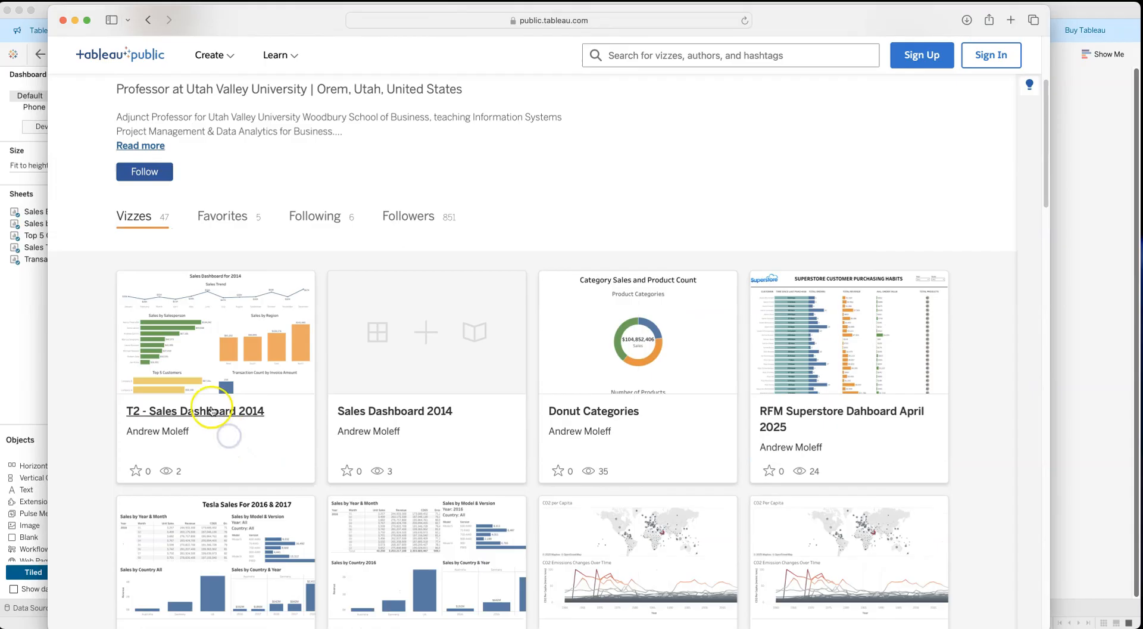
pyautogui.click(201, 339)
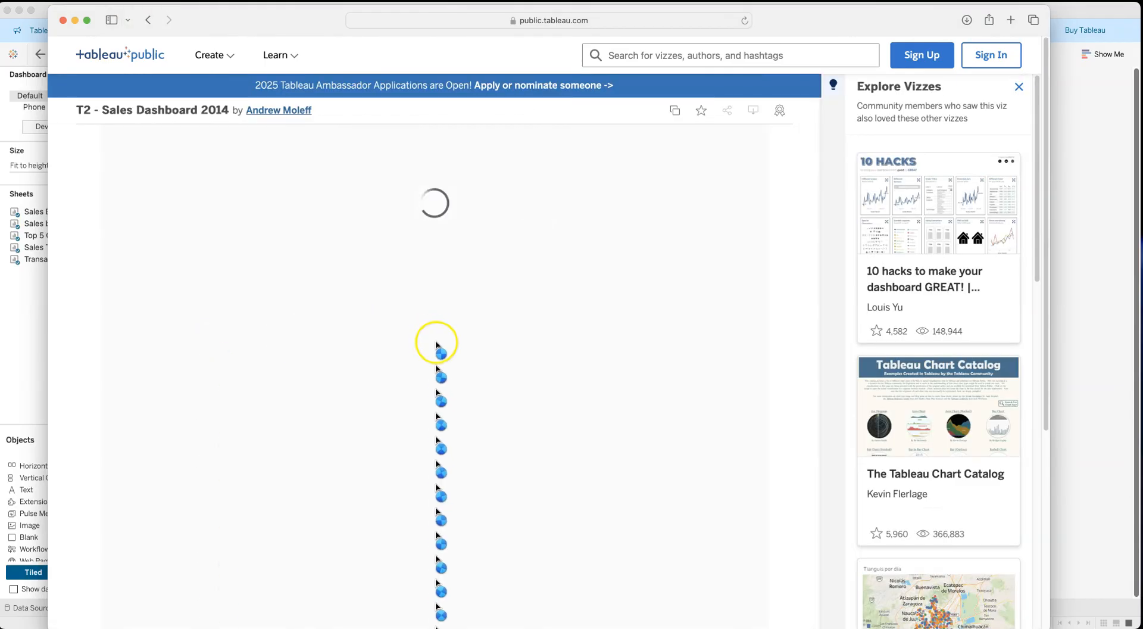
pyautogui.scroll(-2, 449, 314)
pyautogui.scroll(2, 449, 311)
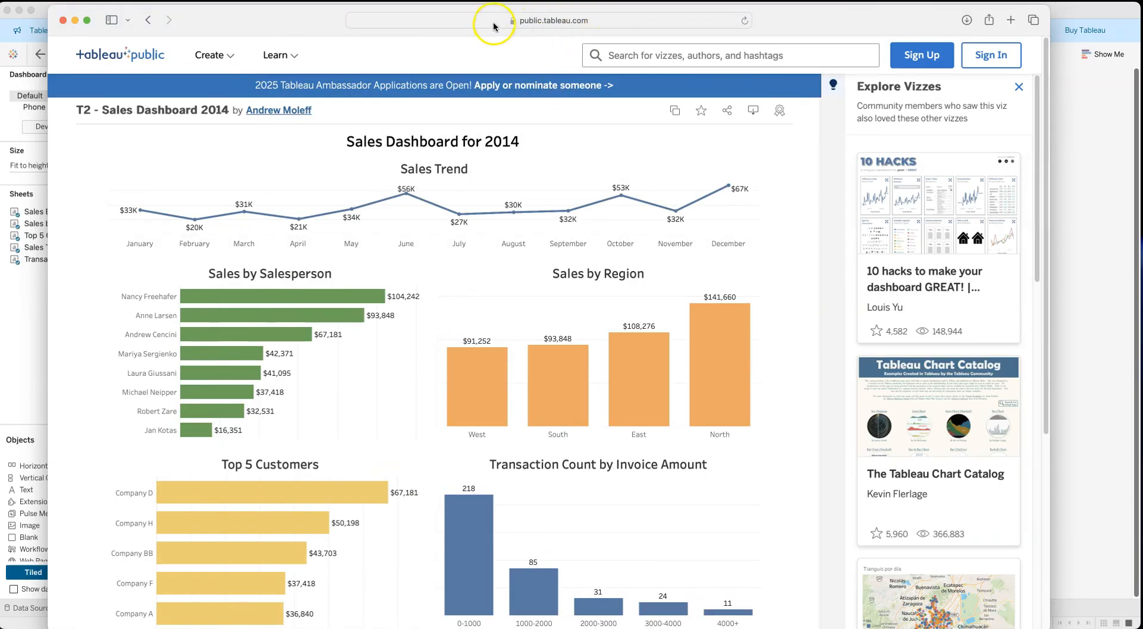
# - Show and select the published dashboard's full web address, then return to viewing the dashboard page
pyautogui.click(605, 20)
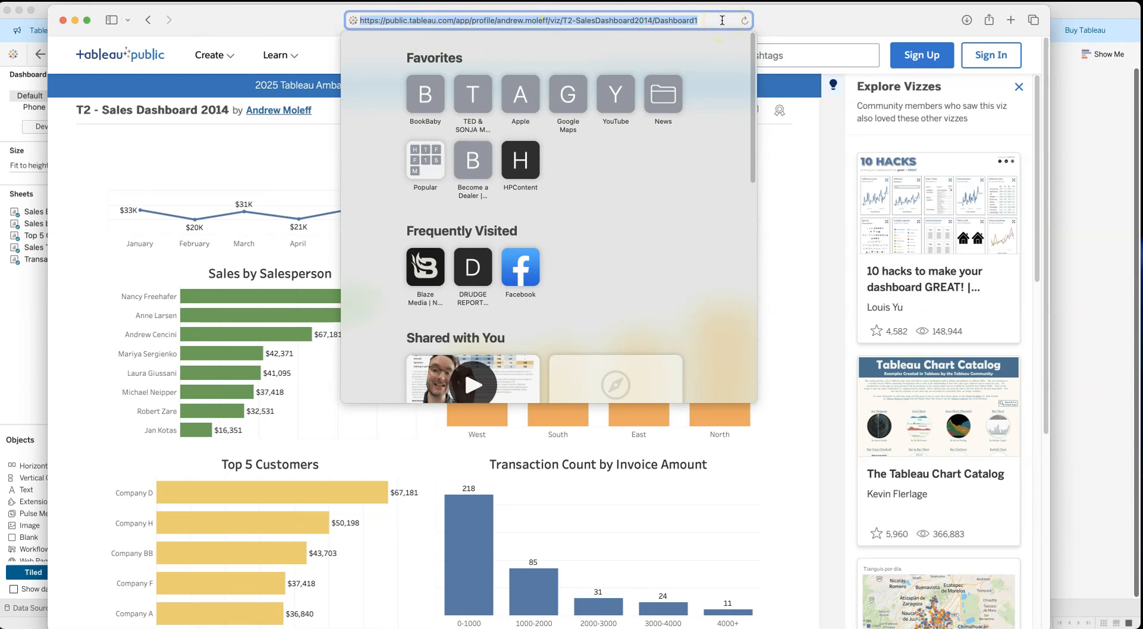
pyautogui.moveTo(722, 20); pyautogui.dragTo(352, 30)
pyautogui.click(293, 145)
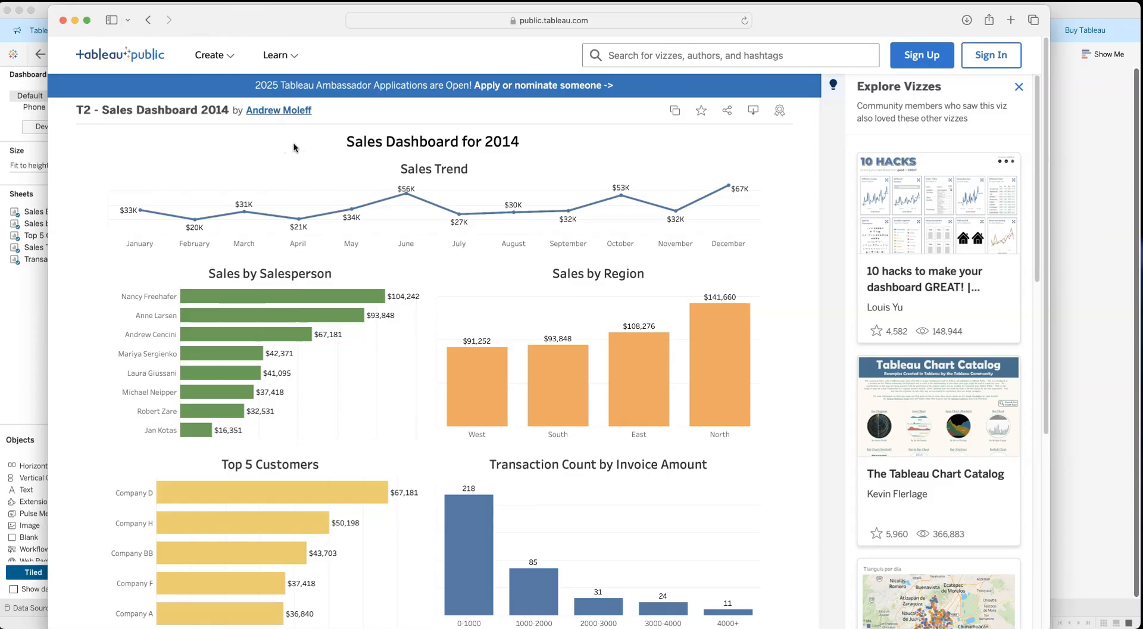
pyautogui.click(278, 111)
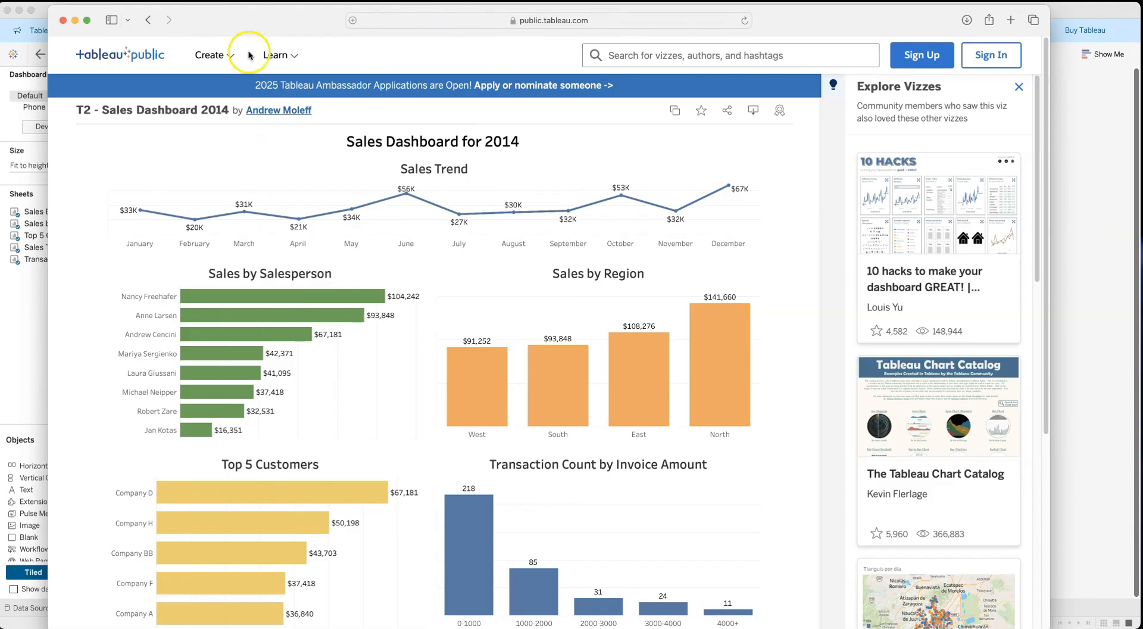
pyautogui.click(229, 55)
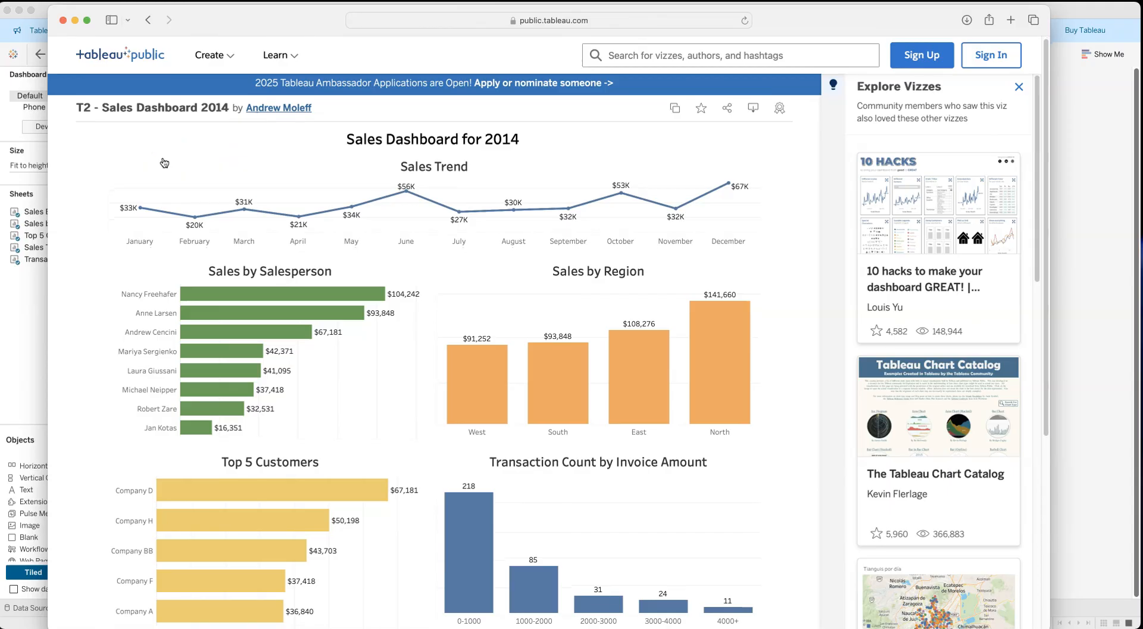
pyautogui.scroll(-2, 165, 163)
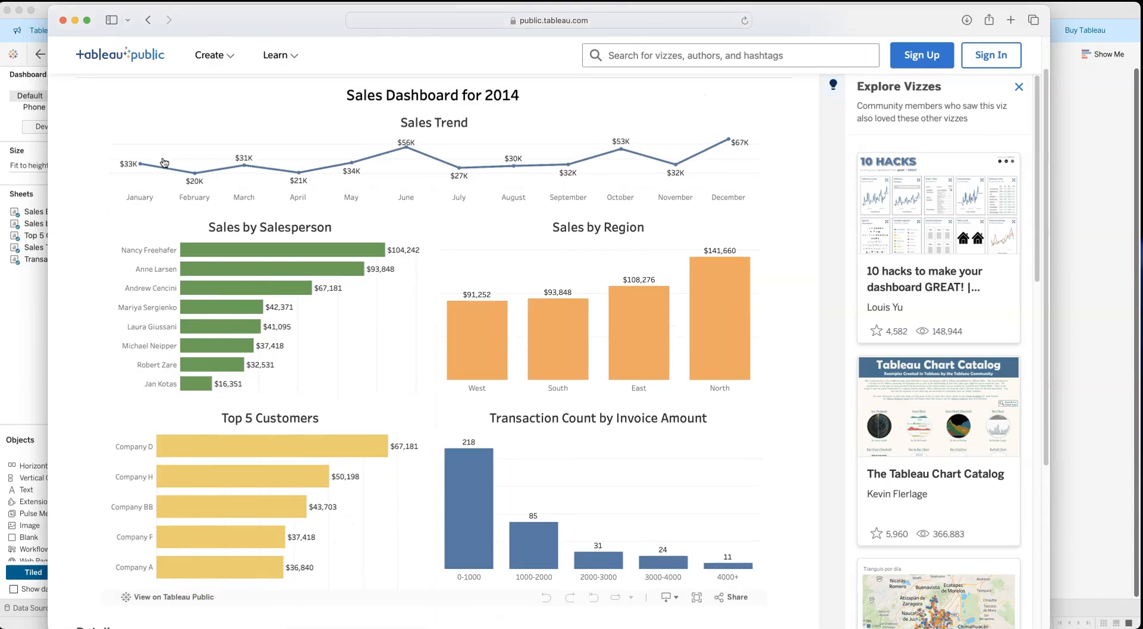
# - Switch to Excel to review its Sales Dashboard - 2014, then return to the published Tableau dashboard and compare the charts
pyautogui.press('super+m')
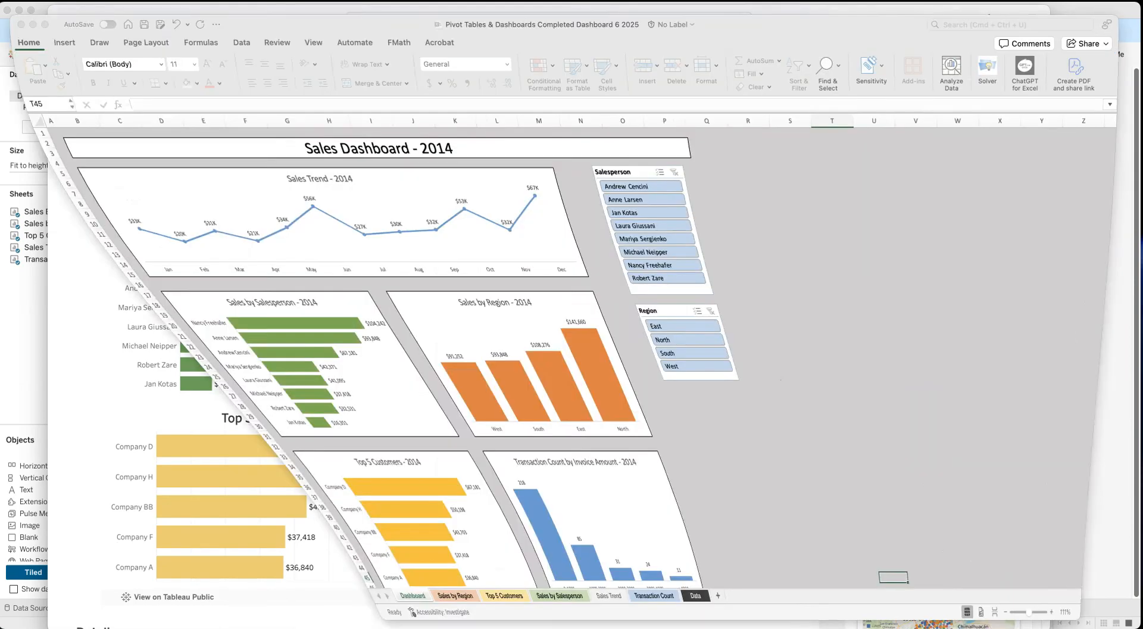
pyautogui.scroll(-1, 582, 476)
pyautogui.scroll(1, 582, 441)
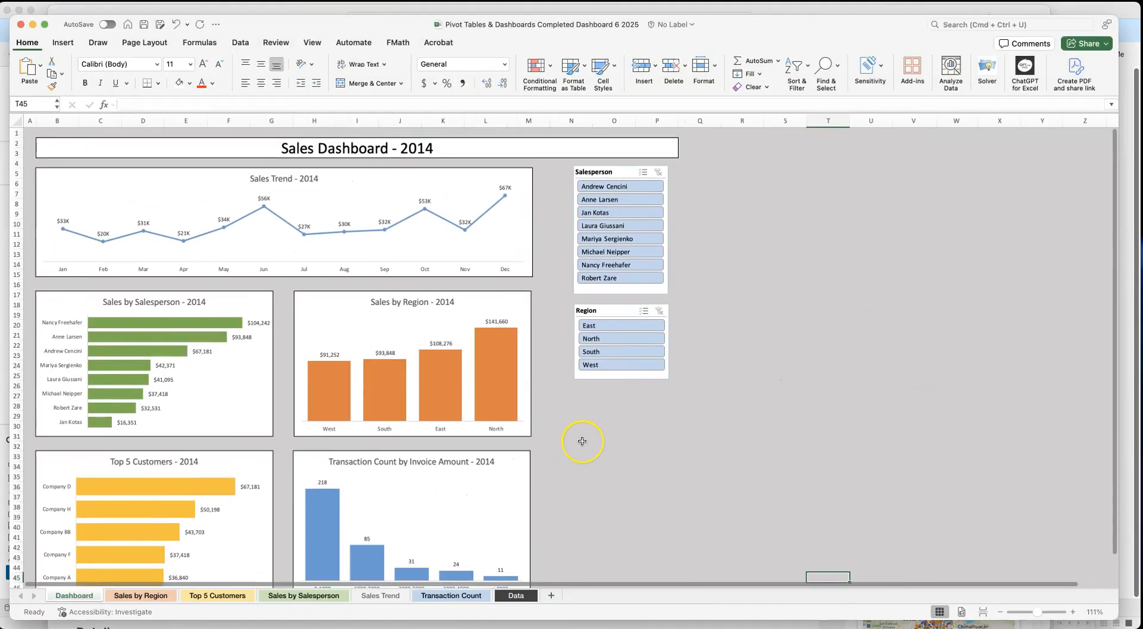
pyautogui.scroll(-4, 583, 440)
pyautogui.scroll(2, 582, 441)
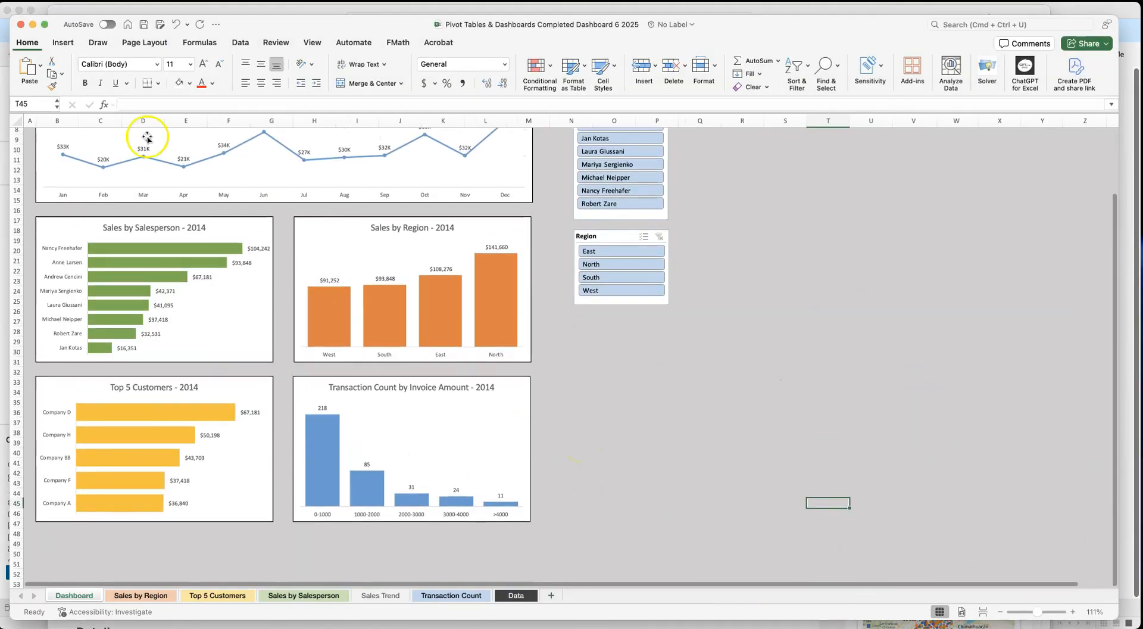
pyautogui.click(20, 25)
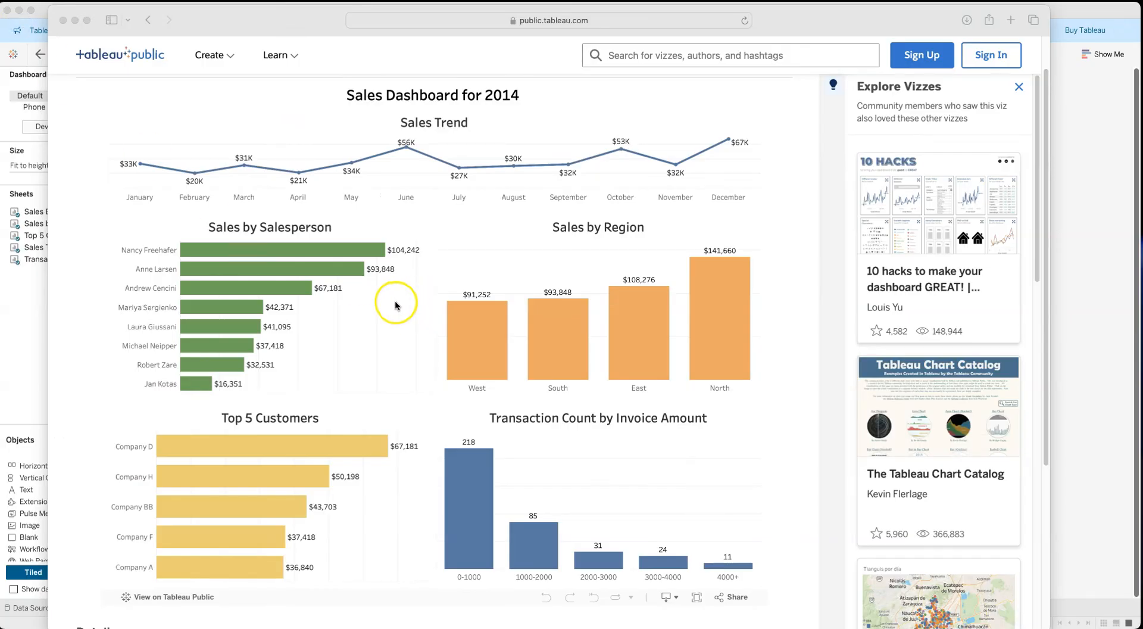
pyautogui.scroll(-1, 395, 300)
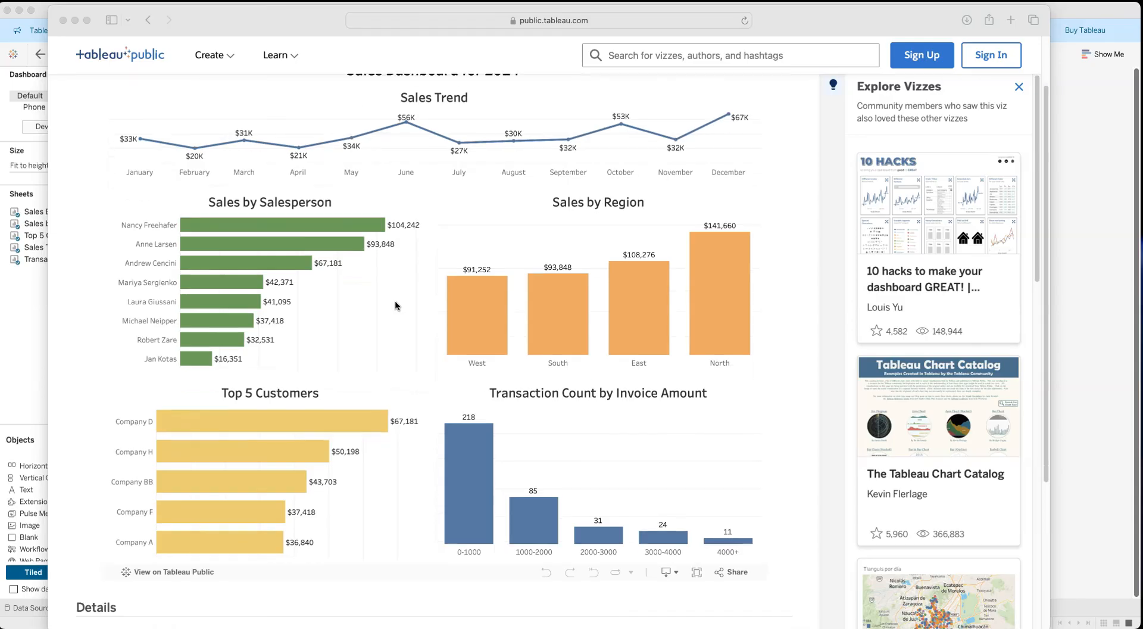
pyautogui.scroll(1, 395, 306)
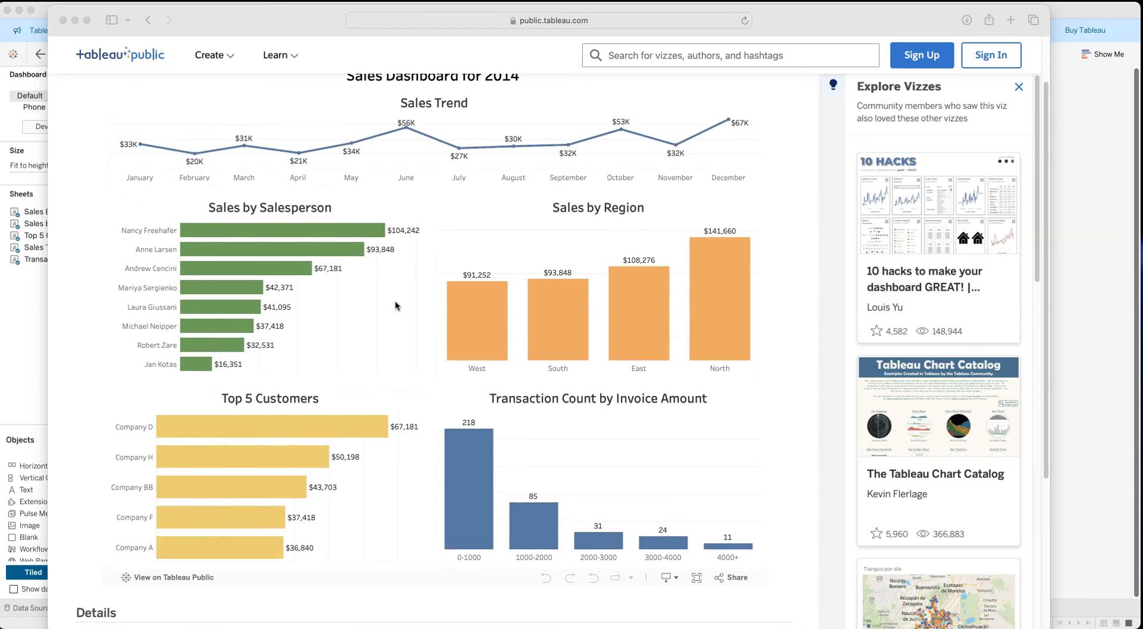